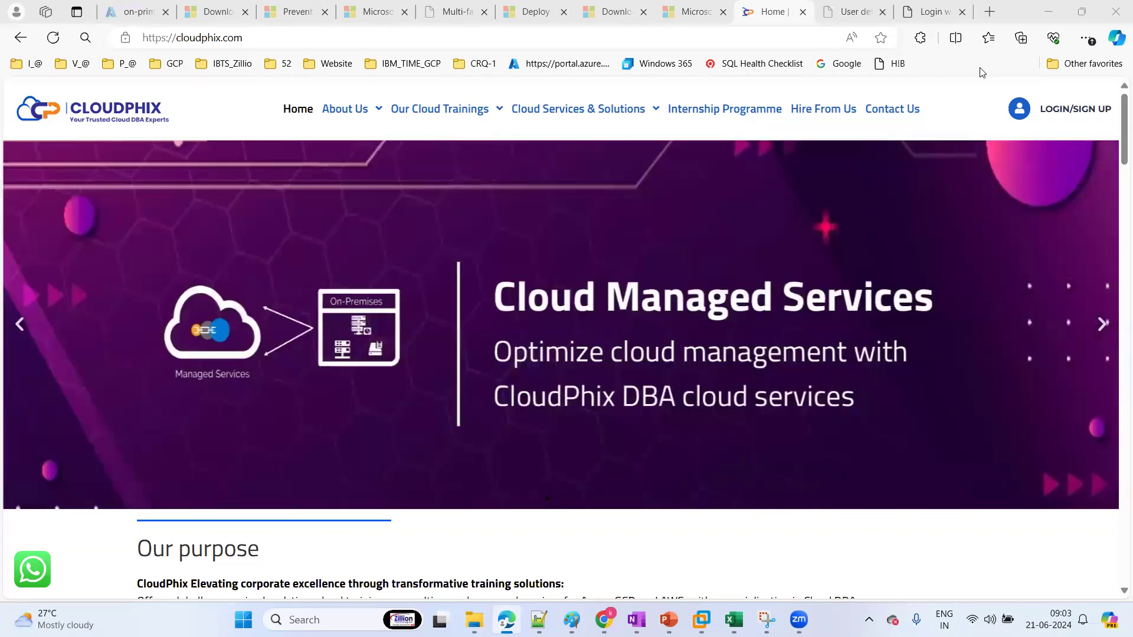
Open the resource groups list in the Azure portal and copy the name az-rg1
click(111, 12)
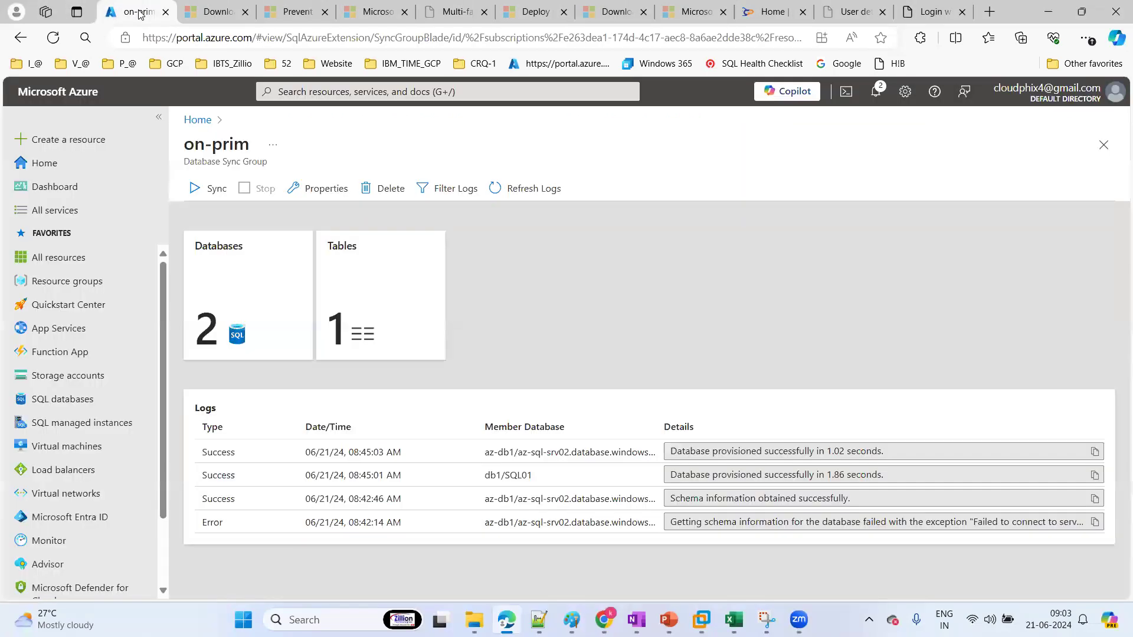
click(67, 289)
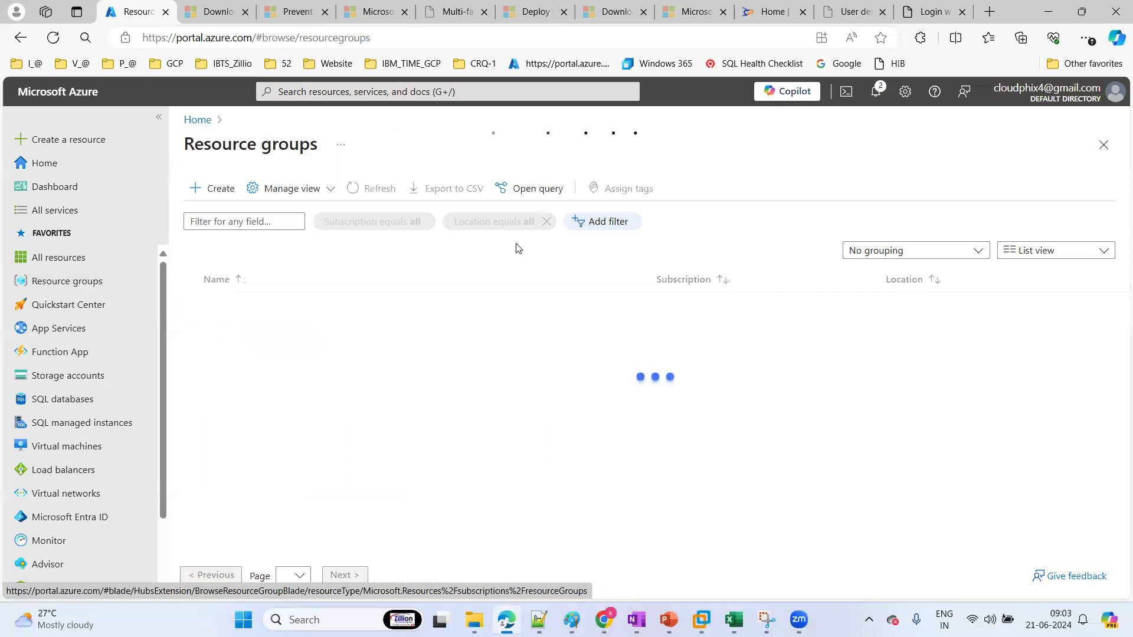
click(579, 395)
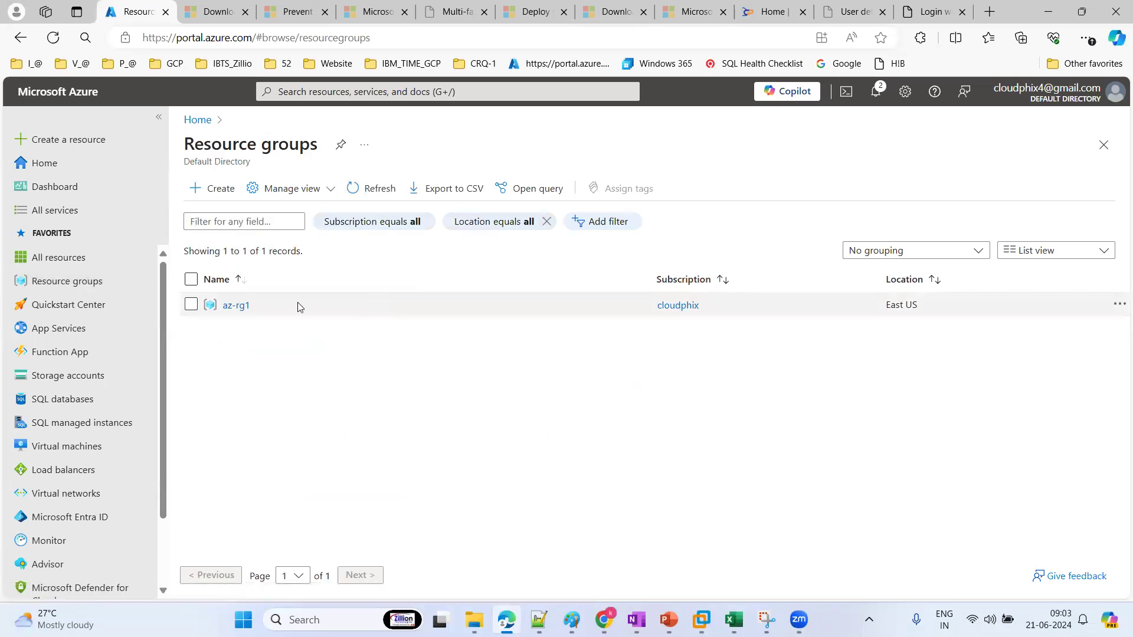
drag(267, 303, 222, 306)
key(ctrl+c)
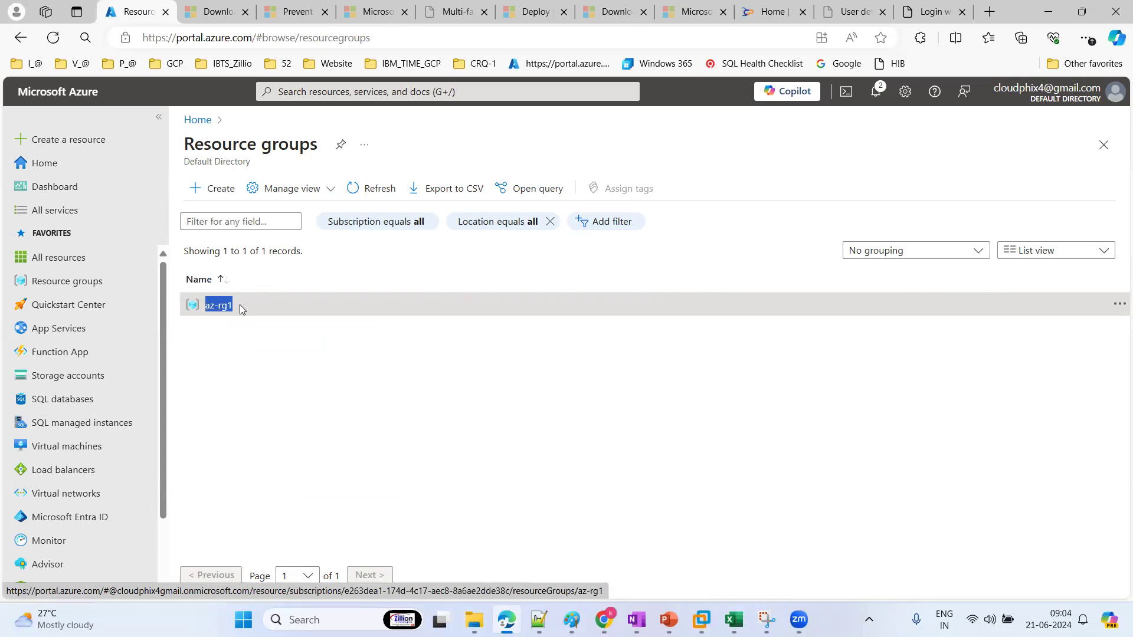
Delete the resource group az-rg1, confirming the deletion with the copied name, and return to the resource groups list
click(238, 305)
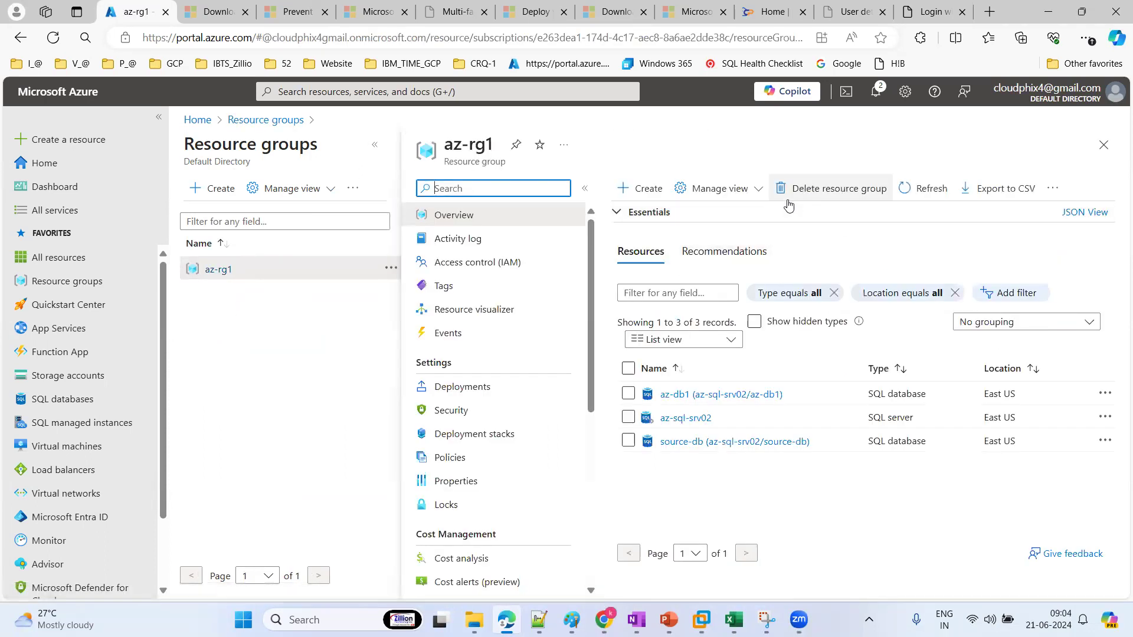
click(812, 193)
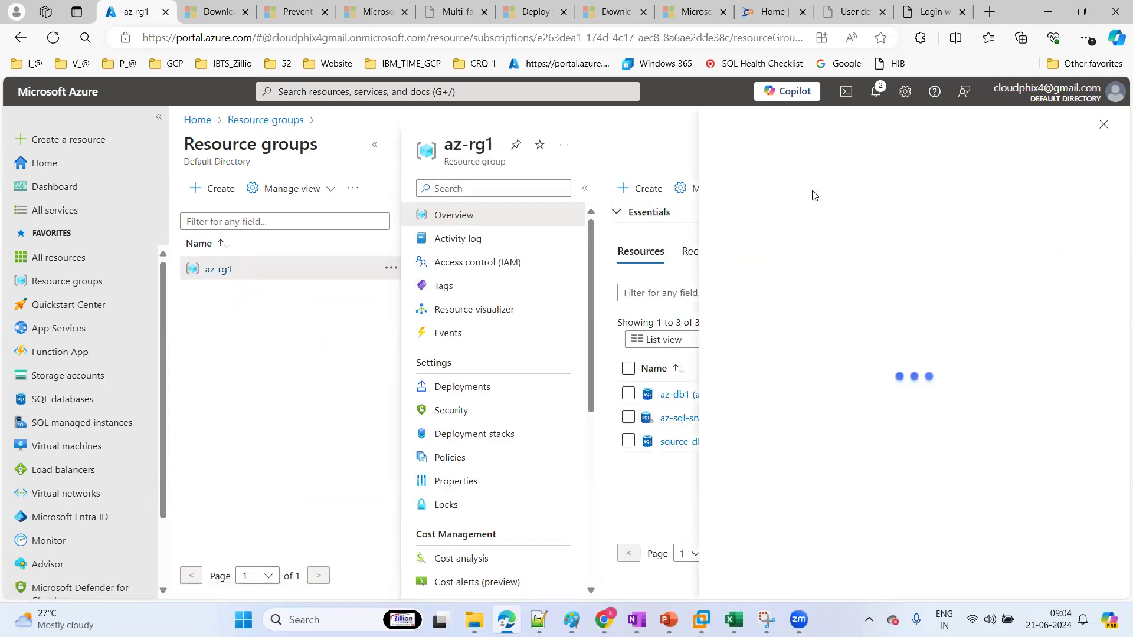
click(741, 543)
key(ctrl+v)
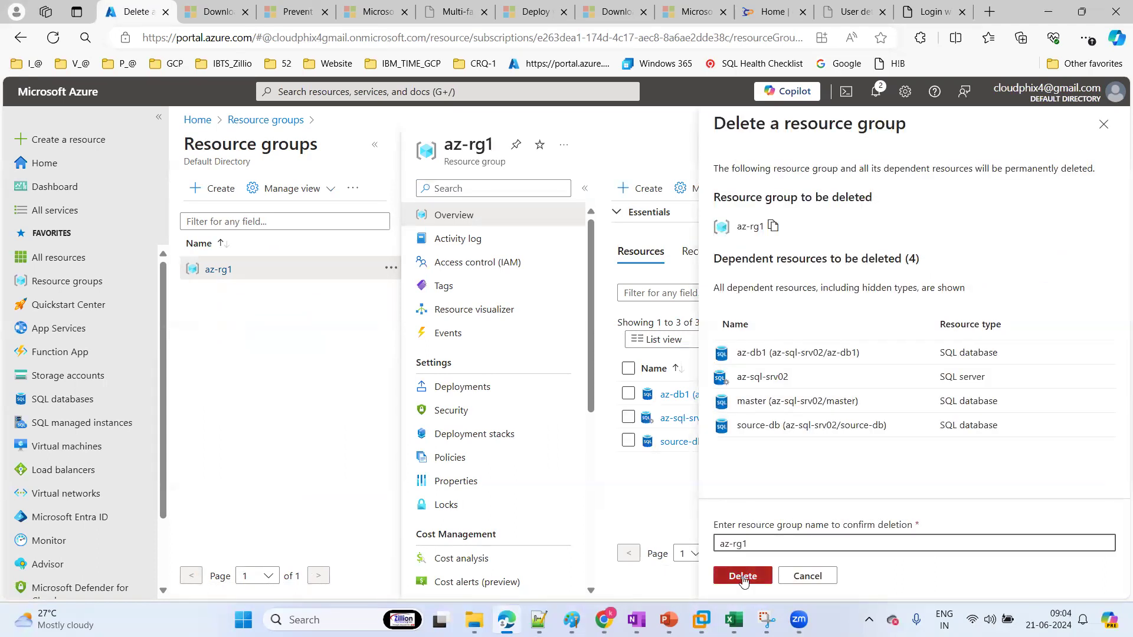
click(742, 575)
click(910, 422)
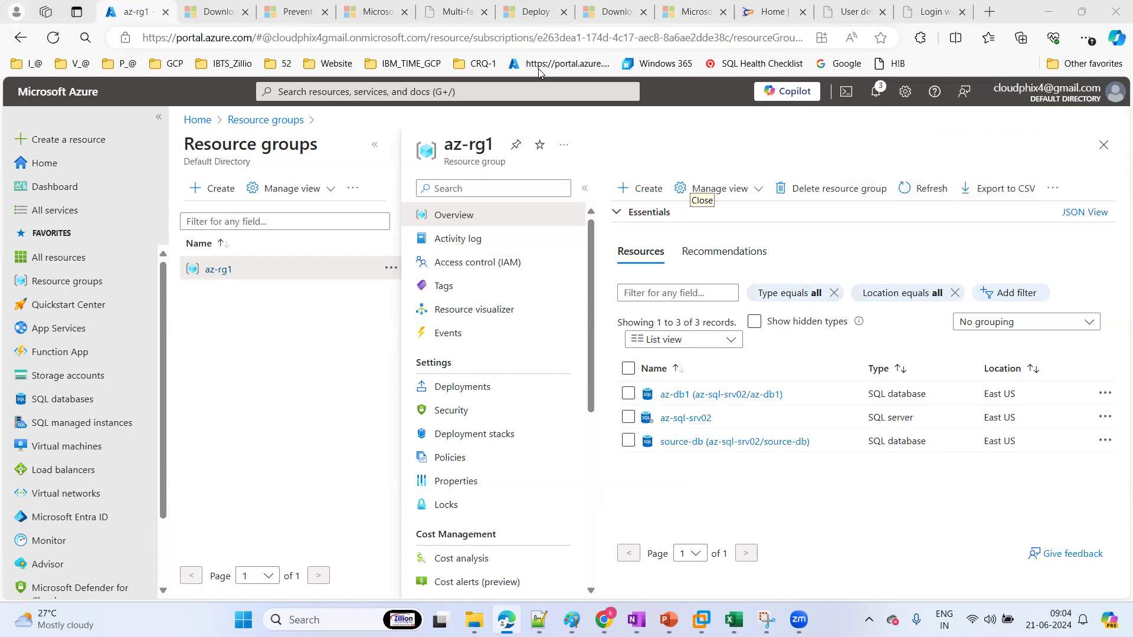
click(1101, 152)
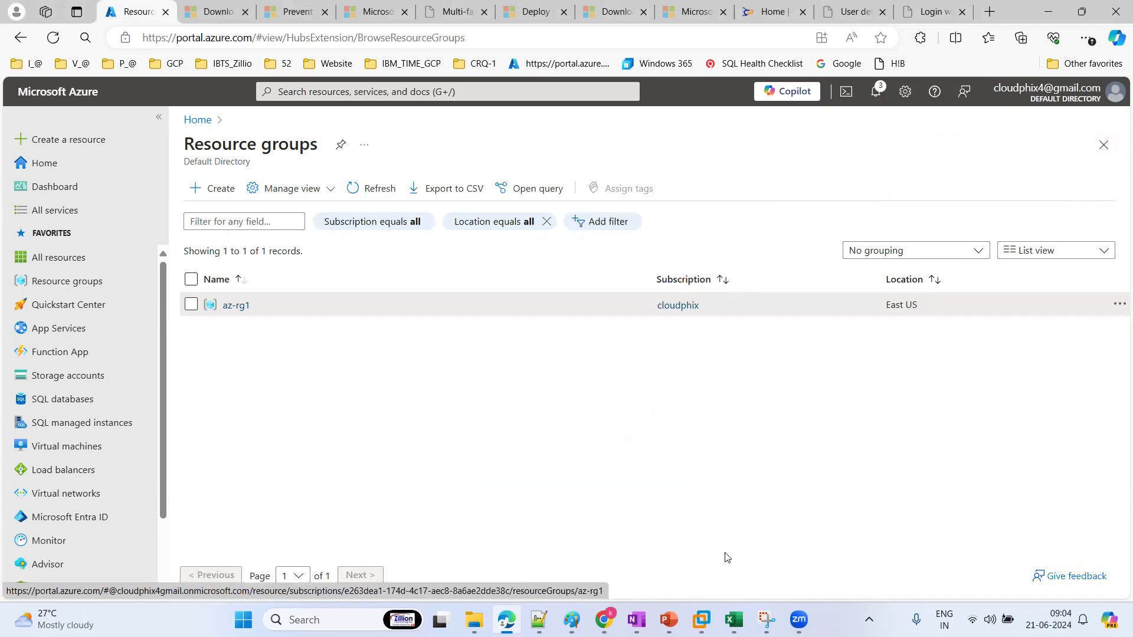
Switch to the Paint window containing the data pipeline diagram and start a blank canvas, discarding the drawing
mouse_move(572, 619)
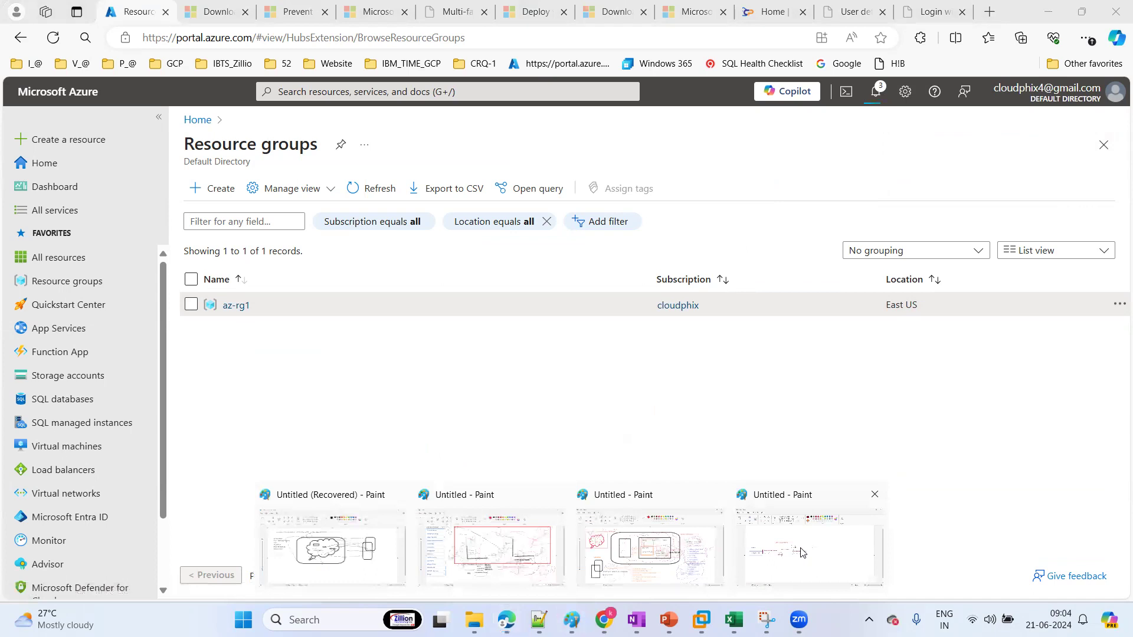
click(802, 553)
key(alt+F4)
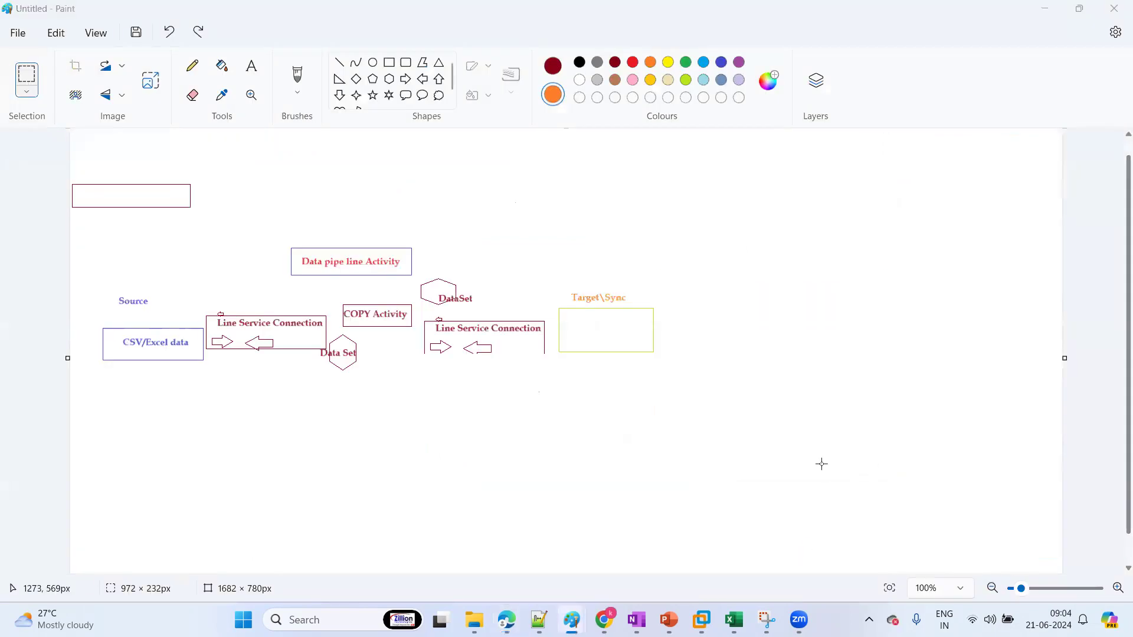
click(578, 360)
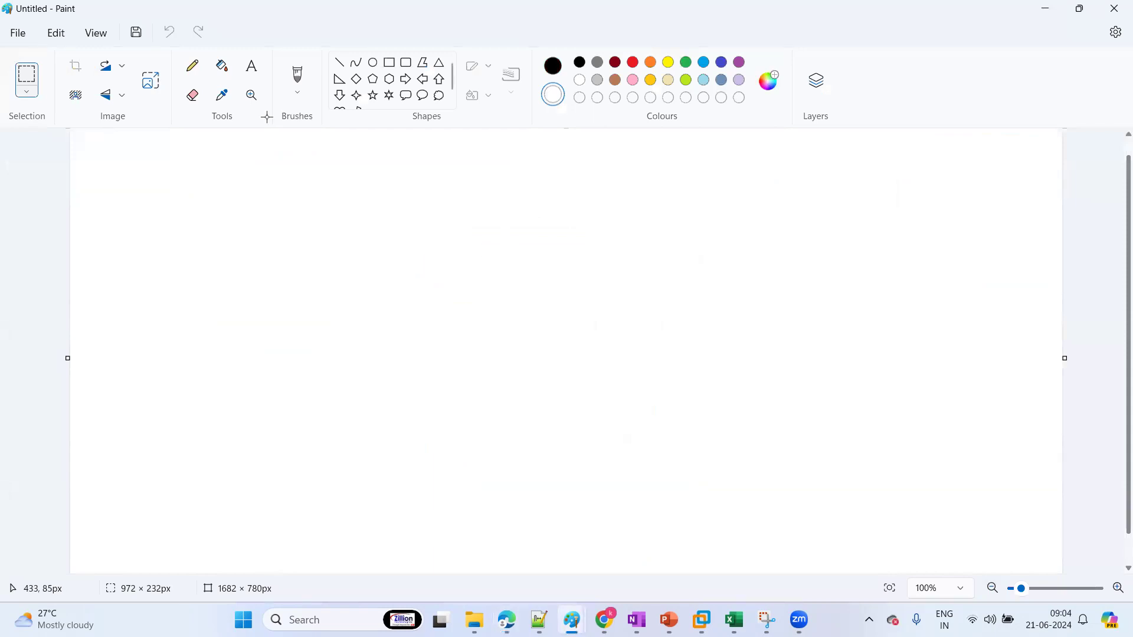
Add a text box in the canvas's upper right reading "DMA --- Data Migration assisment & Migrations" and "DMS", widened to about 410 px
click(252, 76)
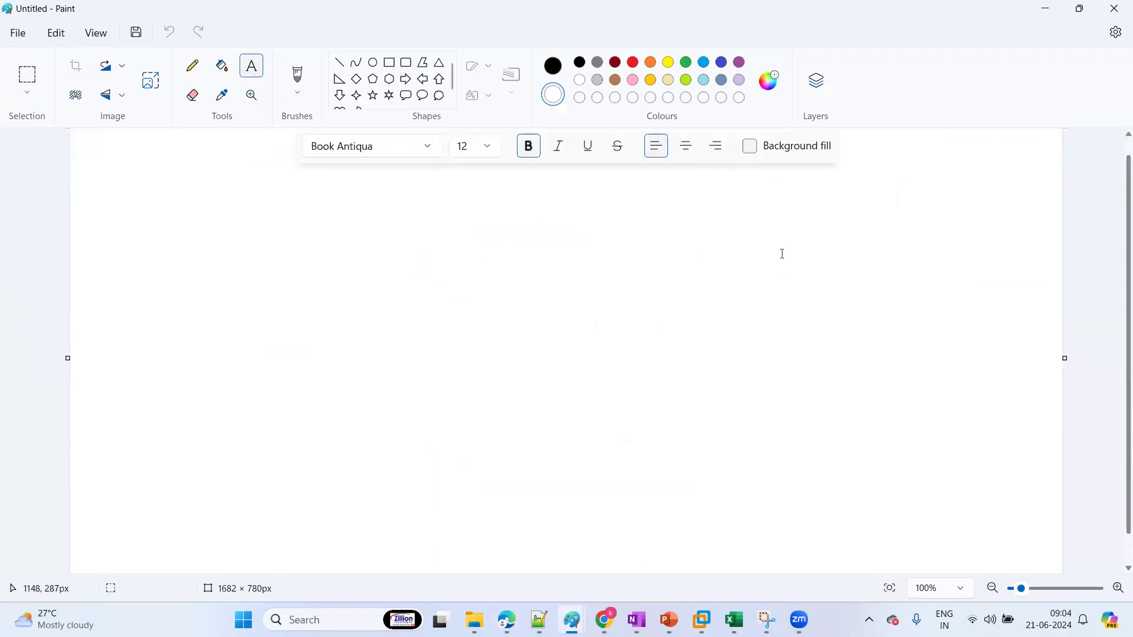
drag(755, 218, 897, 367)
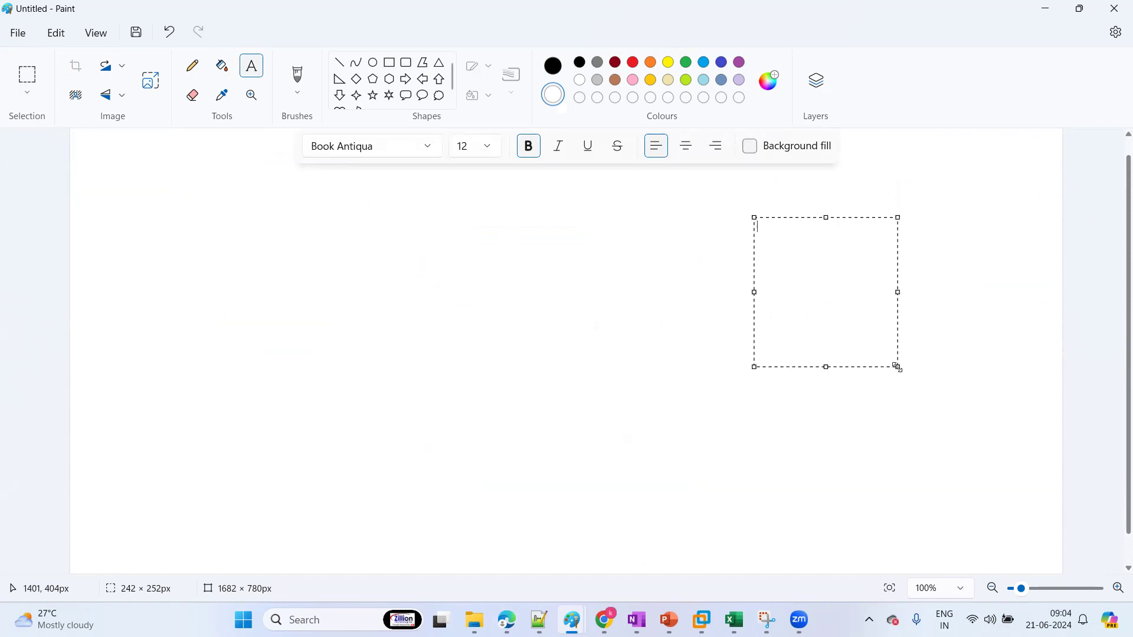
text(DMA)
text(DM)
text(-)
text( Dat)
text(a Migratio)
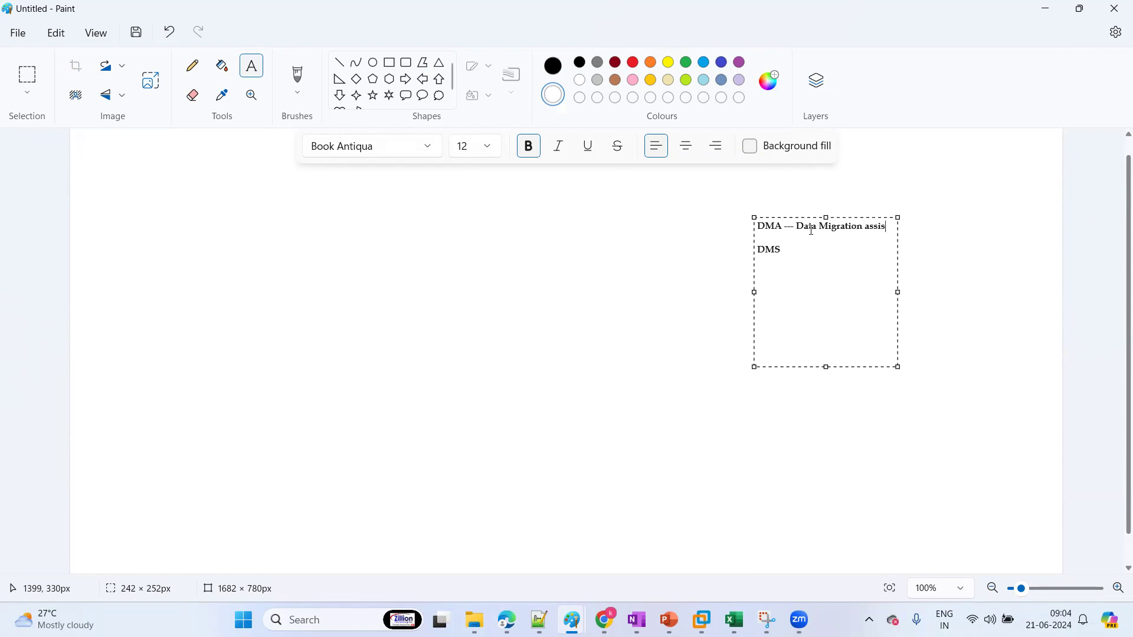
text(n assisment &)
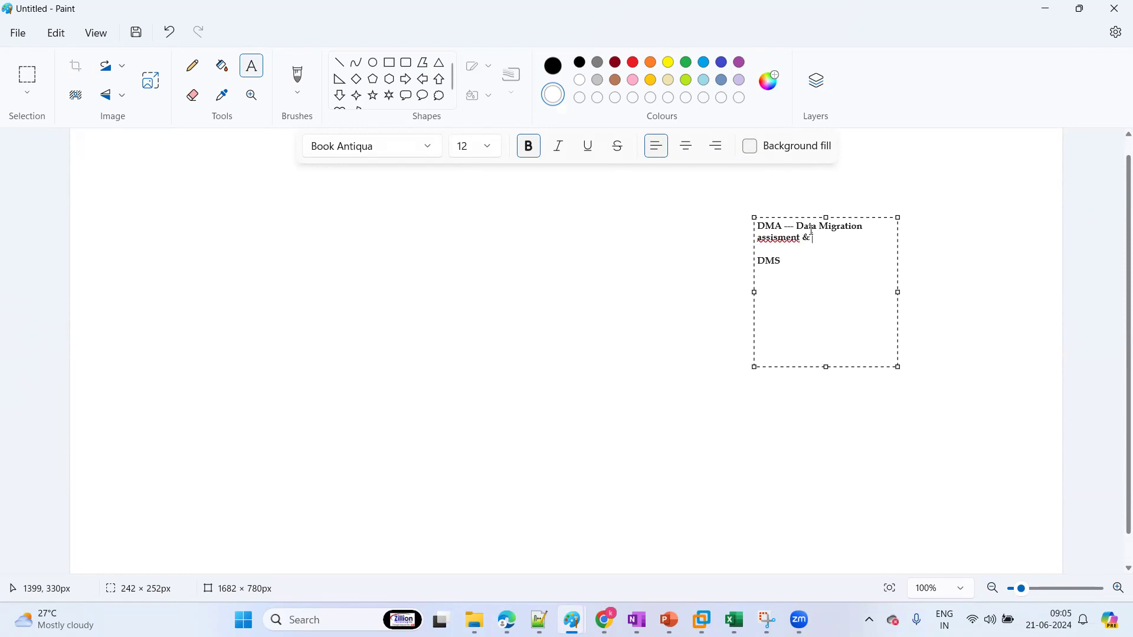
text( Migrations)
drag(897, 291, 998, 289)
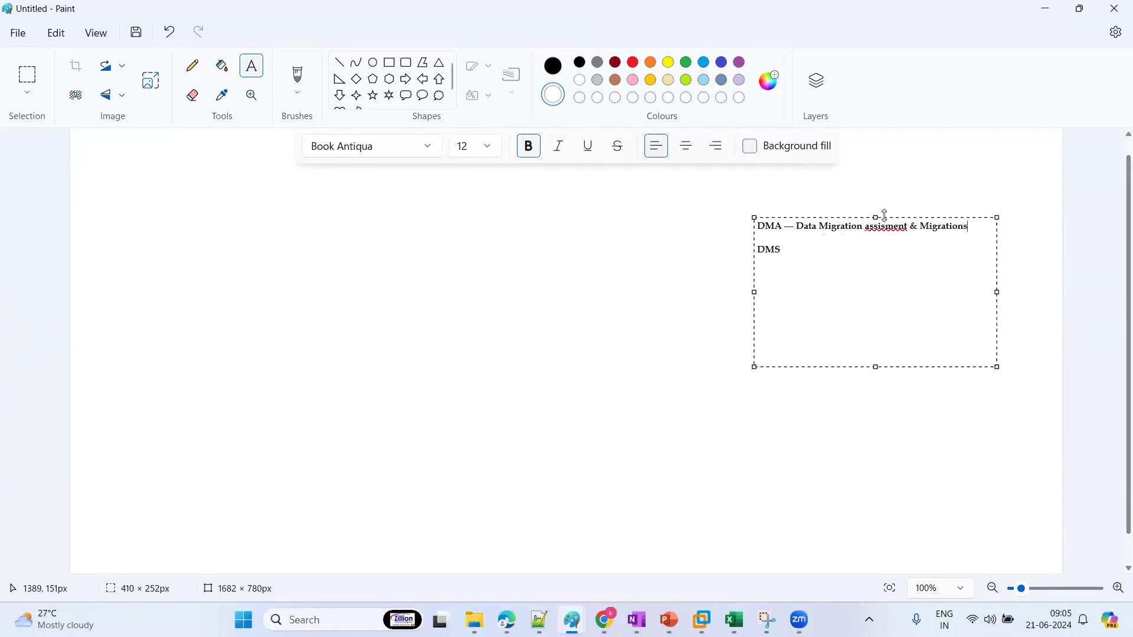
right_click(889, 233)
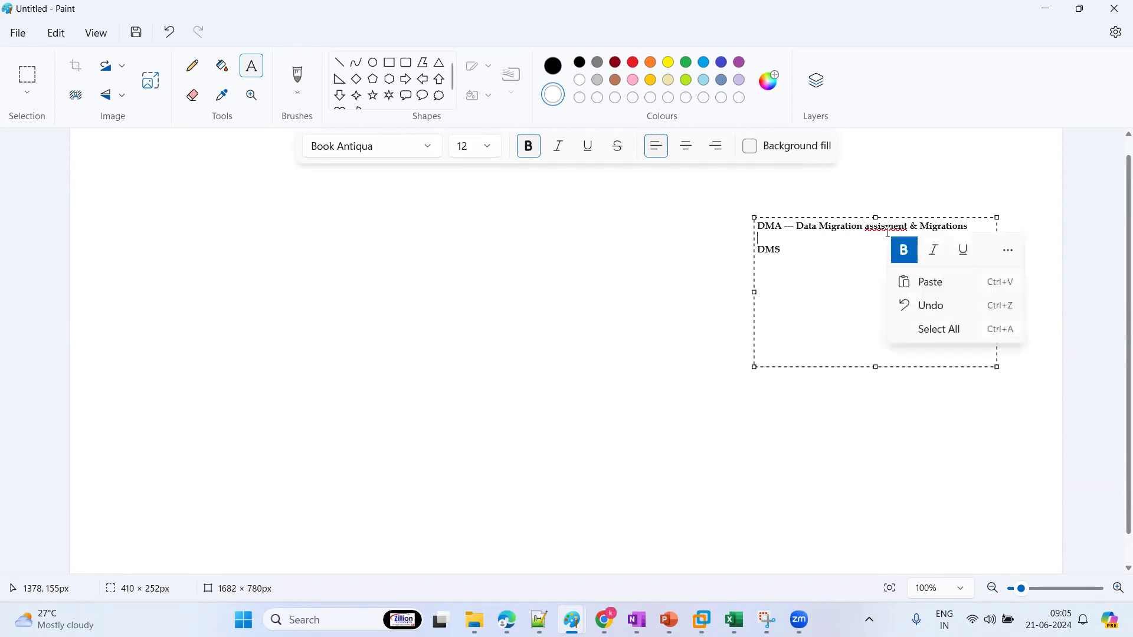
click(881, 226)
right_click(882, 227)
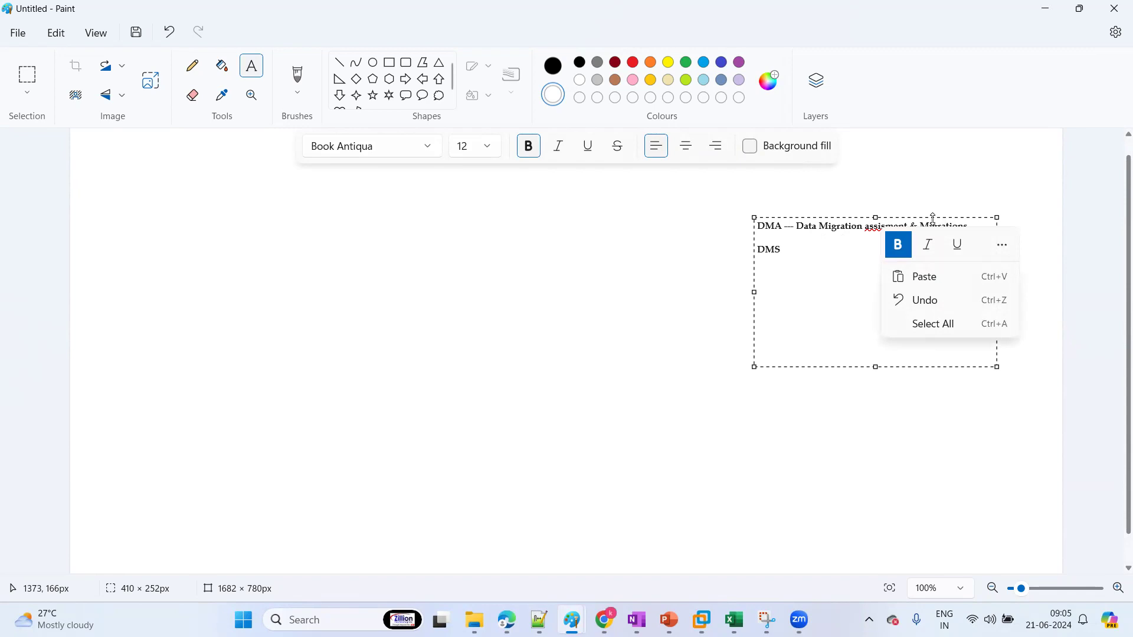
click(913, 216)
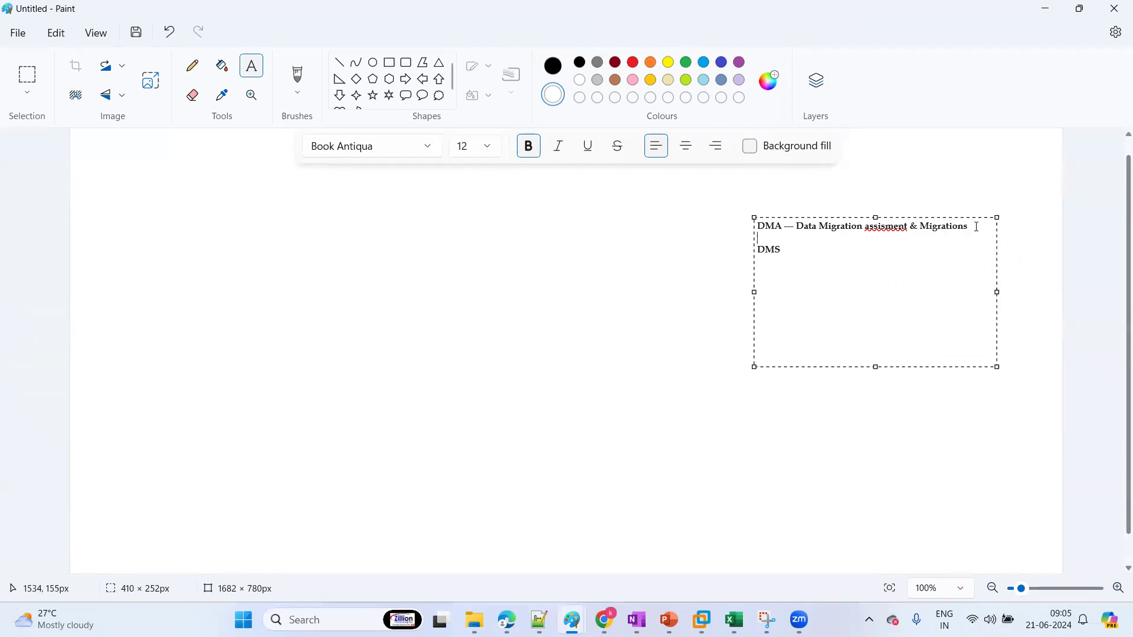
Append "= < 300" to the DMA line in a box widened to about 498 px, and capitalize "Assisment"
text(= < 300)
drag(997, 292, 1049, 278)
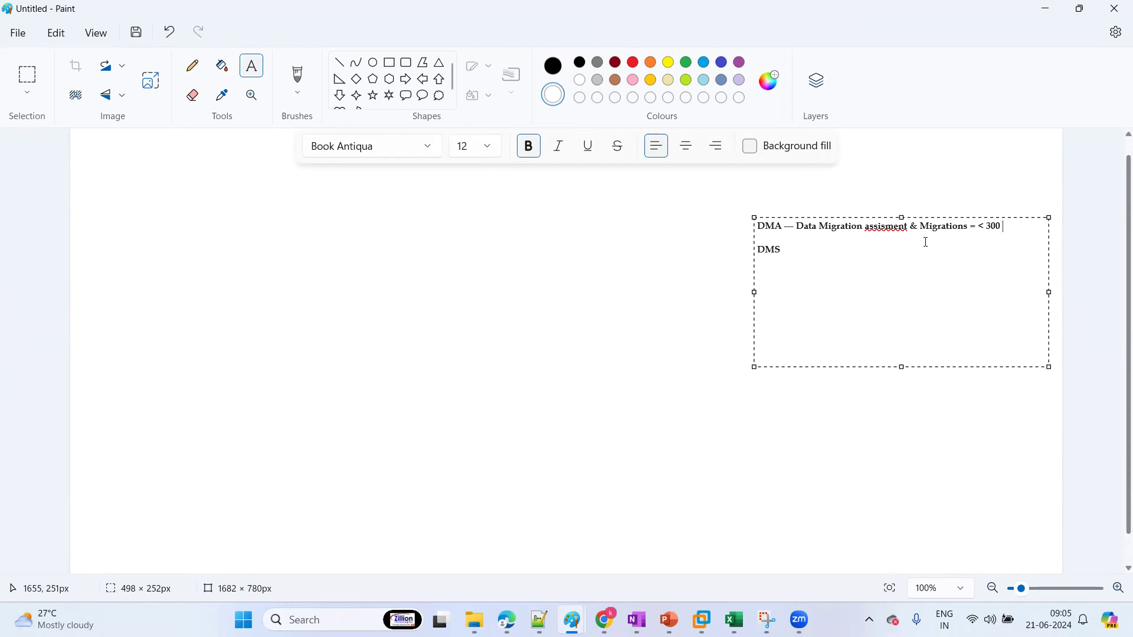
click(870, 227)
key(BackSpace)
text(A)
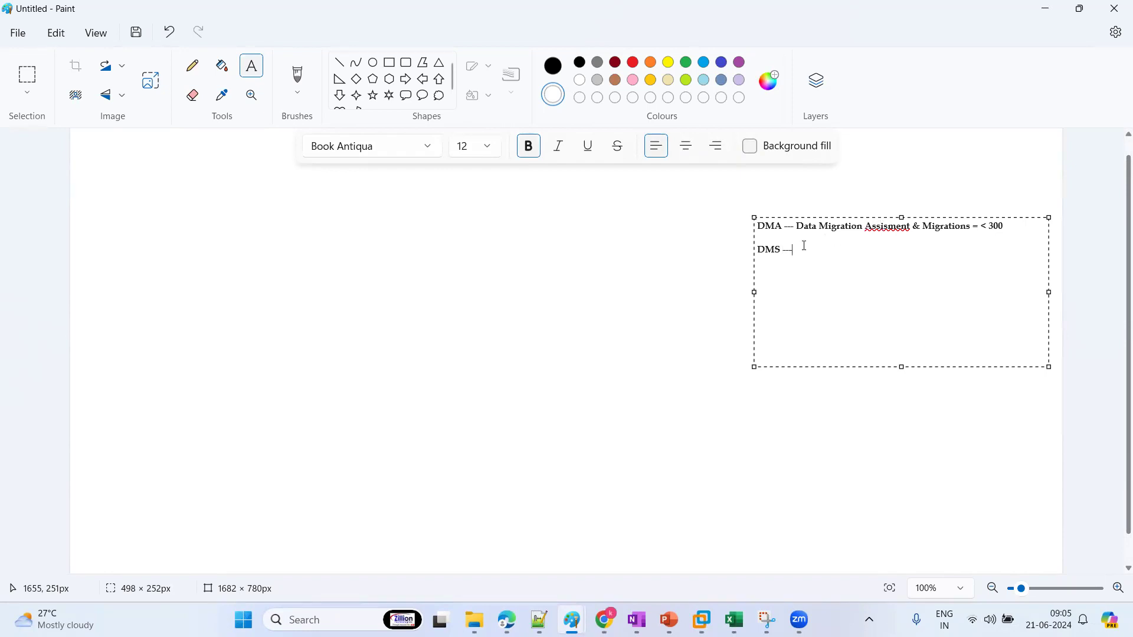
Add "--- Migartion" after DMS, correct "Assisment" to "Assessment" using the spelling suggestion, and commit the text
text(Migartion)
right_click(892, 227)
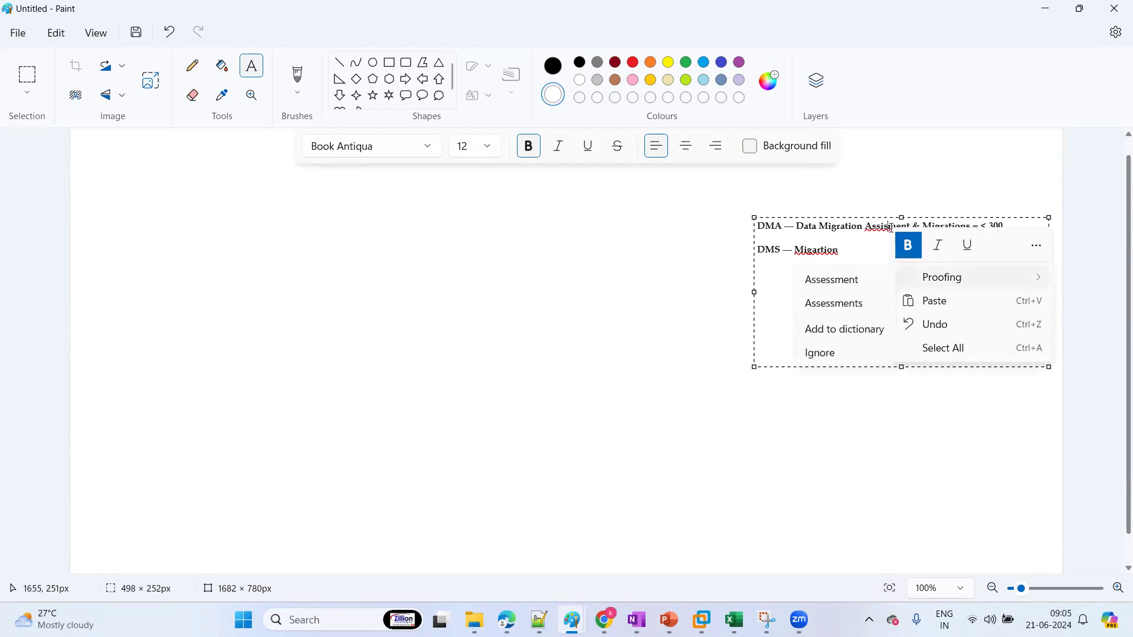
click(833, 279)
click(716, 270)
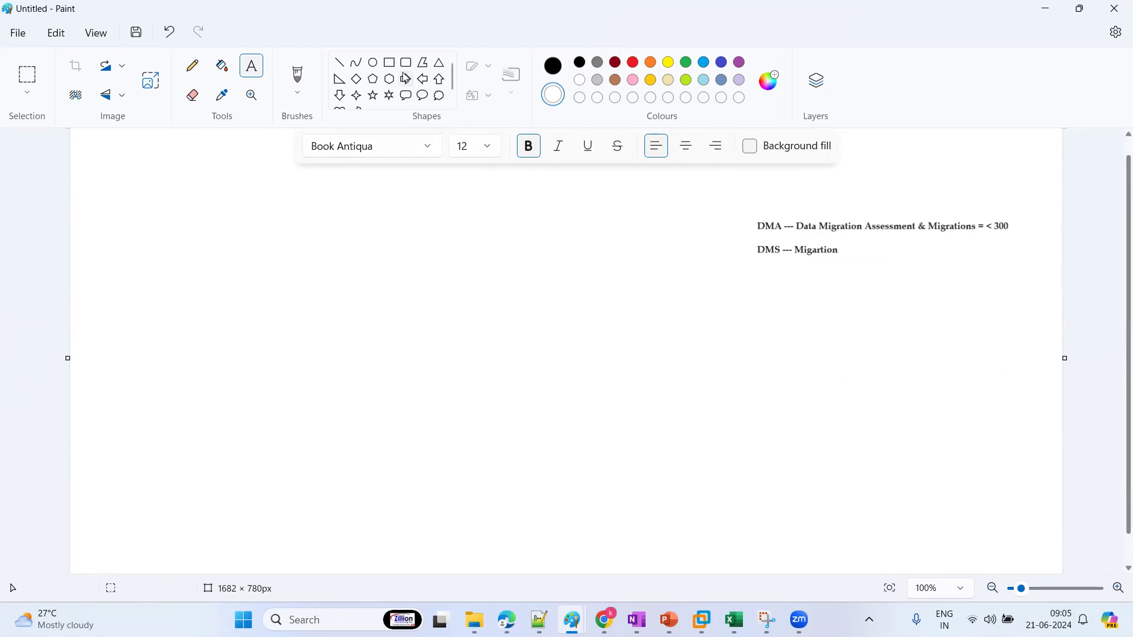
Draw a thought cloud on the canvas's left side and two overlapping rounded rectangles in its lower right
click(439, 95)
drag(304, 237, 444, 365)
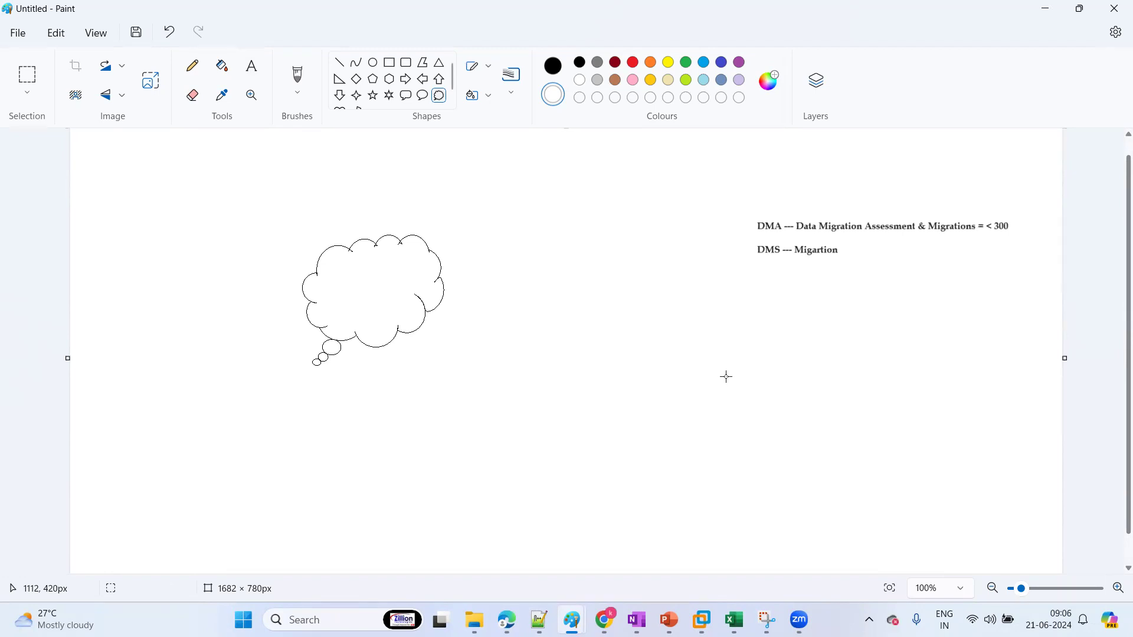
click(413, 70)
drag(794, 394, 840, 472)
drag(801, 357, 860, 415)
click(898, 452)
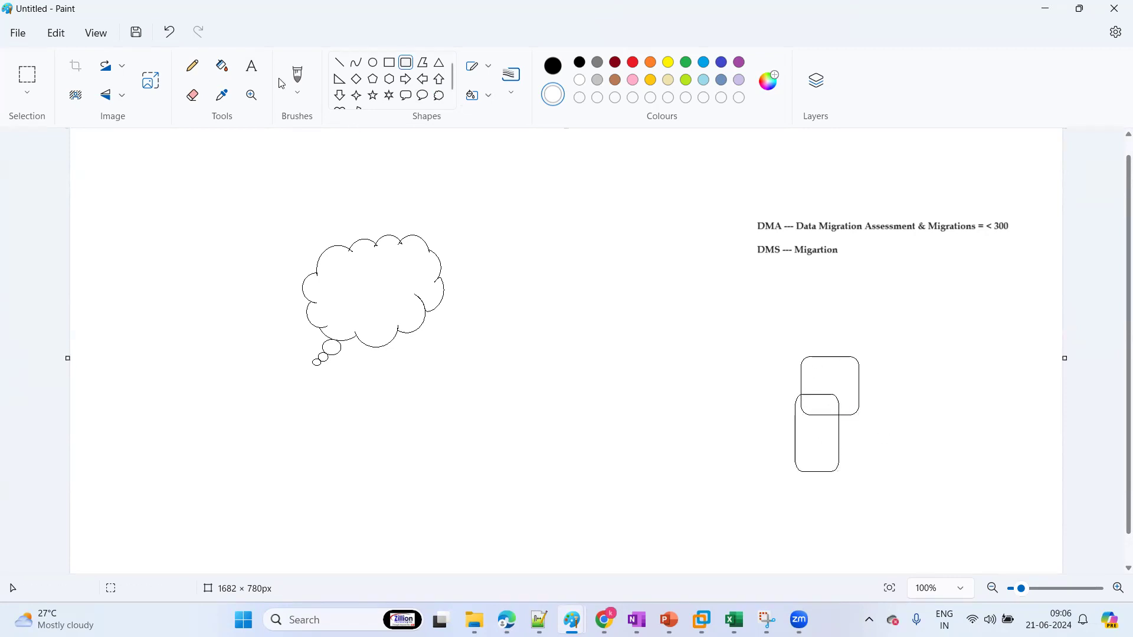
Add a text box about 194 × 104 px beside the rounded rectangles listing 100, Stnd, Dev, Enpre and Expre on separate lines
click(253, 71)
drag(840, 454, 955, 517)
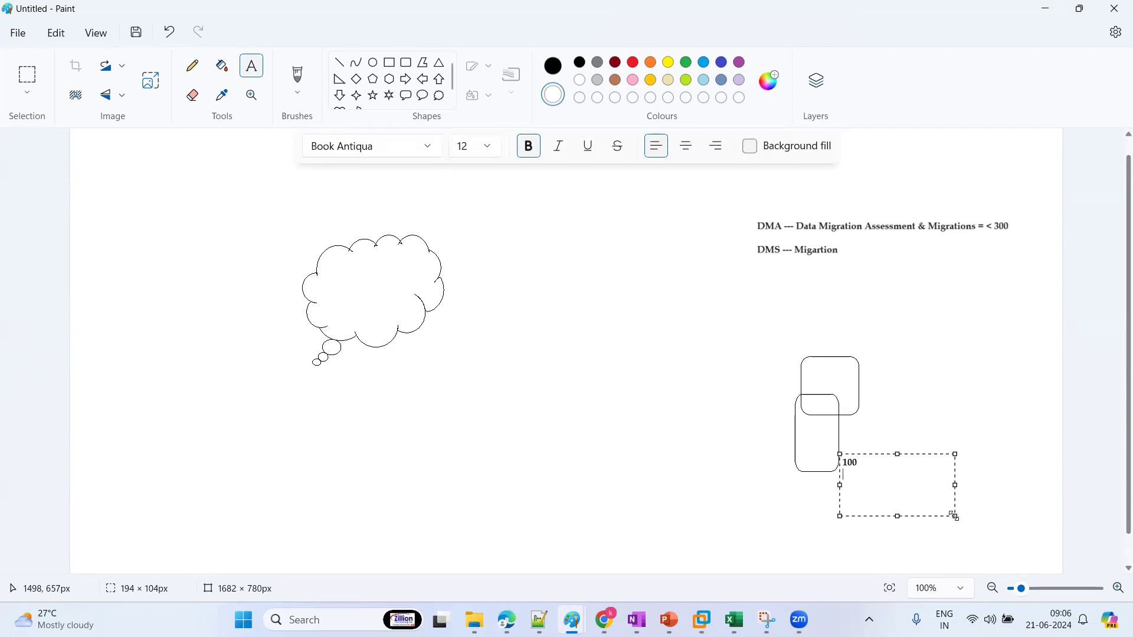
text(Stud Dev Enpre)
key(Return)
text(Expre)
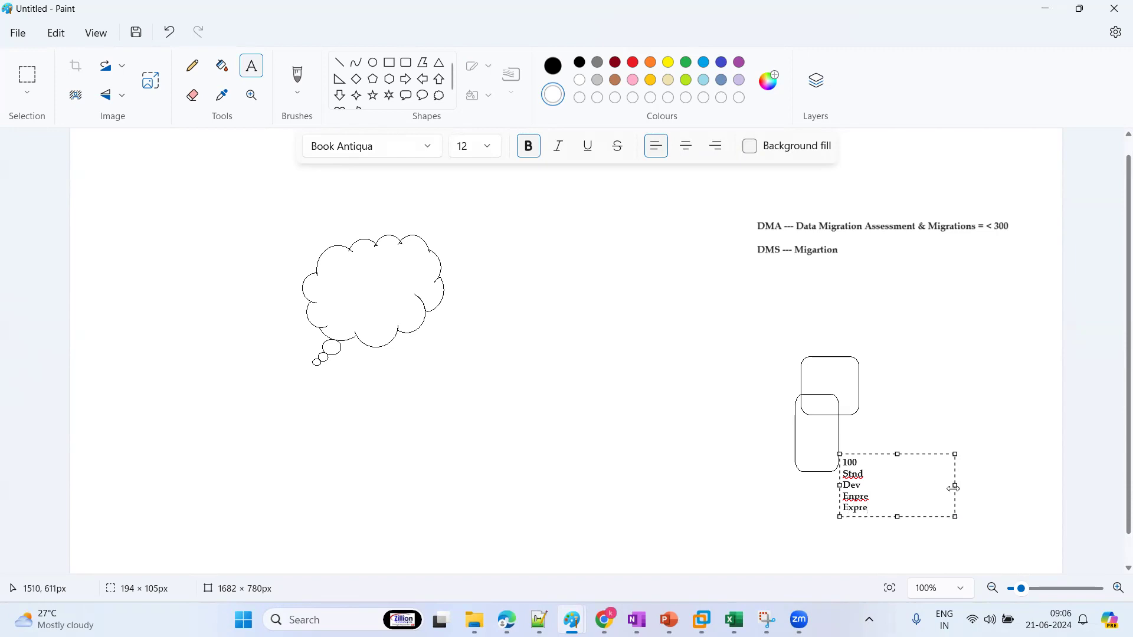
Complete the list entries as "Stnd - 2012", "Dev - 2008rs", "Enpre-2016" and "Expre-2017", and commit the text
click(876, 471)
text(- 2012)
click(880, 486)
text(- 201)
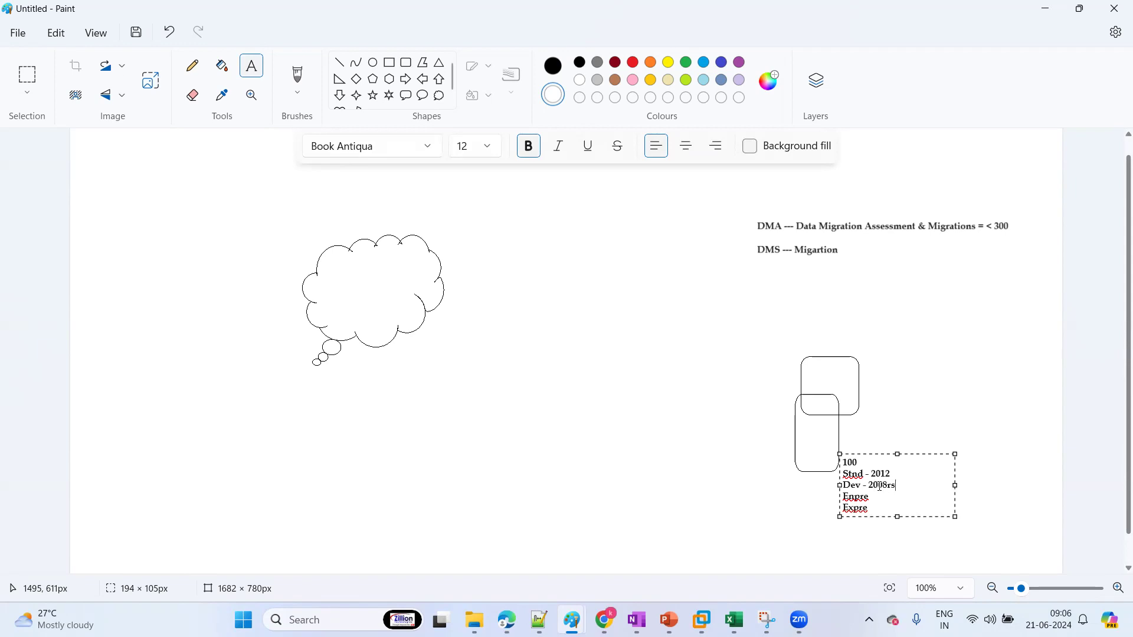
text(2016)
click(876, 510)
text(-20)
click(919, 553)
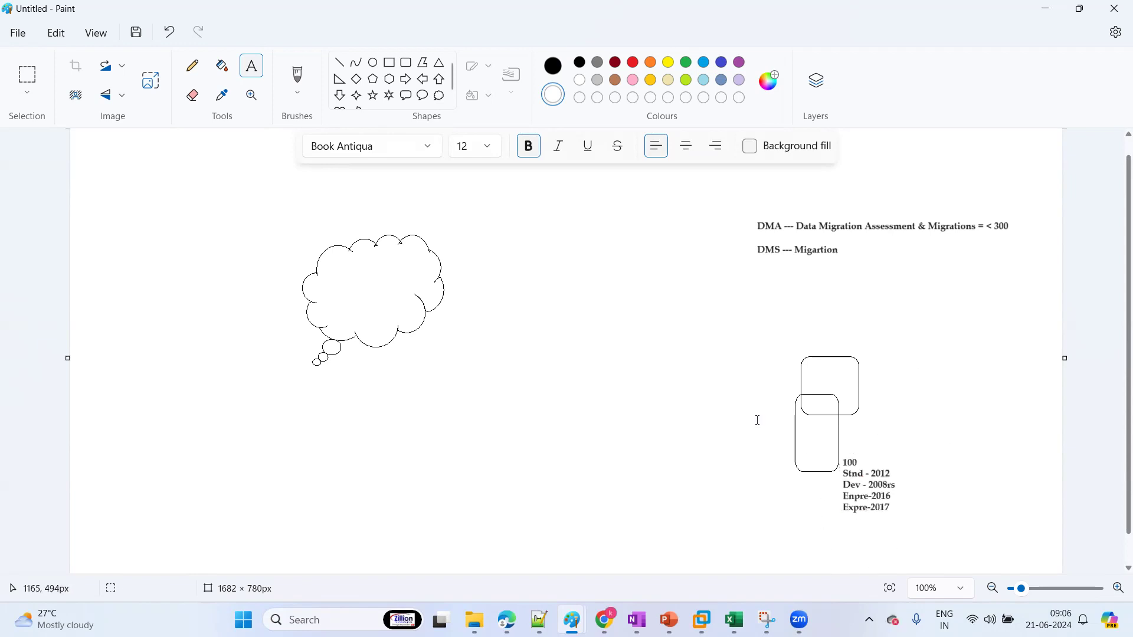
Sketch two Pencil lines branching from the Enpre-2016 entry, one ending in a small hand-drawn oval
click(198, 69)
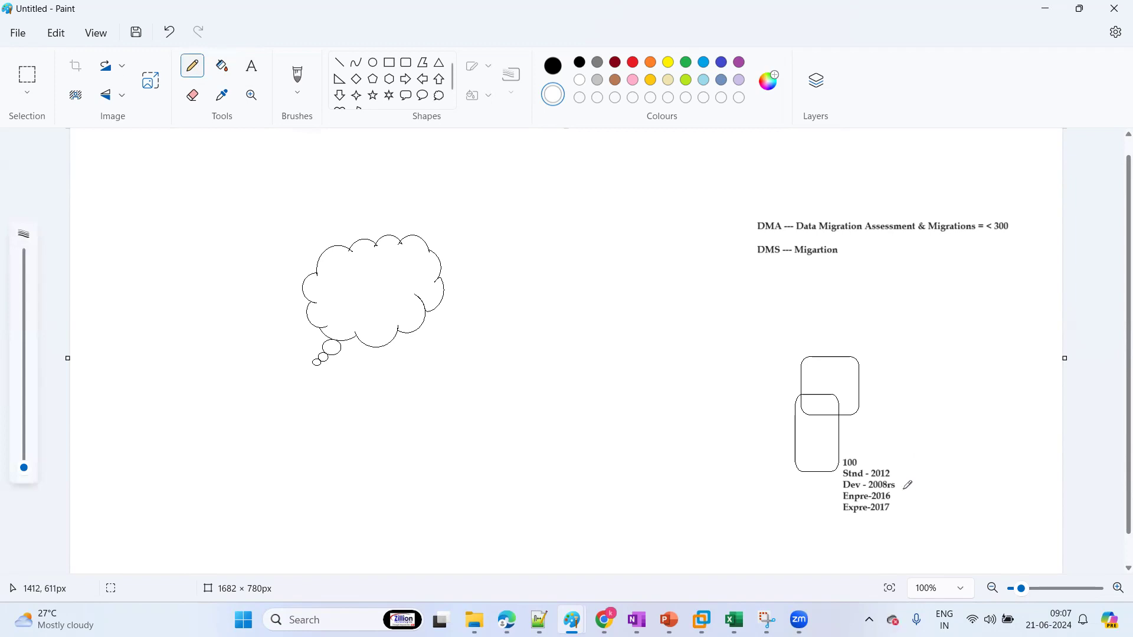
drag(901, 497, 969, 483)
drag(903, 498, 921, 513)
Draw a rectangle about 27 × 48 px at the end of the lower branch line
click(389, 63)
drag(924, 509, 940, 539)
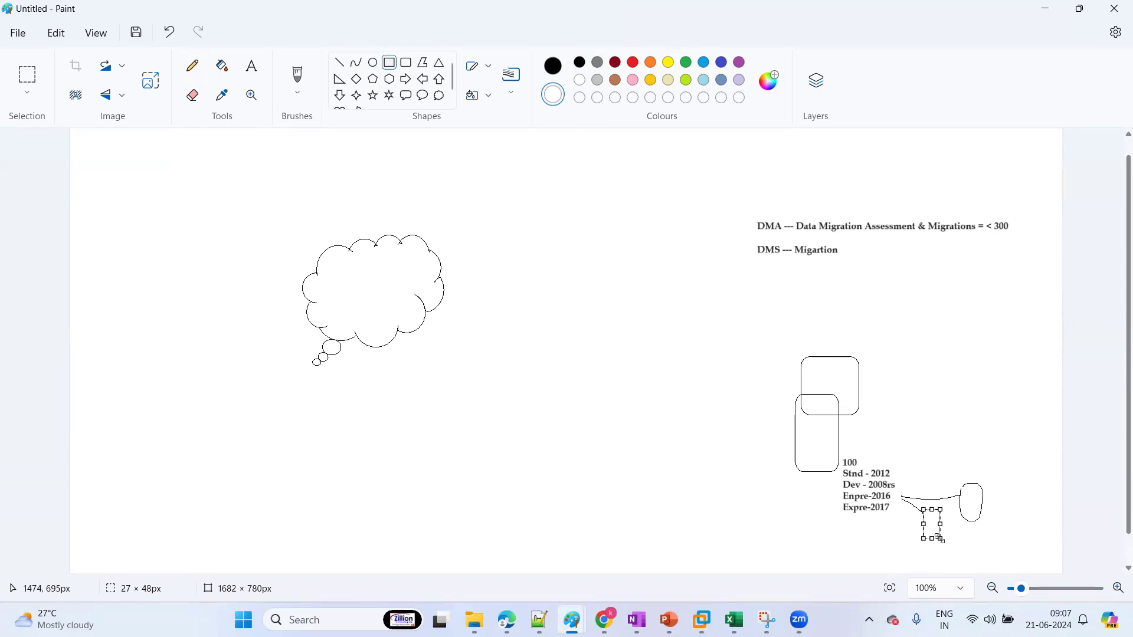
click(830, 516)
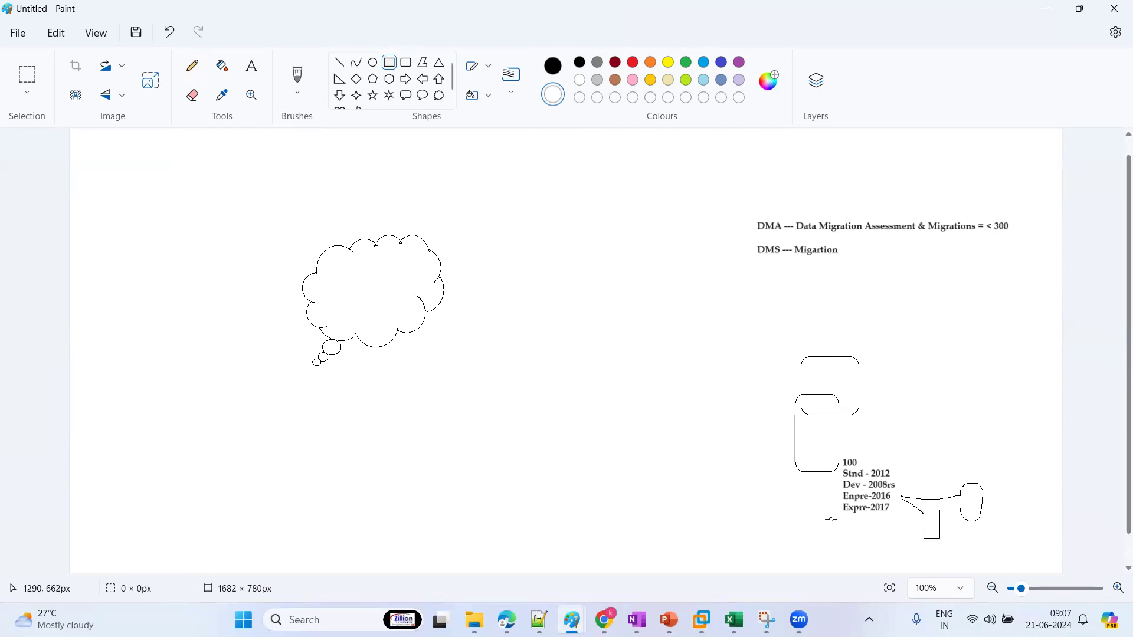
Label the small rectangle on the lower branch line "db1" using a text box about 130 × 29 px
click(251, 65)
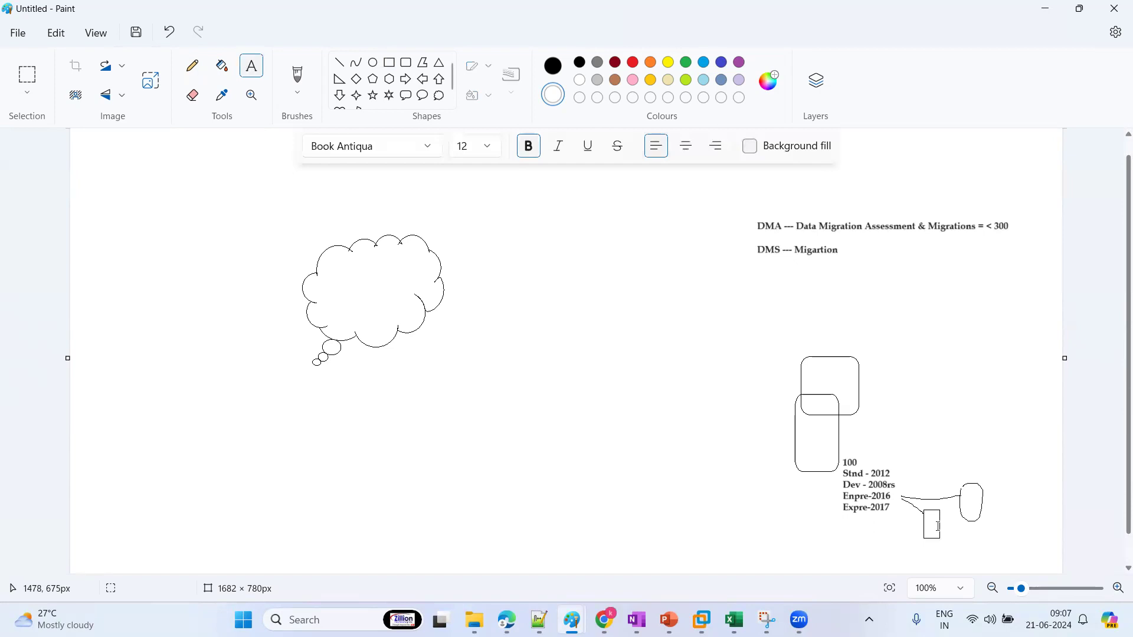
drag(933, 523, 960, 528)
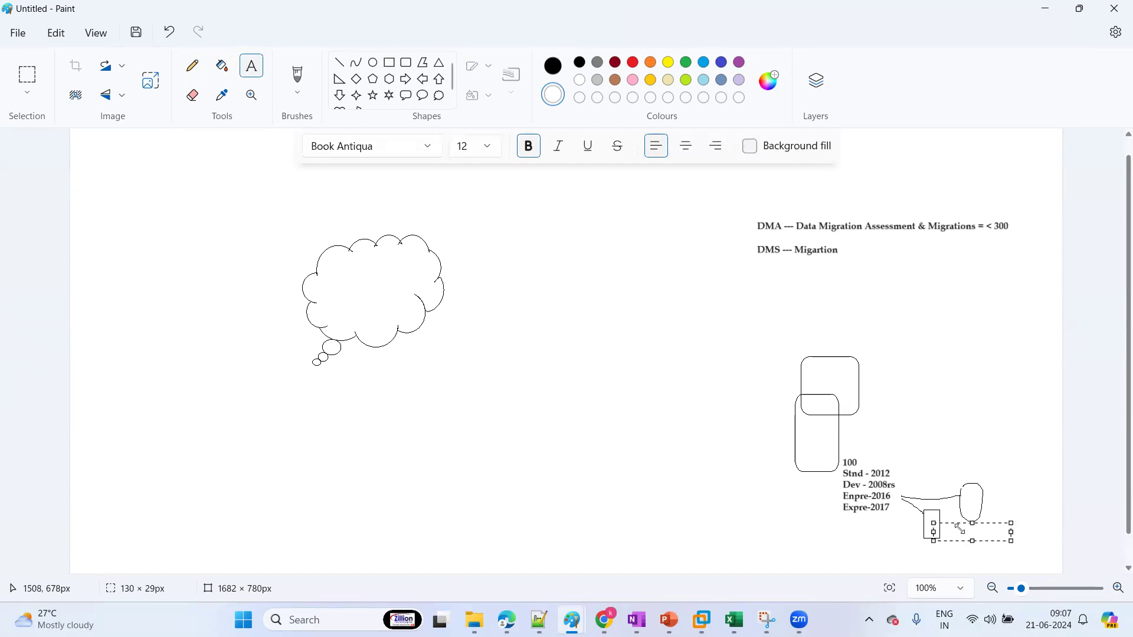
click(792, 517)
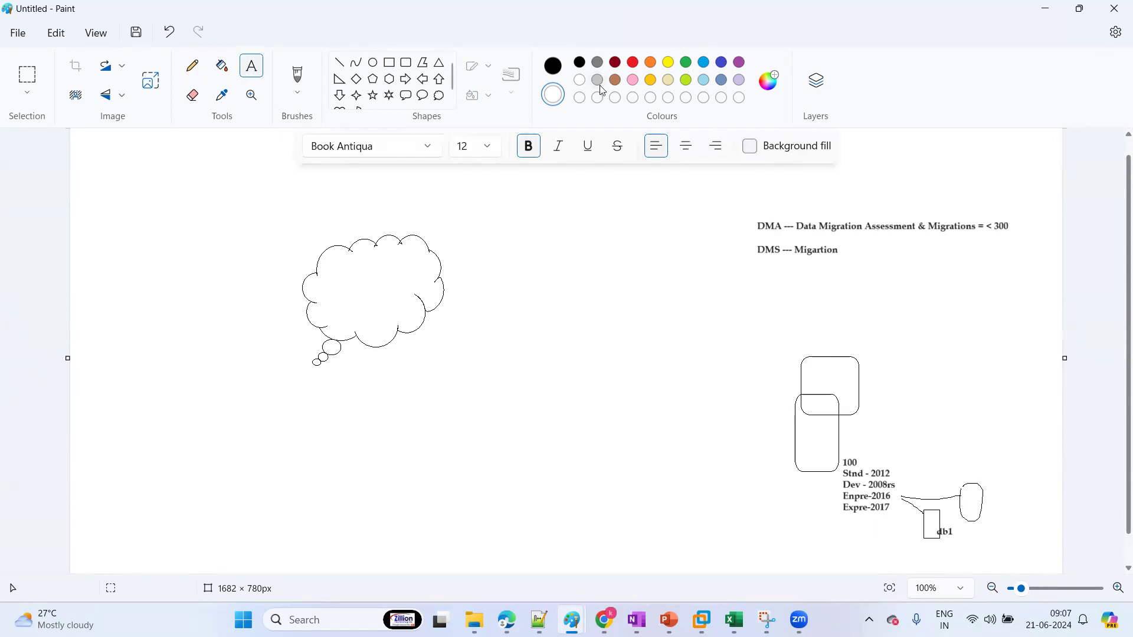
Set the drawing colour to orange and the secondary colour to red, circle db1, and sketch a Pencil line from its rectangle into the cloud
click(632, 62)
click(551, 69)
click(652, 63)
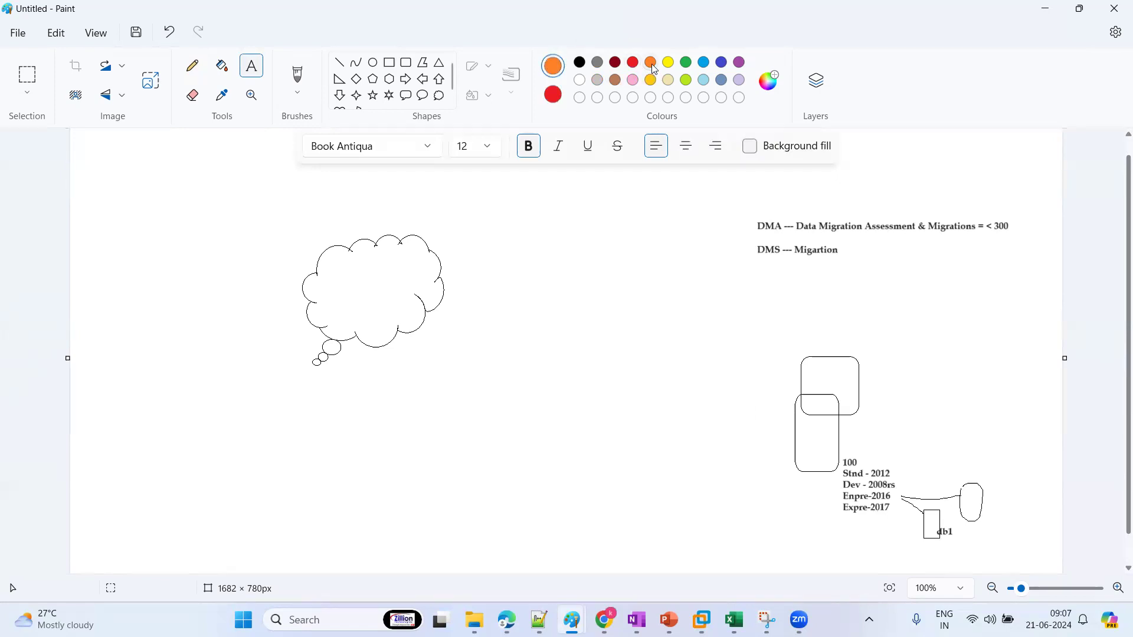
click(199, 69)
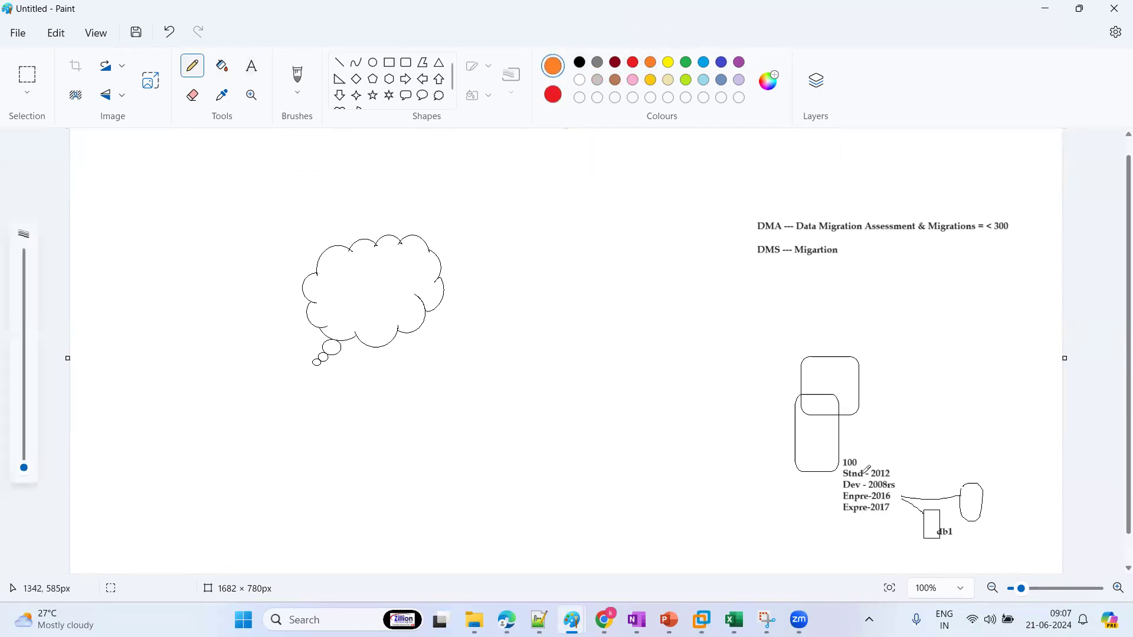
mouse_move(933, 521)
mouse_down()
mouse_move(930, 533)
mouse_move(430, 362)
mouse_move(364, 308)
mouse_up()
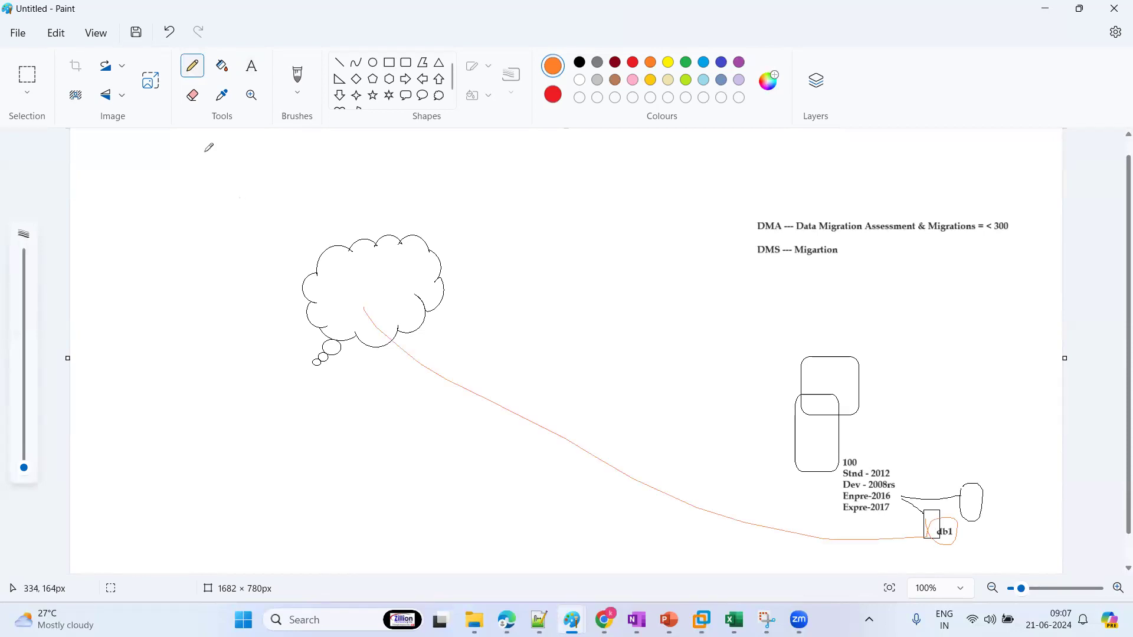
Add the orange text "Azure SQL + Azure SQL MI" inside the cloud on one line, widening its text box to about 260 × 48 px
click(250, 66)
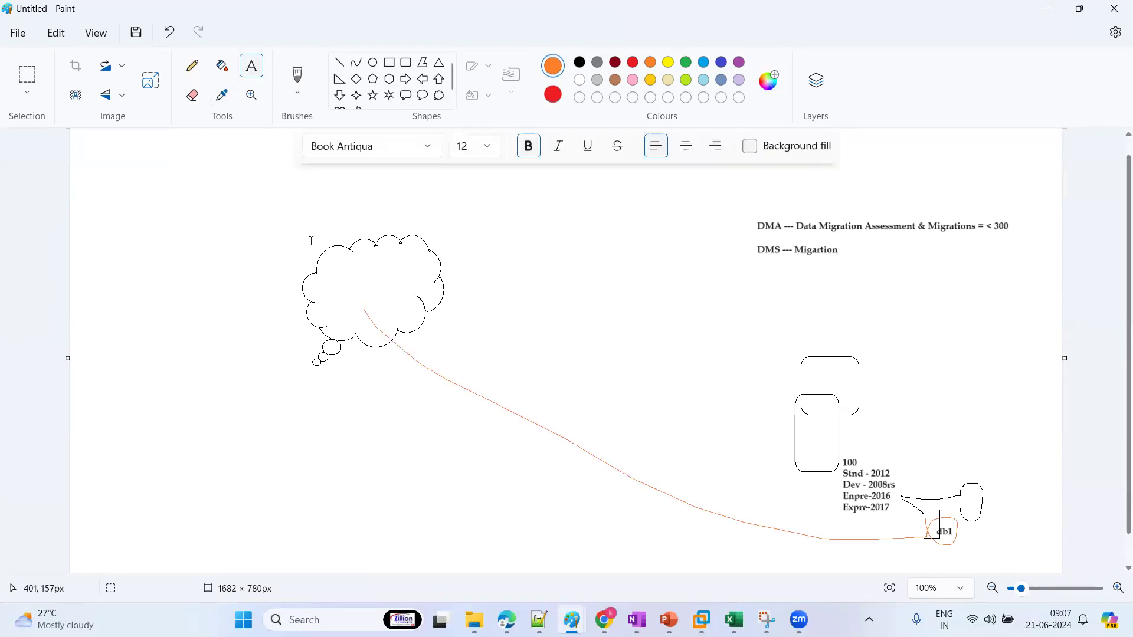
drag(326, 269, 412, 287)
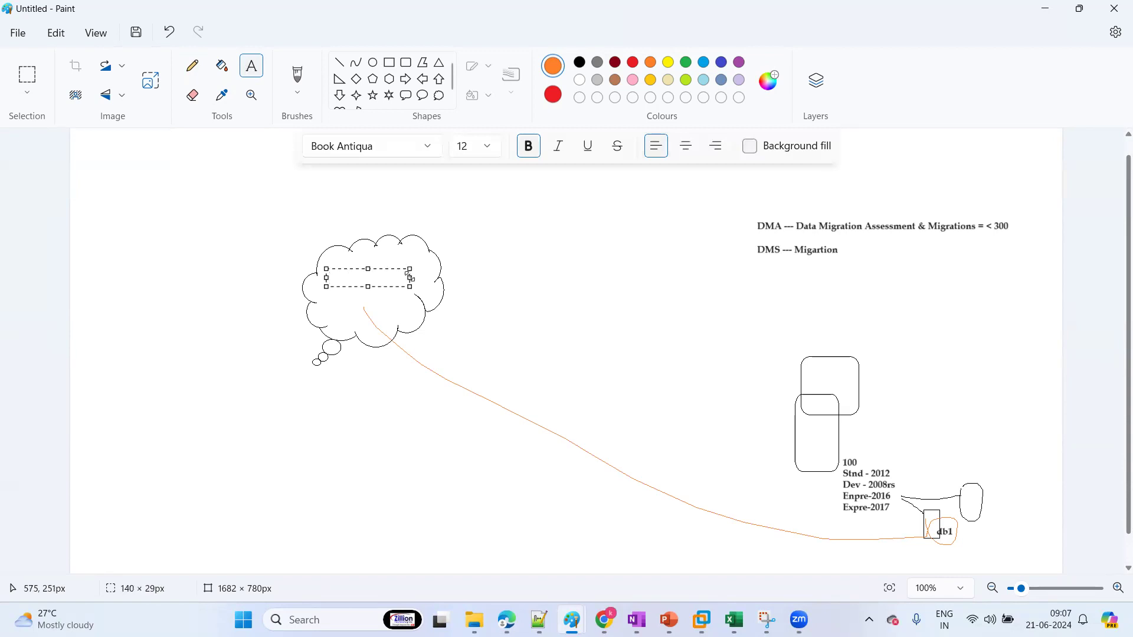
text(Azure SQL + Azure SQL MI)
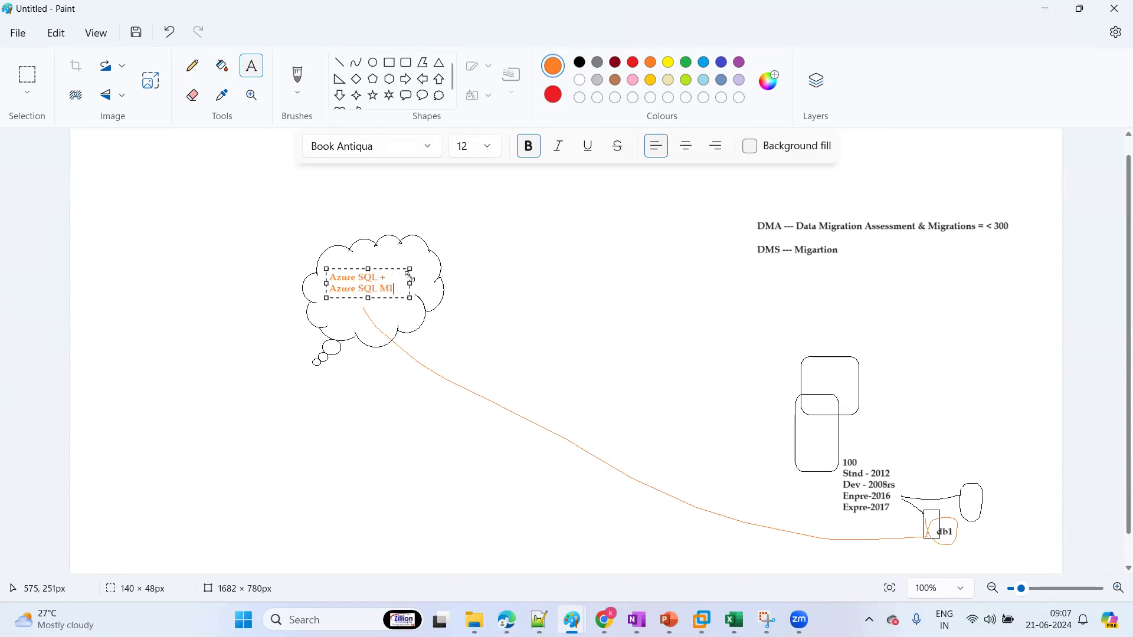
drag(411, 277, 387, 278)
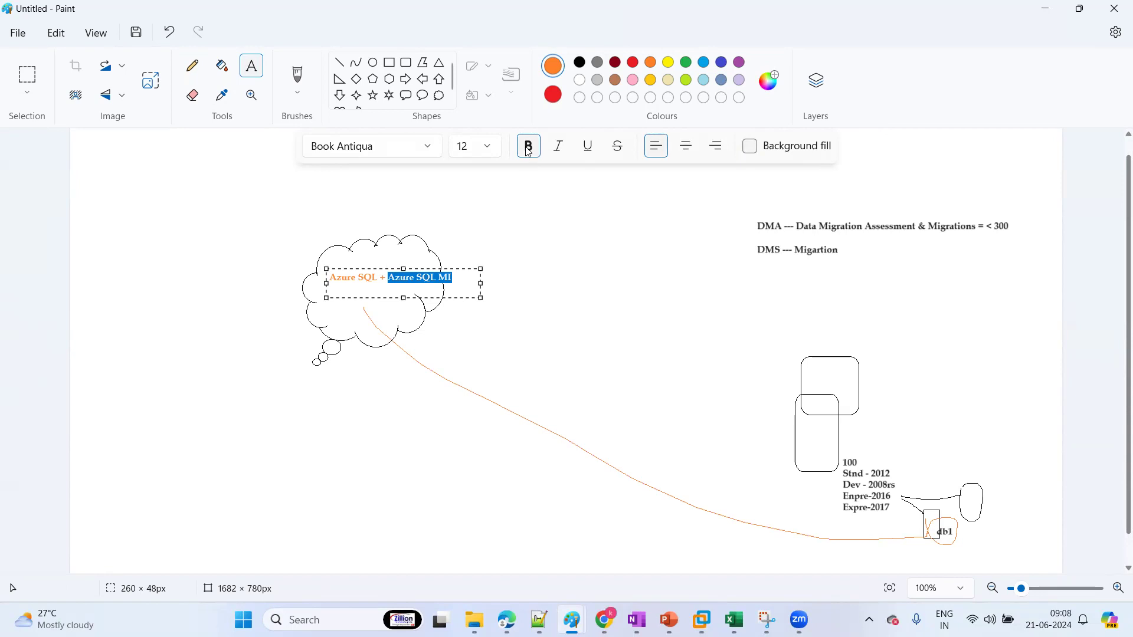
click(528, 152)
click(528, 152)
click(552, 349)
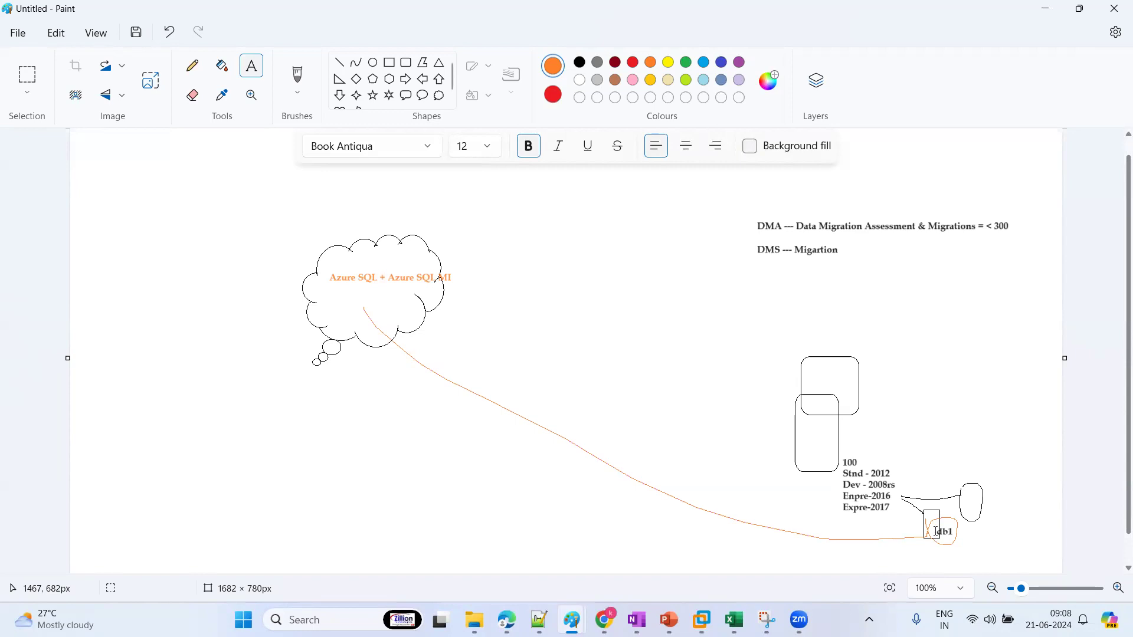
Circle the start of the DMA and DMS notes with the Pencil, link it to a small loop, and ring the word DMA
click(195, 67)
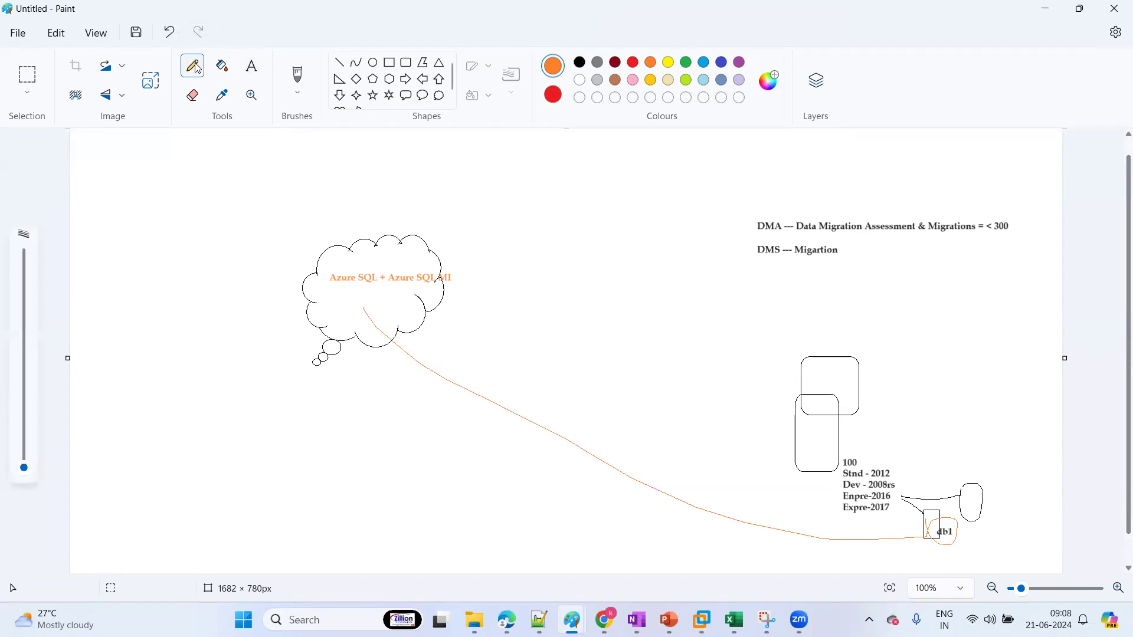
mouse_move(793, 209)
mouse_down()
mouse_move(804, 199)
mouse_move(795, 201)
mouse_up()
mouse_move(737, 236)
mouse_down()
mouse_move(647, 265)
mouse_move(631, 249)
mouse_up()
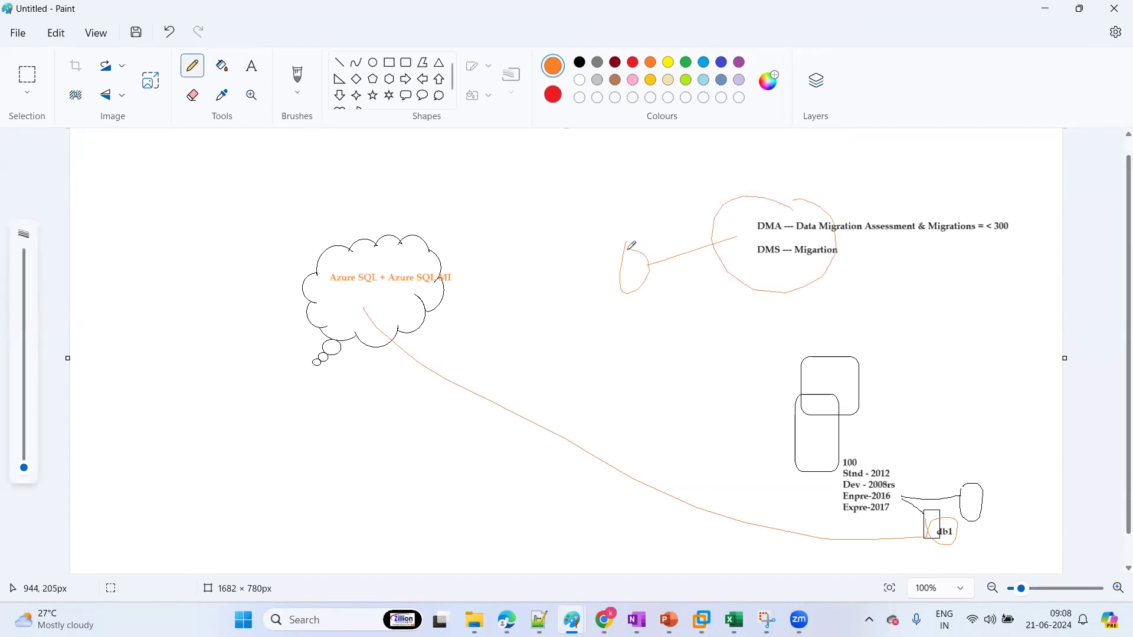
mouse_move(995, 538)
mouse_down()
mouse_move(1020, 538)
mouse_move(1026, 518)
mouse_up()
mouse_move(776, 208)
mouse_down()
mouse_move(753, 217)
mouse_move(787, 225)
mouse_up()
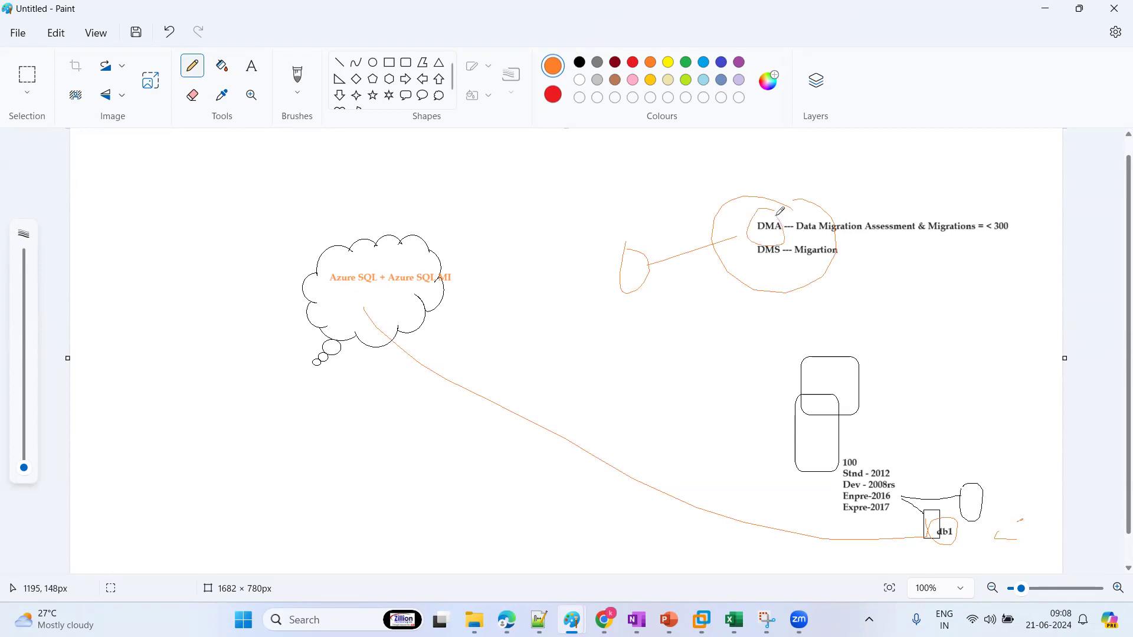
Sketch a branch rising from the db1 migration line to a small hand-drawn list enclosed in a circle
mouse_move(897, 534)
mouse_down()
mouse_move(676, 494)
mouse_move(680, 404)
mouse_up()
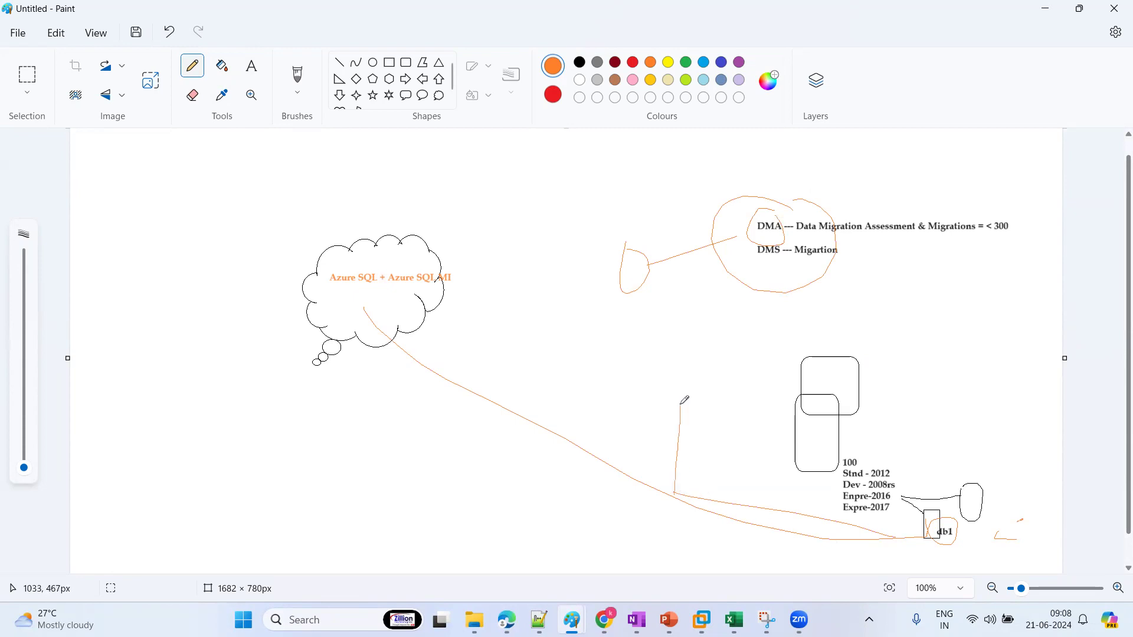
mouse_move(637, 331)
mouse_down()
mouse_move(645, 352)
mouse_move(633, 338)
mouse_move(676, 347)
mouse_move(632, 362)
mouse_up()
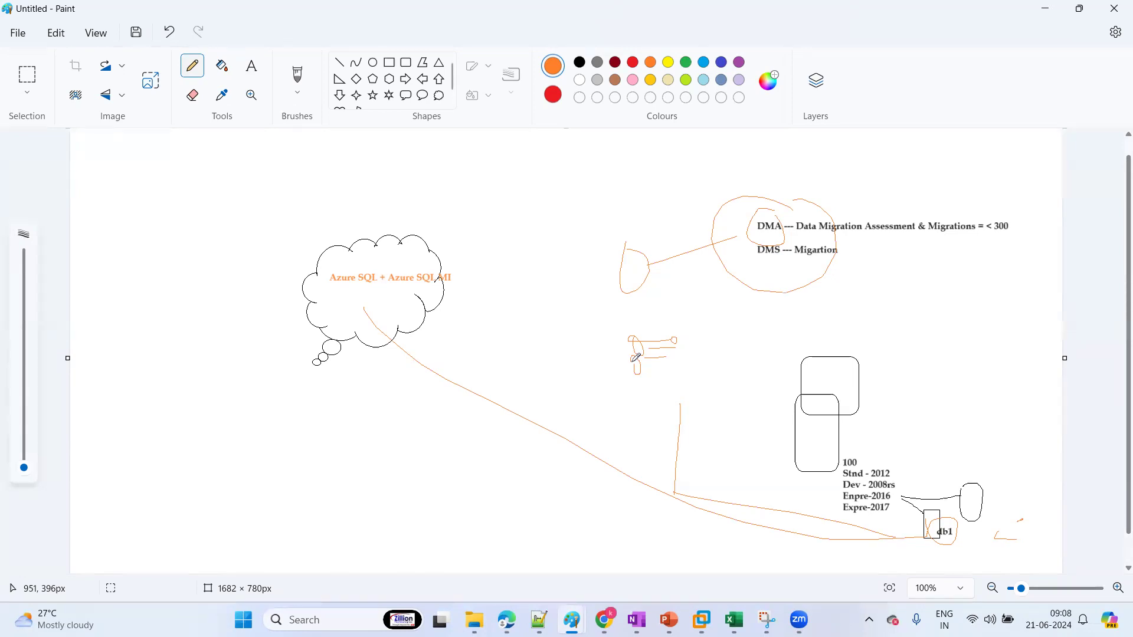
mouse_move(691, 342)
mouse_down()
mouse_move(665, 317)
mouse_move(630, 328)
mouse_move(615, 377)
mouse_move(688, 387)
mouse_move(691, 329)
mouse_move(678, 324)
mouse_up()
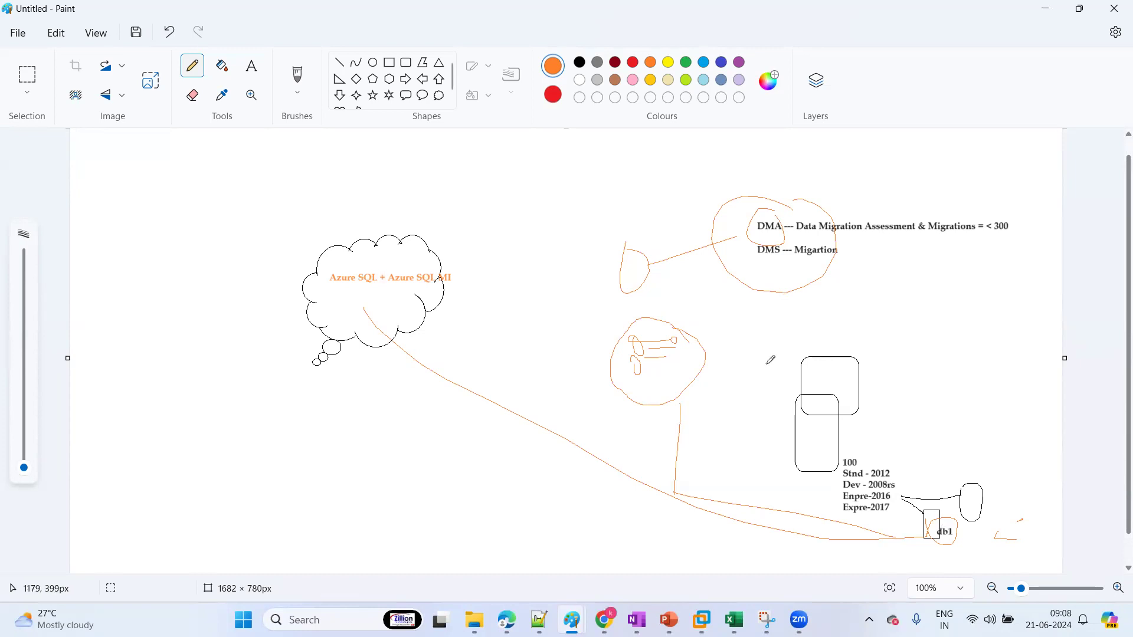
Sketch two lines branching from the circled list, marking the upper one with "40" and two circled letters
mouse_move(802, 311)
mouse_down()
mouse_move(694, 337)
mouse_move(756, 381)
mouse_up()
mouse_move(818, 306)
mouse_down()
mouse_move(841, 319)
mouse_move(823, 306)
mouse_move(833, 326)
mouse_move(818, 336)
mouse_up()
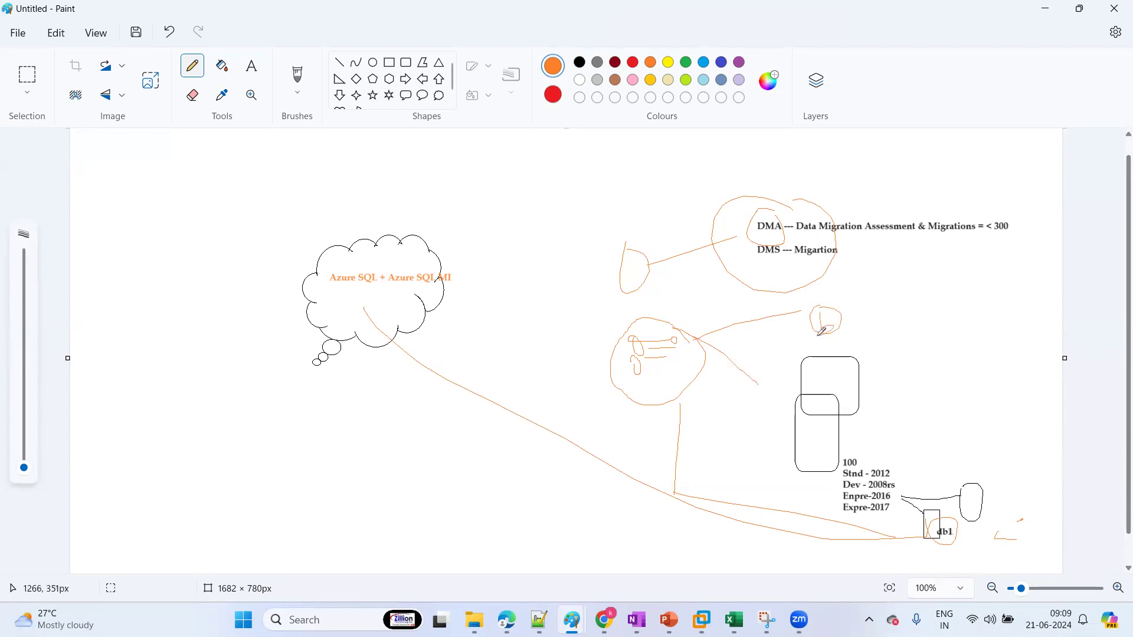
mouse_move(705, 312)
mouse_down()
mouse_move(739, 323)
mouse_move(727, 314)
mouse_up()
mouse_move(857, 307)
mouse_down()
mouse_move(873, 295)
mouse_move(869, 334)
mouse_move(880, 291)
mouse_up()
Sketch an oval with three check marks on the lower branch, and draw a line from the migration path to Azure SQL MI
mouse_move(761, 379)
mouse_down()
mouse_move(768, 387)
mouse_move(764, 377)
mouse_up()
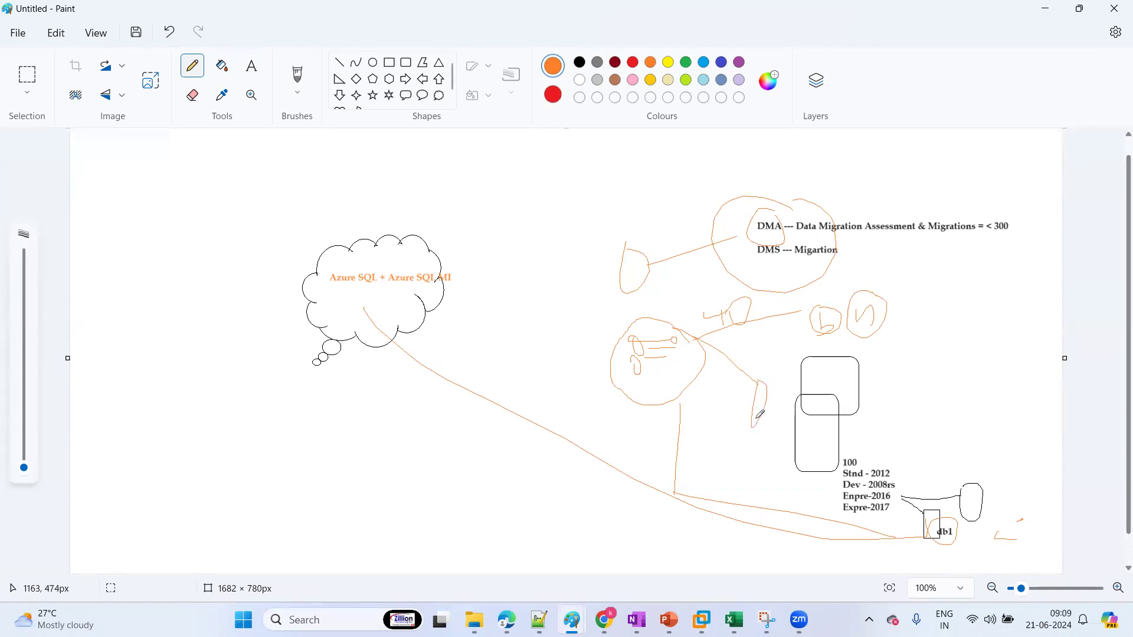
mouse_move(732, 454)
mouse_down()
mouse_move(757, 442)
mouse_move(768, 456)
mouse_move(777, 473)
mouse_move(727, 434)
mouse_move(763, 500)
mouse_move(761, 429)
mouse_up()
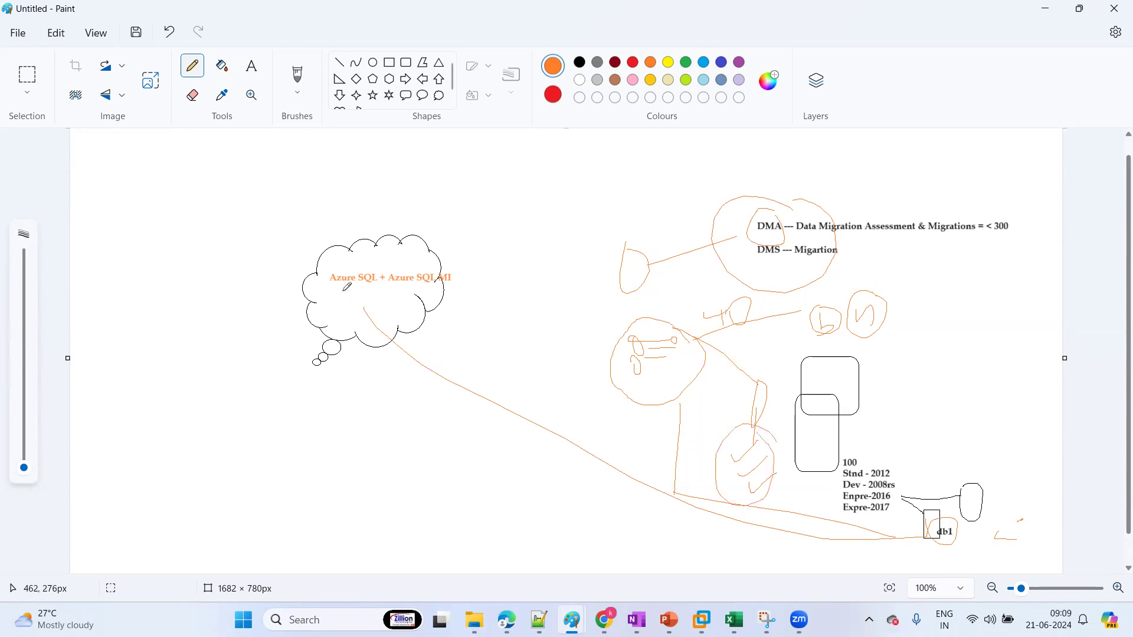
drag(611, 471, 450, 282)
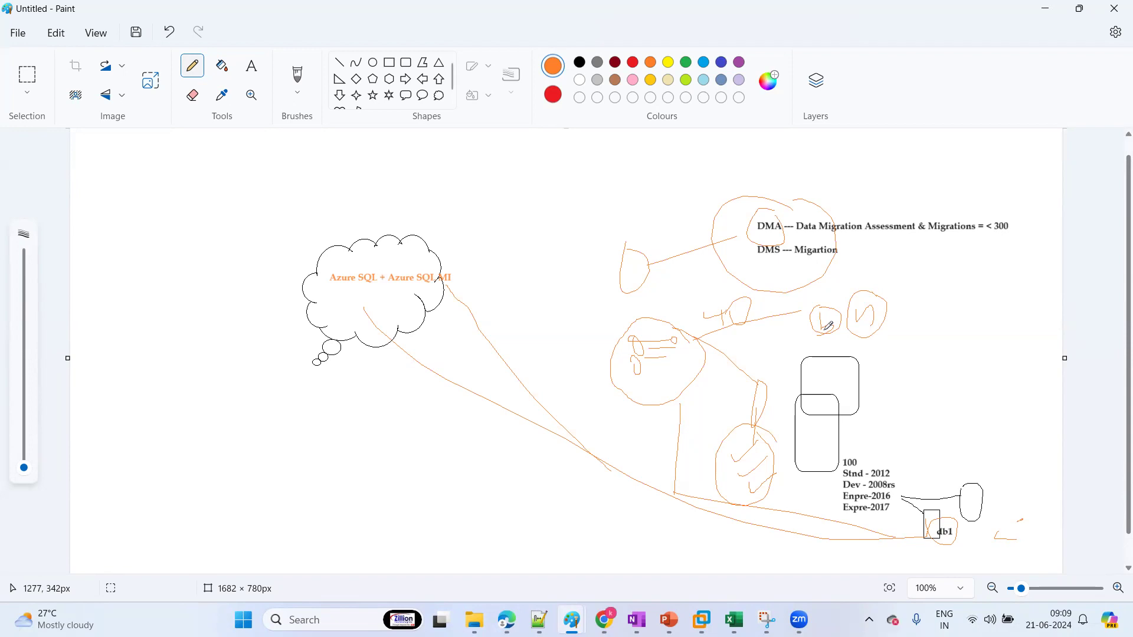
Extend the circled letters with an arrow to a small shape, and add strokes from DMA to the circled list and an arrow leaving it
mouse_move(847, 292)
mouse_down()
mouse_move(794, 310)
mouse_move(845, 292)
mouse_up()
mouse_move(851, 294)
mouse_down()
mouse_move(950, 304)
mouse_move(929, 288)
mouse_move(948, 324)
mouse_move(939, 336)
mouse_move(974, 319)
mouse_up()
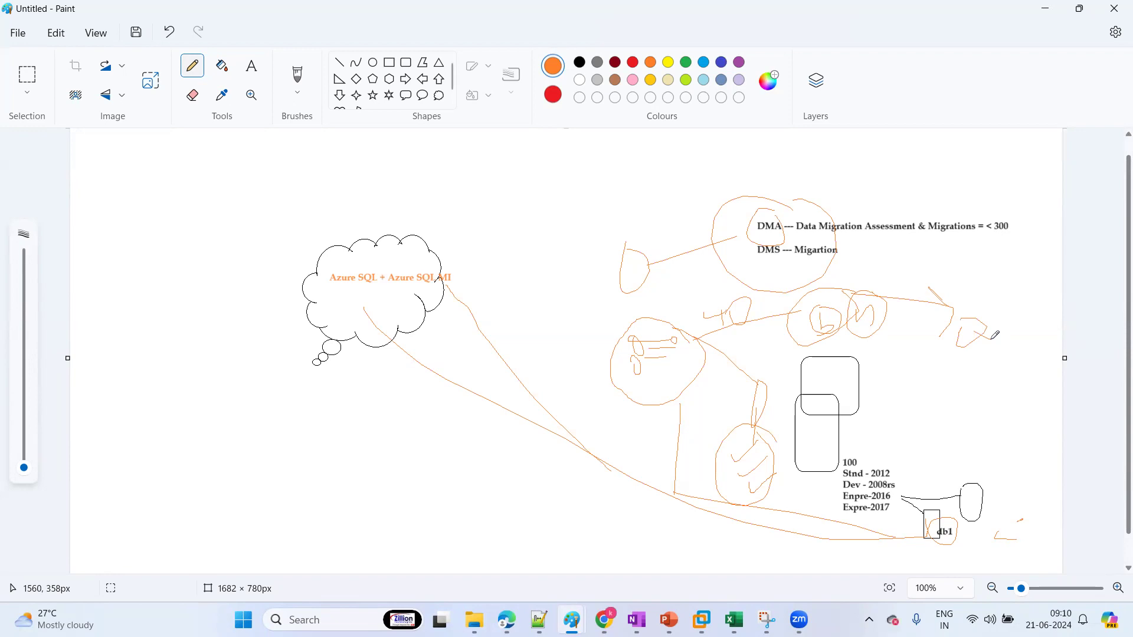
mouse_move(742, 223)
mouse_down()
mouse_move(753, 244)
mouse_move(788, 239)
mouse_move(780, 202)
mouse_move(762, 208)
mouse_up()
drag(657, 313, 715, 281)
mouse_move(654, 340)
mouse_down()
mouse_move(565, 294)
mouse_move(565, 324)
mouse_up()
drag(562, 284, 594, 287)
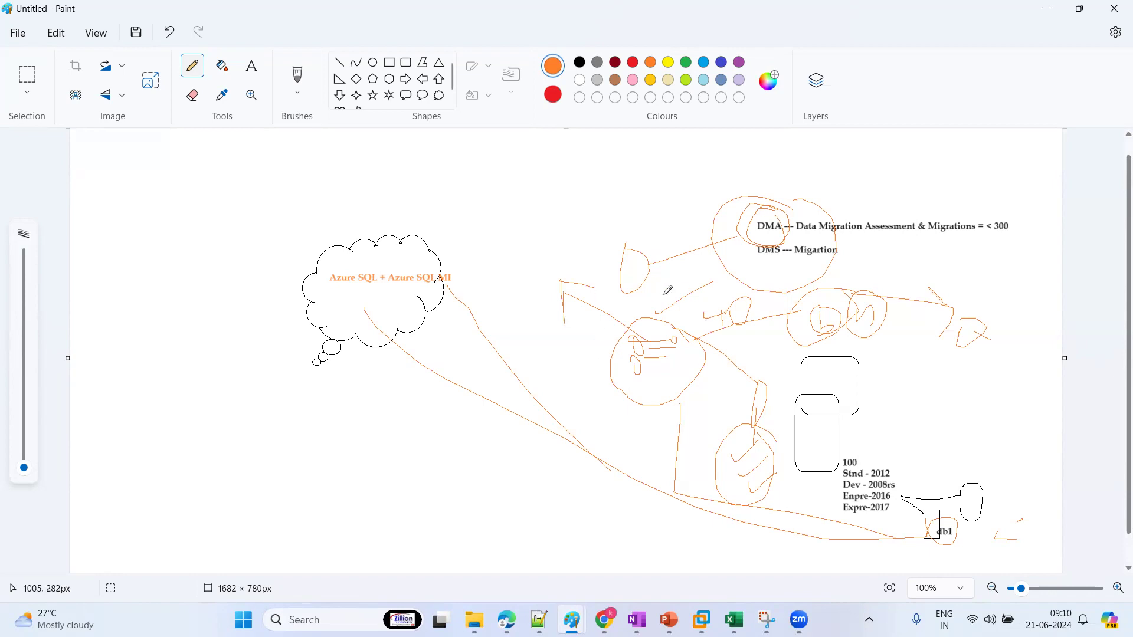
Draw small loops at the cloud ends of both migration lines, and box the words "Data Migration Assessment"
mouse_move(366, 303)
mouse_down()
mouse_move(353, 311)
mouse_move(368, 302)
mouse_up()
drag(452, 296, 454, 292)
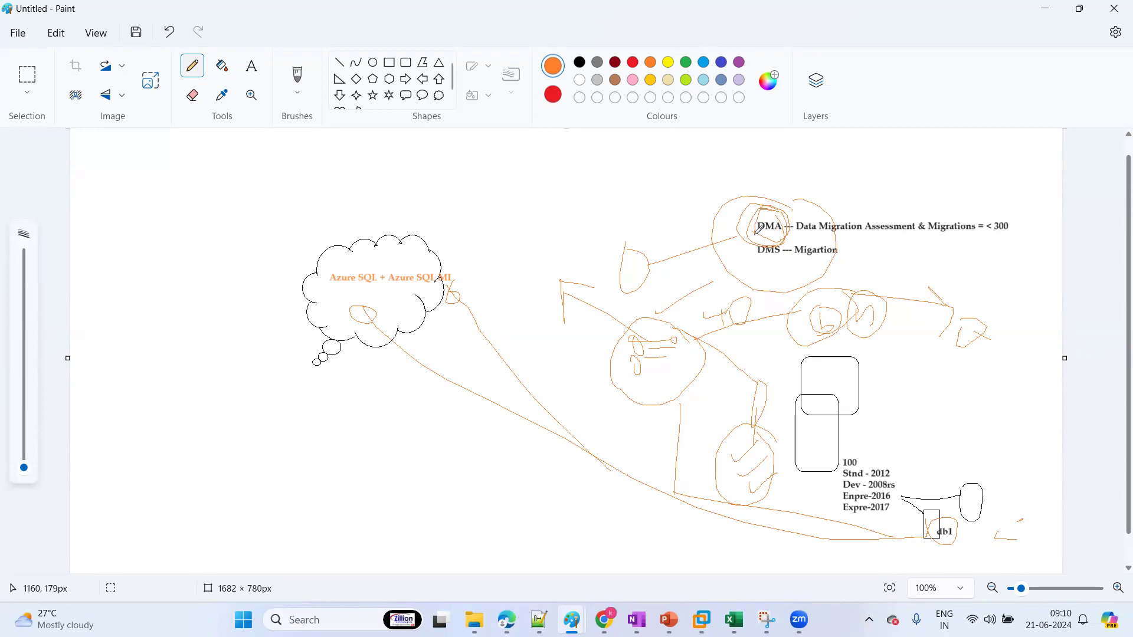
mouse_move(792, 236)
mouse_down()
mouse_move(921, 239)
mouse_move(910, 204)
mouse_move(797, 204)
mouse_move(792, 237)
mouse_up()
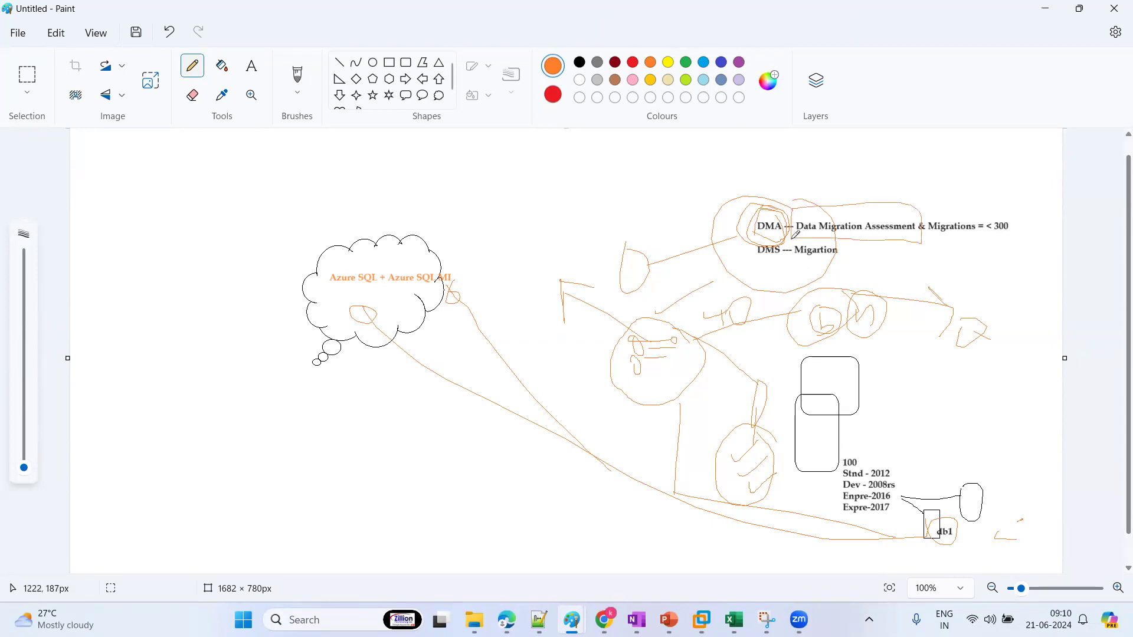
Sketch arcs from DMA over to "Migrations" with a circled 2, and loop the DMS note
mouse_move(780, 203)
mouse_down()
mouse_move(944, 174)
mouse_move(963, 216)
mouse_up()
mouse_move(749, 233)
mouse_down()
mouse_move(740, 259)
mouse_move(834, 272)
mouse_move(840, 244)
mouse_up()
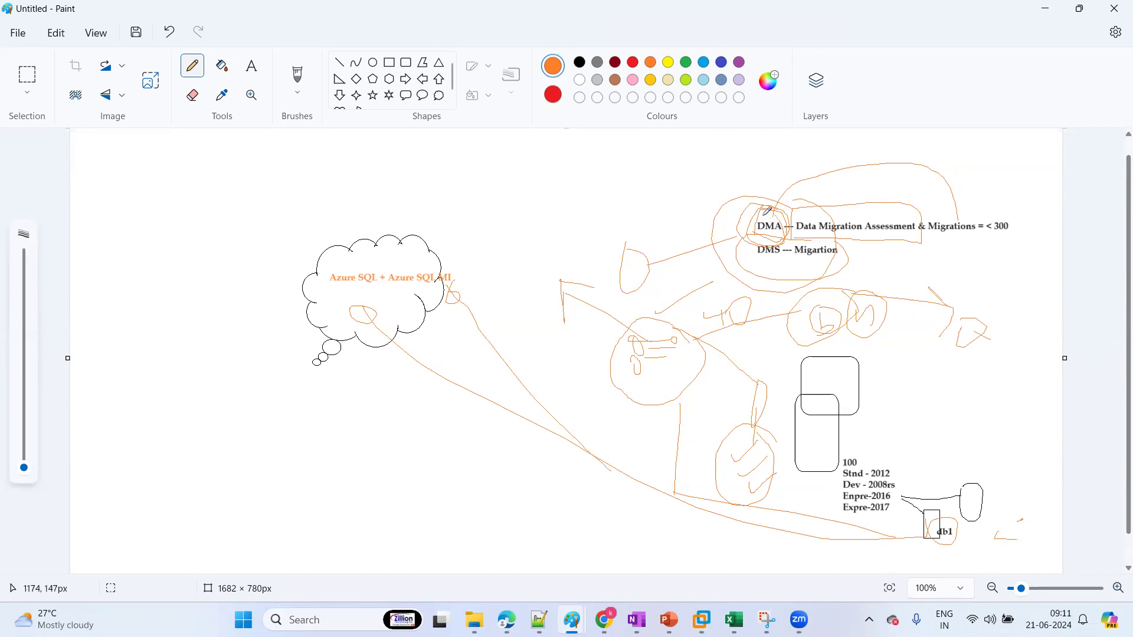
mouse_move(809, 183)
mouse_down()
mouse_move(797, 165)
mouse_move(821, 183)
mouse_move(807, 162)
mouse_move(977, 221)
mouse_up()
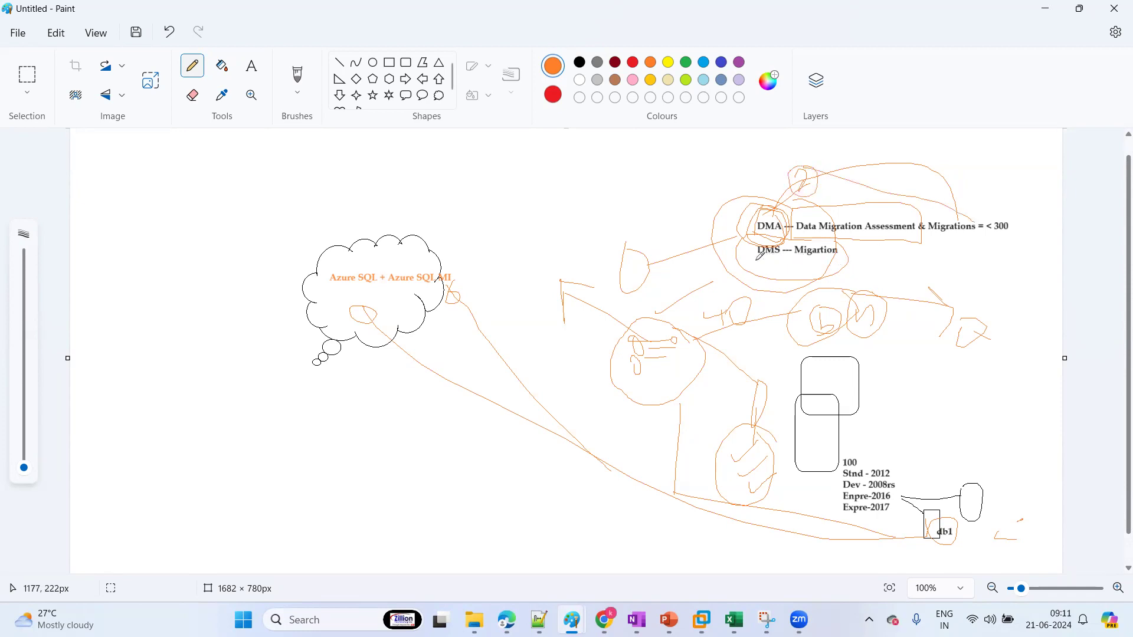
Outline the DMS note again and draw a long line from it to a group of small ovals above and beside the cloud
drag(762, 266, 860, 266)
mouse_move(759, 270)
mouse_down()
mouse_move(780, 269)
mouse_move(636, 226)
mouse_up()
drag(474, 175, 448, 168)
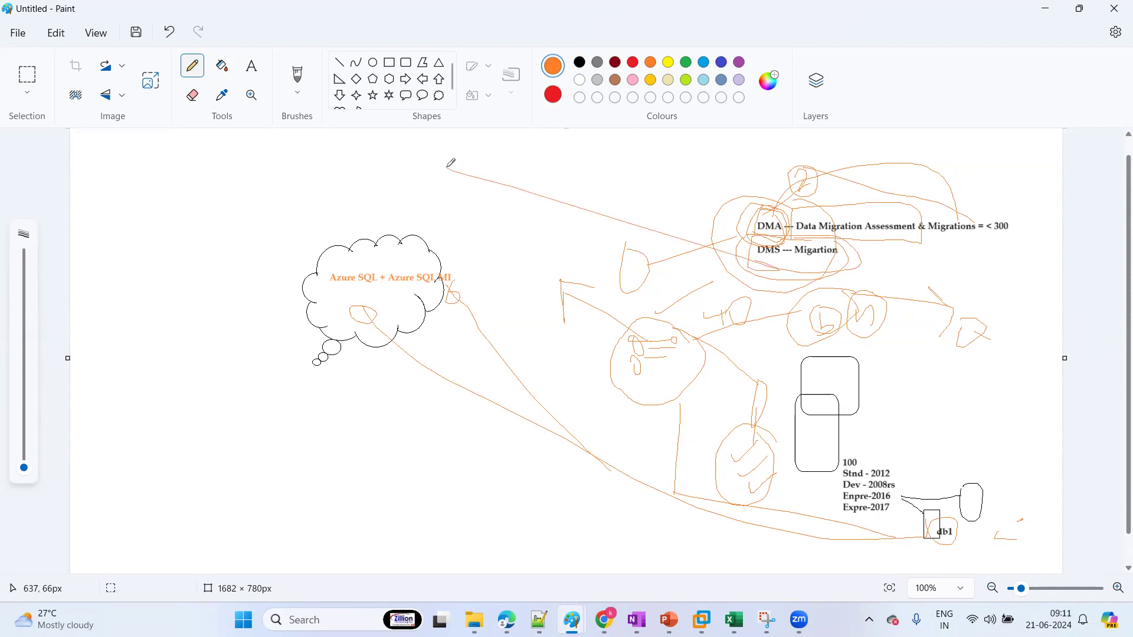
mouse_move(440, 170)
mouse_down()
mouse_move(485, 182)
mouse_move(478, 171)
mouse_up()
drag(459, 222, 512, 214)
mouse_move(501, 260)
mouse_down()
mouse_move(485, 269)
mouse_move(531, 253)
mouse_up()
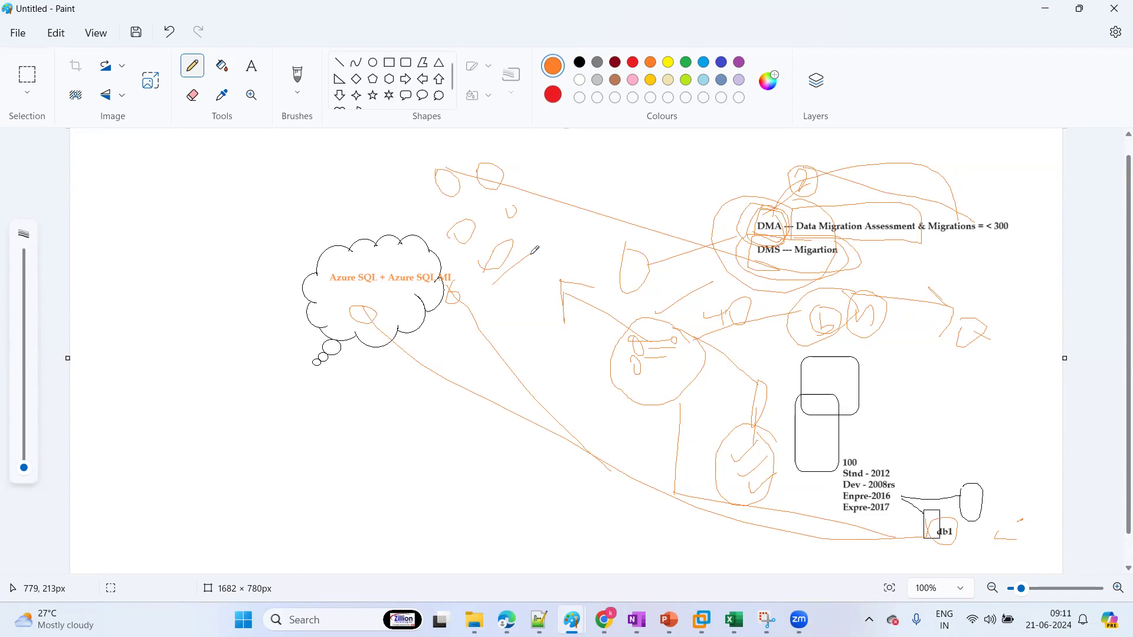
Sketch more lines leading away from the DMA and DMS notes, ending two of them in ovals near the existing small loop
click(504, 74)
drag(719, 252, 633, 189)
drag(681, 277, 658, 303)
mouse_move(607, 202)
mouse_down()
mouse_move(622, 167)
mouse_move(642, 266)
mouse_move(660, 288)
mouse_move(649, 242)
mouse_up()
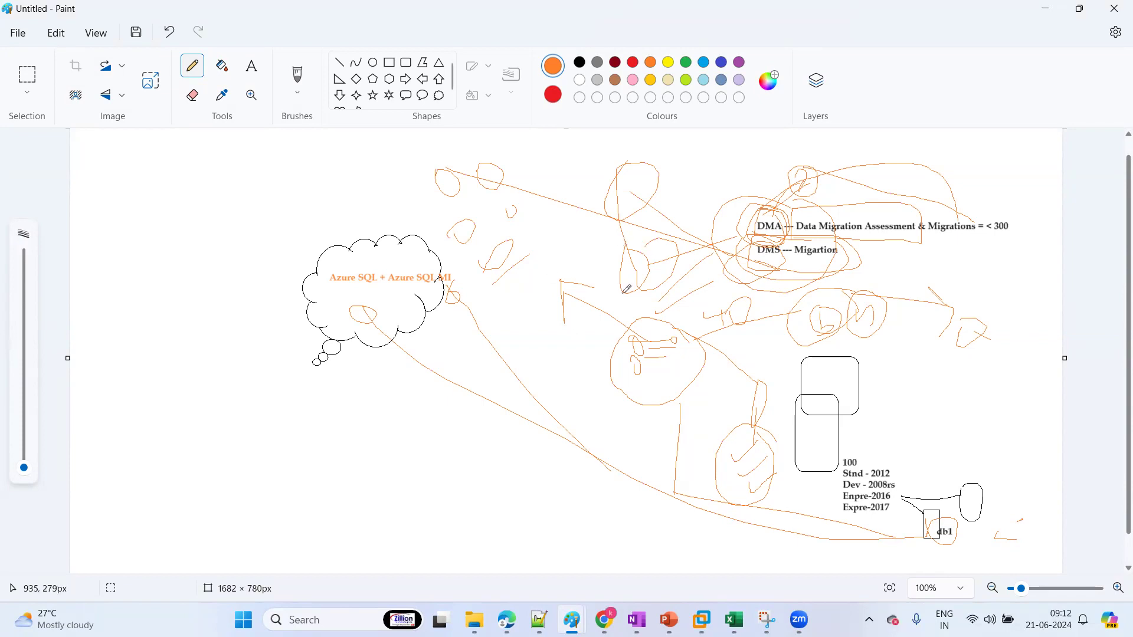
Start a new blank drawing, discarding the current sketch without saving
key(ctrl+n)
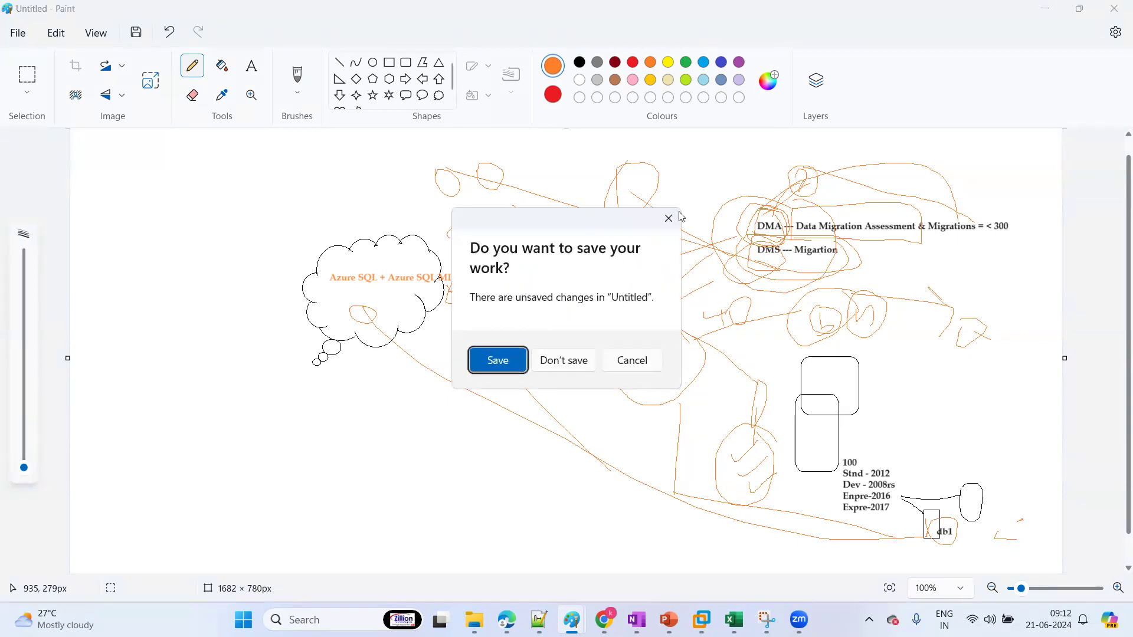
click(669, 220)
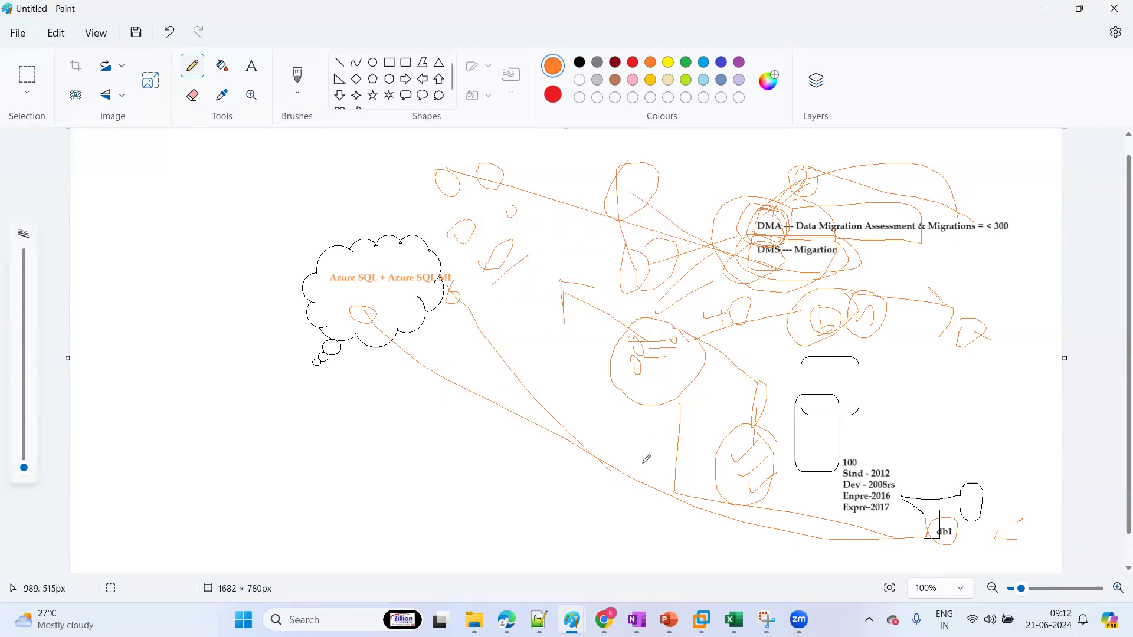
key(ctrl+n)
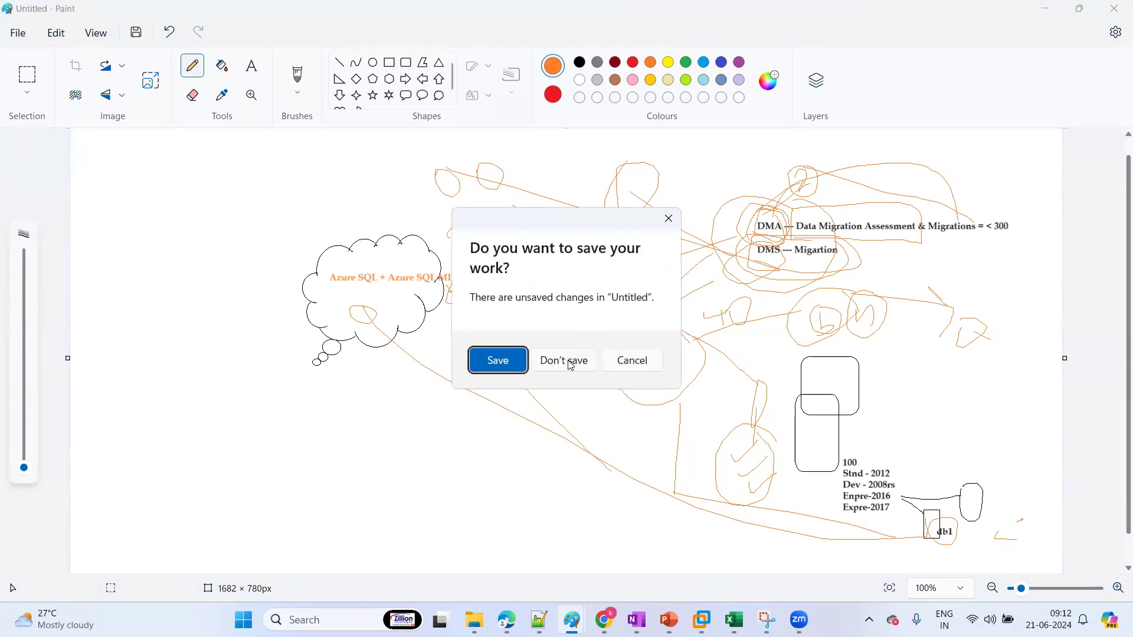
click(570, 366)
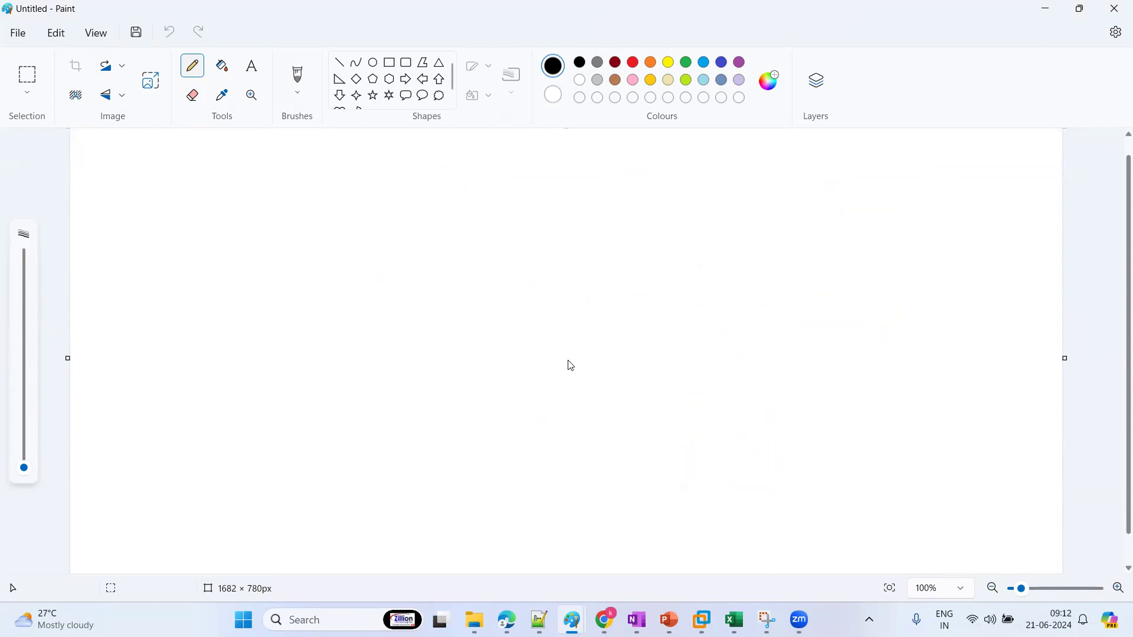
Add a text box about 320 × 68 px in the canvas's upper-left area containing "Azure Data Sync"
click(250, 67)
drag(150, 155, 338, 195)
text(Azure Data Sync)
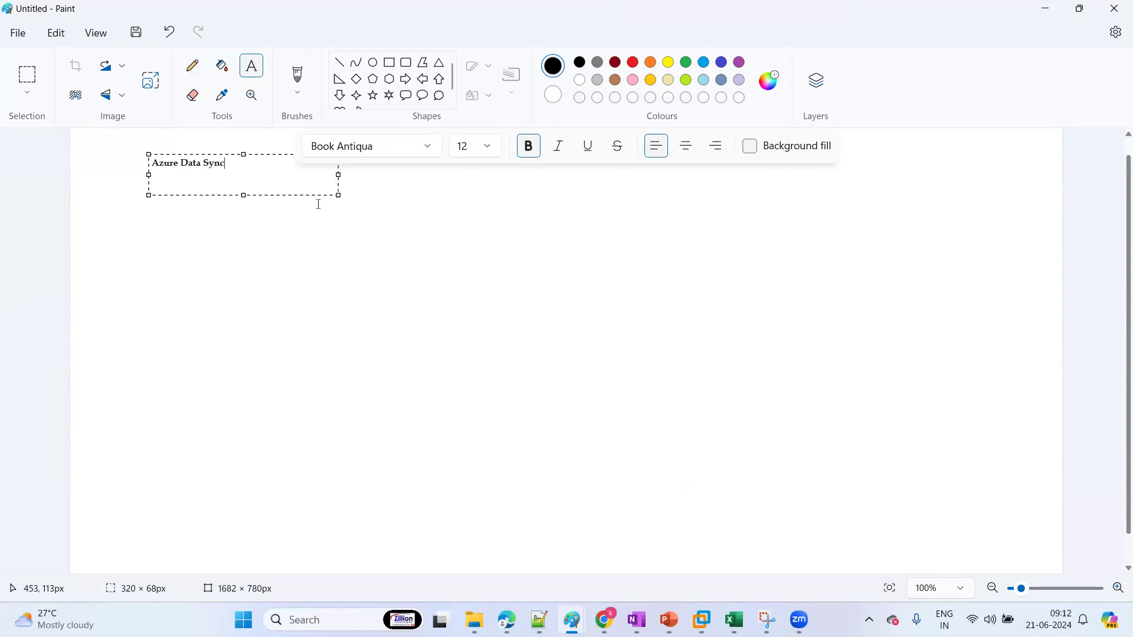
Finish the title text, look over the two other sketches, and return to the Azure Data Sync drawing
click(303, 268)
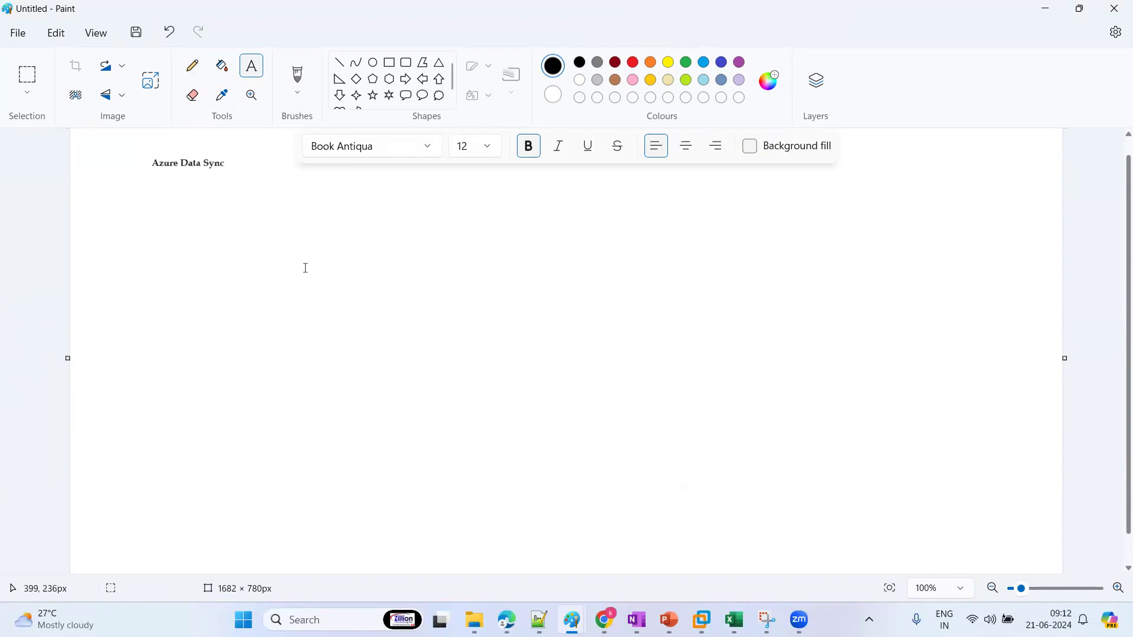
mouse_move(576, 621)
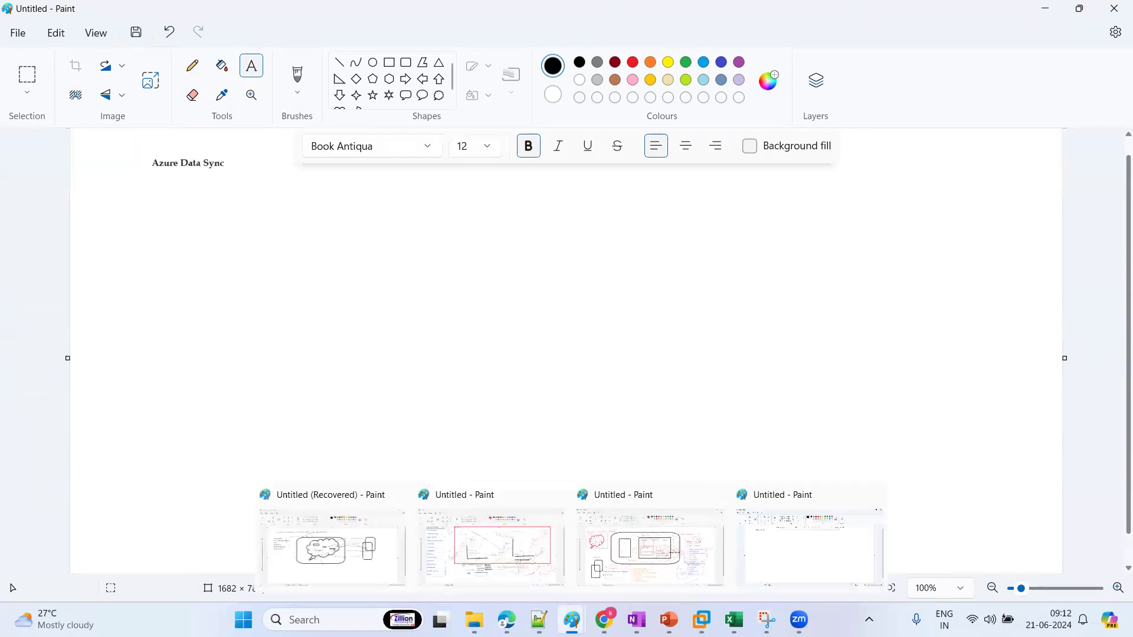
click(664, 565)
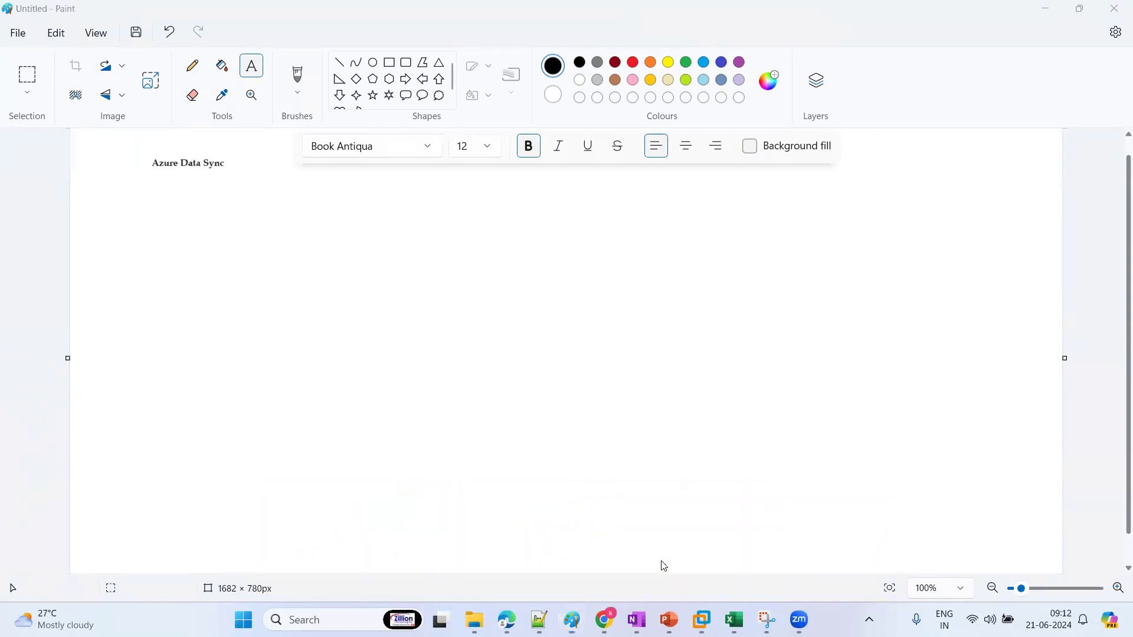
mouse_move(571, 619)
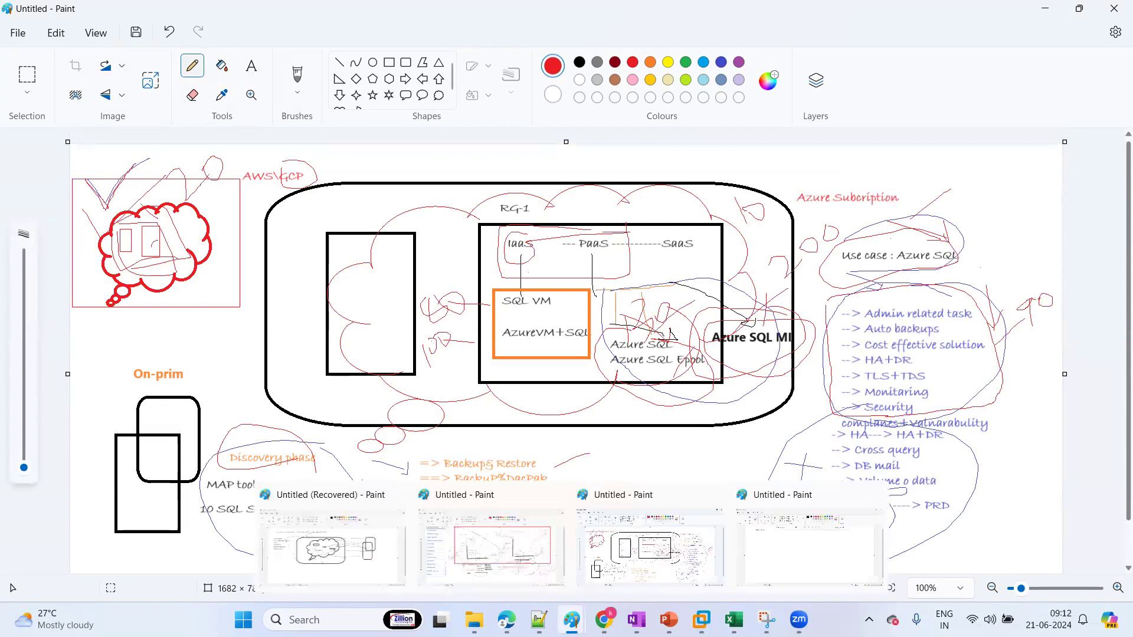
click(513, 559)
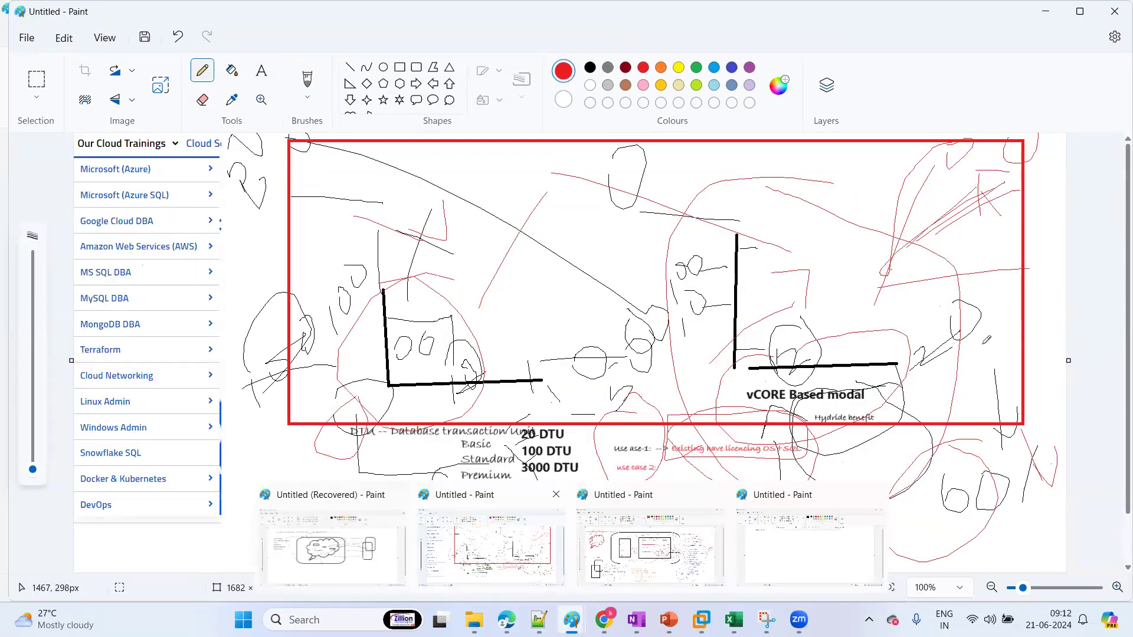
mouse_move(571, 619)
click(829, 535)
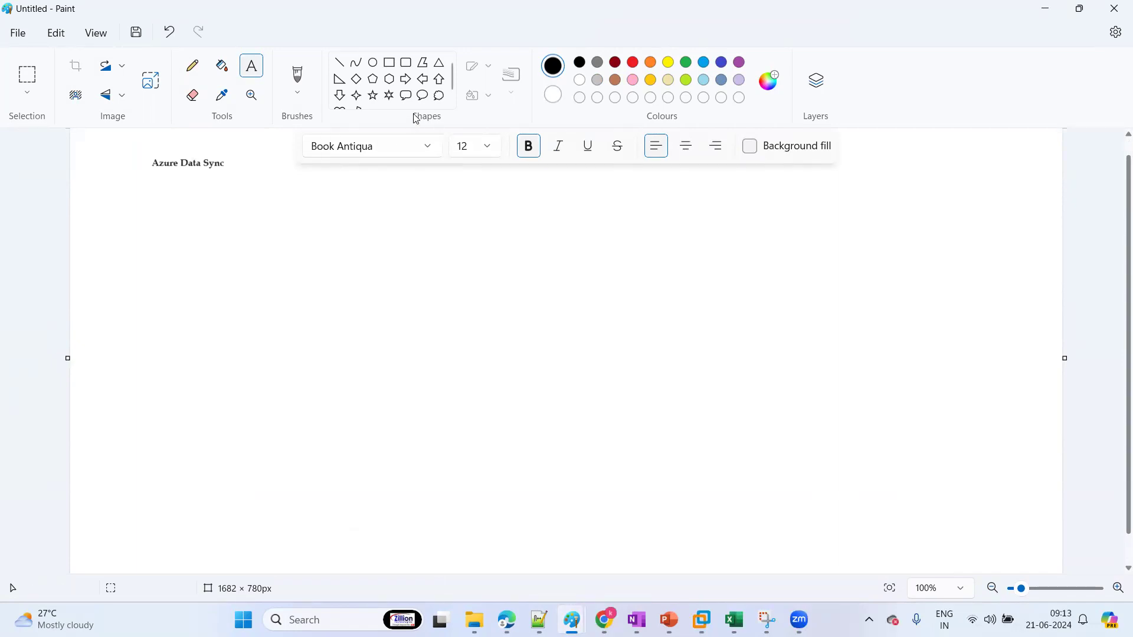
Draw a thin black rectangle around the "Azure Data Sync" title
click(390, 62)
drag(146, 156, 232, 178)
click(367, 204)
Sketch two ovals joined by a long line and an arc with the pencil, and undo all the strokes
click(193, 65)
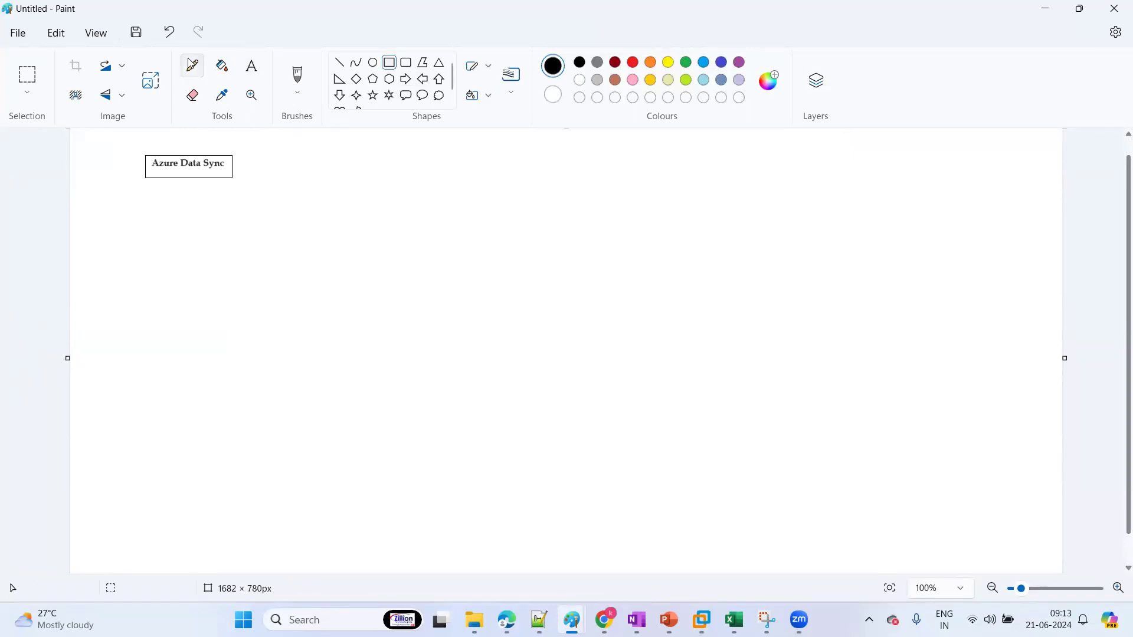
mouse_move(867, 438)
mouse_down()
mouse_move(884, 444)
mouse_move(863, 452)
mouse_move(533, 372)
mouse_move(495, 377)
mouse_move(502, 351)
mouse_up()
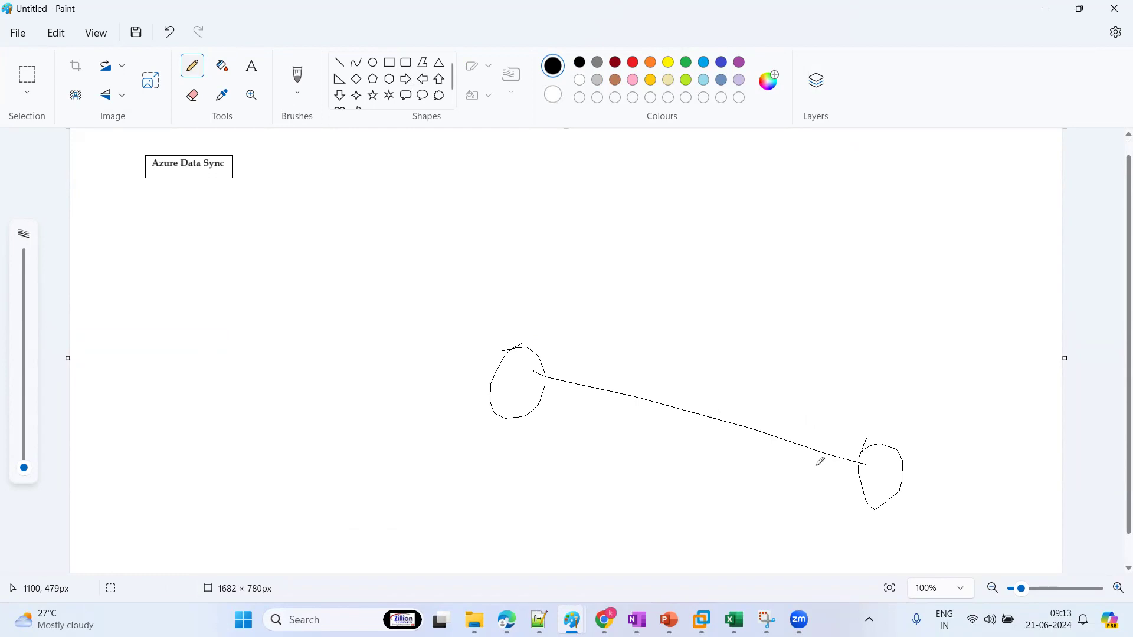
drag(873, 472, 555, 386)
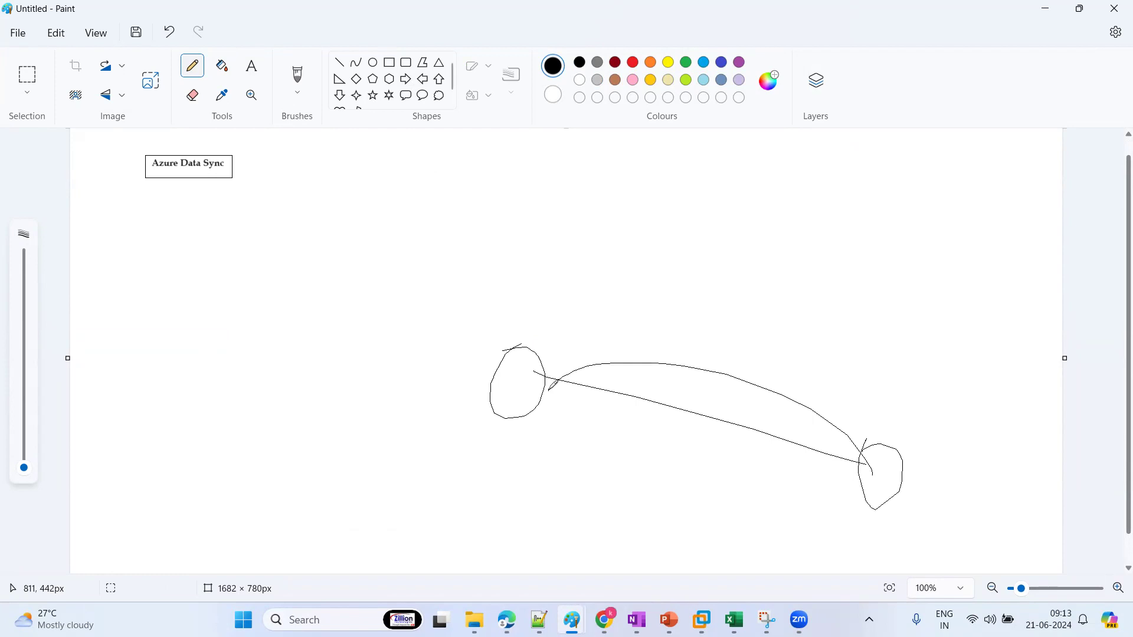
key(ctrl+z)
key(ctrl+z)
key(ctrl+z)
key(ctrl+z)
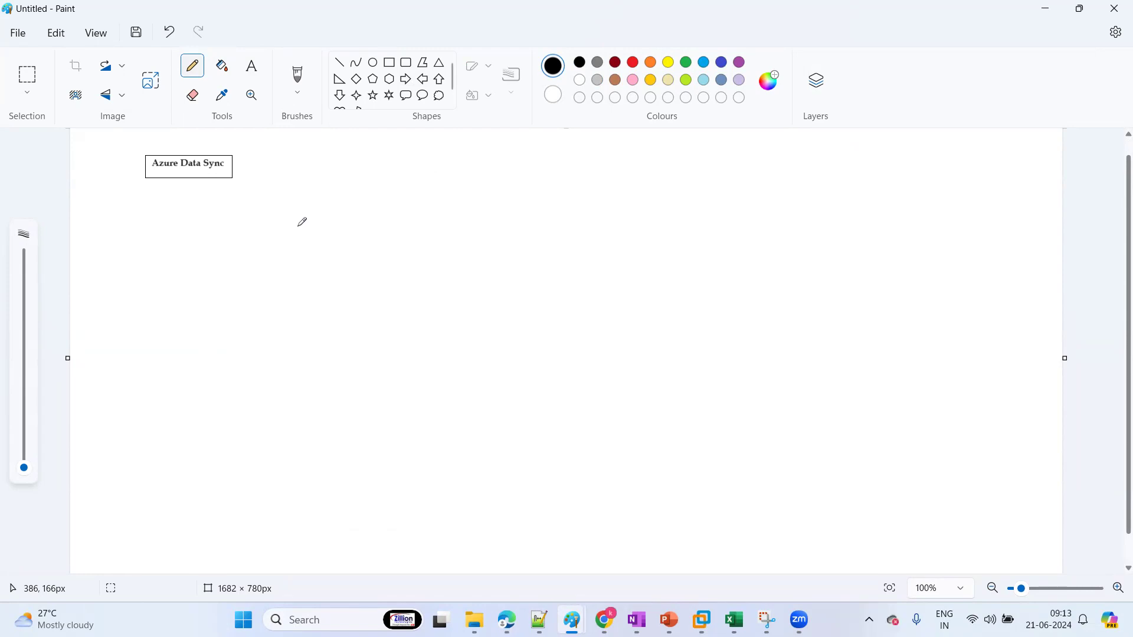
Sketch a rough freehand box below and beside the title and undo its strokes
click(298, 226)
drag(272, 211, 272, 269)
mouse_move(272, 211)
mouse_down()
mouse_move(337, 253)
mouse_move(271, 268)
mouse_up()
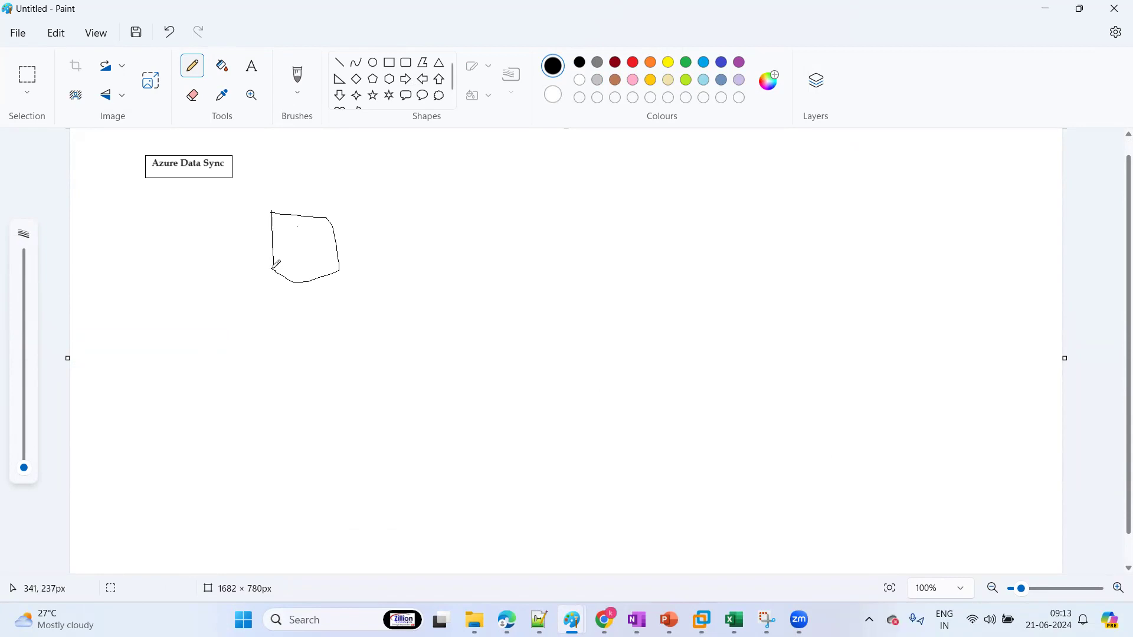
key(ctrl+z)
click(196, 189)
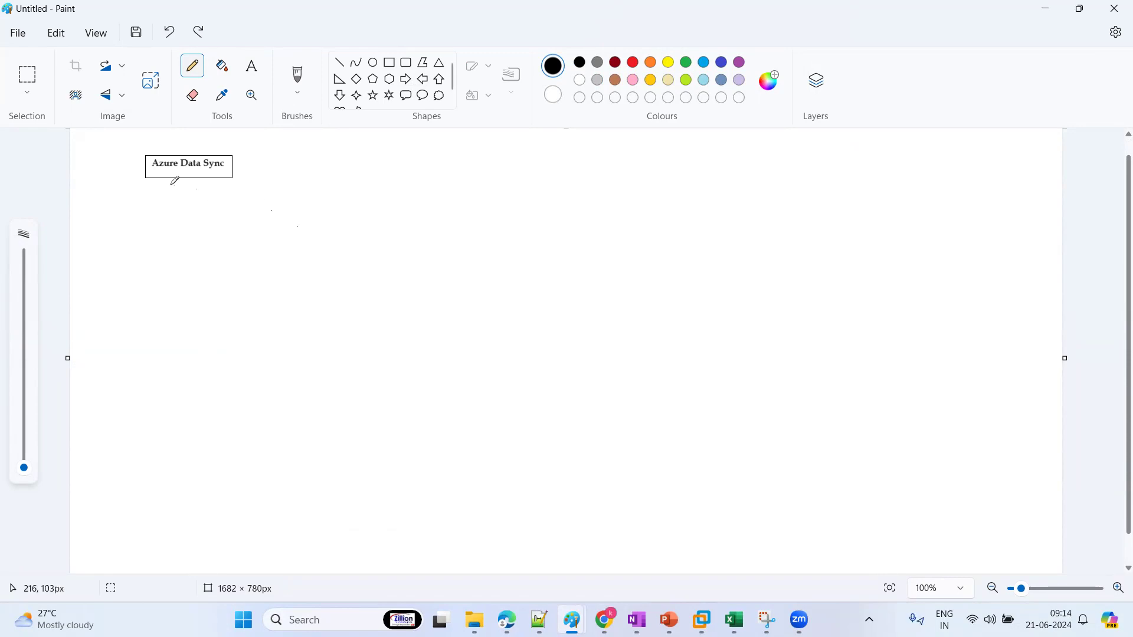
Add a text box about 130 × 29 px below the framed title containing "Azure SQL"
click(252, 66)
drag(159, 189, 236, 202)
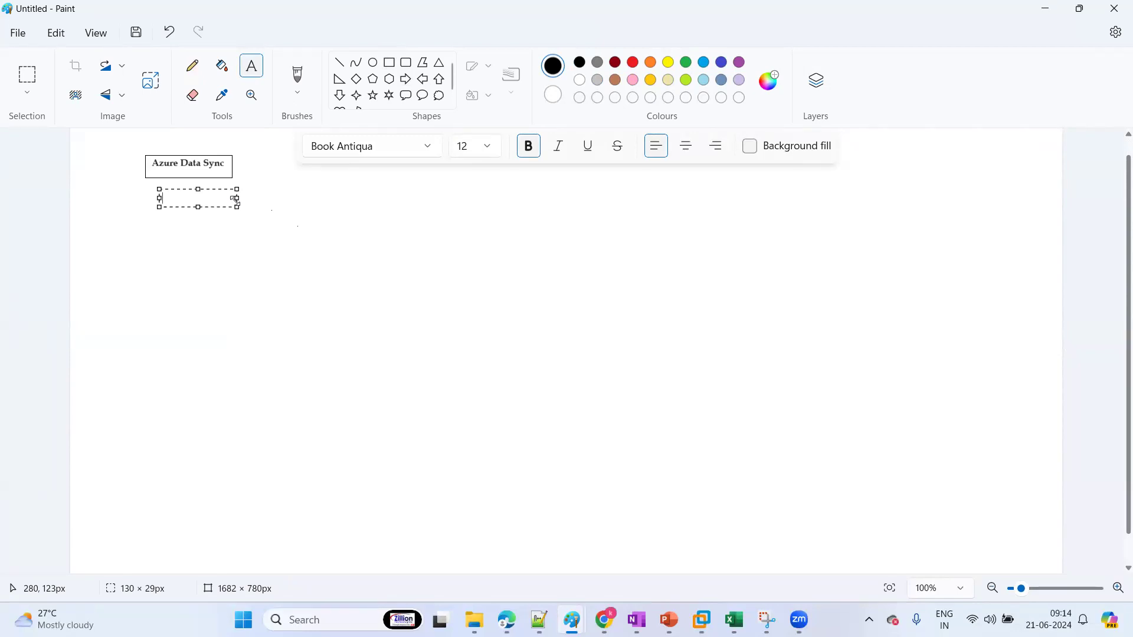
text(Azure SQL)
click(357, 242)
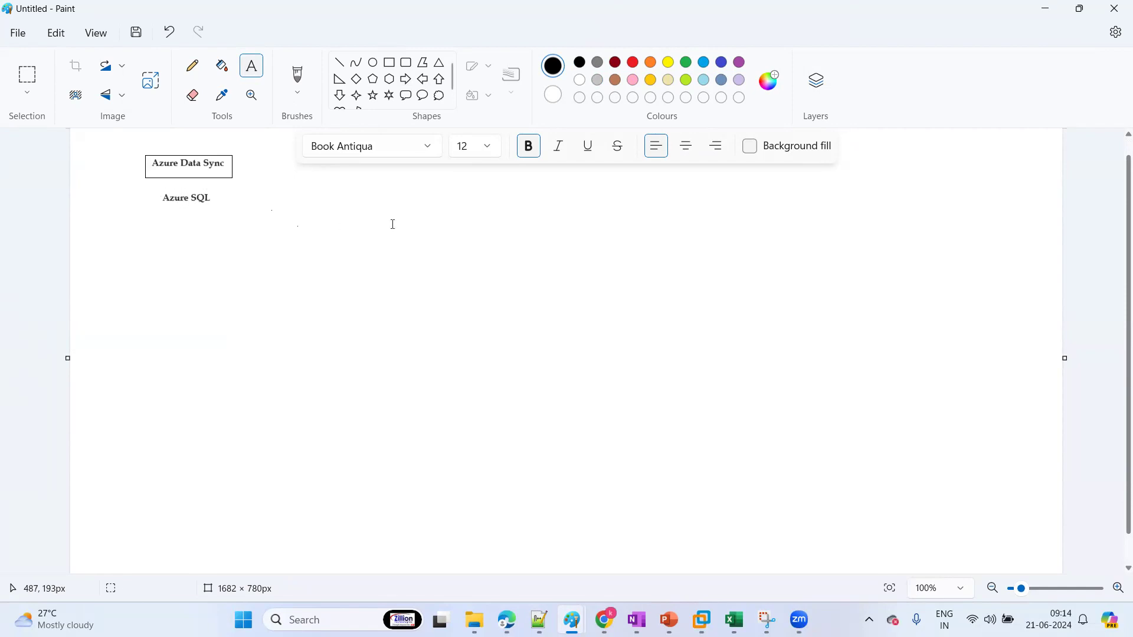
Draw a large black rectangle below the "Azure SQL" label and a cloud callout about 719 × 480 px around it
click(389, 62)
mouse_move(237, 243)
mouse_down()
mouse_move(588, 390)
mouse_move(582, 419)
mouse_up()
click(746, 342)
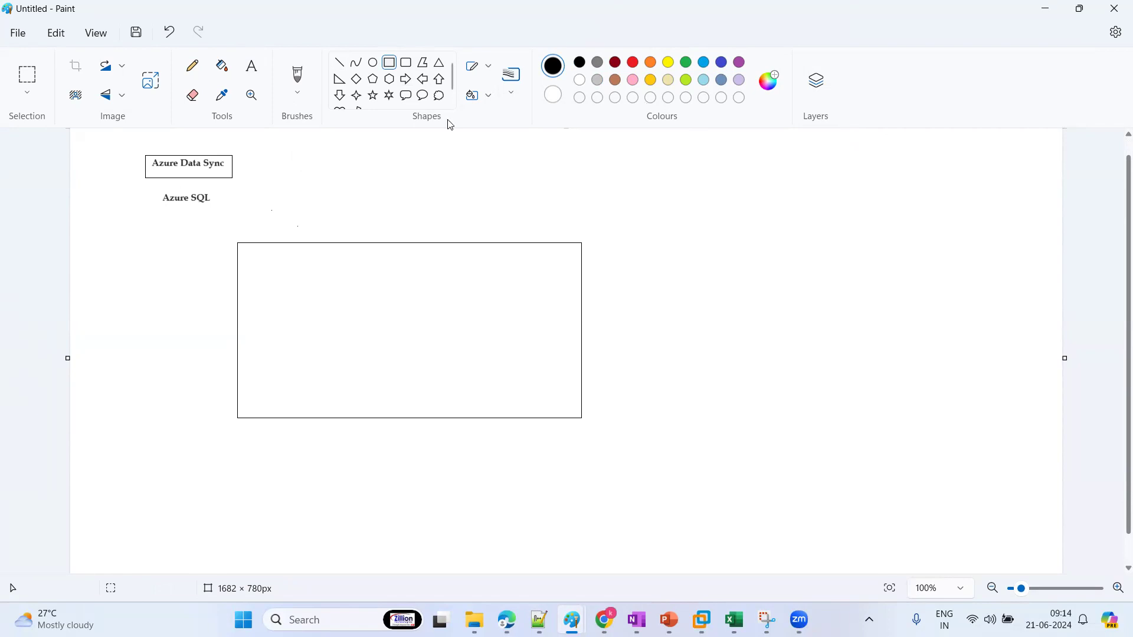
click(440, 95)
drag(212, 208, 639, 491)
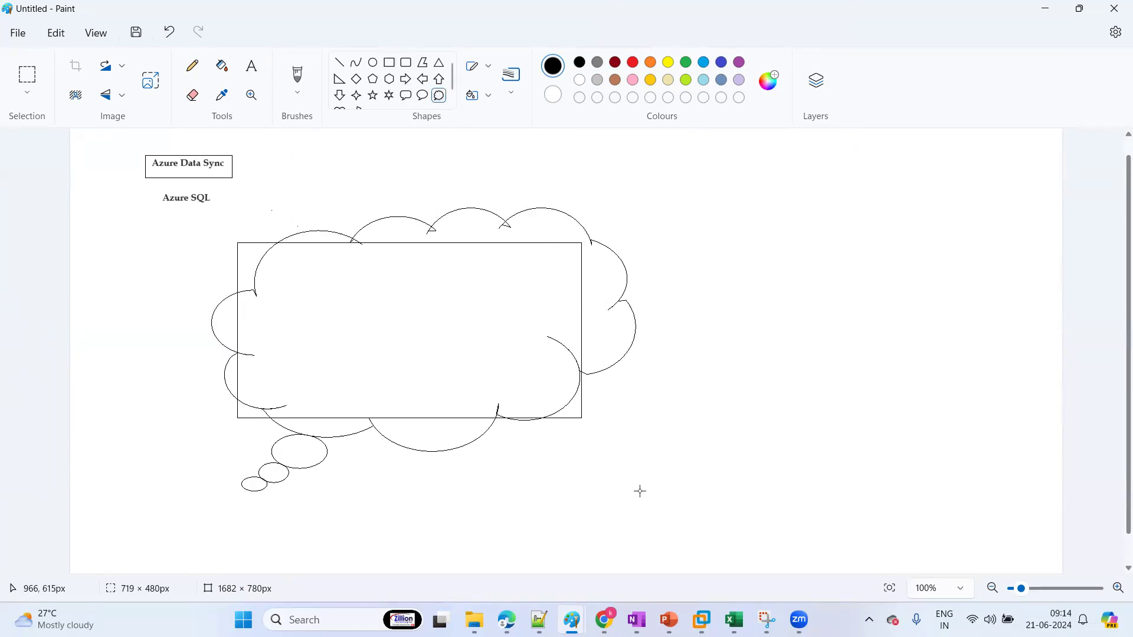
click(720, 288)
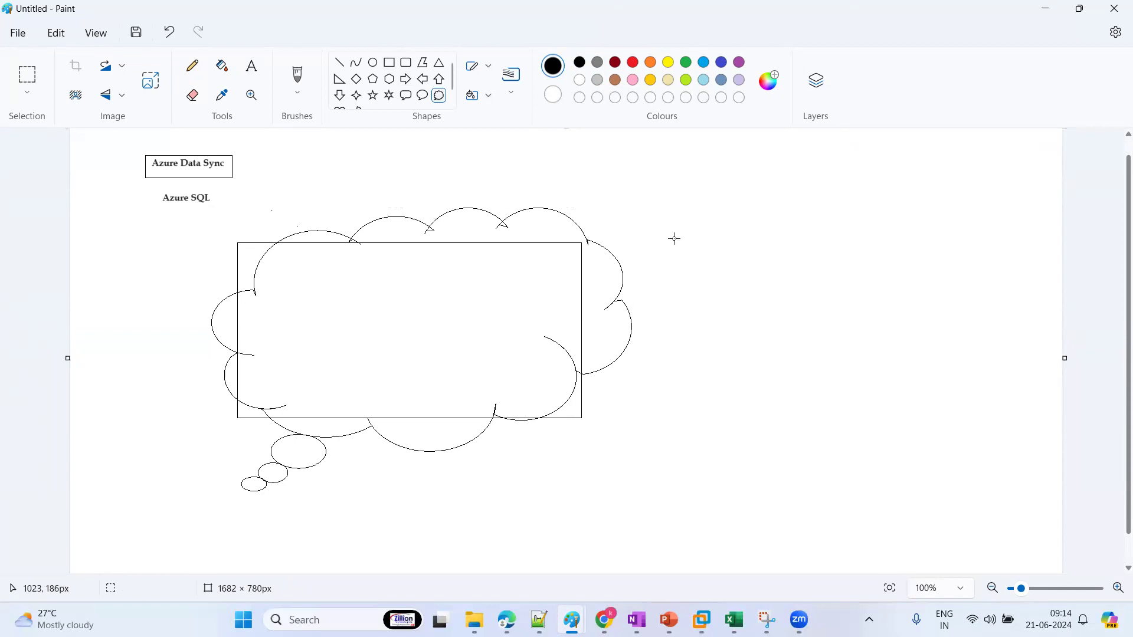
Label the cloud with the text "Azure subcription" at its upper-right edge
click(251, 65)
click(538, 198)
drag(569, 201, 616, 215)
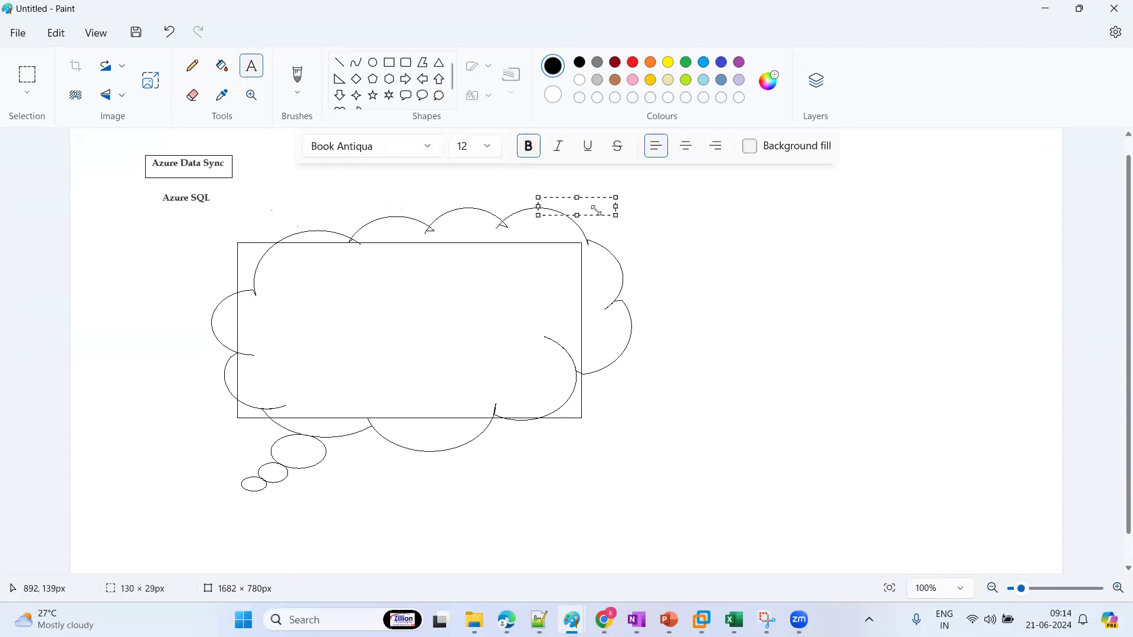
text(Azure subcription)
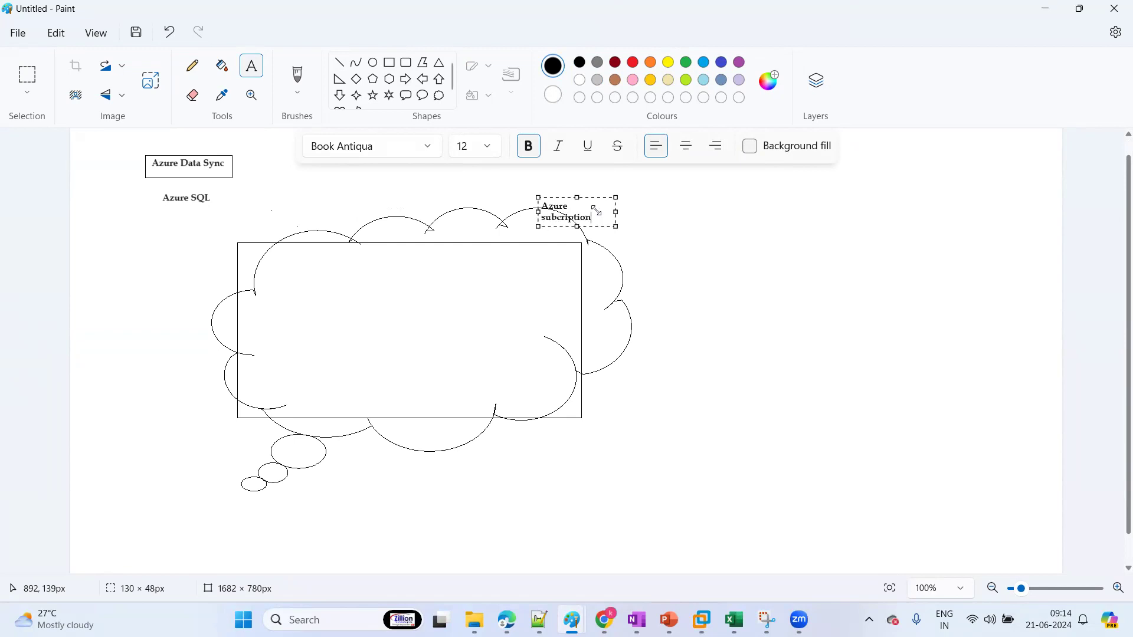
click(664, 258)
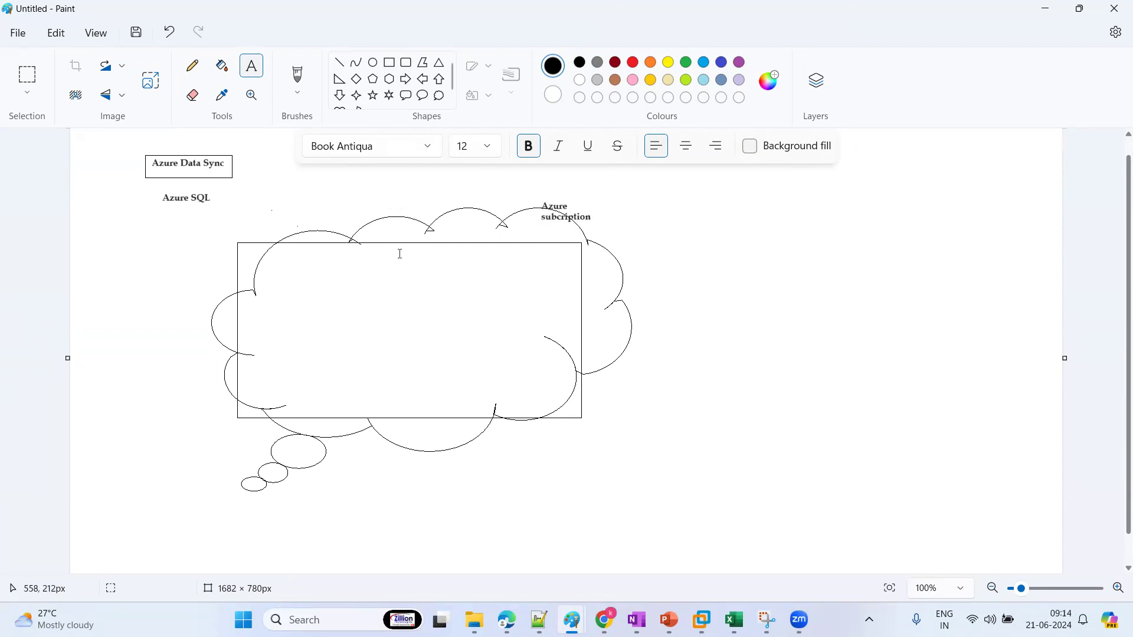
Draw a smaller black rectangle inside the large rectangle in the cloud
click(389, 62)
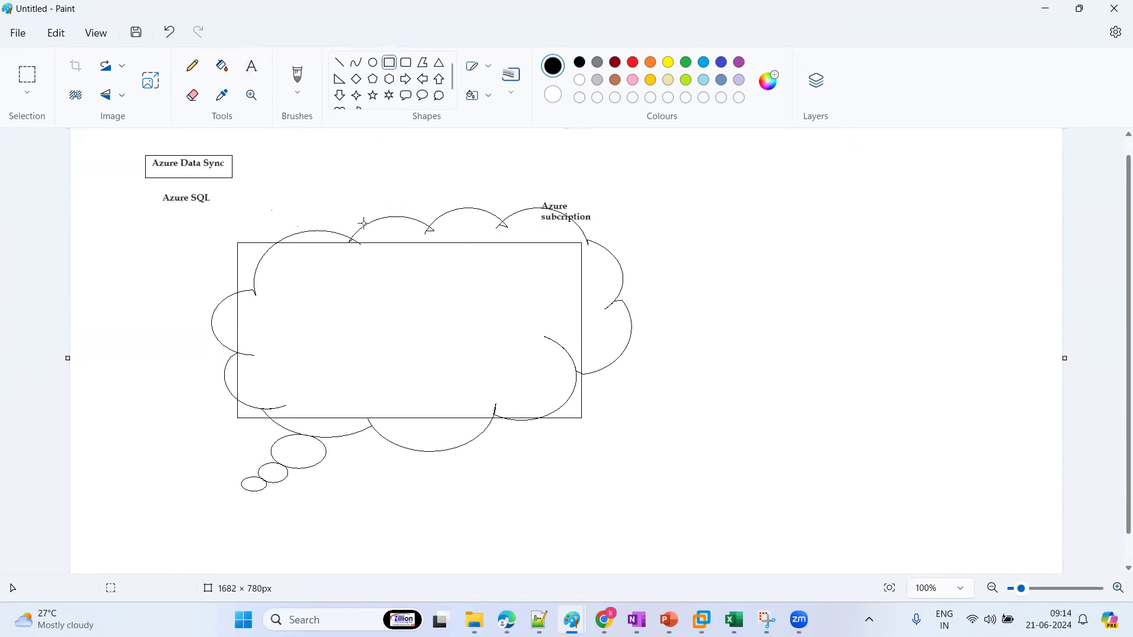
drag(288, 274, 510, 363)
click(537, 359)
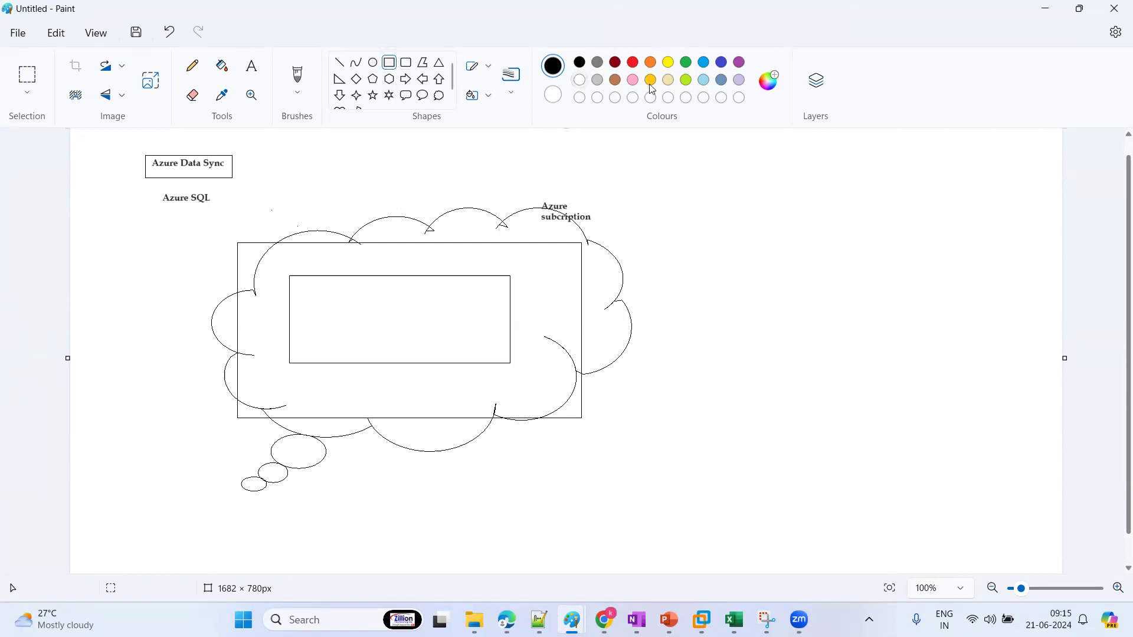
Draw two small upright red rectangles inside the inner rectangle, the right one about 38 × 60 px
click(632, 62)
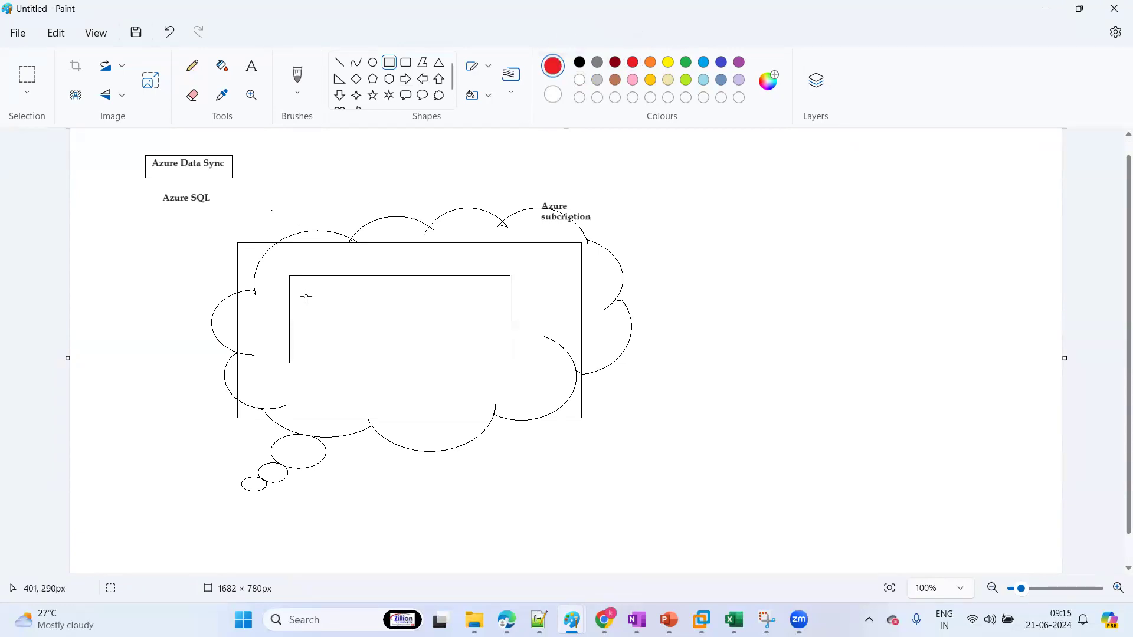
drag(303, 295, 325, 337)
click(384, 324)
drag(427, 295, 449, 331)
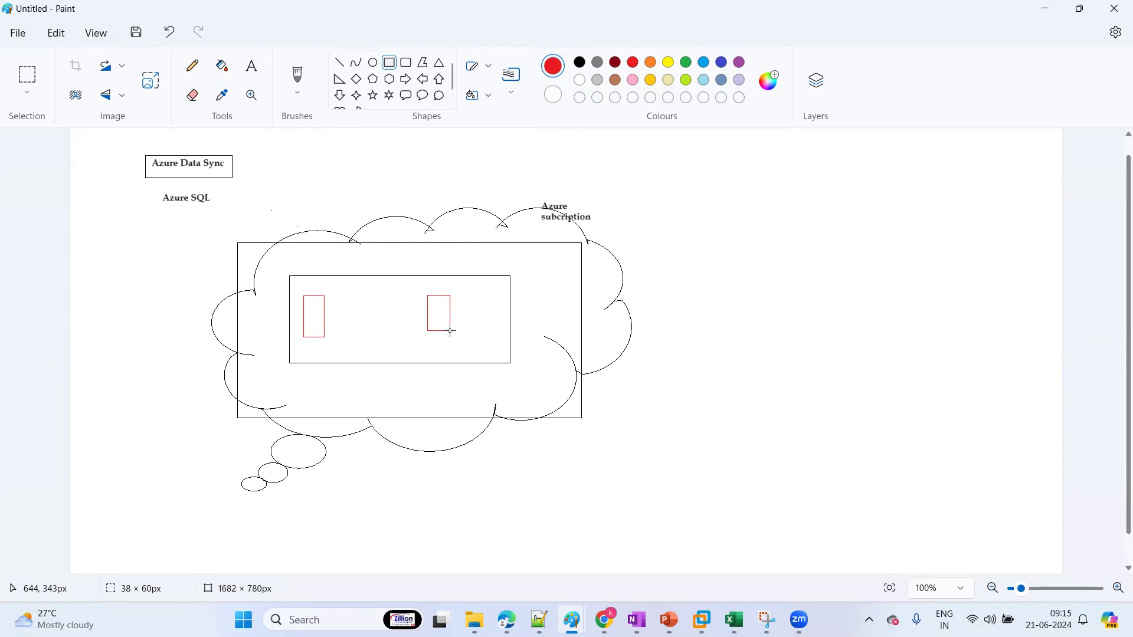
drag(450, 331, 450, 331)
click(494, 323)
Label the two red rectangles with the red texts "source" under the left one and "Target" under the right one
click(253, 72)
drag(299, 342, 335, 355)
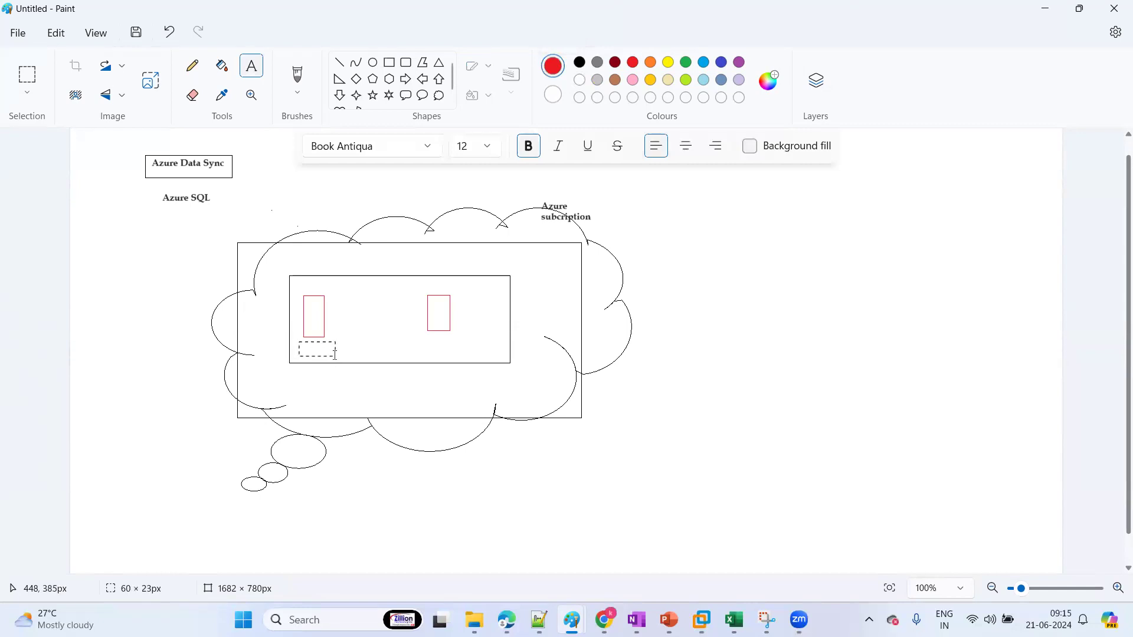
text(source)
click(434, 346)
drag(432, 342, 460, 349)
text(Target)
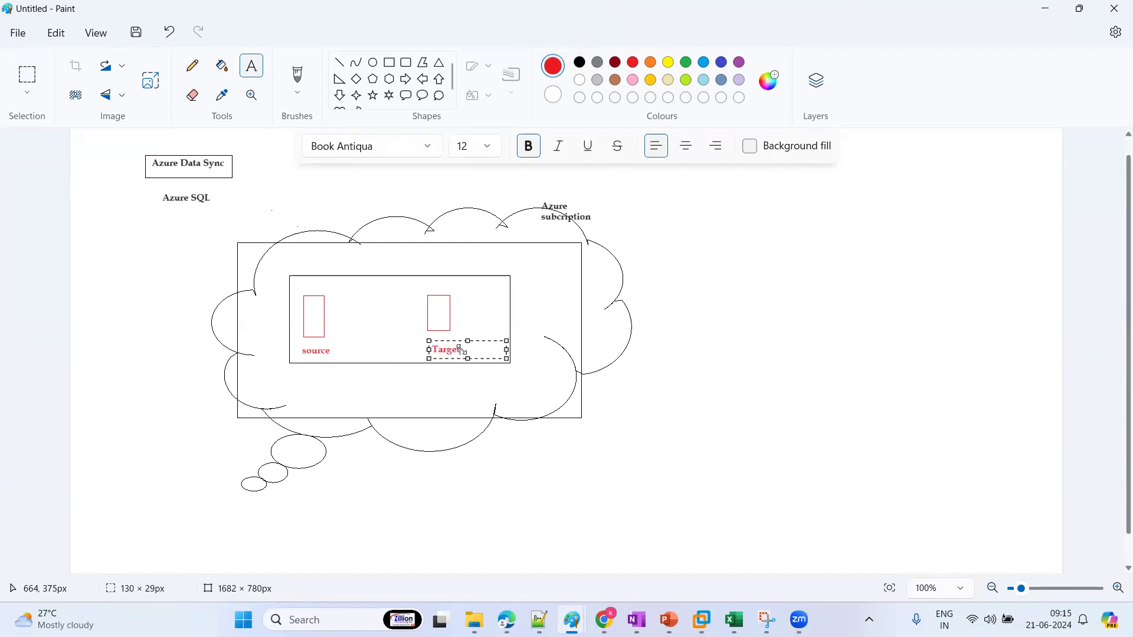
click(527, 319)
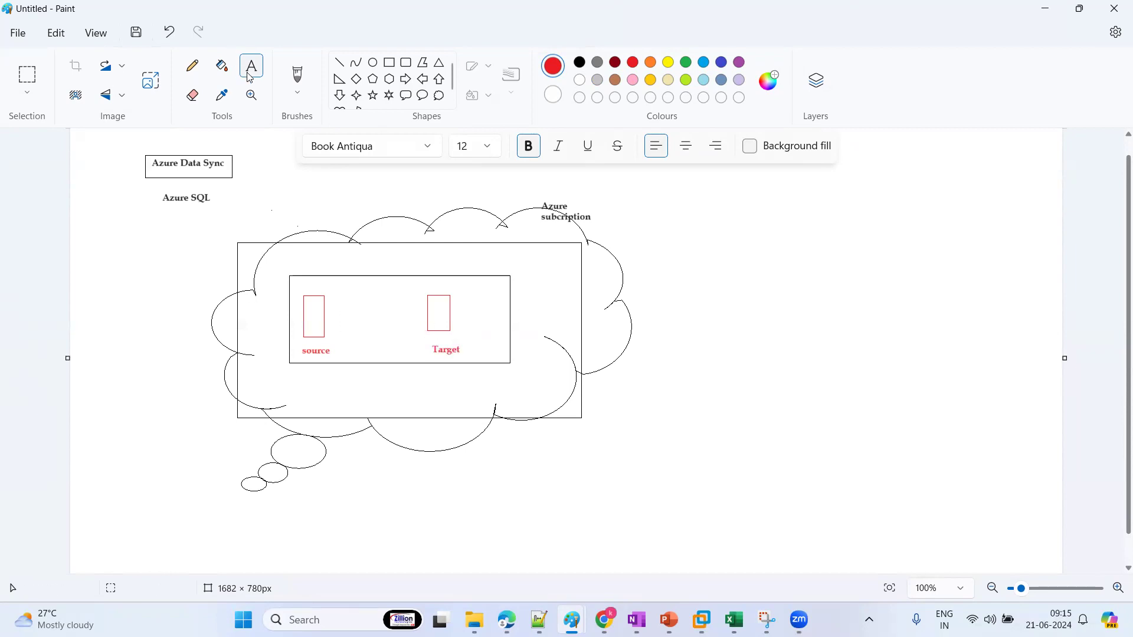
Add the red text "case-1" to the left of the cloud
drag(92, 260, 147, 275)
text(case-1)
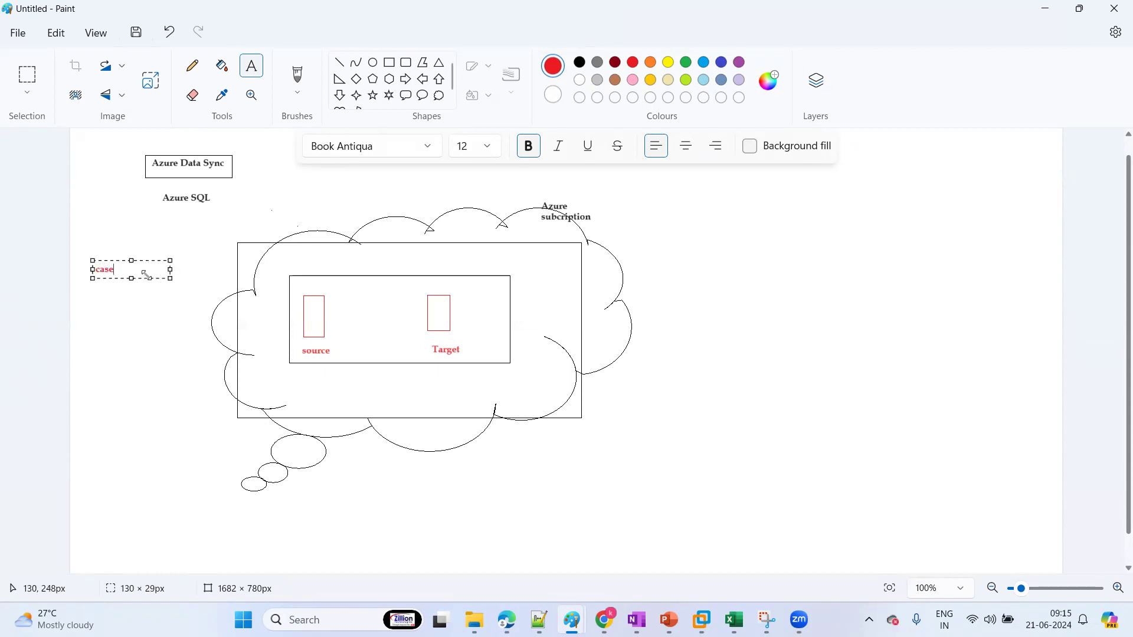
click(133, 348)
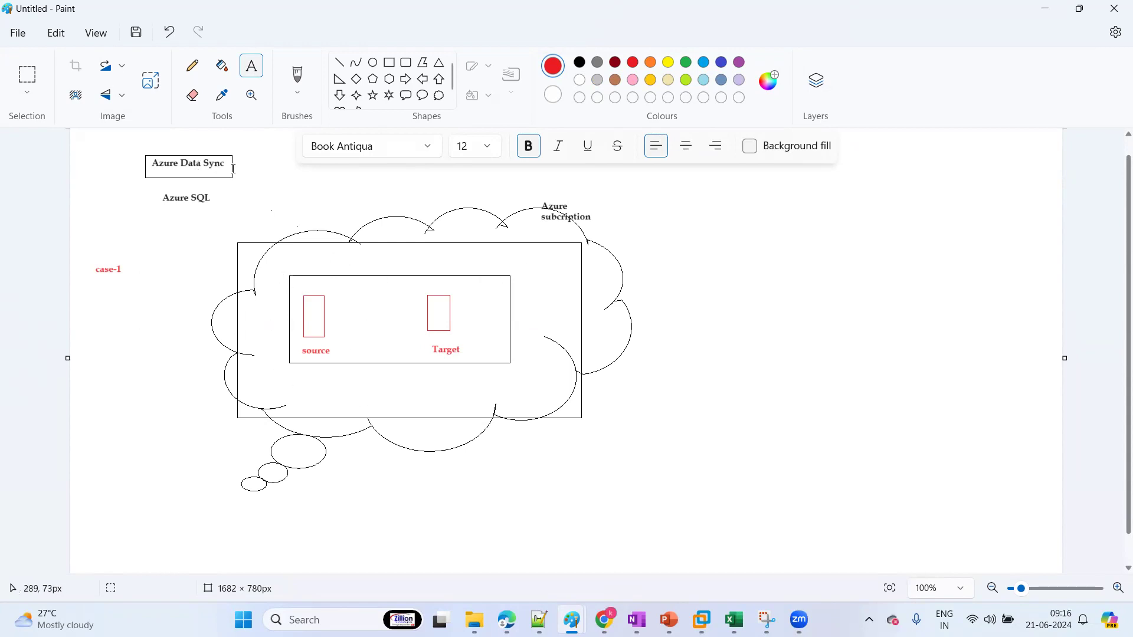
Draw two overlapping upright black rectangles near the canvas's right edge, the lower one about 135 × 275 px
click(391, 65)
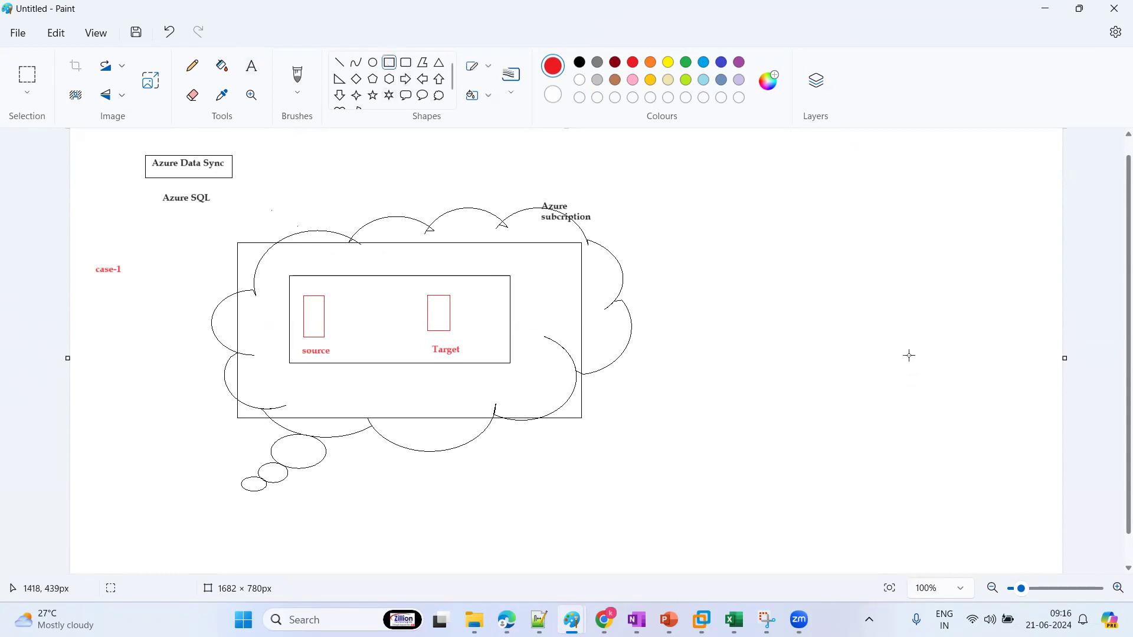
drag(902, 346, 982, 508)
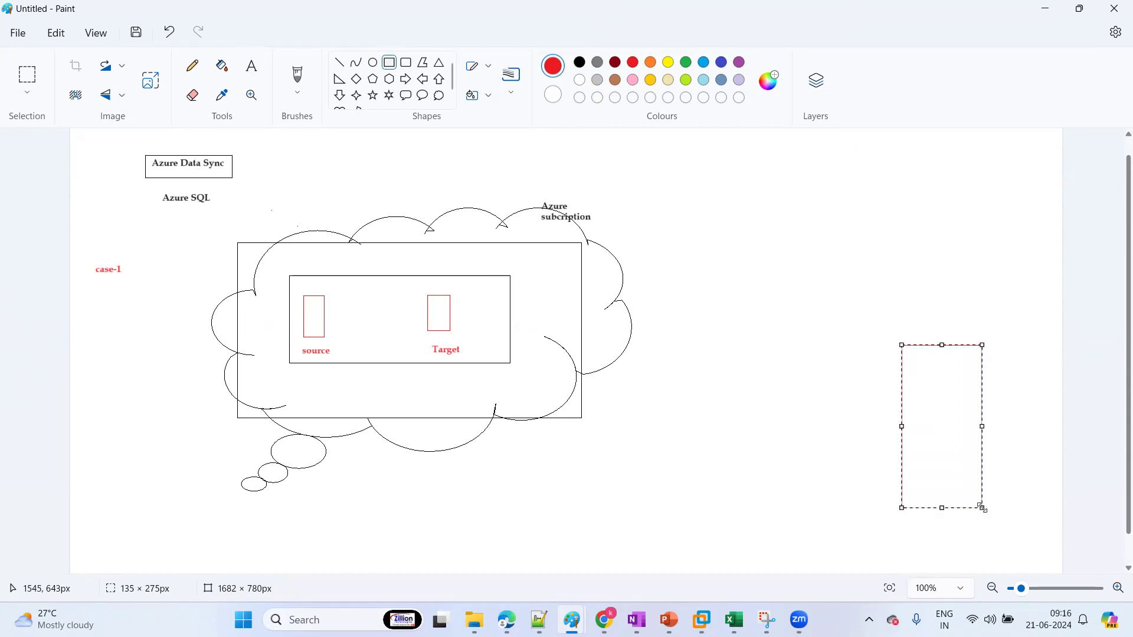
click(579, 62)
click(897, 302)
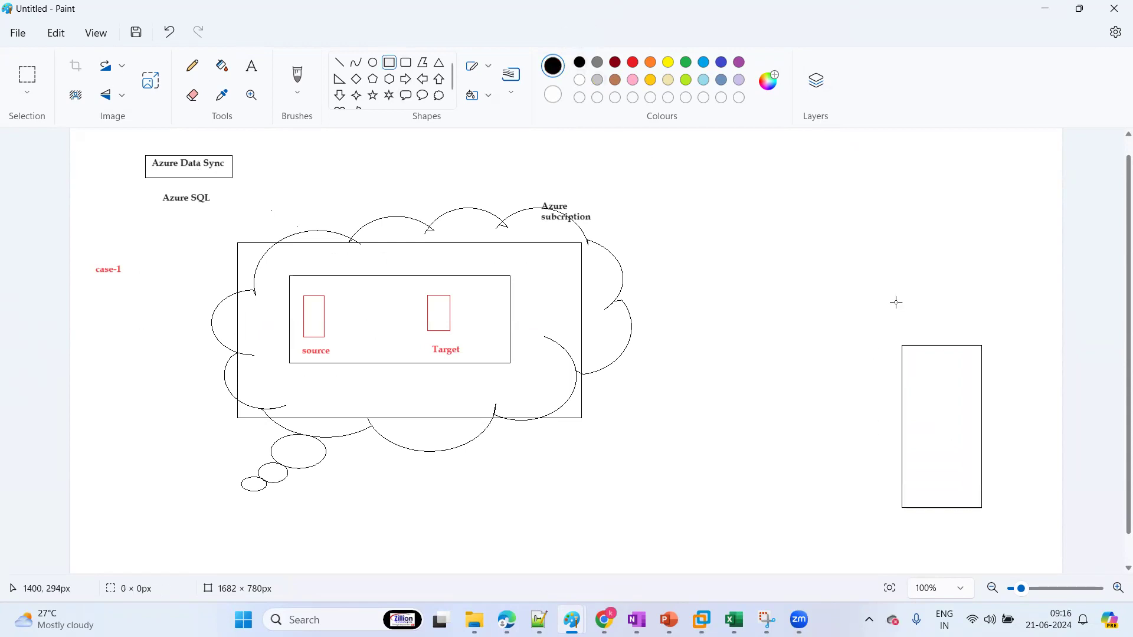
drag(922, 241, 1021, 421)
click(850, 336)
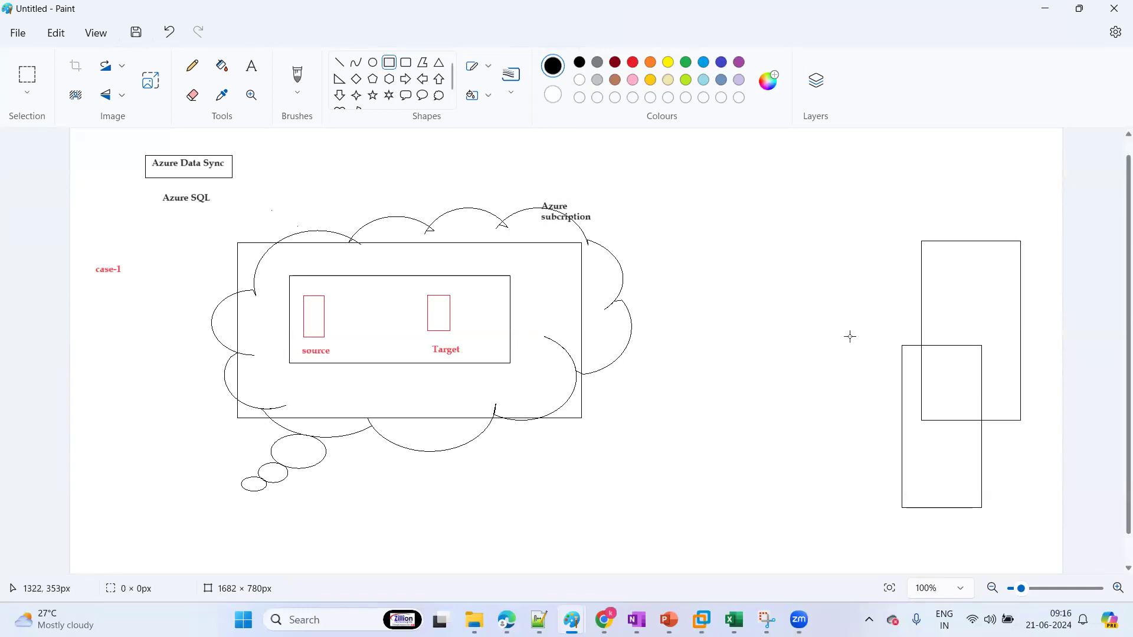
Add the black text "case-2" above the overlapping rectangles and "Azure to Onprim" in a box about 320 × 29 px beneath it
click(253, 66)
drag(837, 200, 913, 210)
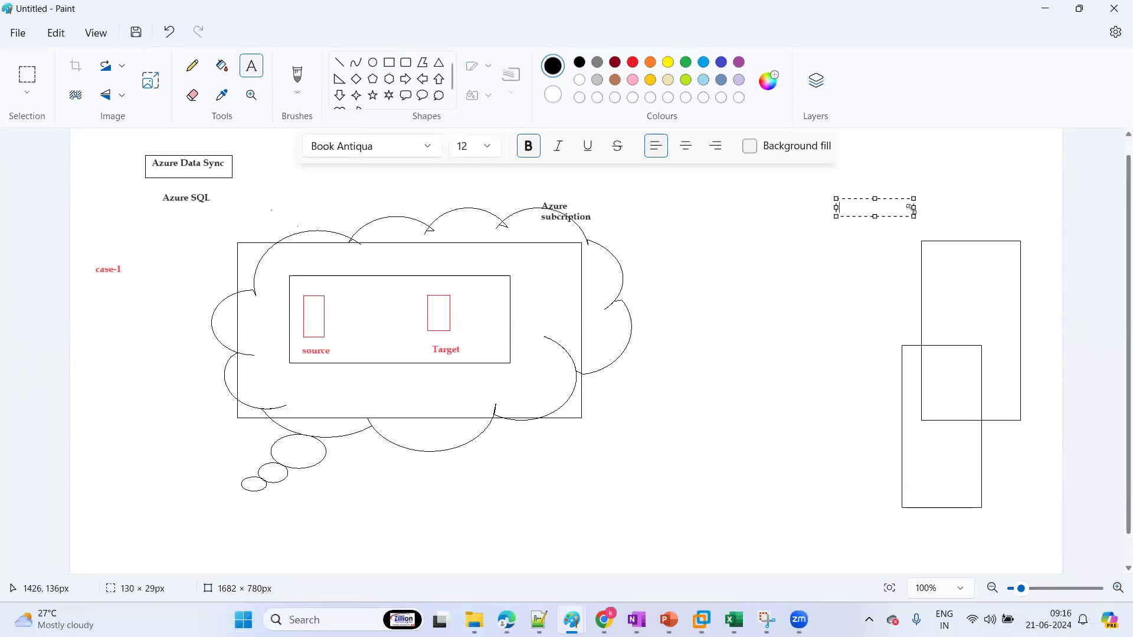
text(case-2)
click(865, 274)
drag(790, 220, 980, 228)
text(Azure to)
text(Onp)
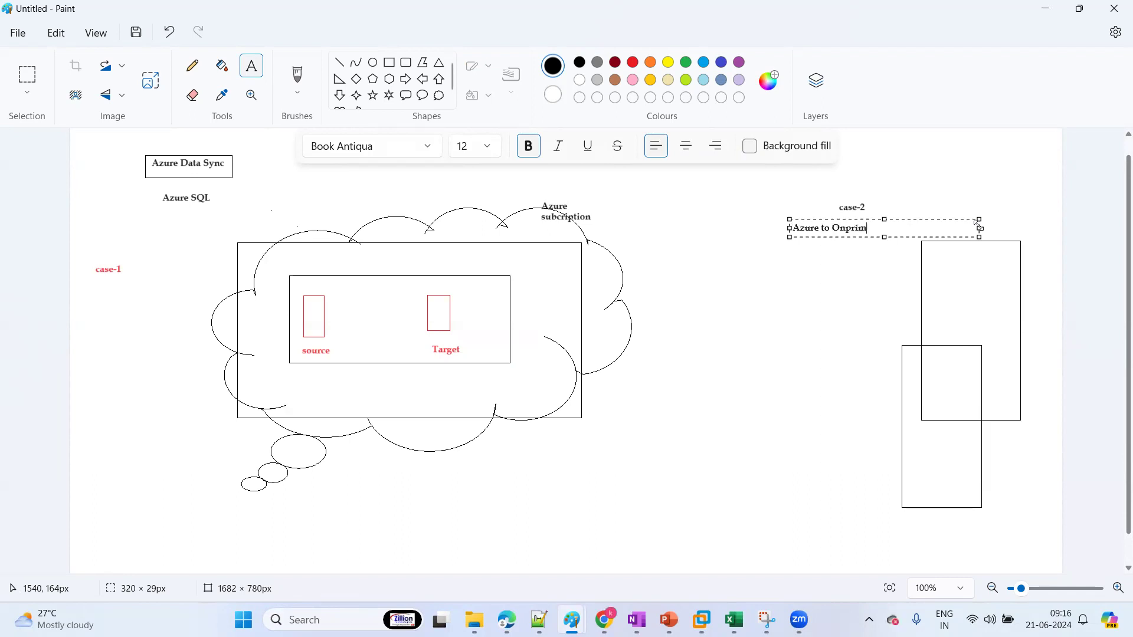
Finish the text "Azure to Onprim" and add "Azure to Azure" below case-1 in a text box about 216 × 42 px
text(rim)
click(861, 273)
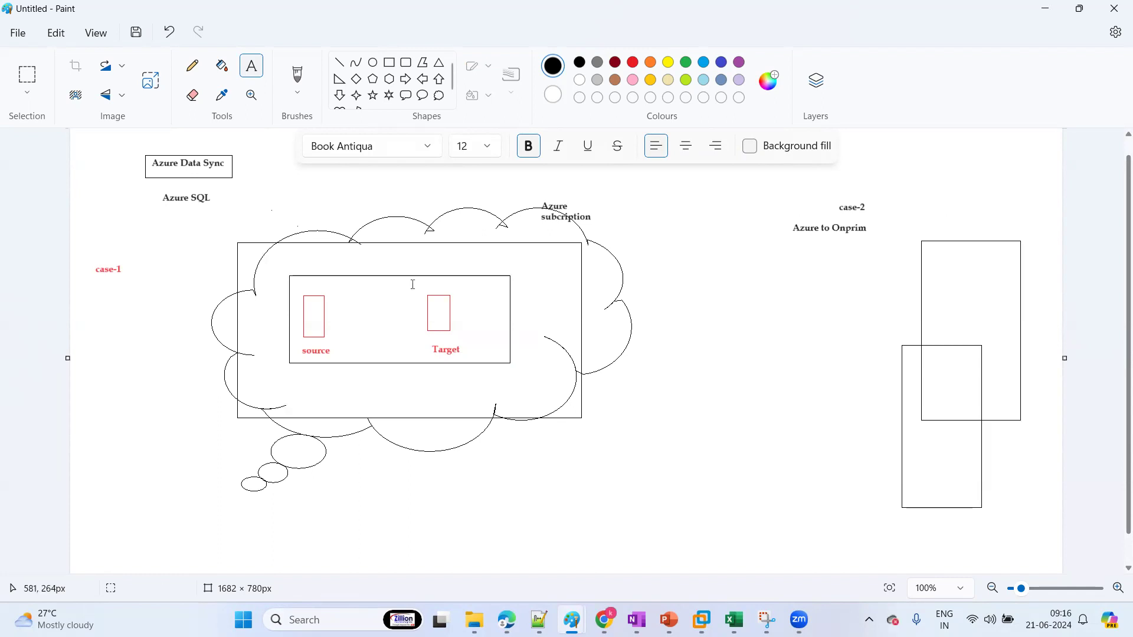
drag(75, 285, 204, 311)
text(Azure )
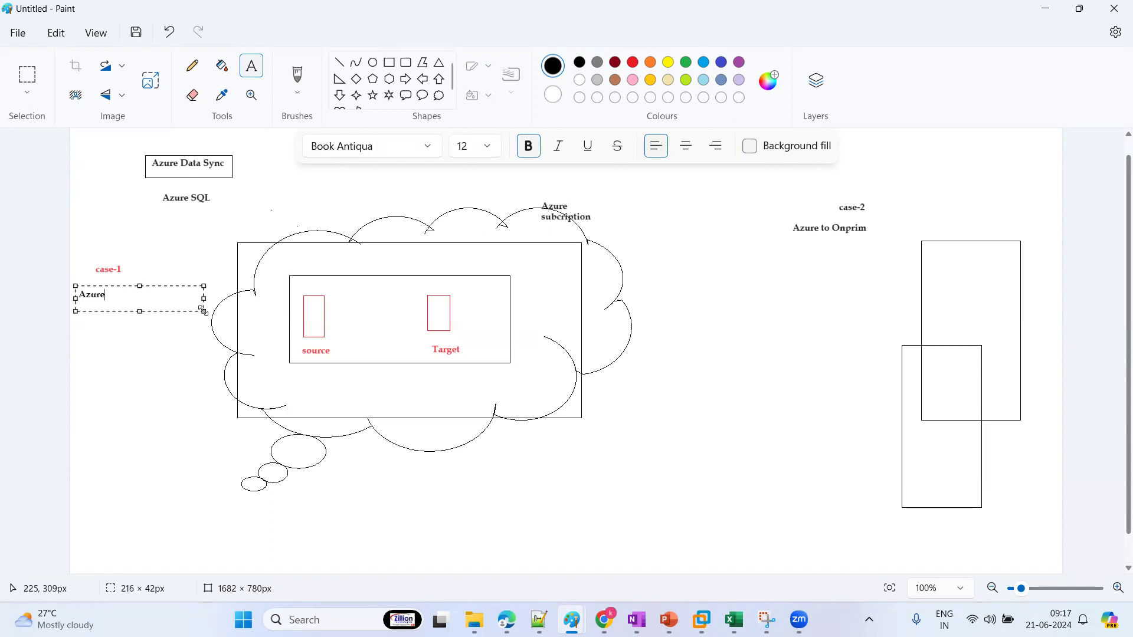
text(to Azure)
click(172, 406)
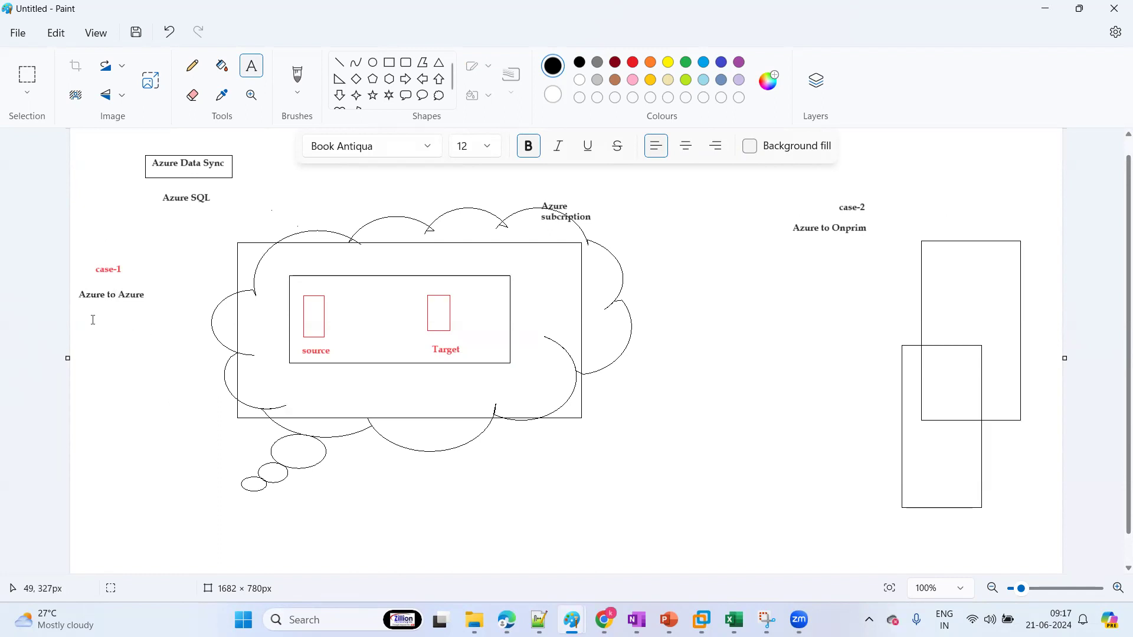
Below "Azure to Azure", list Resource group, Azure SQL Server, Azure Database and Azure DataSync group in a text box about 196 × 206 px
drag(89, 315, 207, 438)
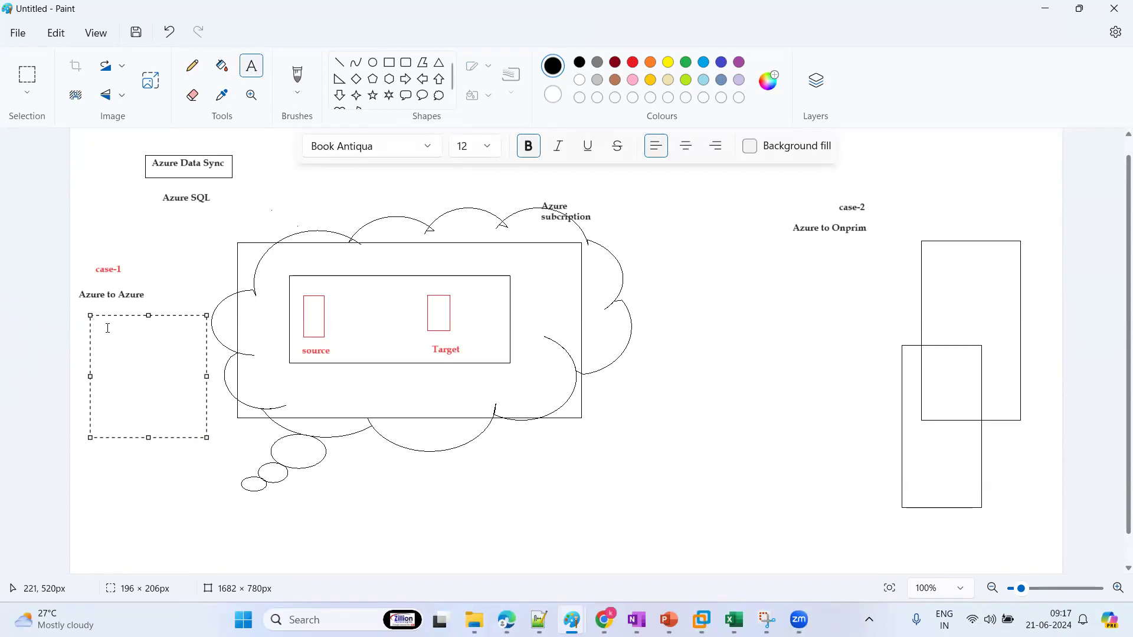
text(So)
text(Resource)
text(Azure SQ)
text(L Server)
key(Return)
text(Azure Databa)
text(se)
key(Return)
text(Azure Dat)
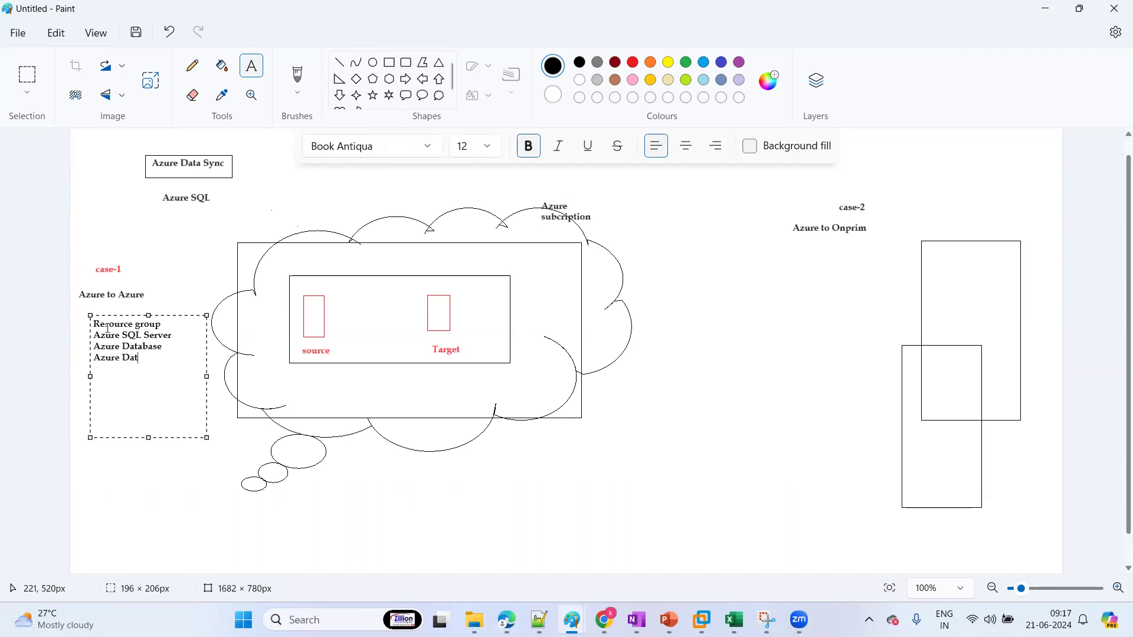
text(aSync group)
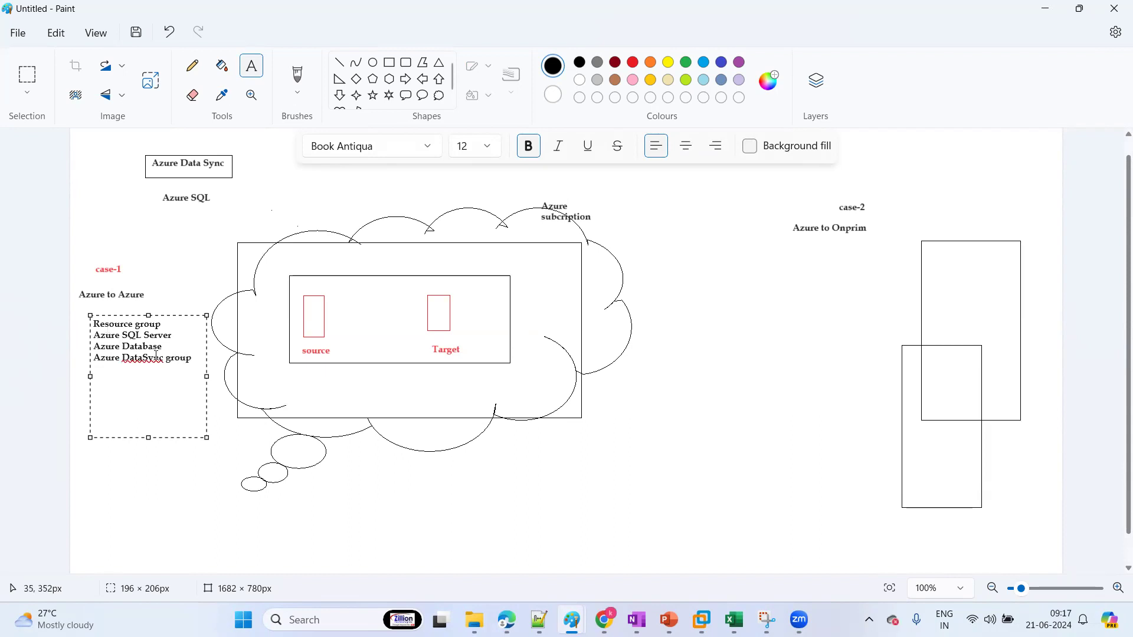
Correct "DataSync" to "Data Sync" and add the line "Add the Member Server+DB", widening the text box to fit it on one line
right_click(139, 360)
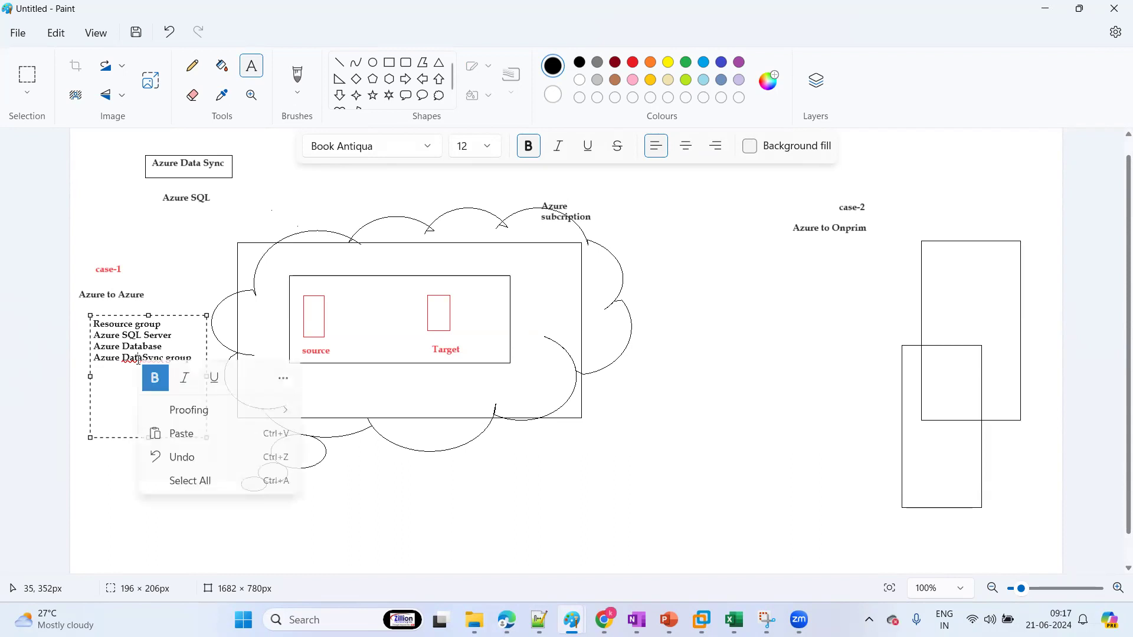
mouse_move(278, 410)
click(330, 412)
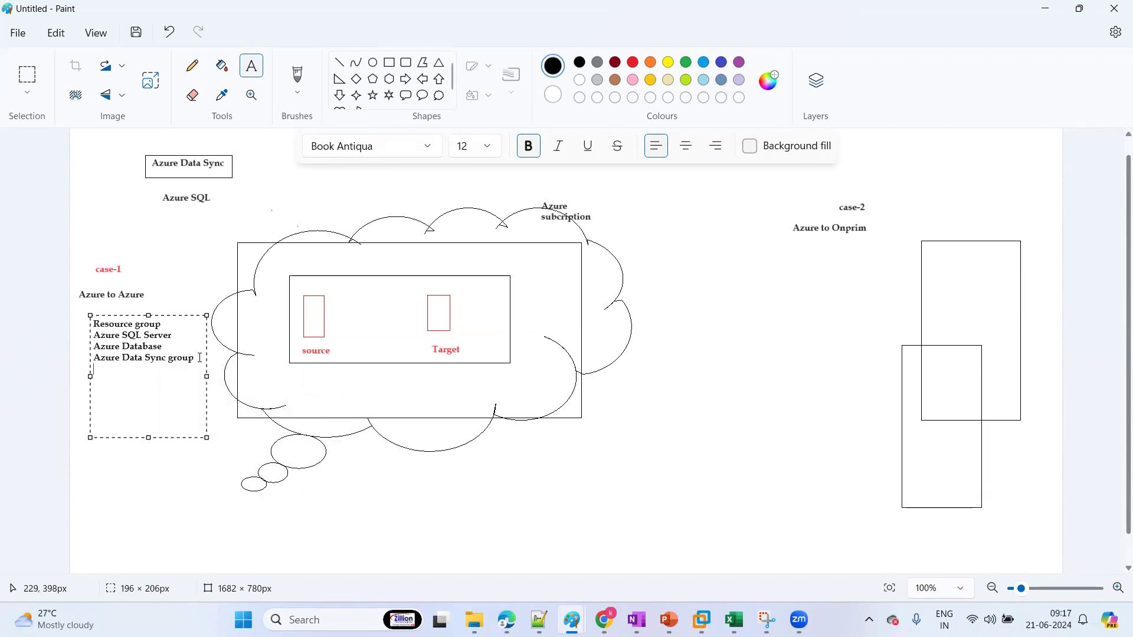
text(Add the Member Server+DB)
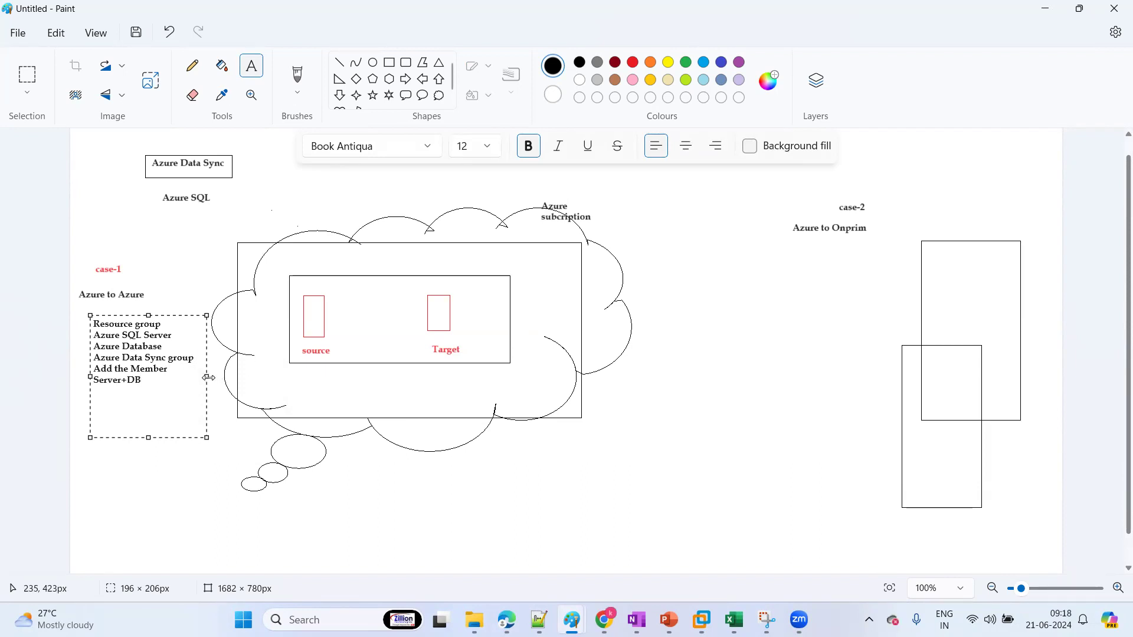
drag(206, 377, 239, 376)
click(364, 387)
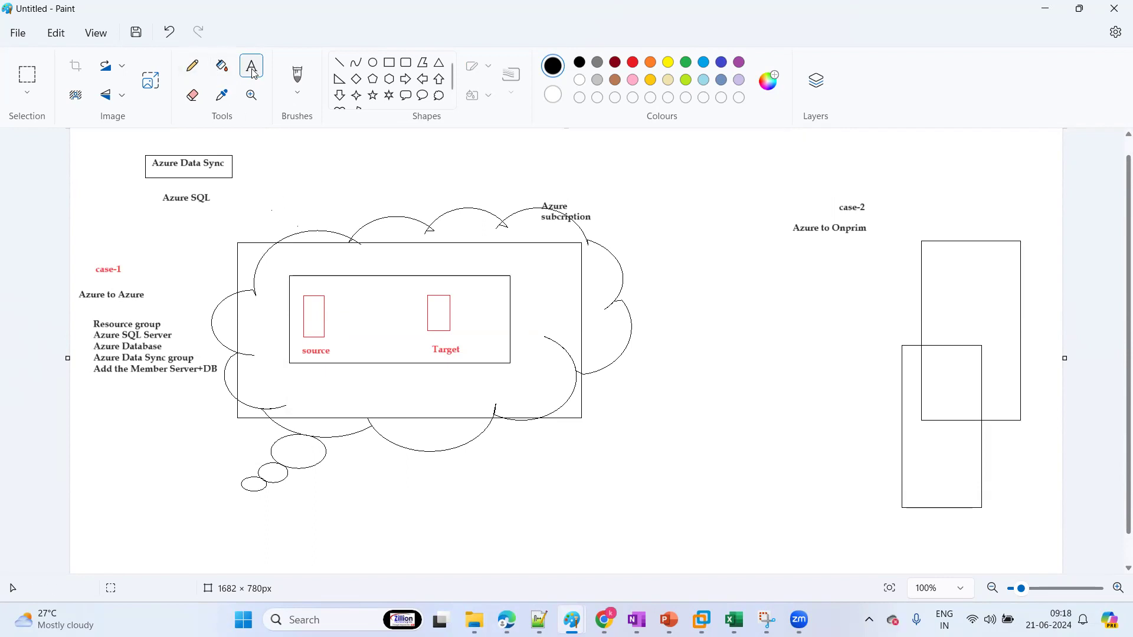
Add the black text "HUB" below source and "Member" below Target, each in a box about 130 × 29 px
drag(303, 358, 381, 375)
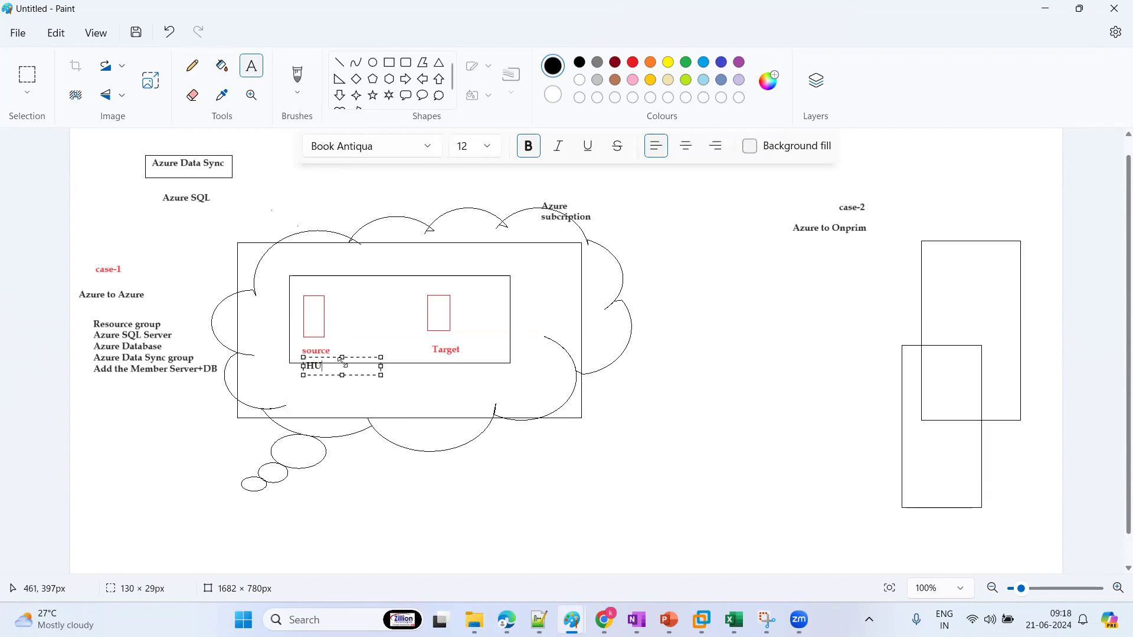
text(HUB)
click(448, 366)
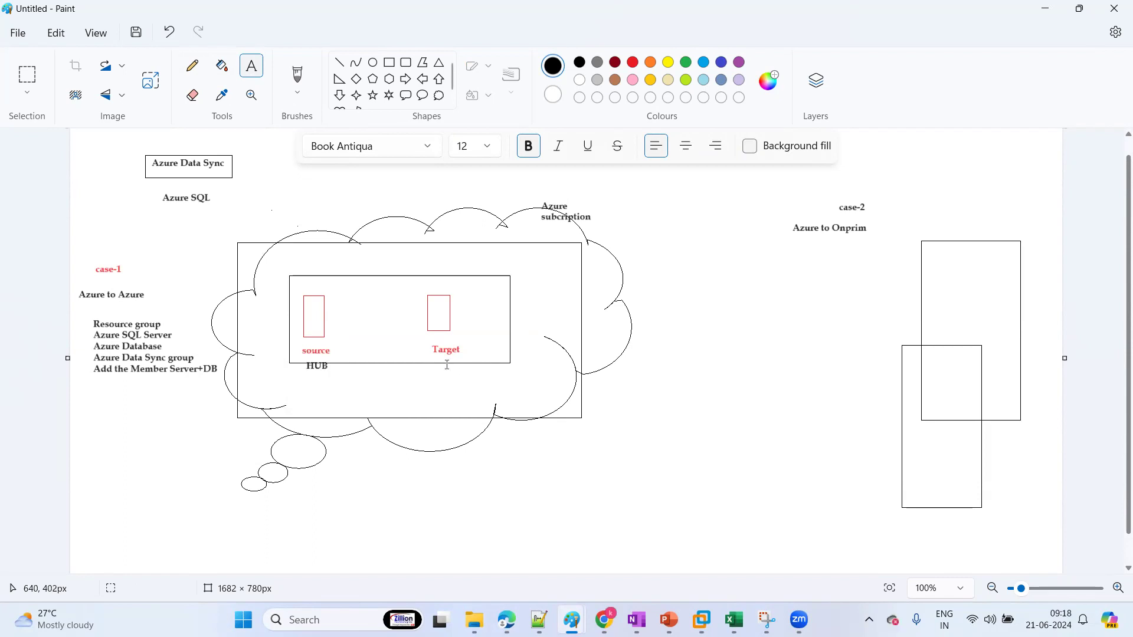
drag(434, 358, 476, 374)
text(Member)
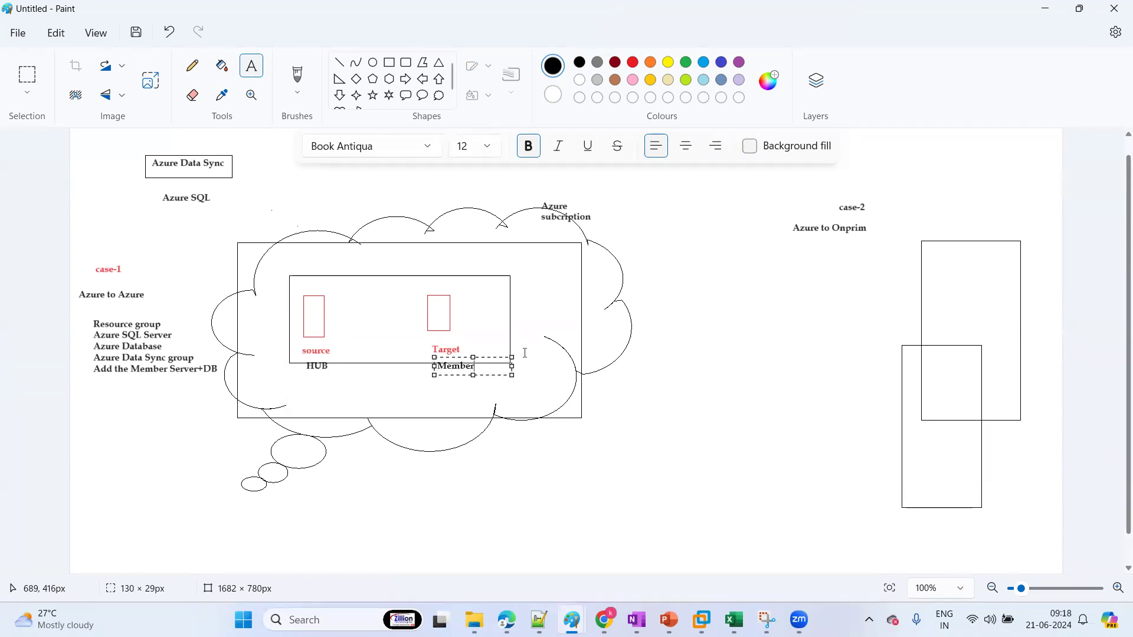
click(550, 324)
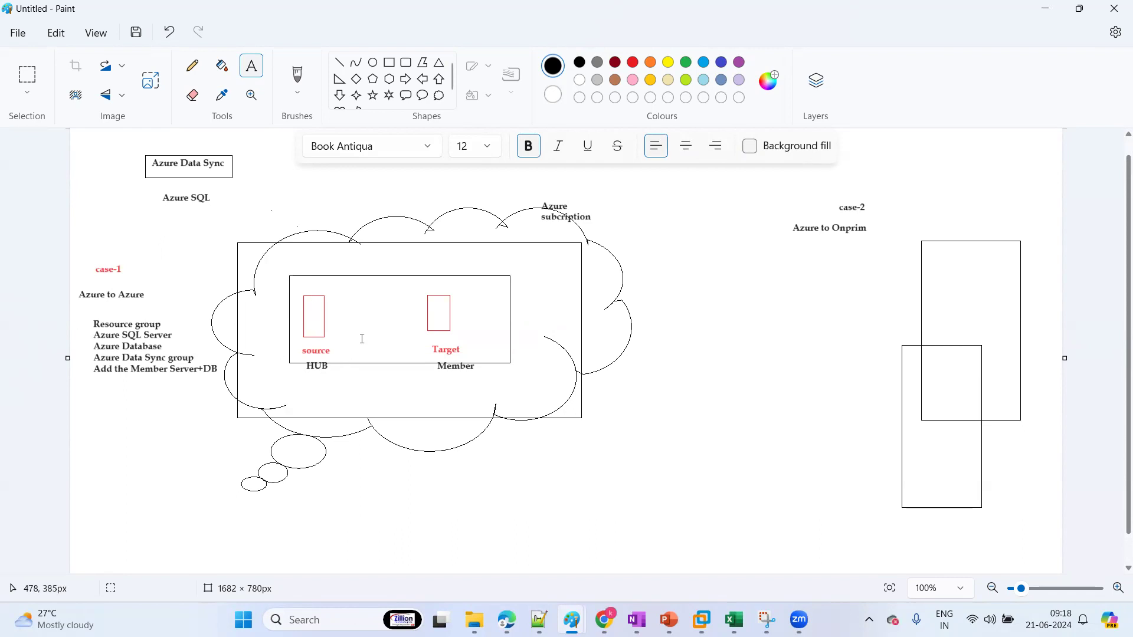
Draw a small black hexagon over the right edge of the red source rectangle
click(389, 78)
drag(317, 313, 328, 325)
click(354, 333)
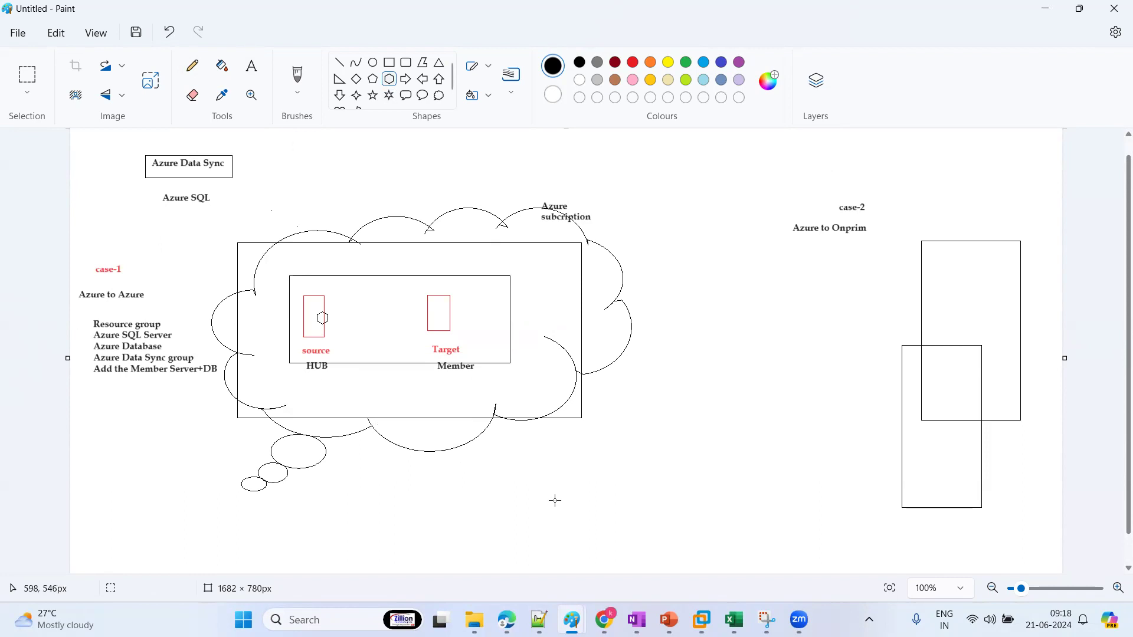
Switch to the Azure portal in Edge and create the resource group sync-rg1 in the cloudphix subscription, region East US
click(506, 620)
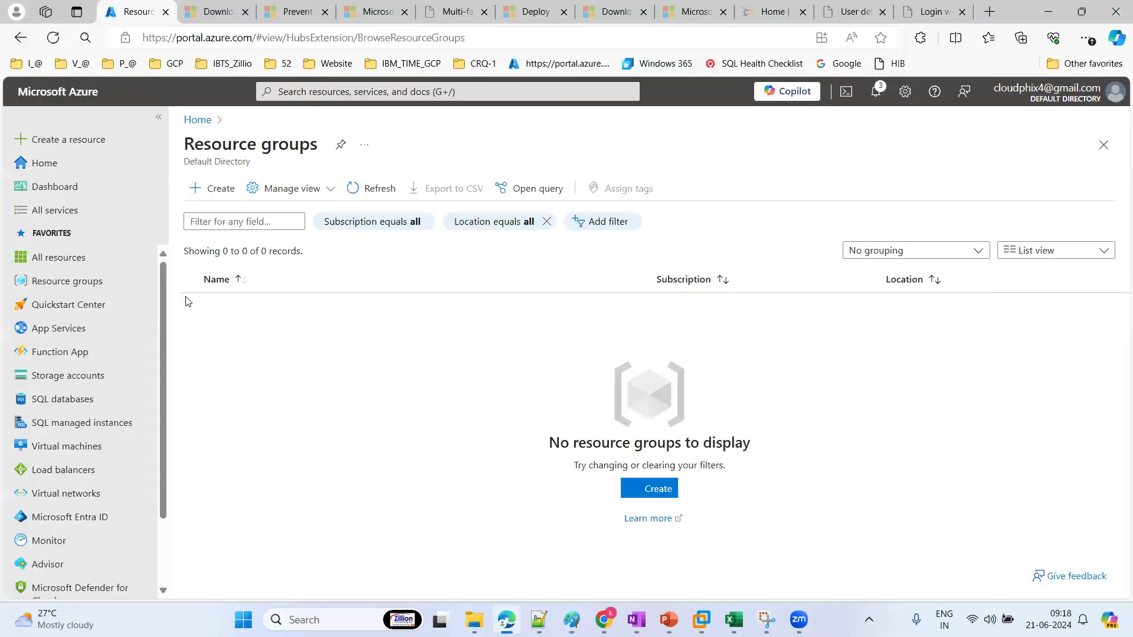
click(48, 170)
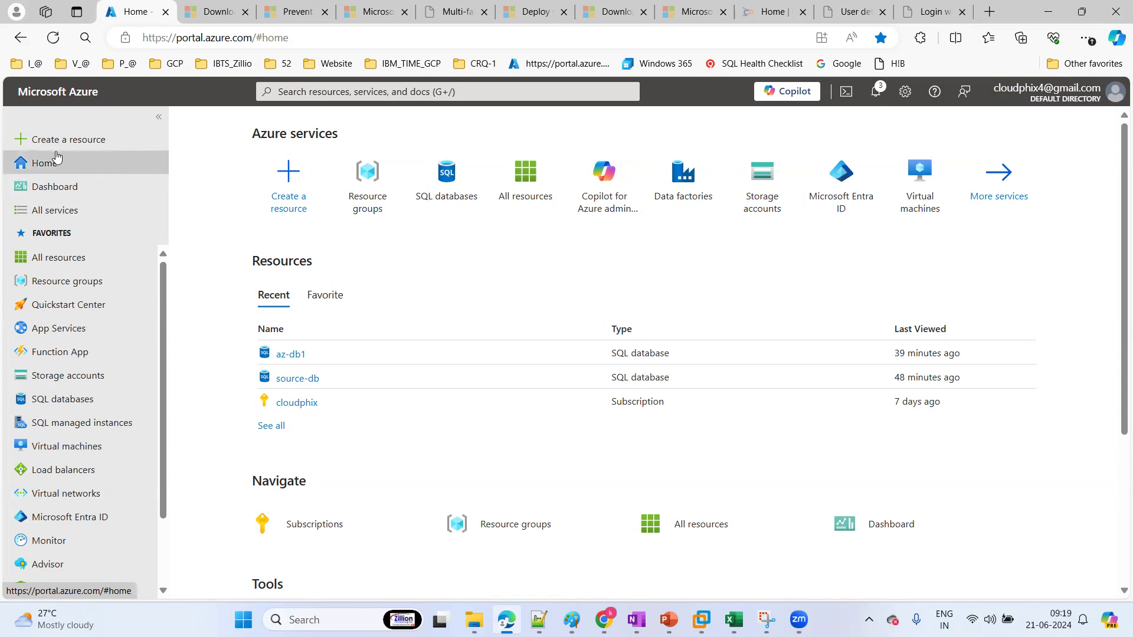
click(68, 281)
click(217, 192)
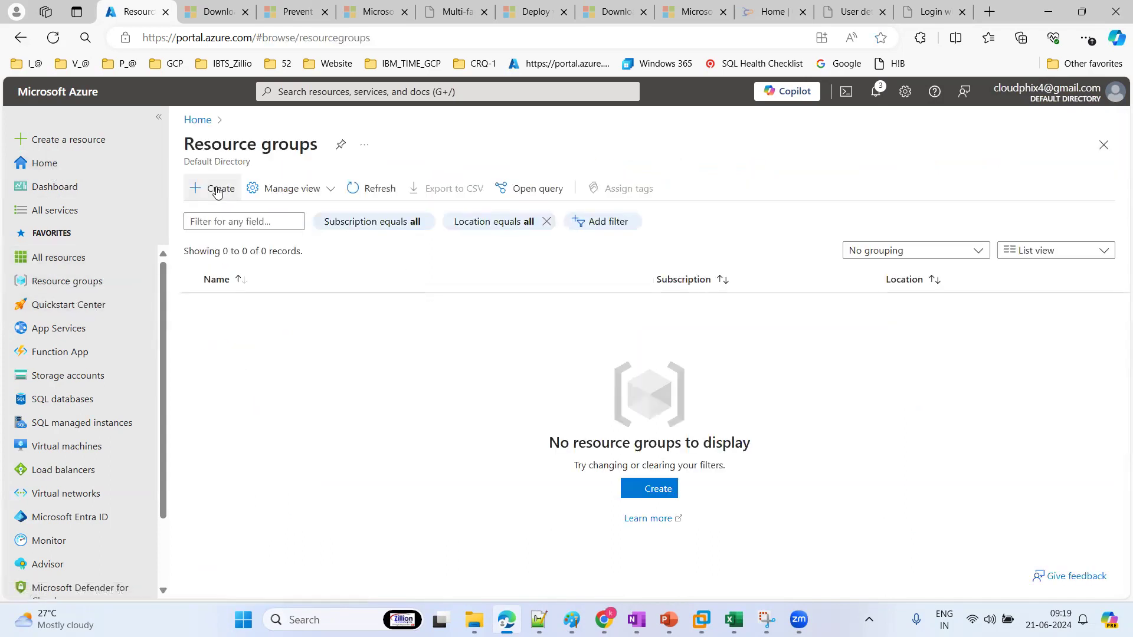
click(650, 492)
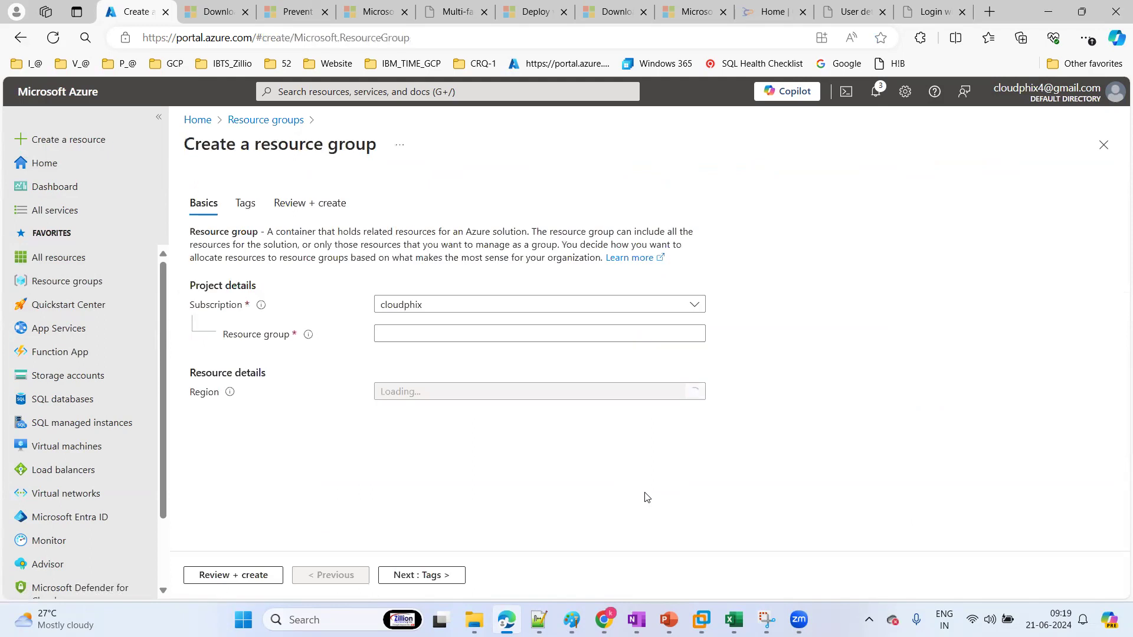
click(405, 335)
text(sync)
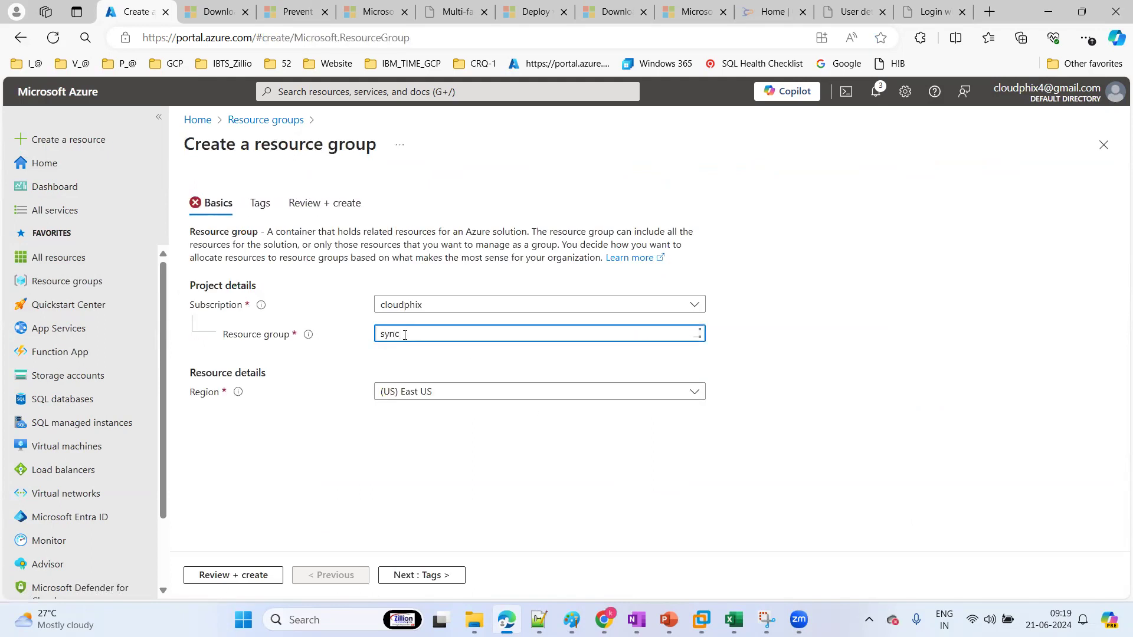
text(-rg1)
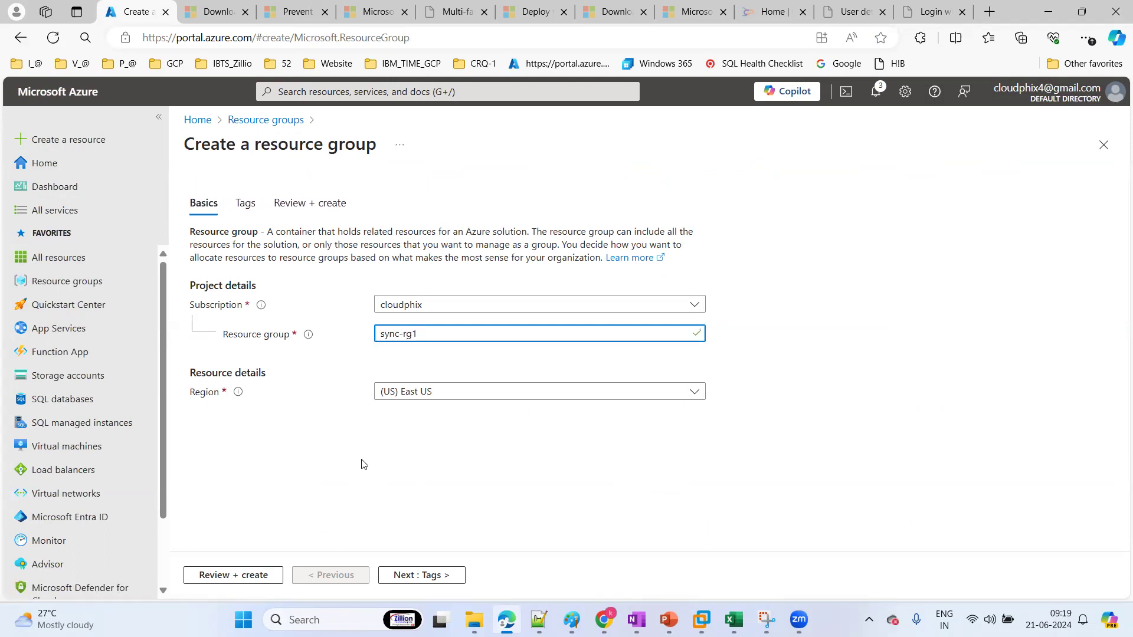
click(240, 582)
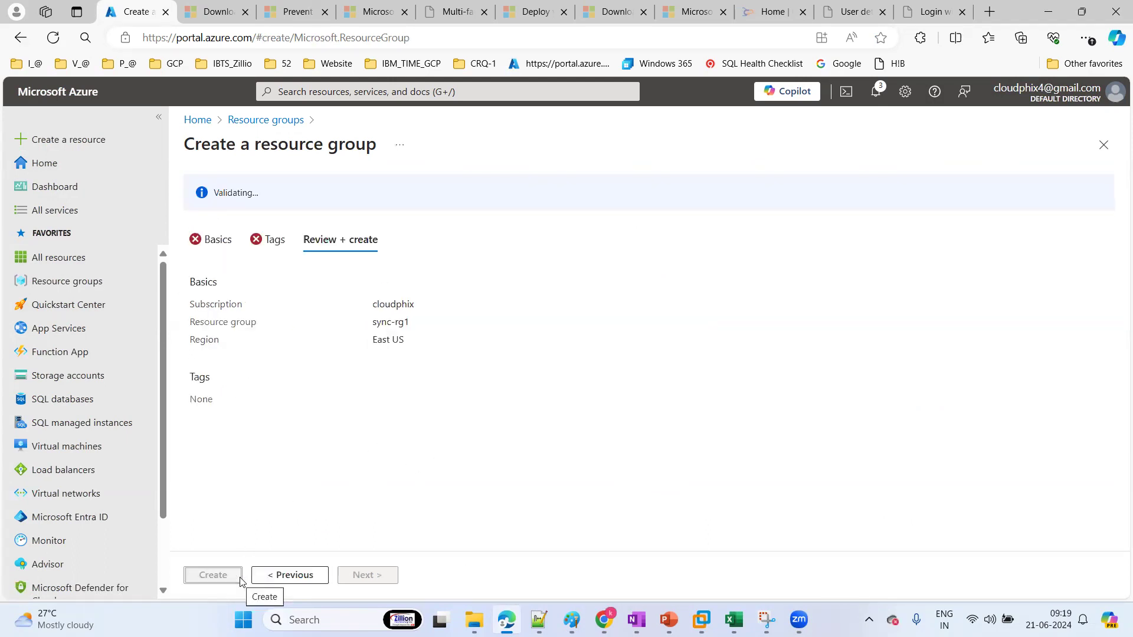
click(215, 582)
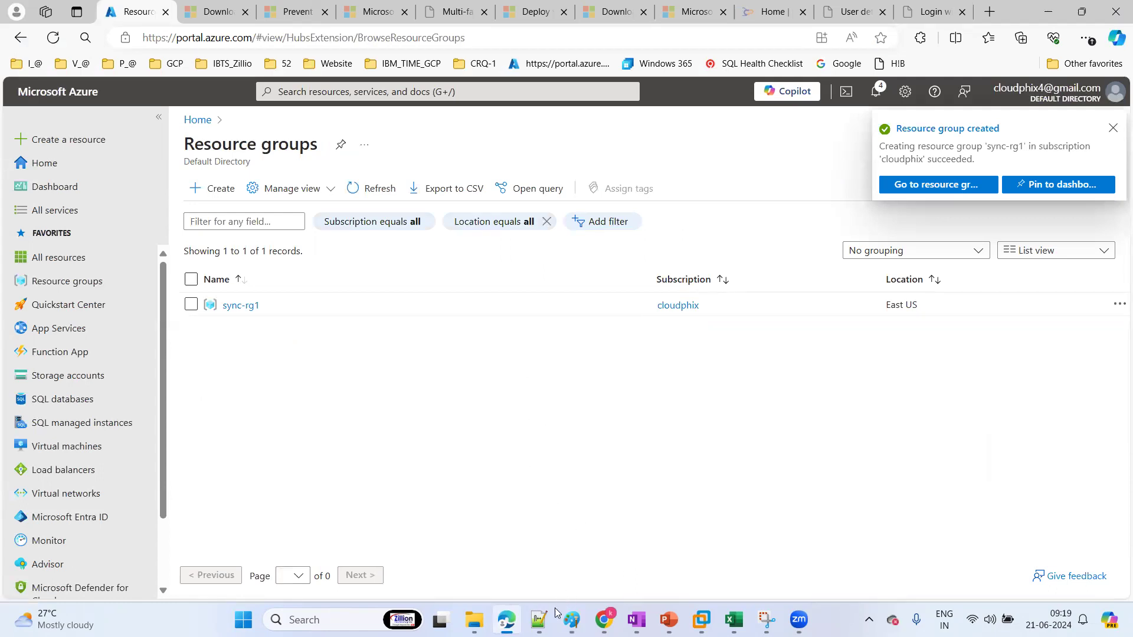
Switch to the Microsoft Learn article on SQL Data Sync in Chrome and examine its hub and member database diagrams and its introduction
mouse_move(572, 619)
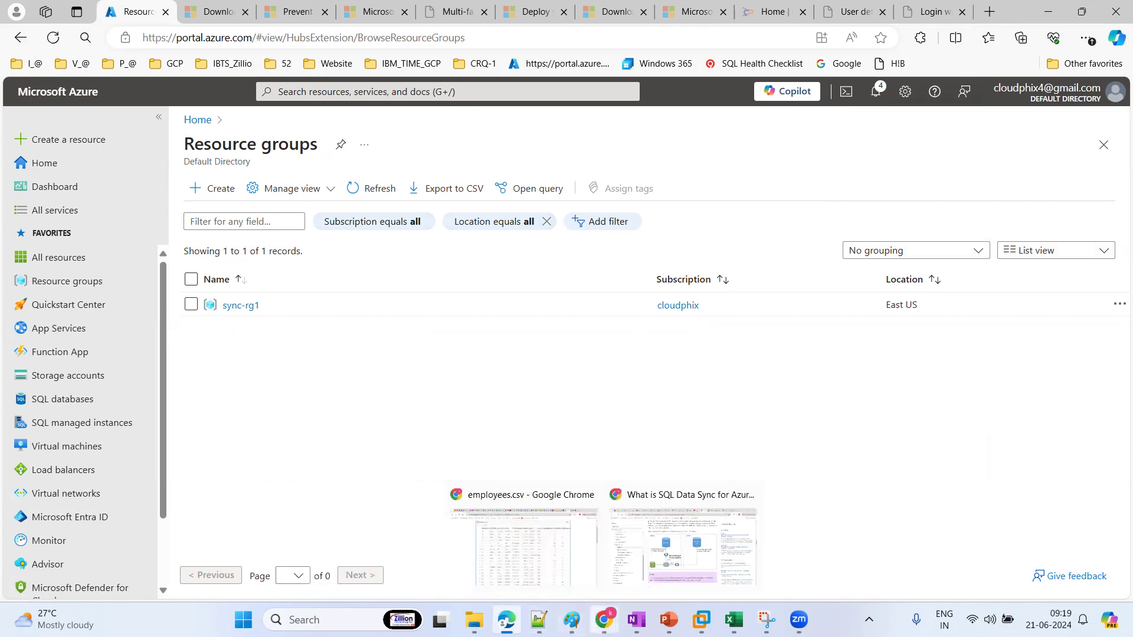
click(679, 547)
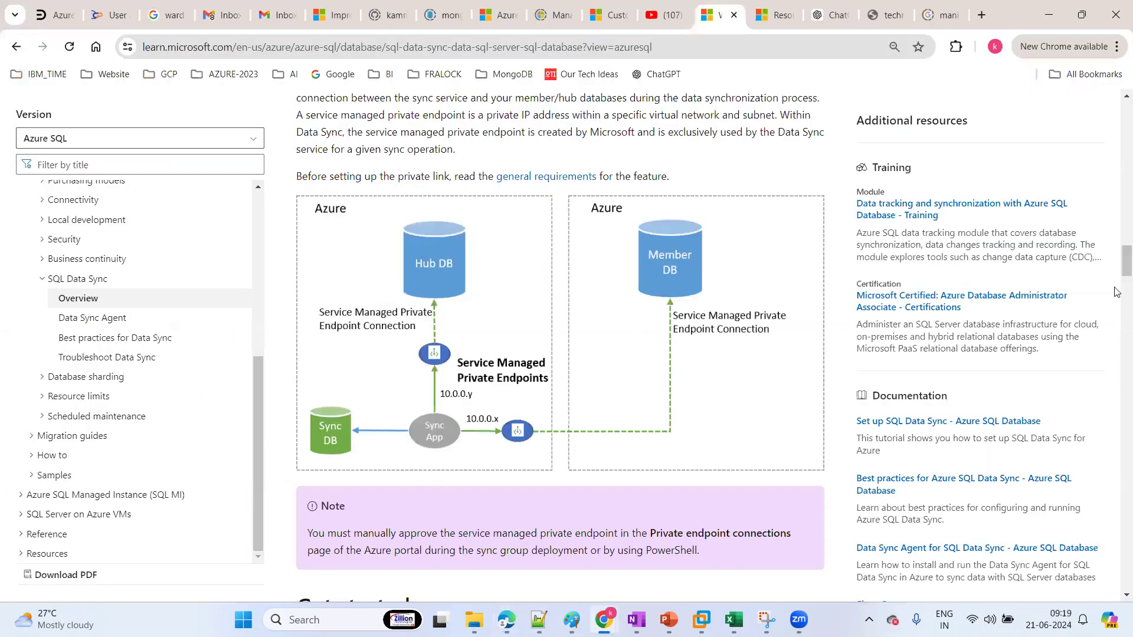
scroll(1117, 252, up, 2)
drag(1117, 252, 1116, 165)
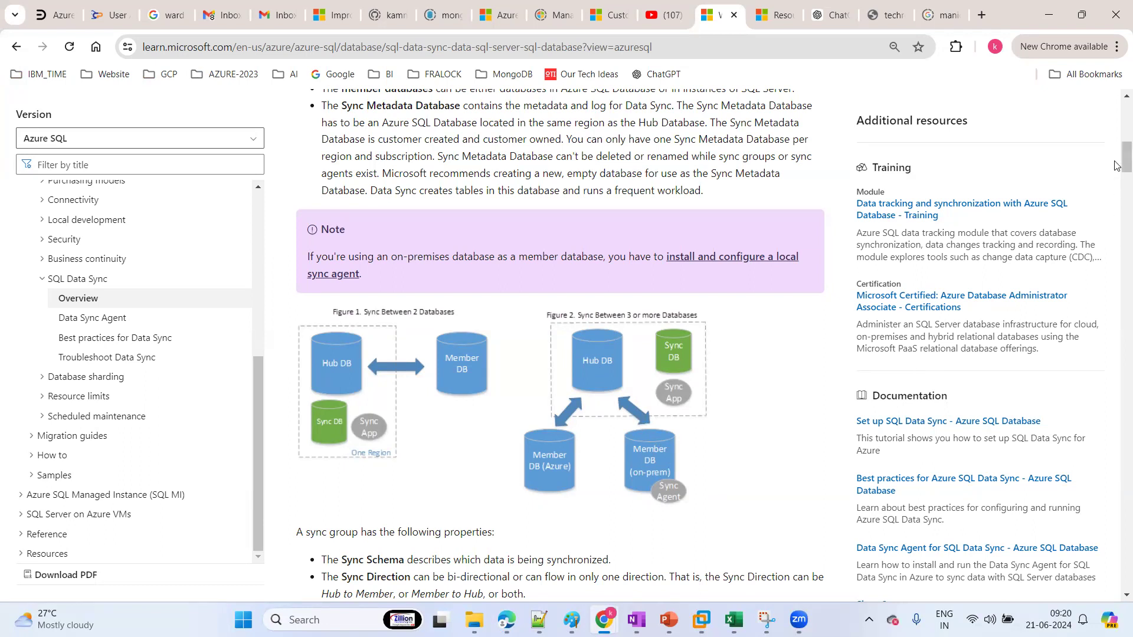
drag(1125, 167, 1110, 5)
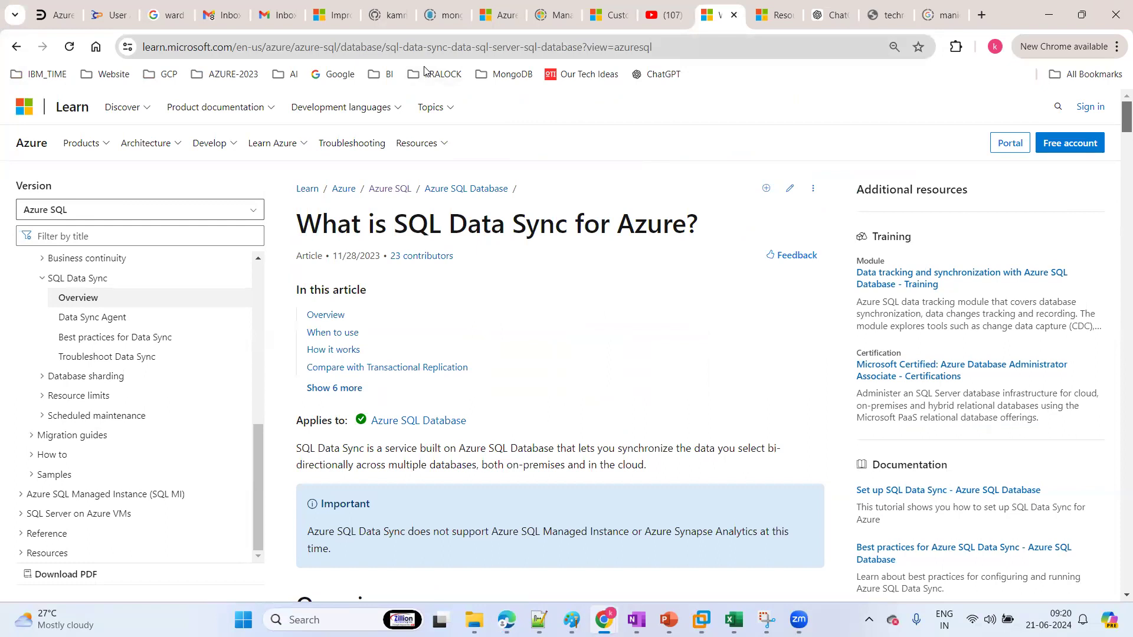
key(ctrl+l)
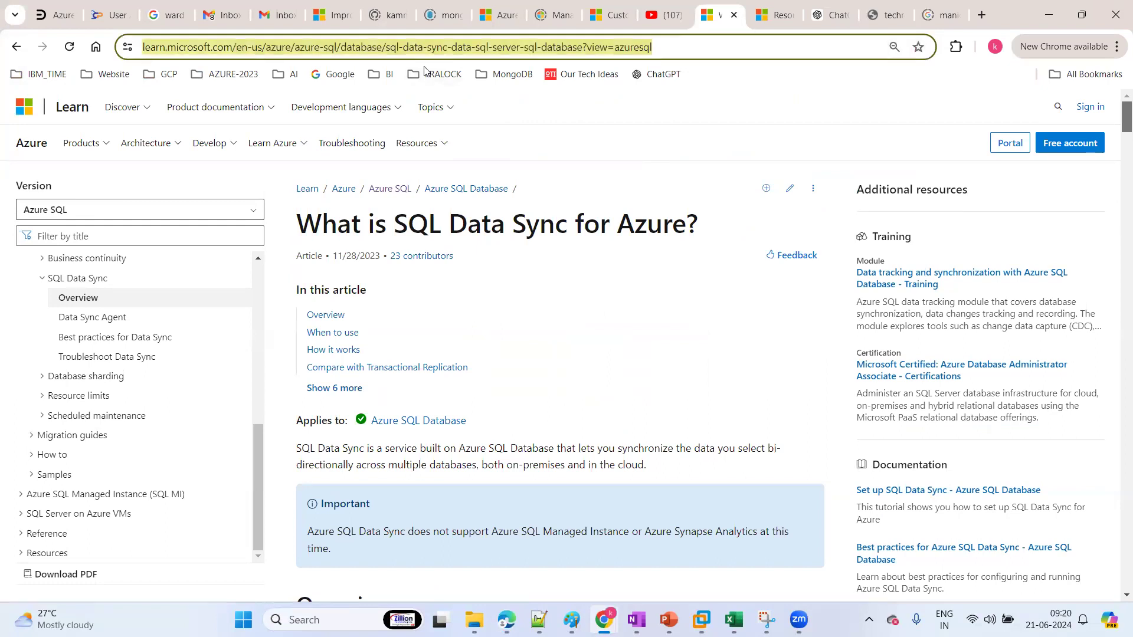
click(661, 88)
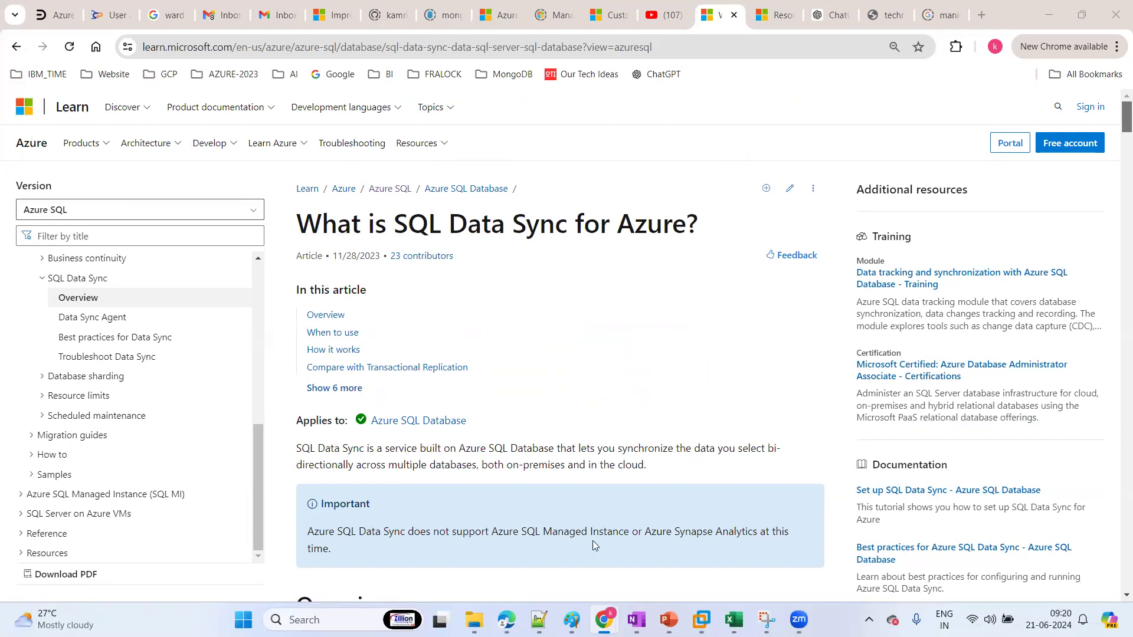
Return to the Azure portal in Edge, look through the Databases services and filter all services by "SQL Server"
click(506, 620)
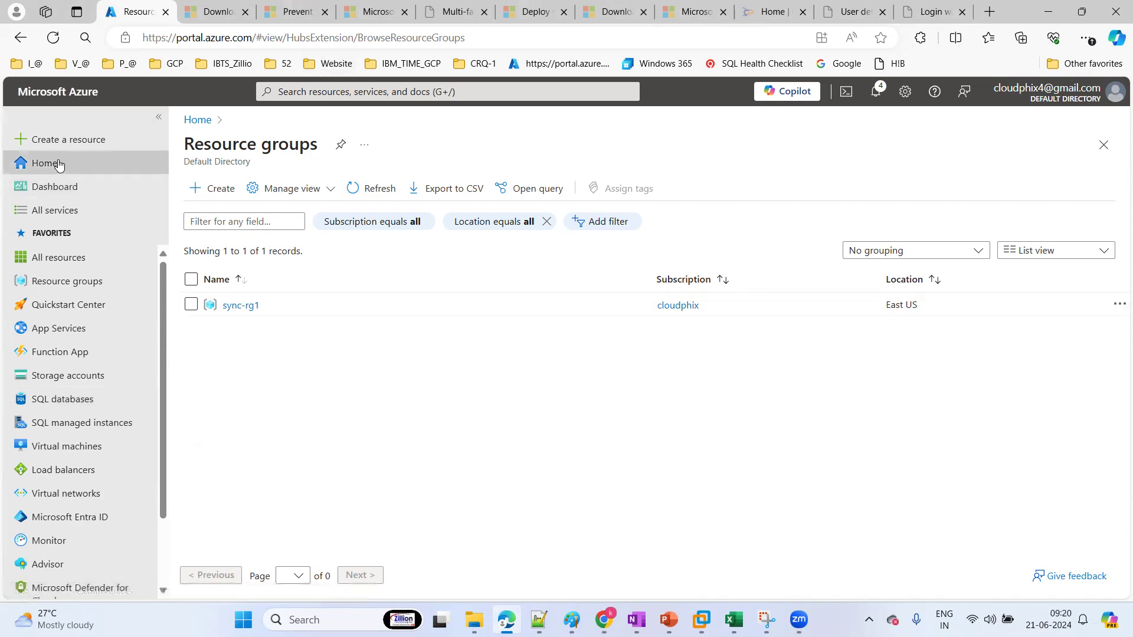
click(67, 212)
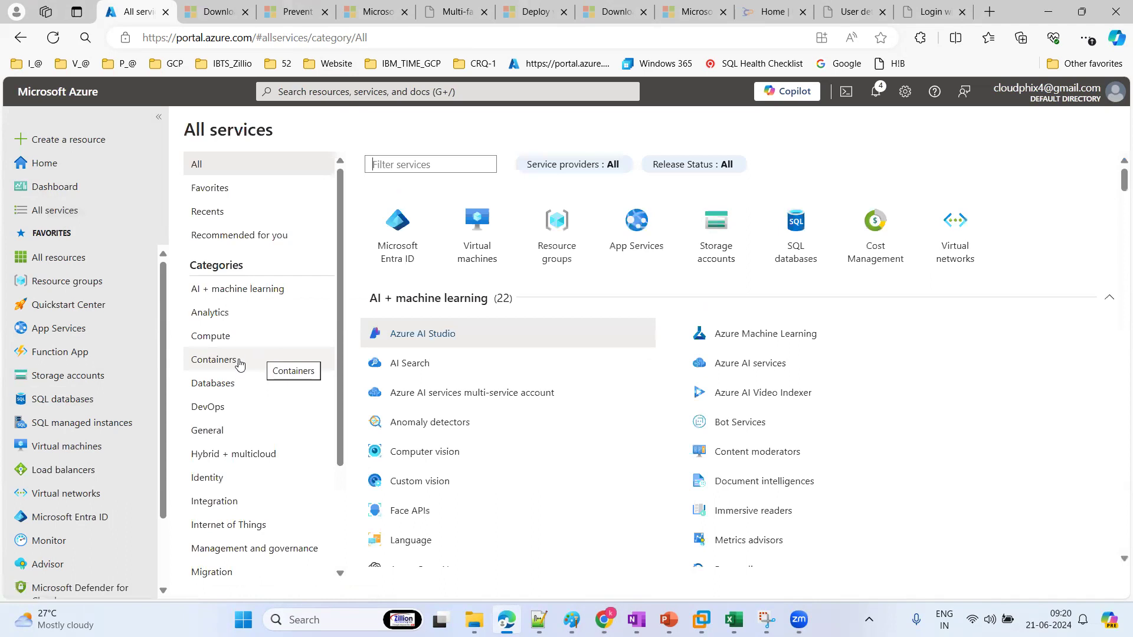
click(215, 386)
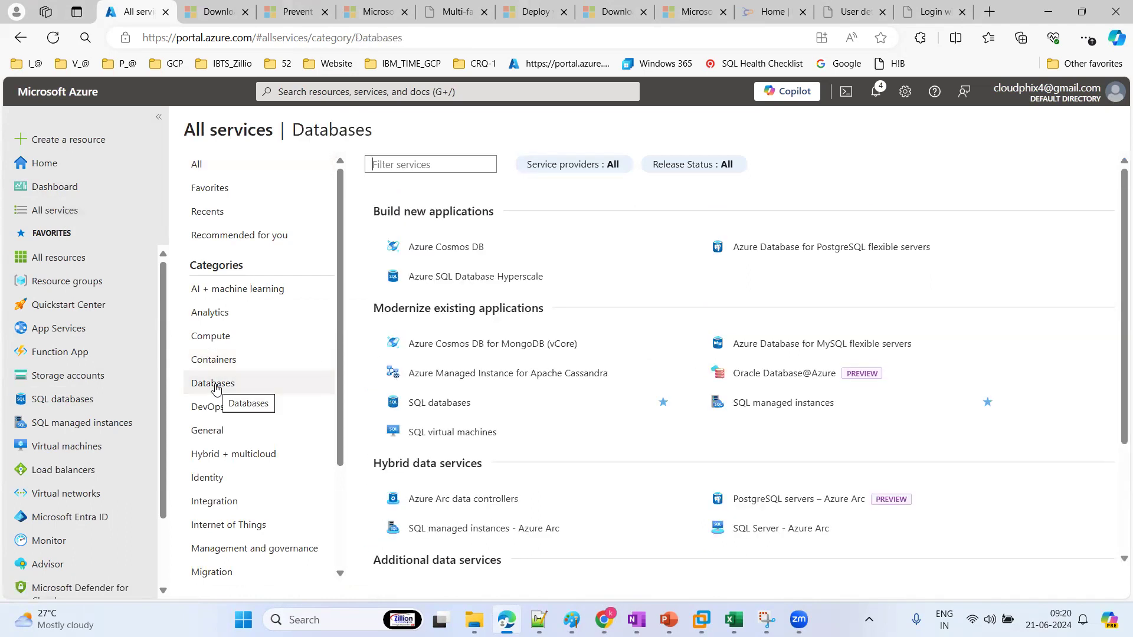
click(205, 169)
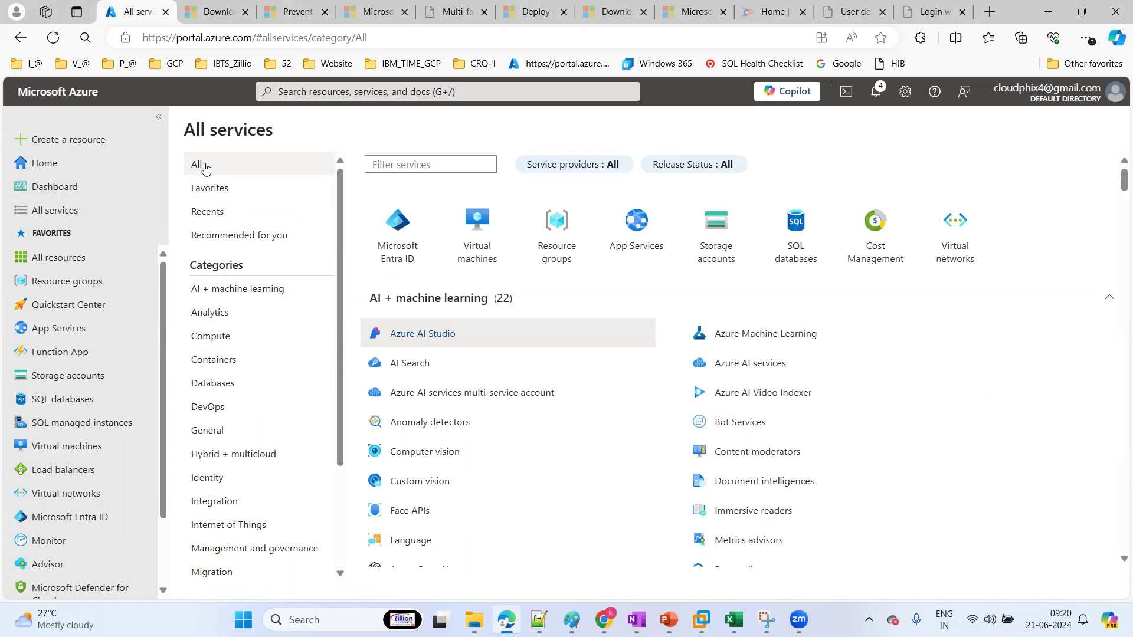
click(464, 158)
text(S)
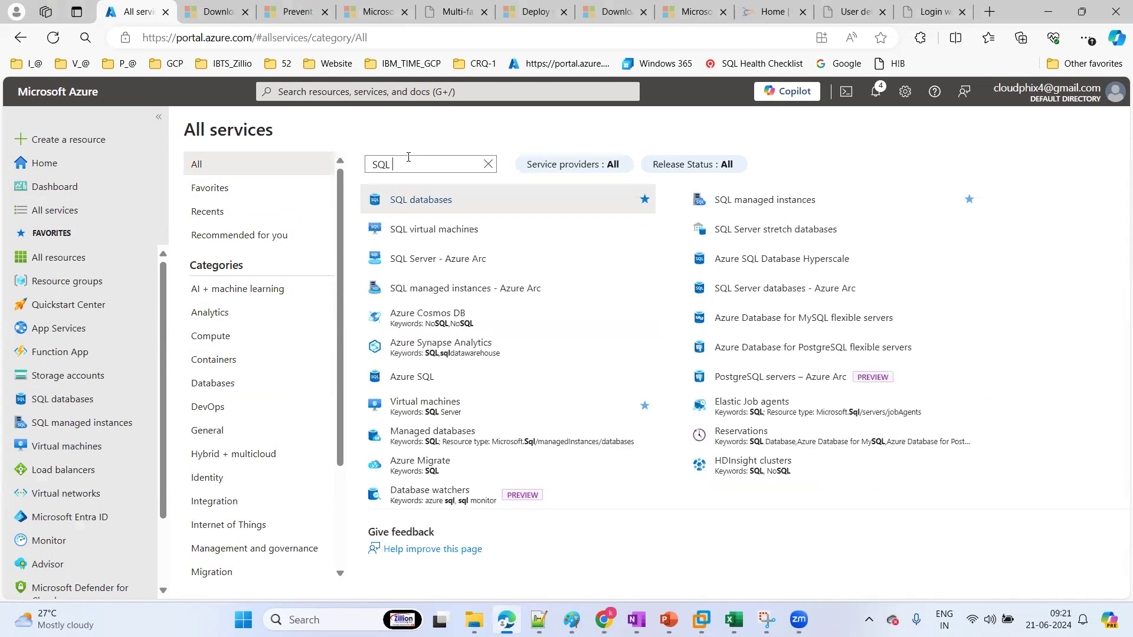
text(QL Server)
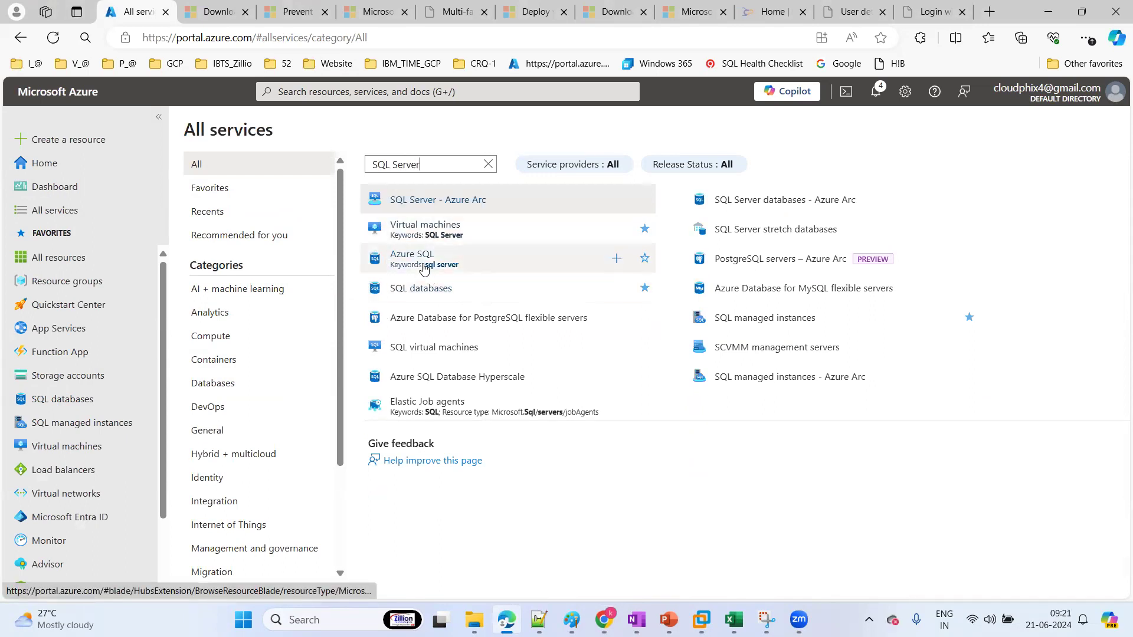
Open the deployment options for a new Azure SQL resource and mark SQL databases and SQL managed instances as PaaS with a freehand circle
click(412, 255)
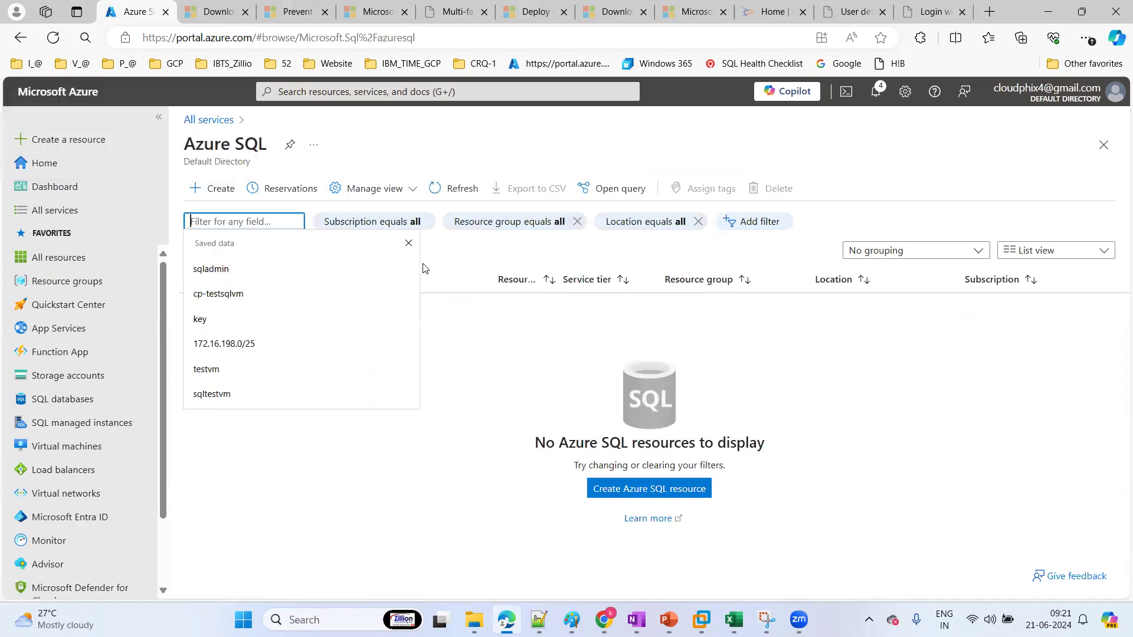
click(631, 490)
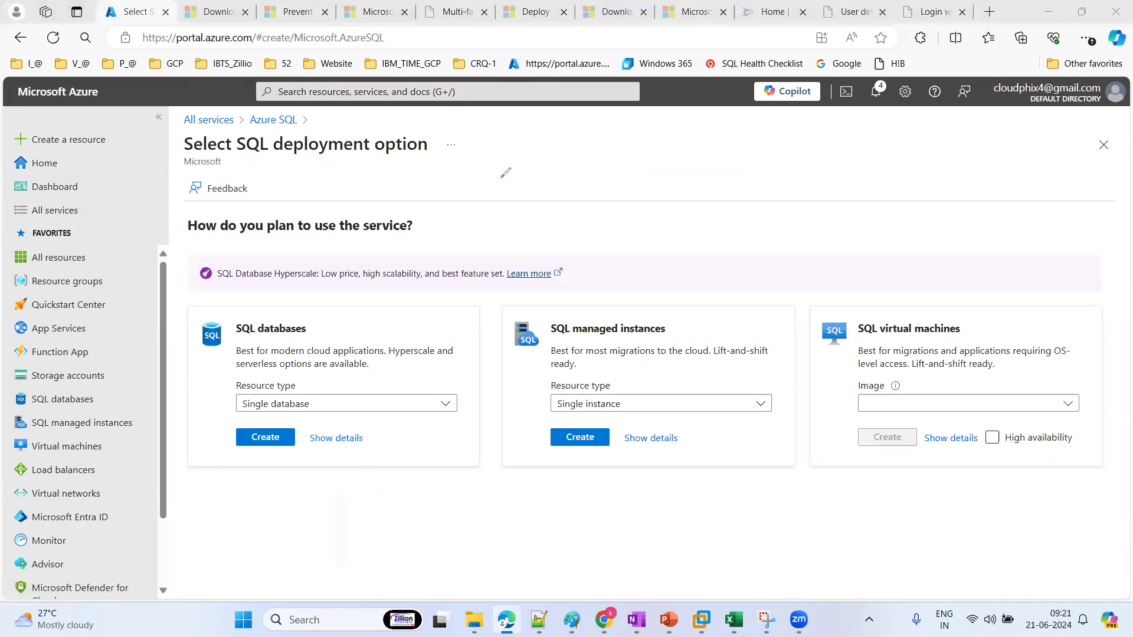
mouse_move(482, 227)
mouse_down()
mouse_move(243, 213)
mouse_move(217, 448)
mouse_move(311, 509)
mouse_move(581, 503)
mouse_move(696, 390)
mouse_move(491, 203)
mouse_move(437, 216)
mouse_move(447, 206)
mouse_move(438, 172)
mouse_move(475, 189)
mouse_move(491, 145)
mouse_move(519, 176)
mouse_up()
click(437, 211)
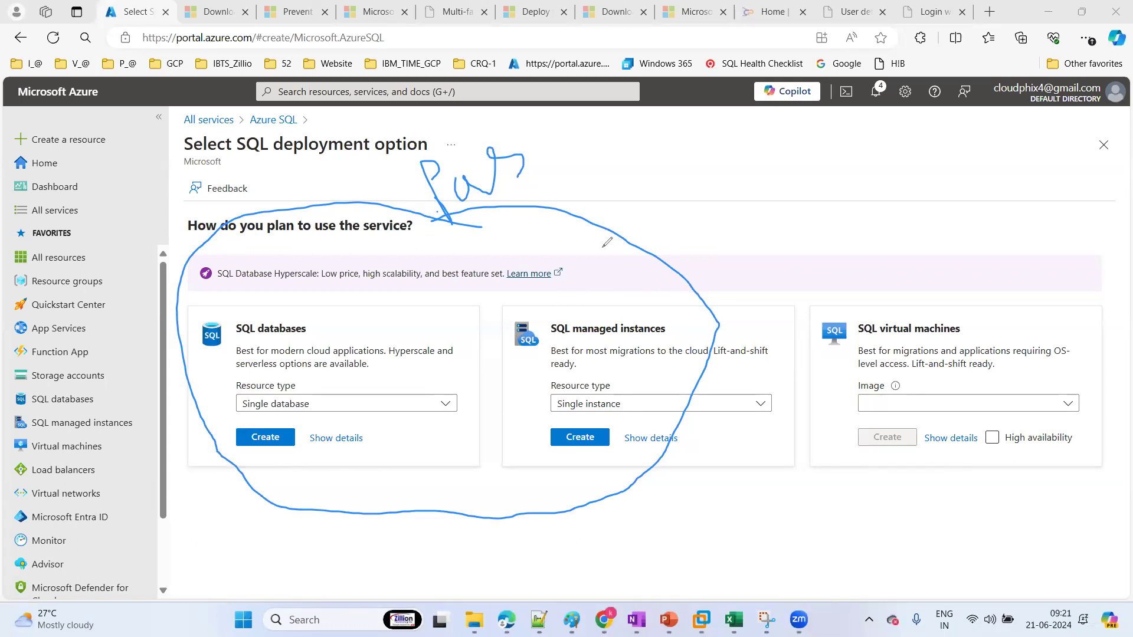
Set the SQL databases resource type to Database server and erase the freehand annotations
click(390, 407)
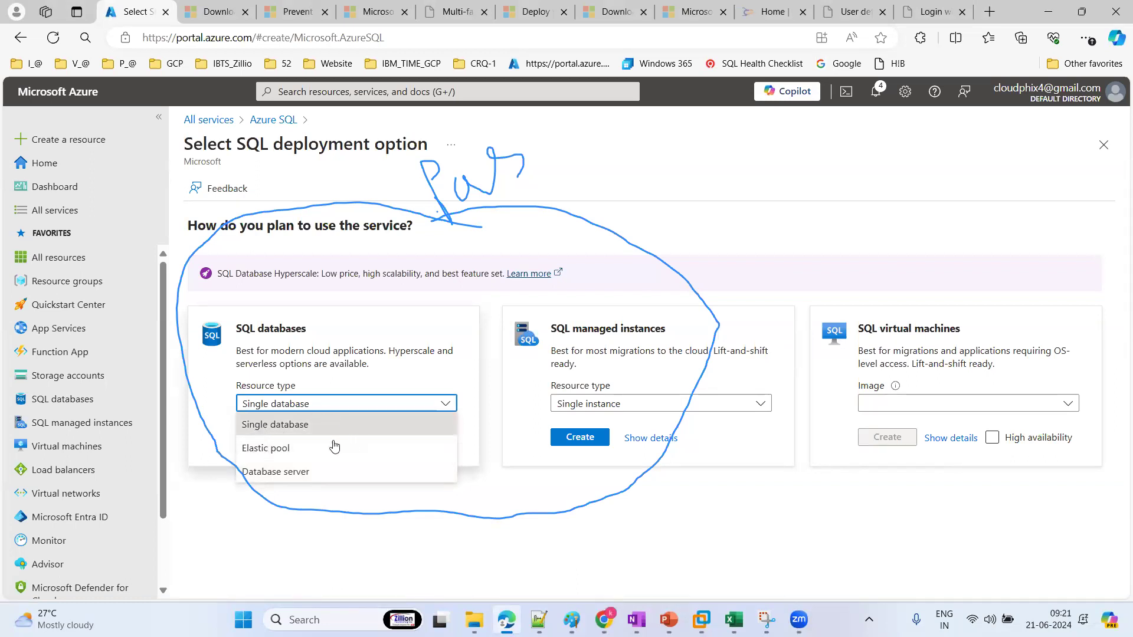
click(296, 472)
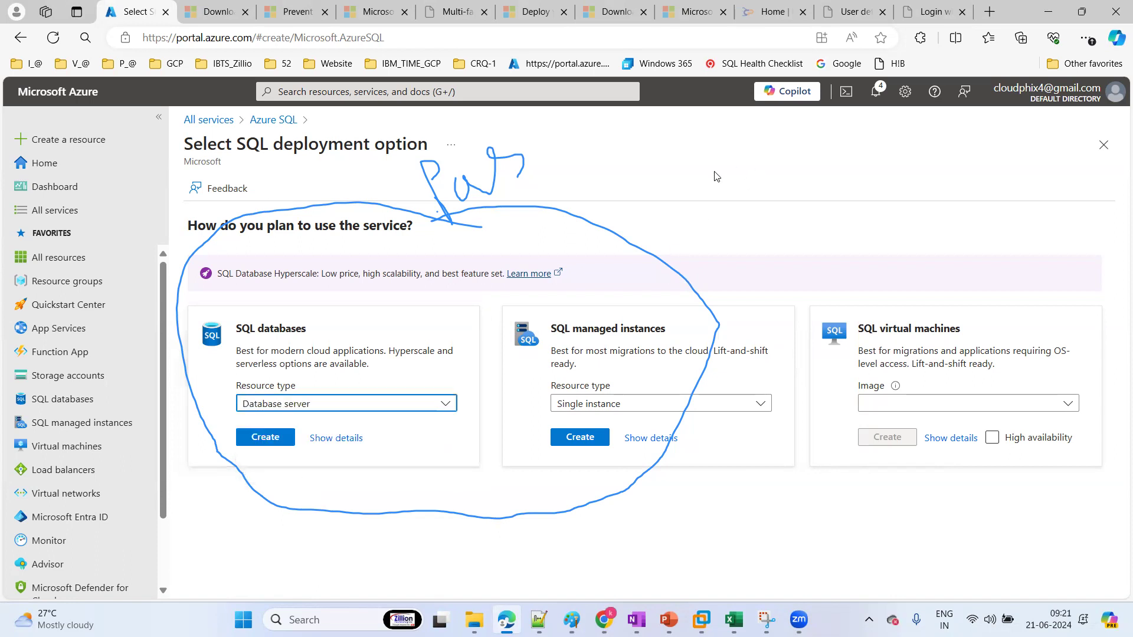
click(797, 84)
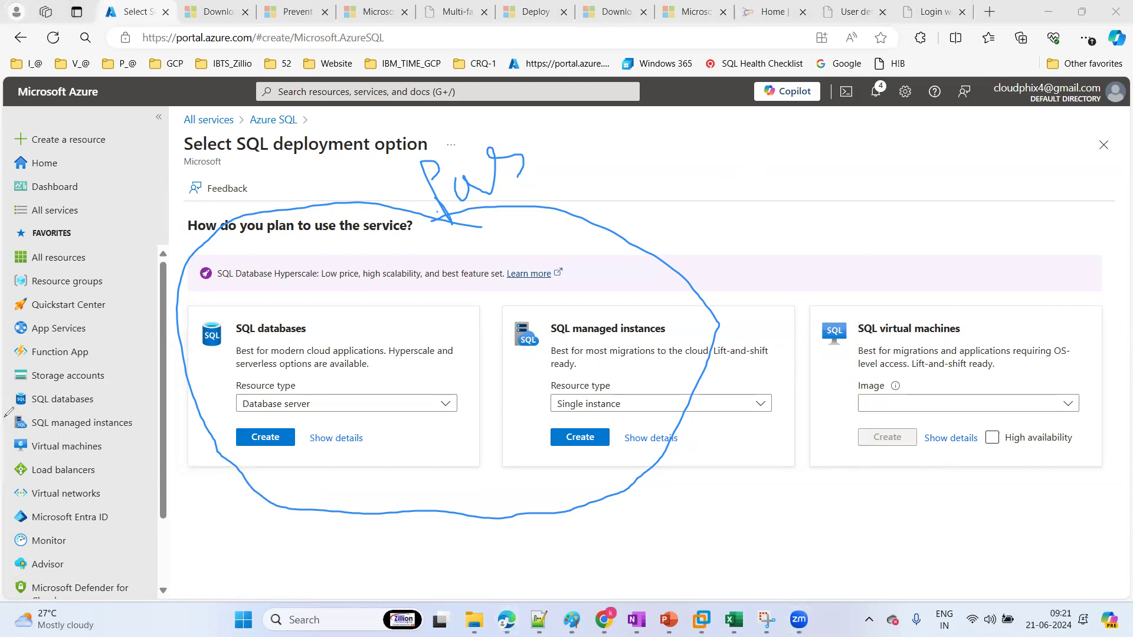
click(468, 203)
click(460, 169)
click(441, 190)
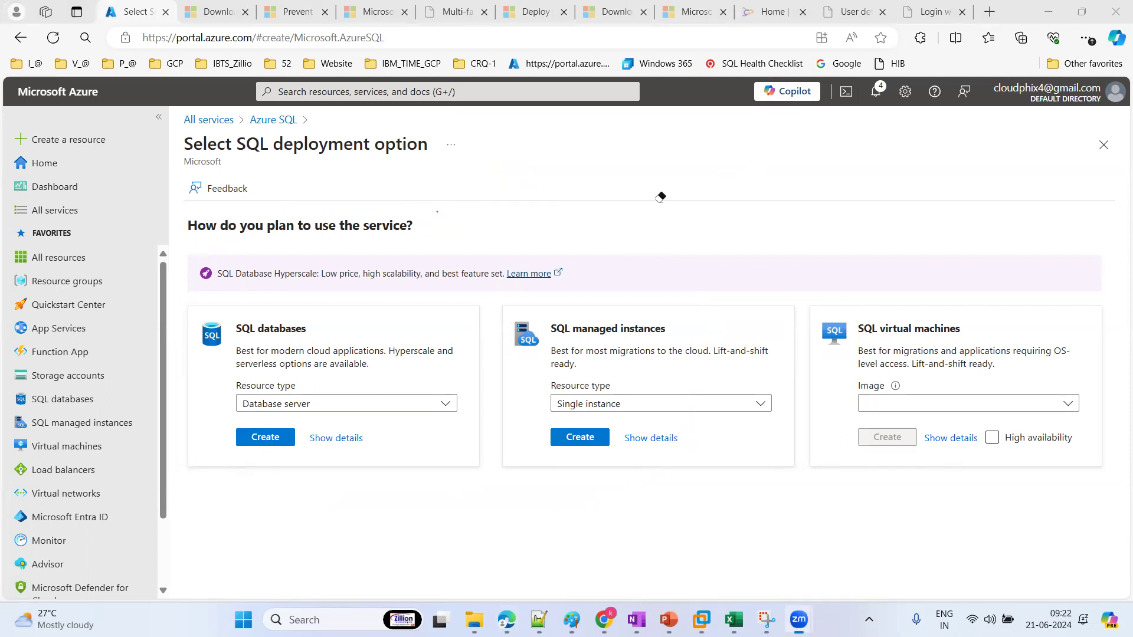
Start creating the SQL database server and check that sync-rg1 is its resource group
click(265, 438)
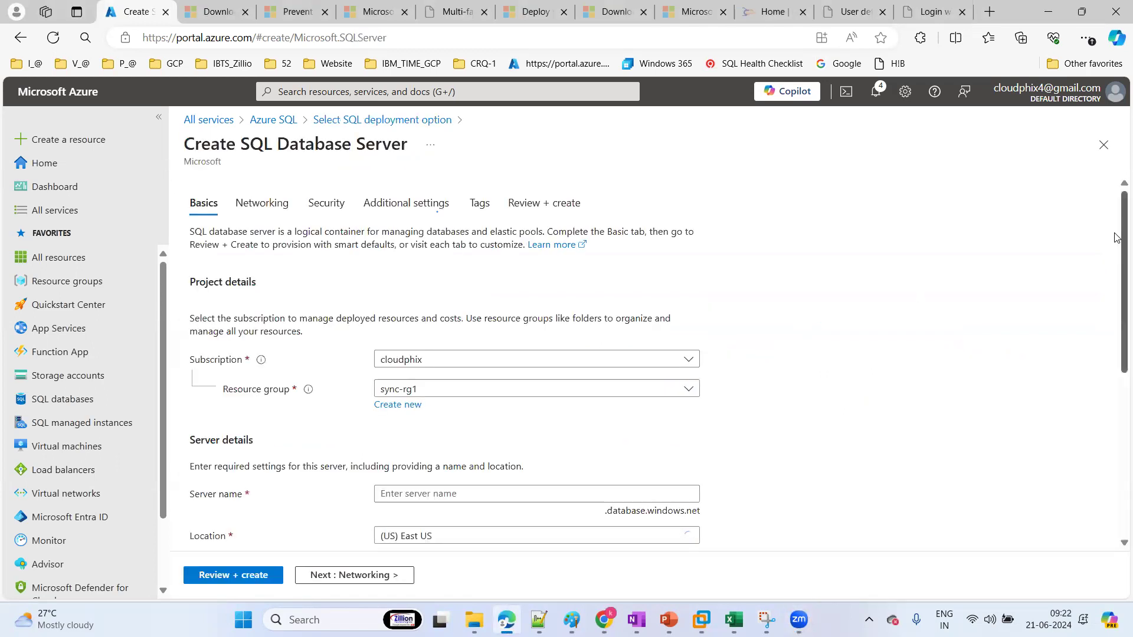
scroll(1117, 237, down, 1)
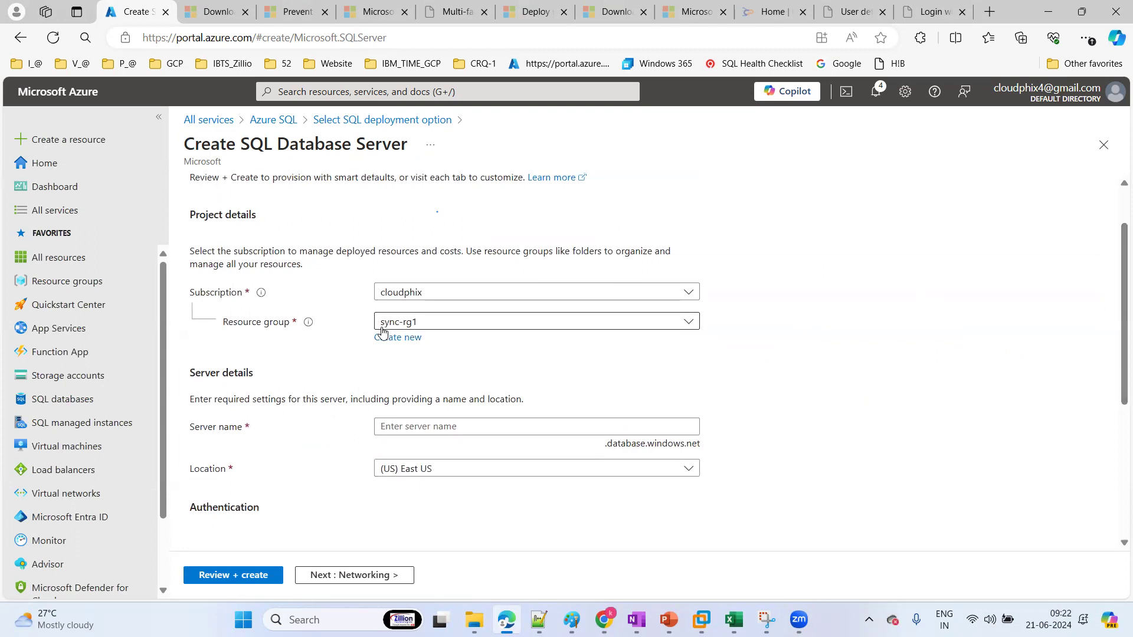
click(464, 326)
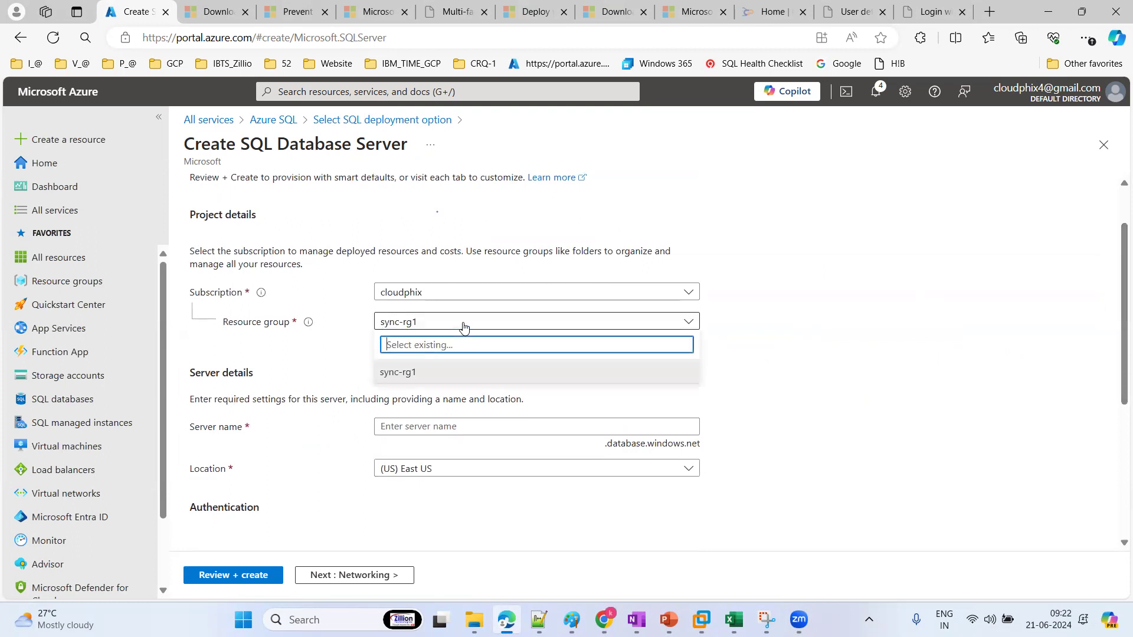
click(350, 350)
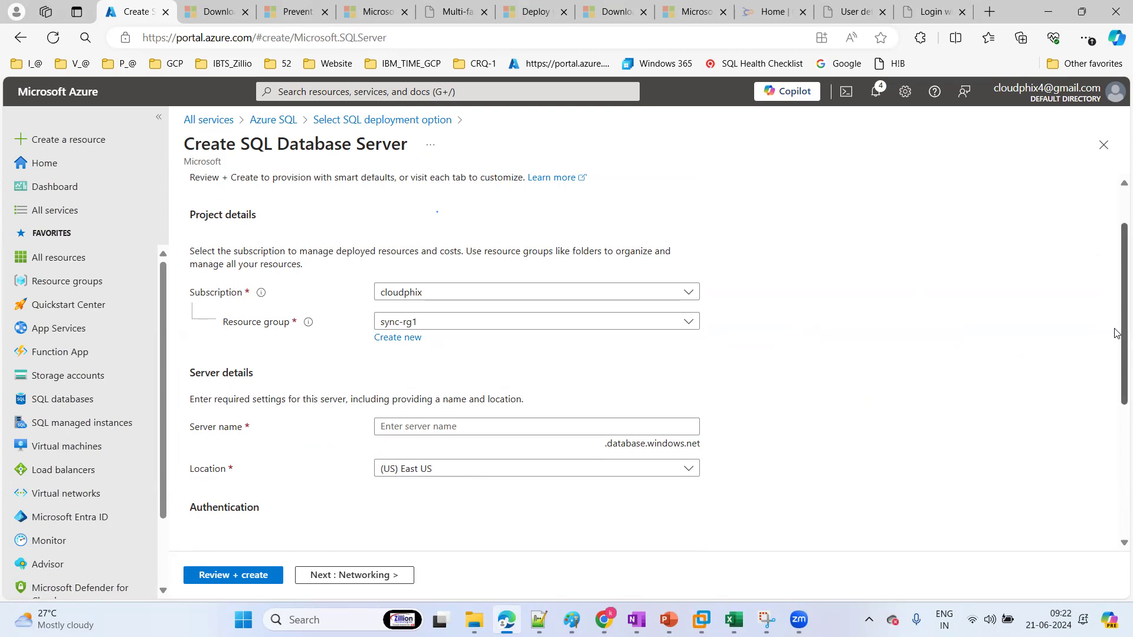
Try db1 and db2 as the server name
drag(1118, 323, 1117, 385)
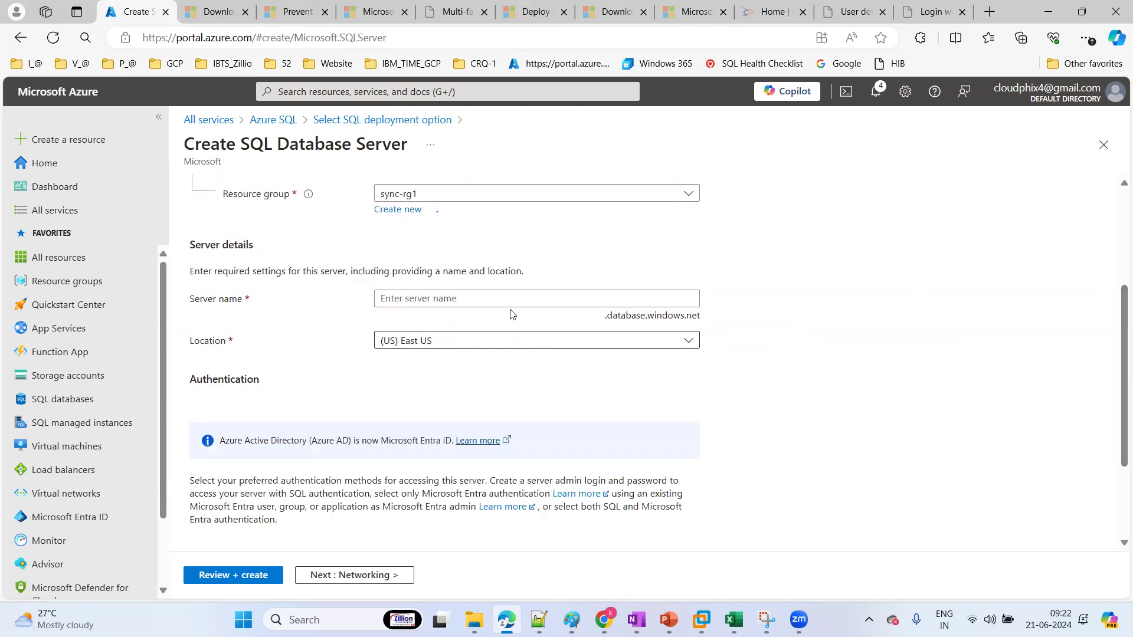
click(429, 299)
text(db1)
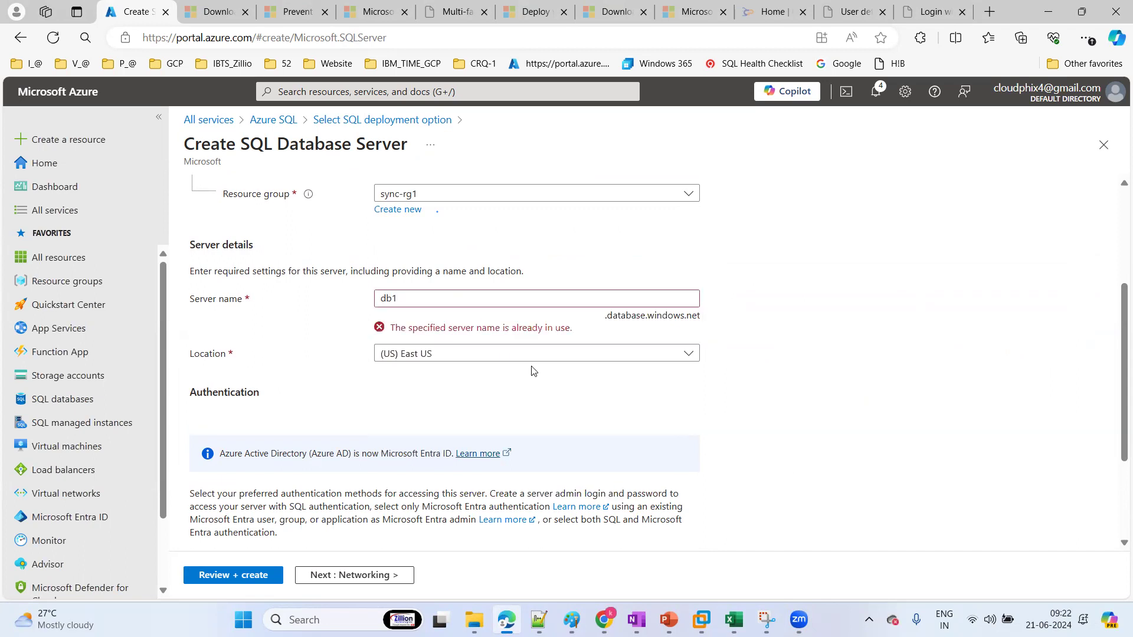
click(443, 297)
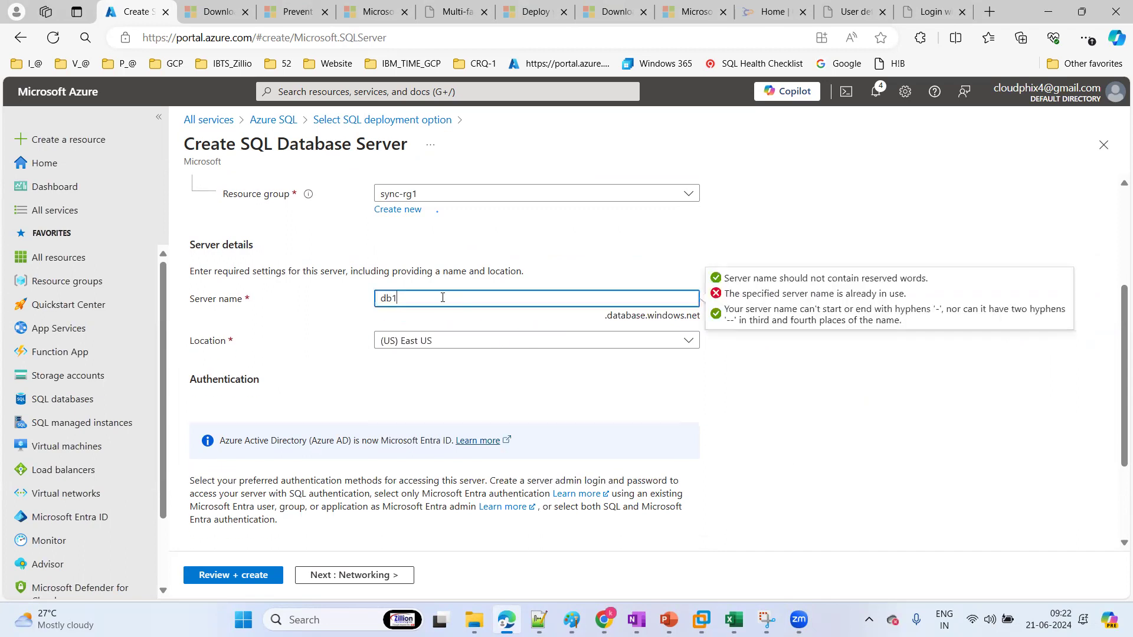
key(BackSpace)
text(2)
click(522, 395)
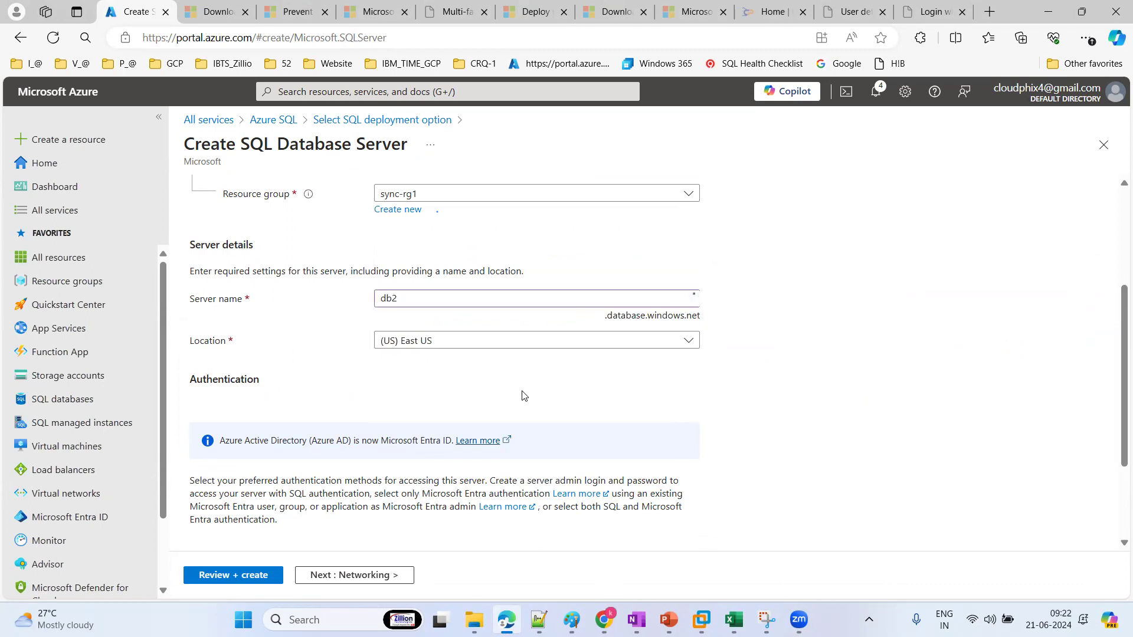
Replace the server name with cp-db1
click(426, 298)
key(BackSpace)
key(BackSpace)
key(BackSpace)
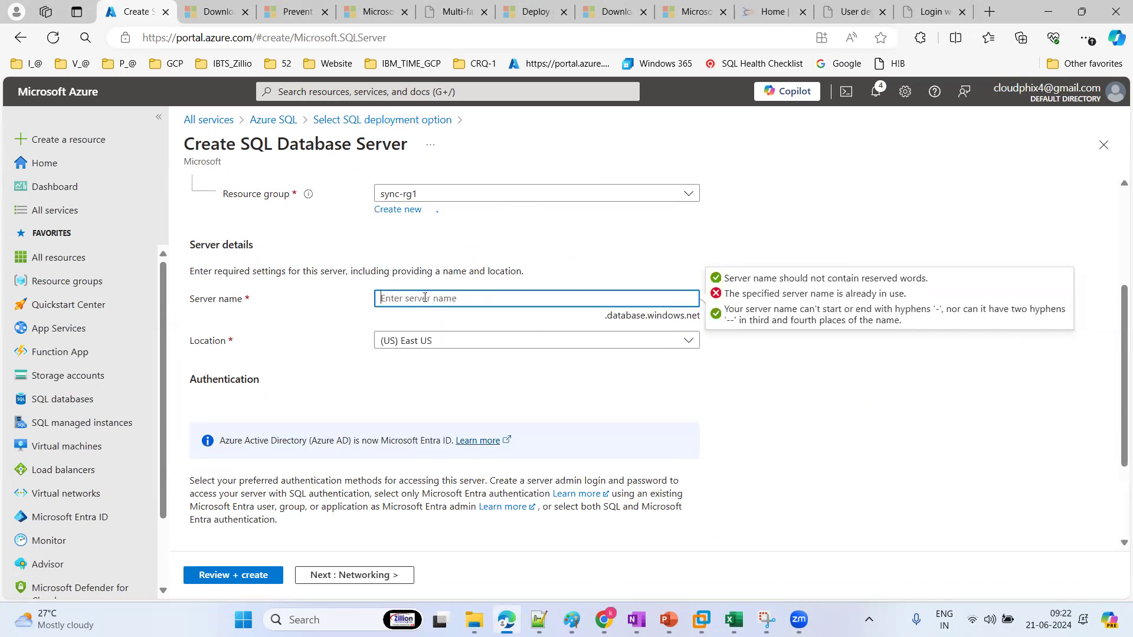
text(cp-d)
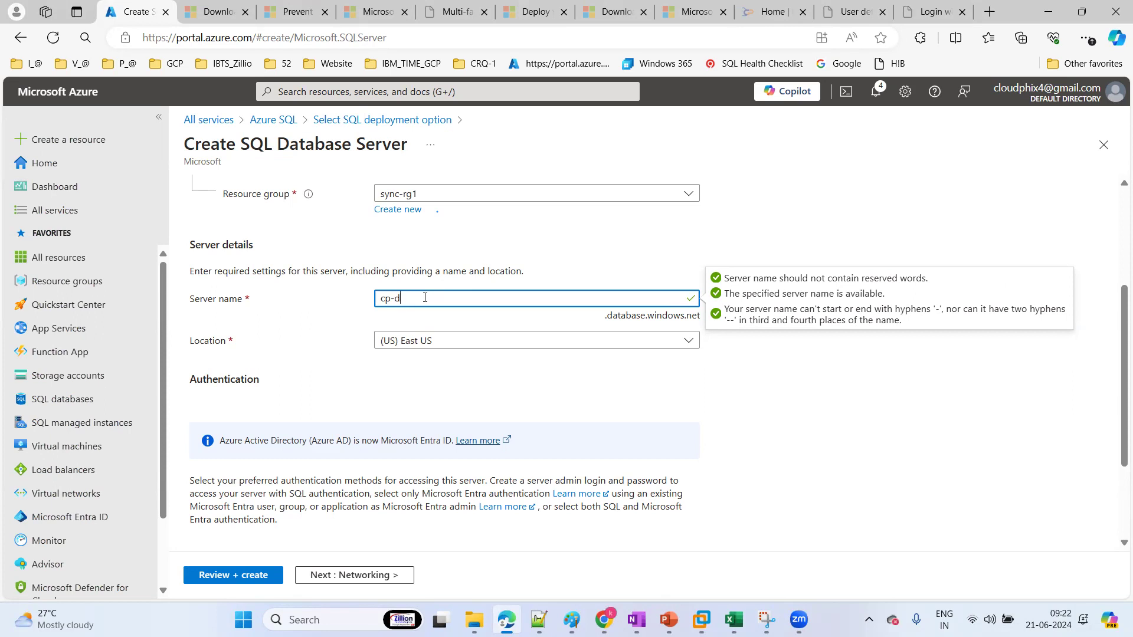
text(2)
key(BackSpace)
text(1)
click(895, 420)
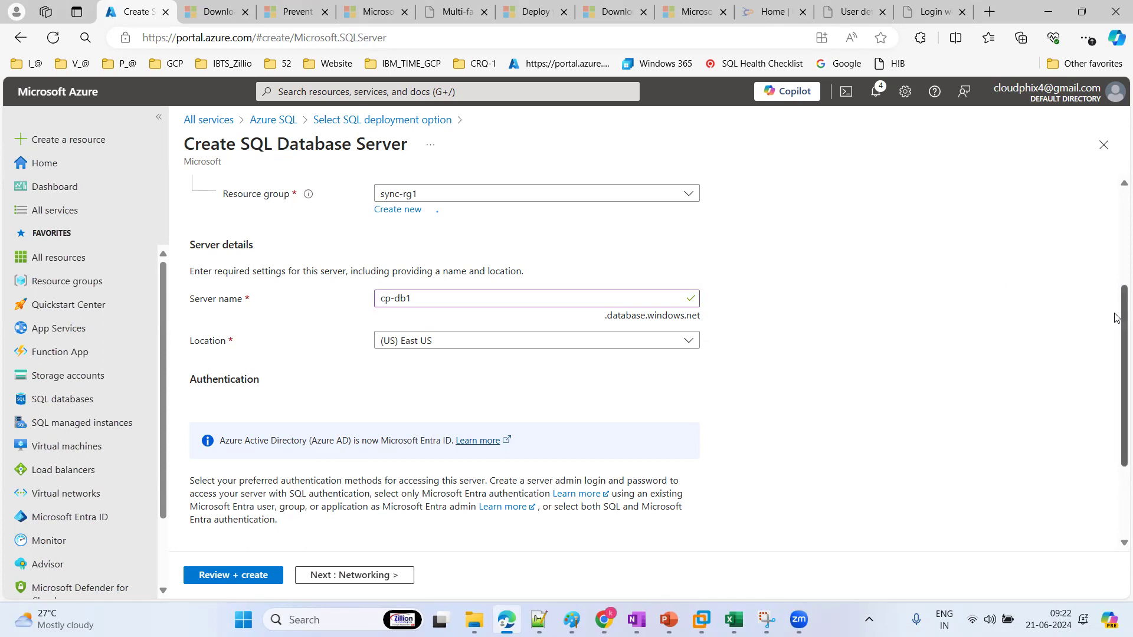
Set the server name to cp-az-sql-srv-01
scroll(1117, 313, up, 2)
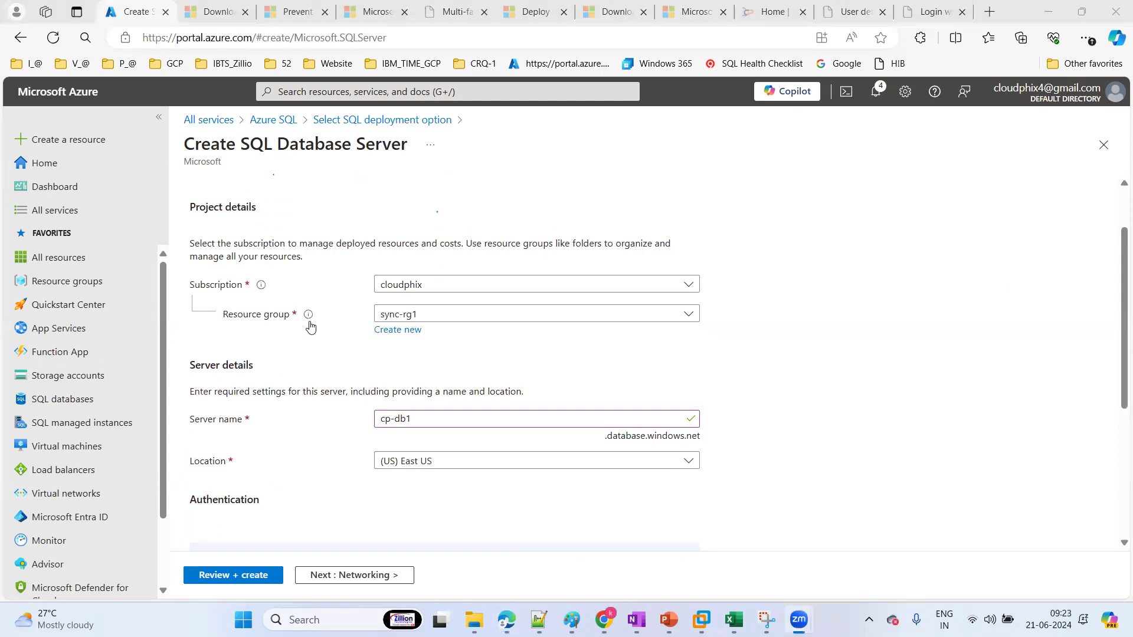
mouse_move(309, 322)
click(426, 420)
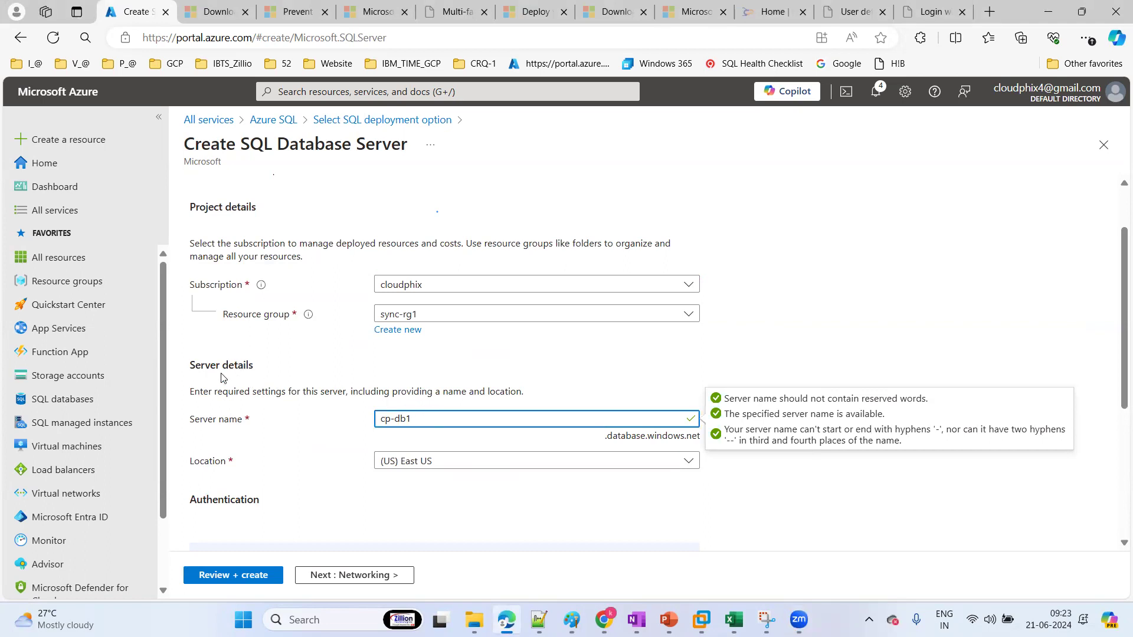
key(BackSpace)
key(BackSpace)
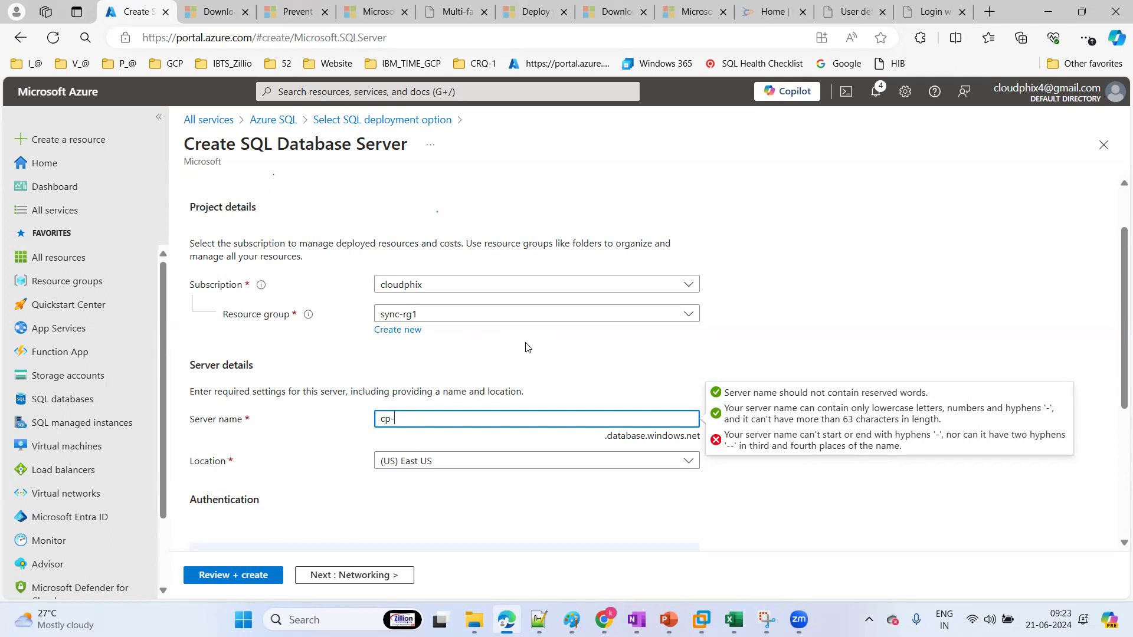
text(az-sql-srv-01)
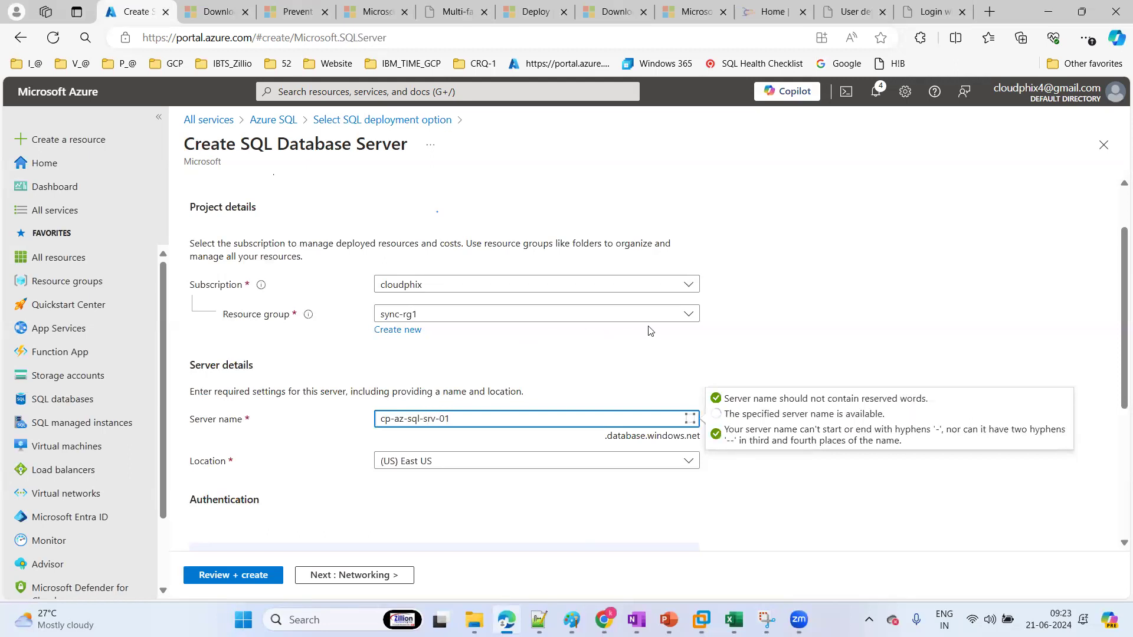
click(662, 353)
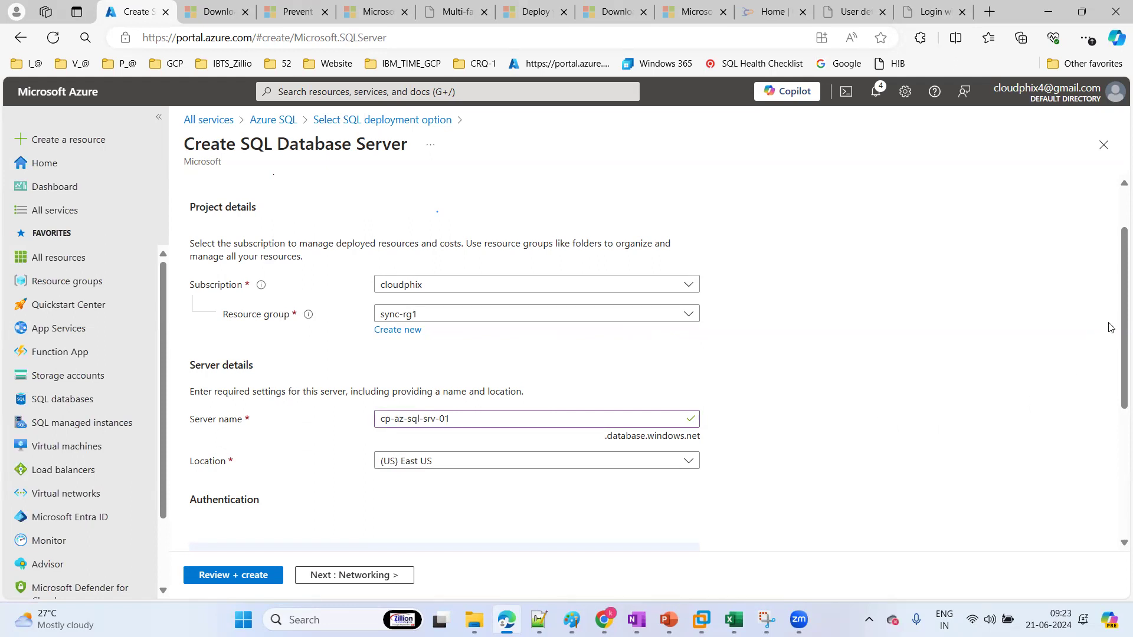
Choose SQL authentication for the server and set the server admin login to sqladmin
scroll(1117, 293, down, 5)
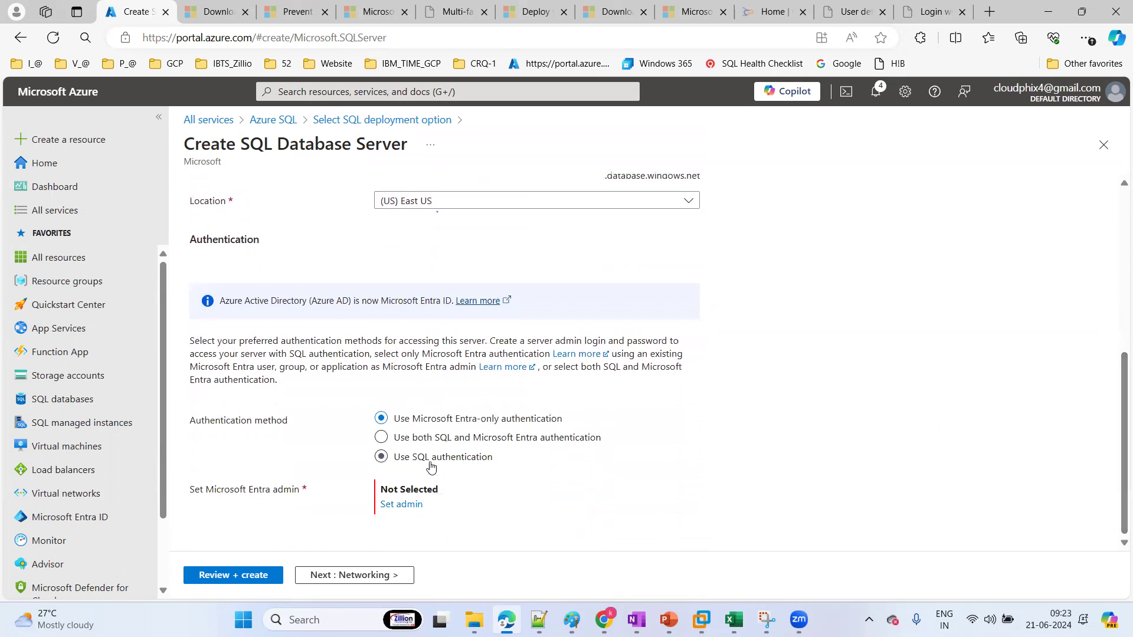
click(431, 465)
click(402, 490)
text(sqla)
key(Tab)
key(Tab)
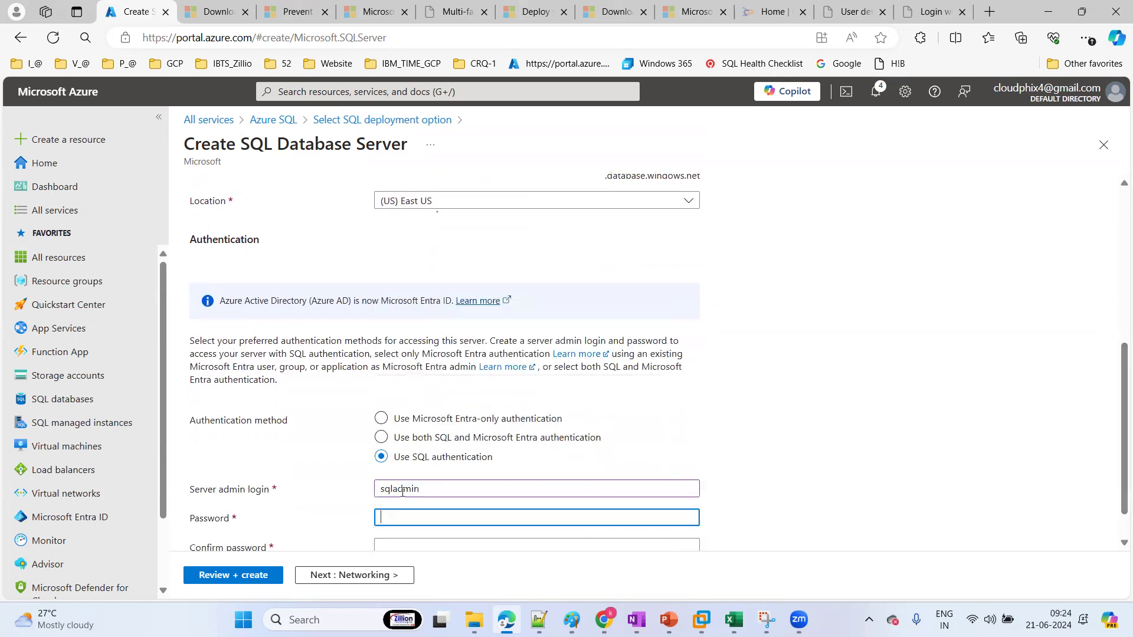
Enter the server admin password and repeat it in the confirmation field
text(•)
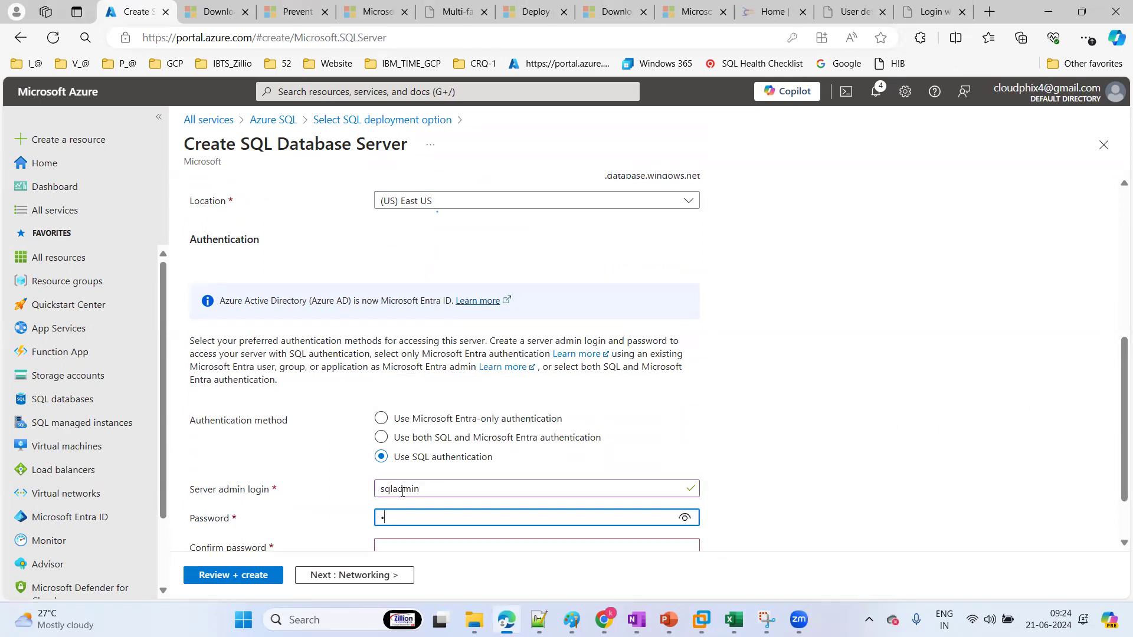
key(BackSpace)
text(••••••••••)
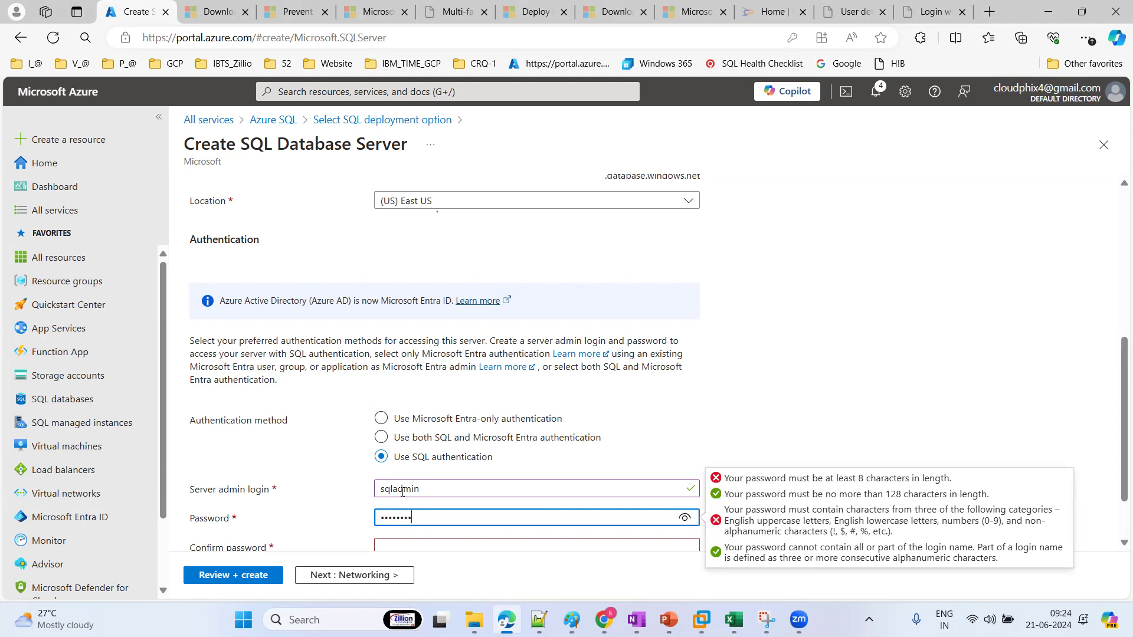
key(Tab)
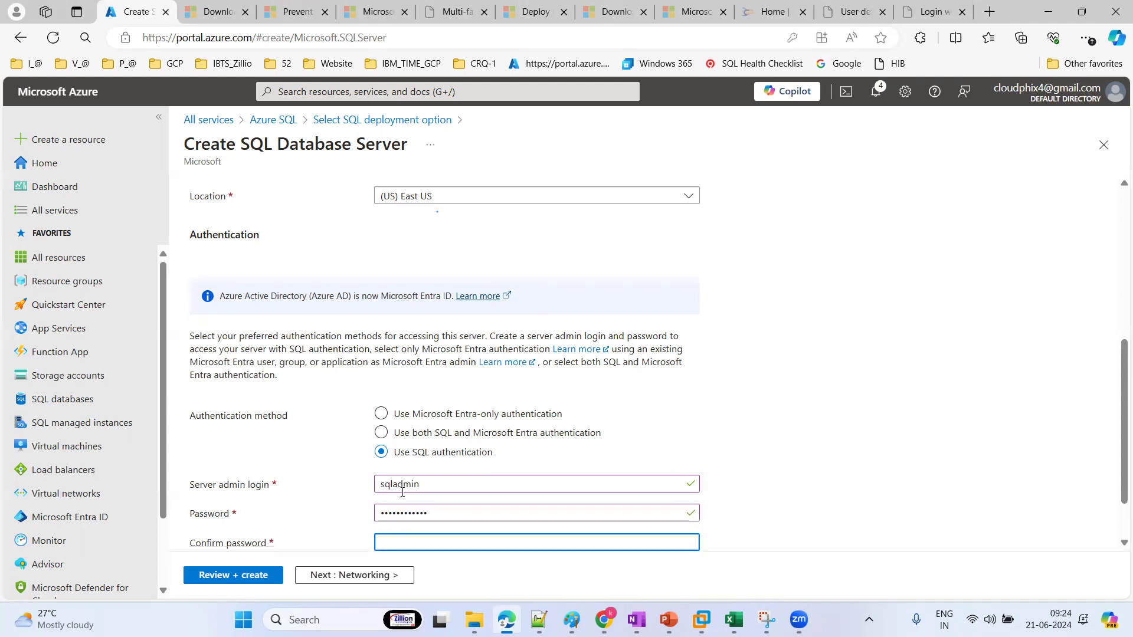
text(•••••••••••)
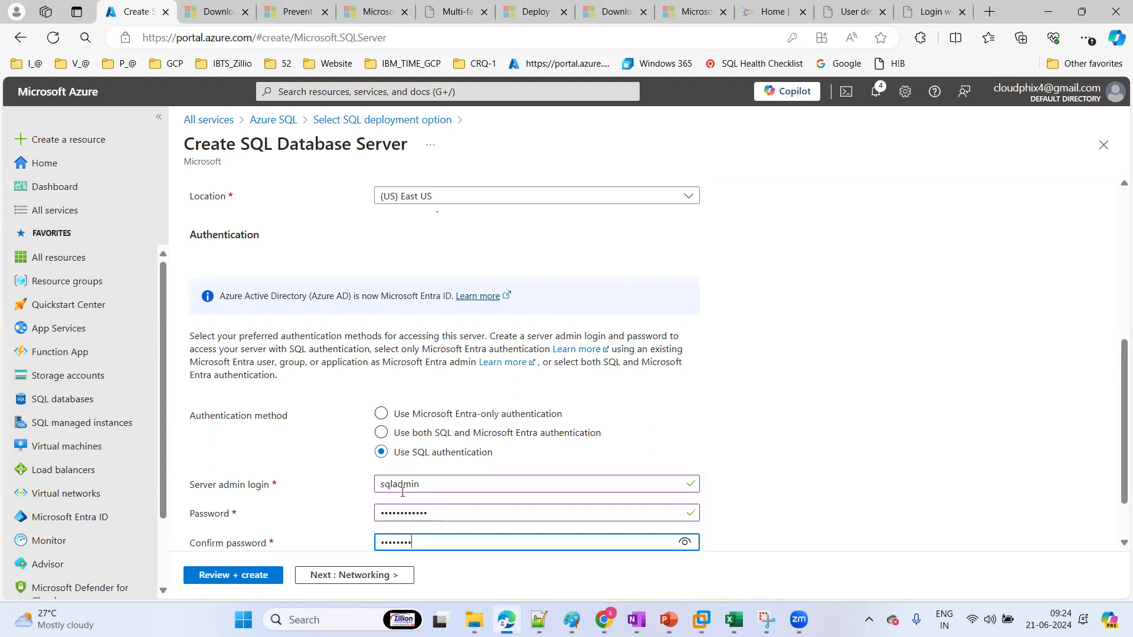
Allow Azure services and resources to access the server, and review the security and additional settings before returning to networking
click(358, 575)
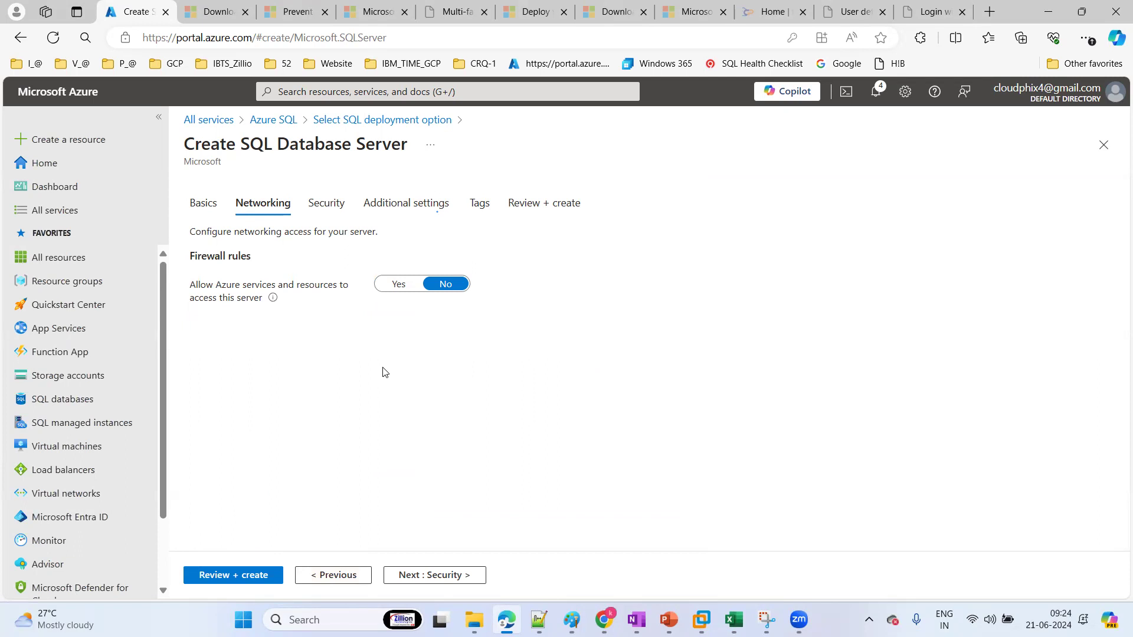
click(393, 290)
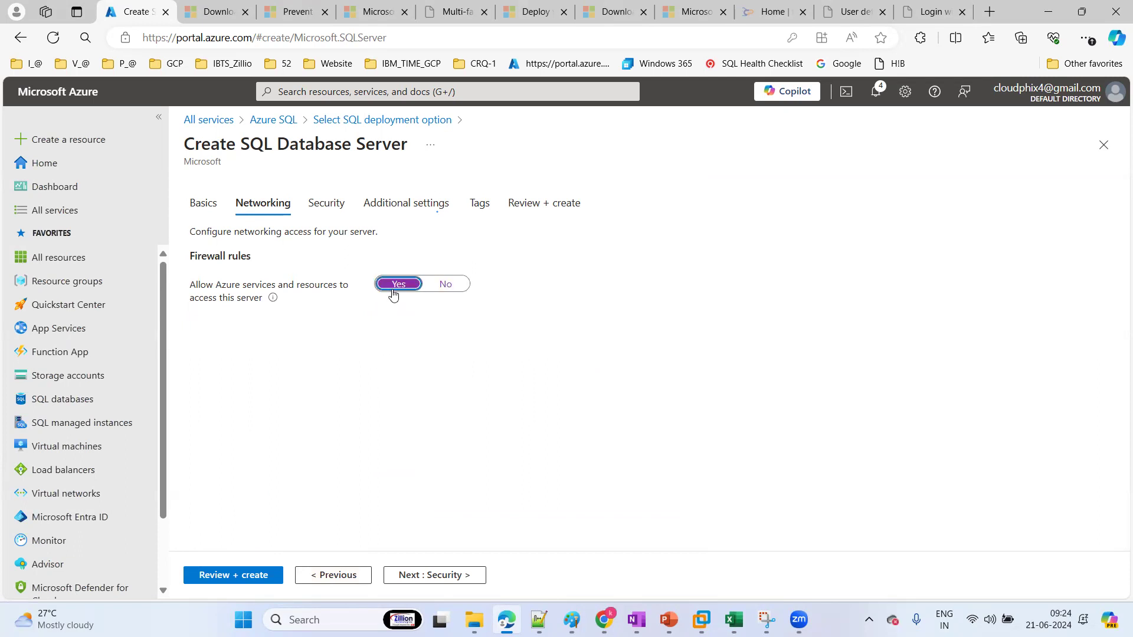
click(429, 576)
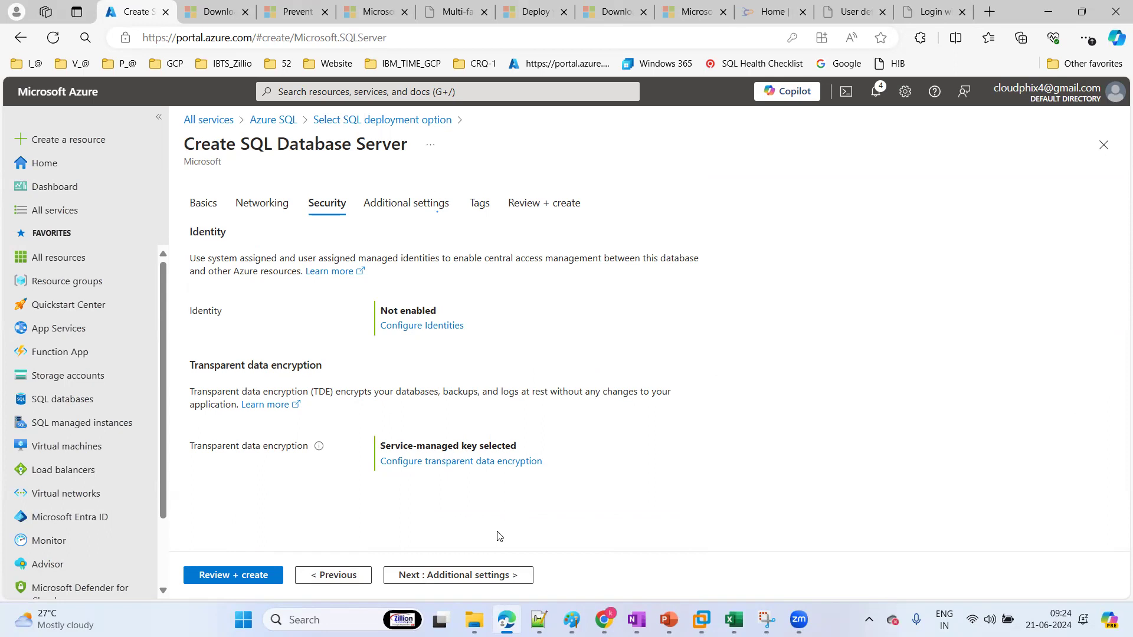
click(463, 576)
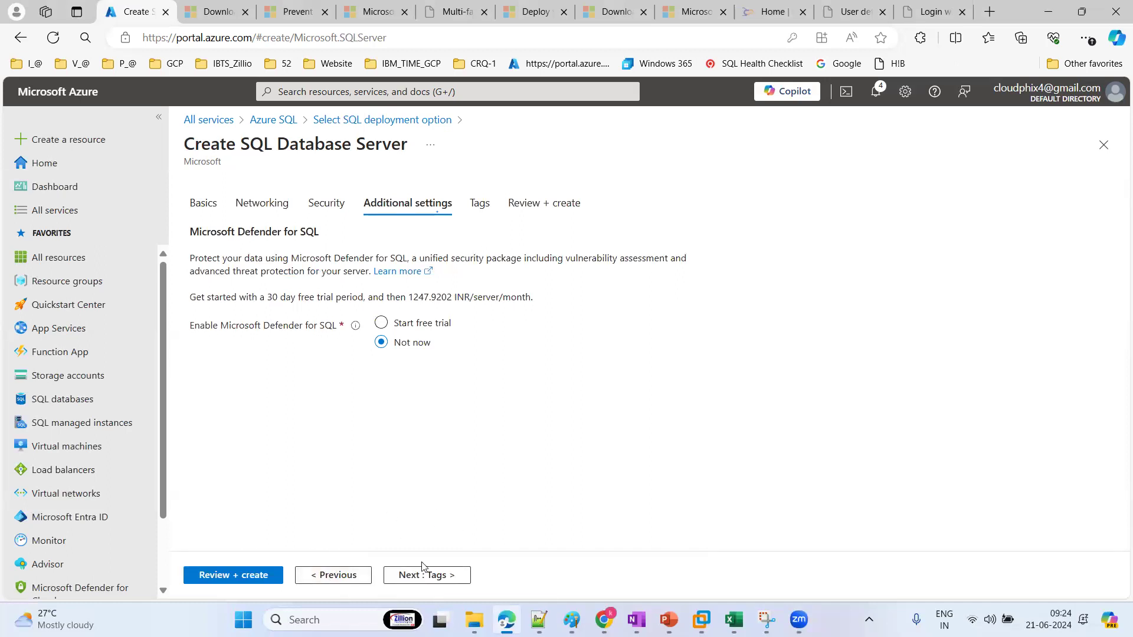
click(349, 580)
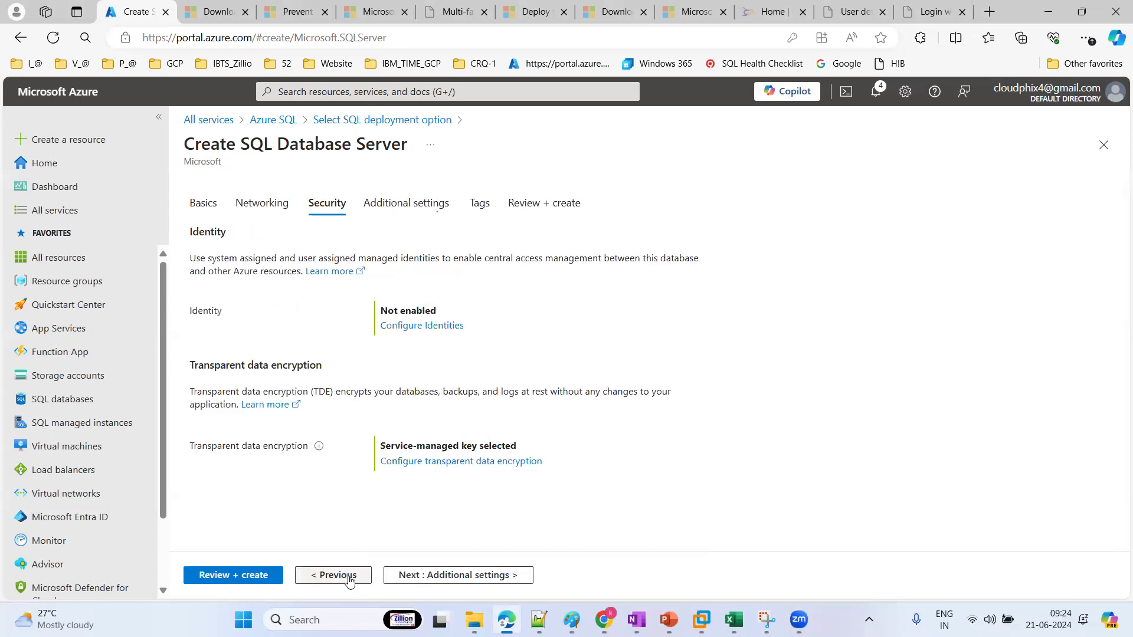
click(350, 580)
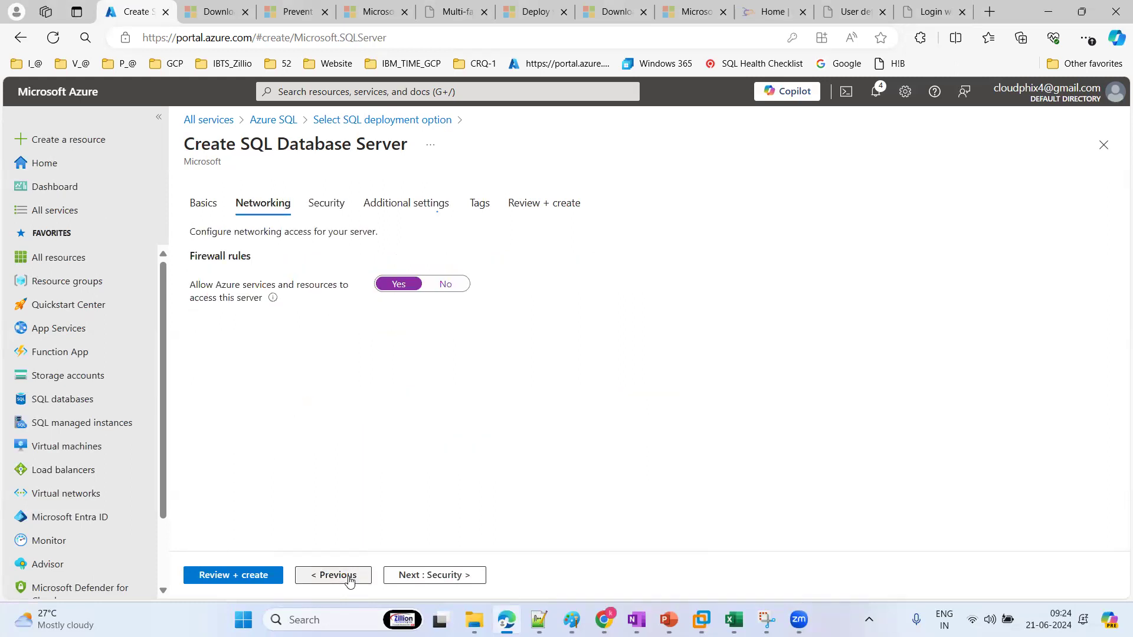
Go through the remaining security settings and the configuration summary, and create the SQL database server
click(431, 583)
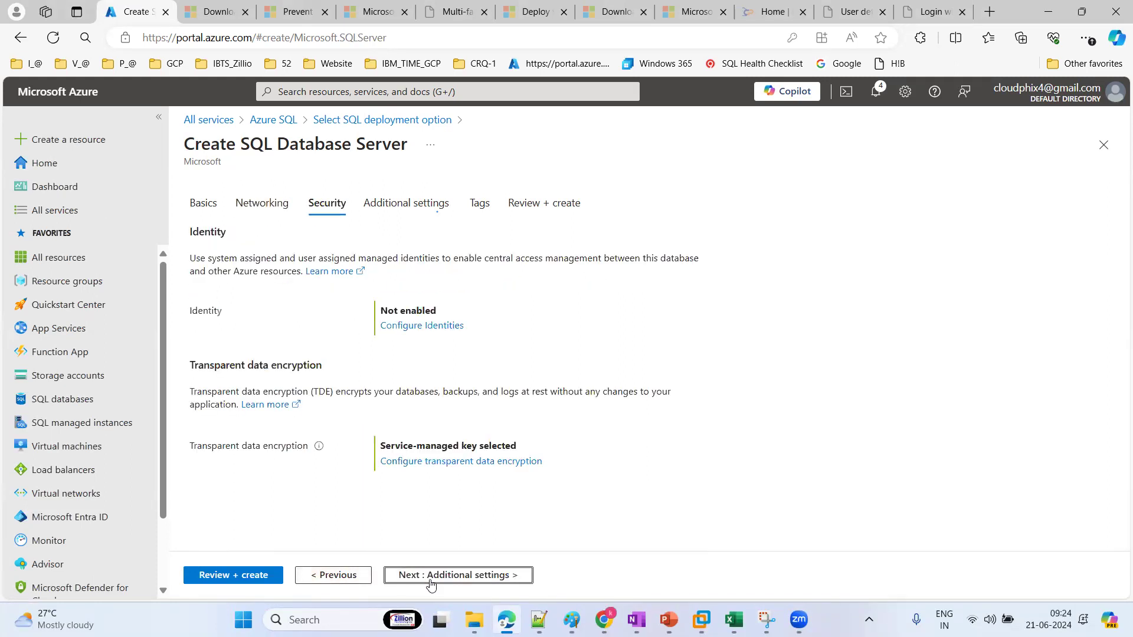
click(430, 575)
click(226, 578)
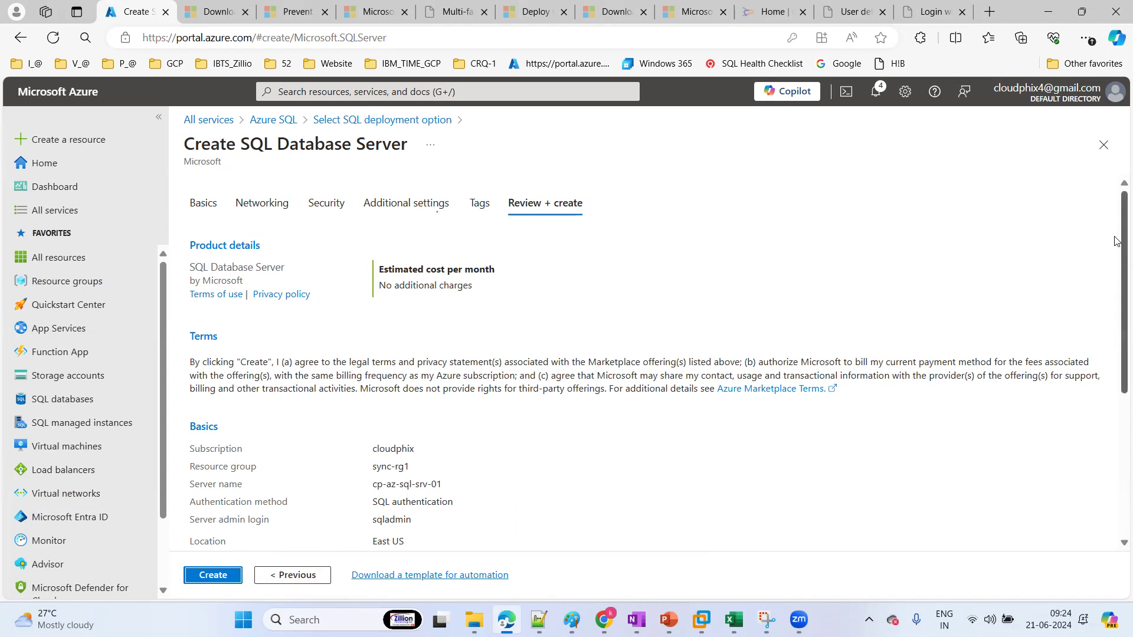
scroll(1109, 413, down, 5)
scroll(1107, 412, up, 5)
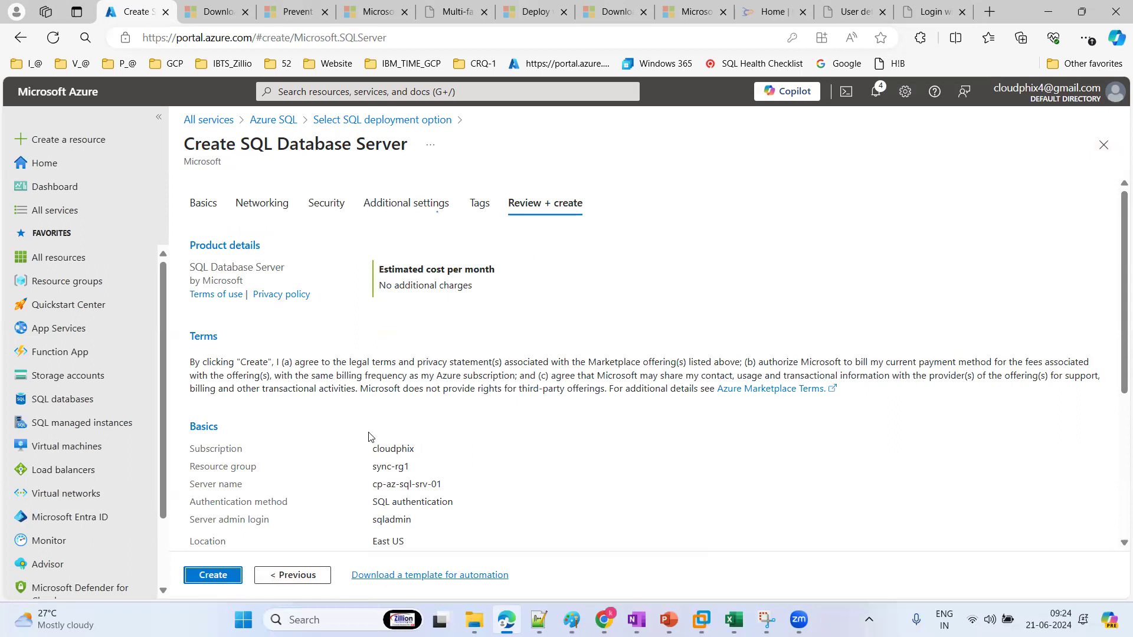
click(212, 576)
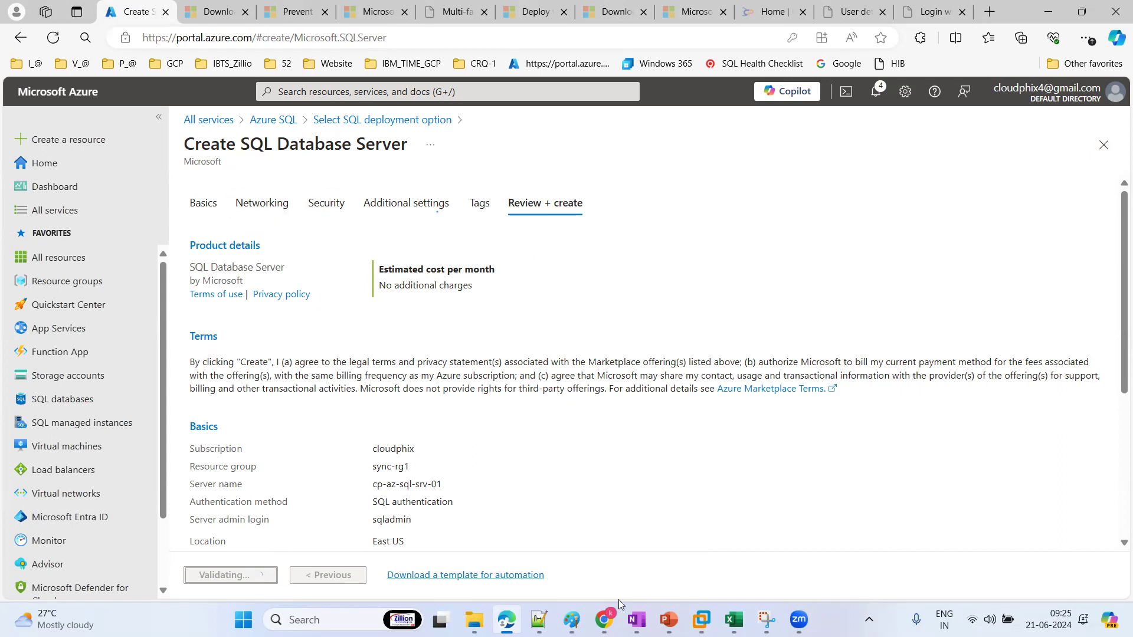
Switch to the Azure Data Sync drawing in Paint and pencil tick strokes beside Resource group, Azure SQL Server and Azure Database under case-1
mouse_move(572, 620)
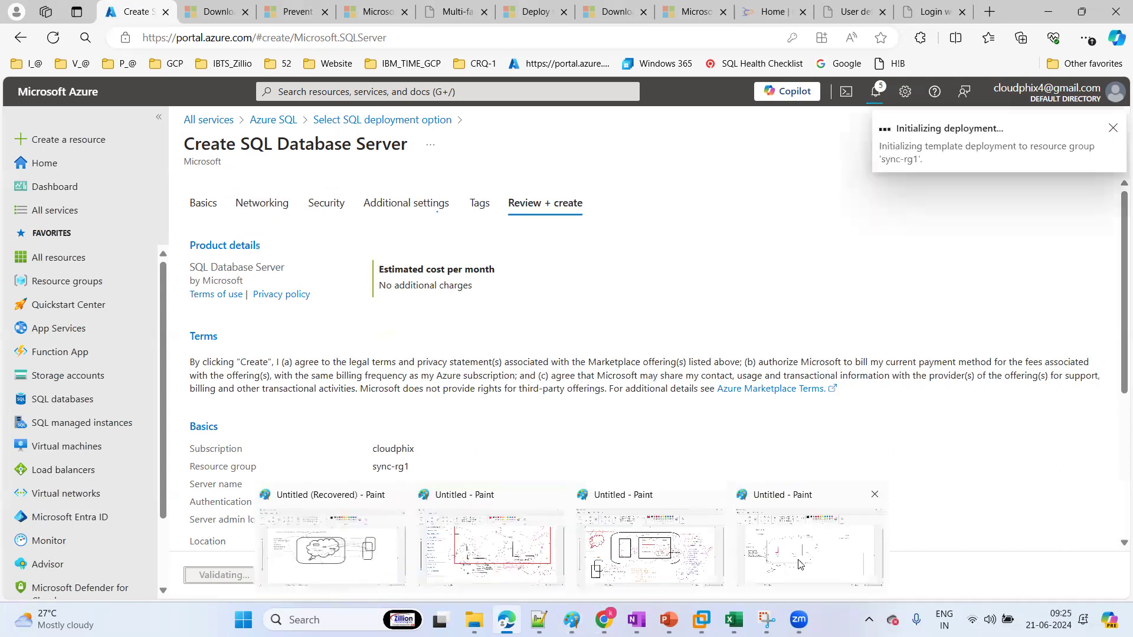
click(798, 564)
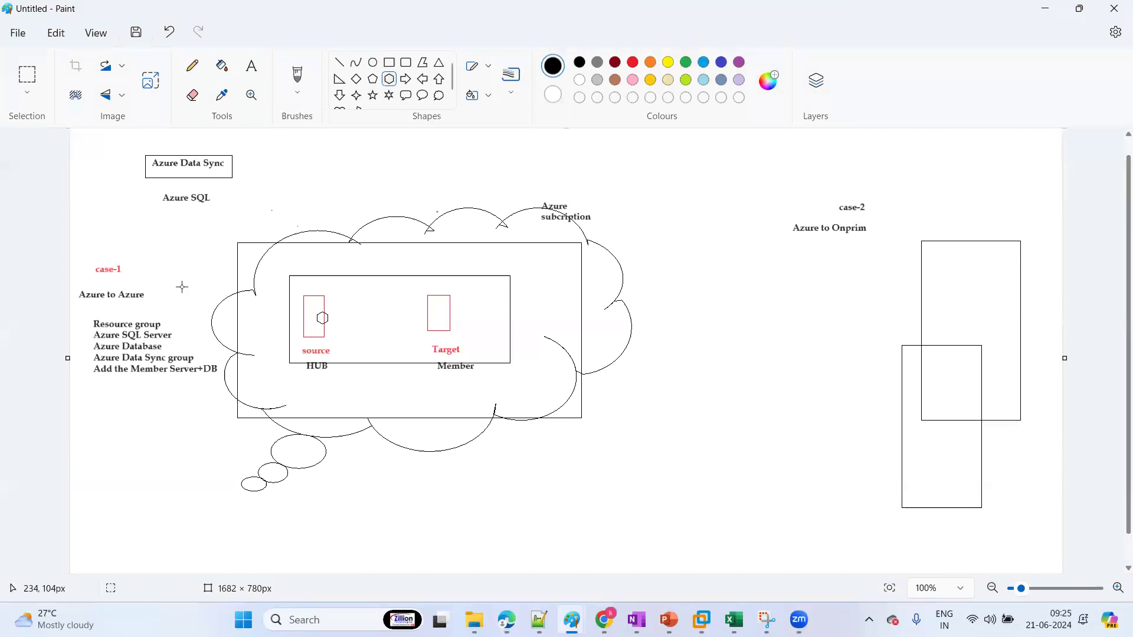
click(192, 65)
drag(173, 318, 198, 301)
drag(174, 341, 217, 300)
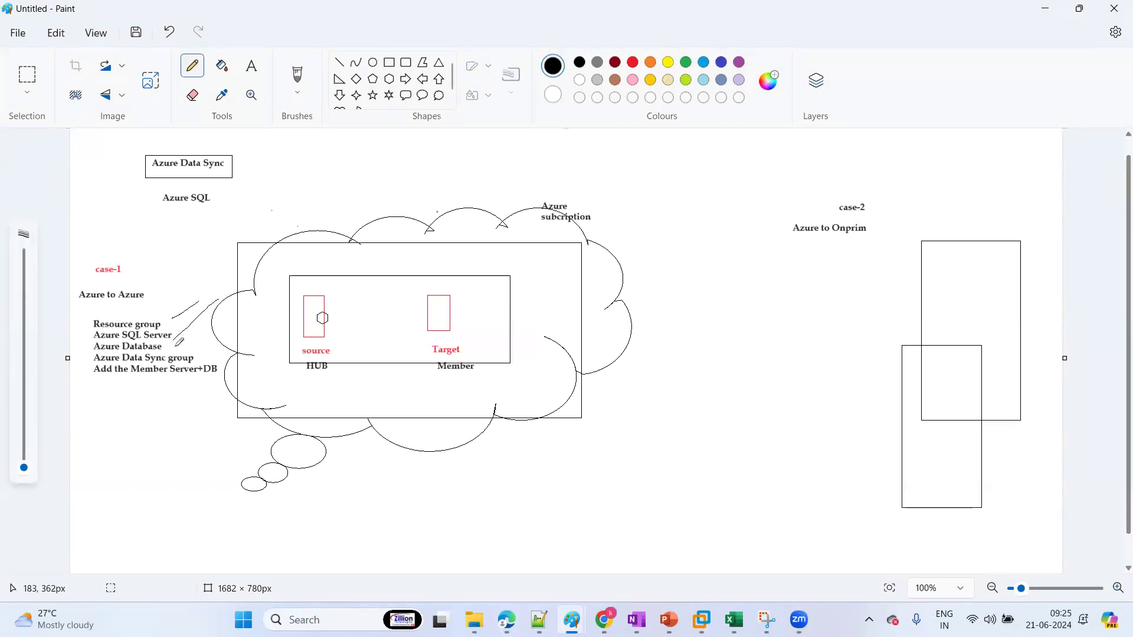
drag(174, 348, 207, 333)
Switch back to the Azure portal in Edge and refresh the SQL server's deployment status
mouse_move(603, 620)
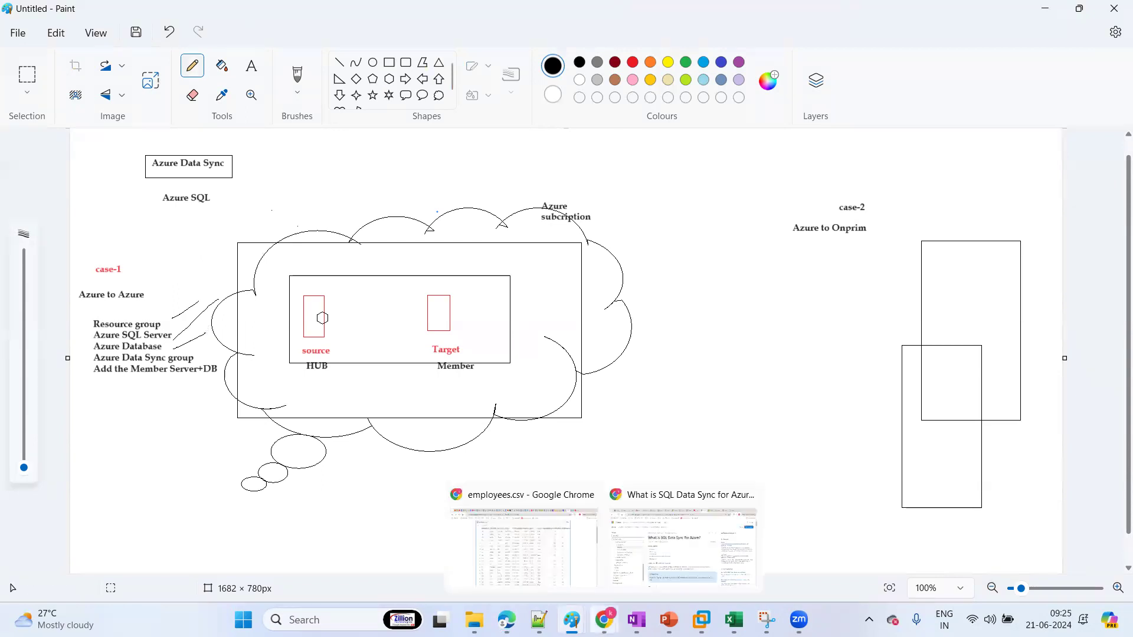
mouse_move(506, 620)
click(534, 549)
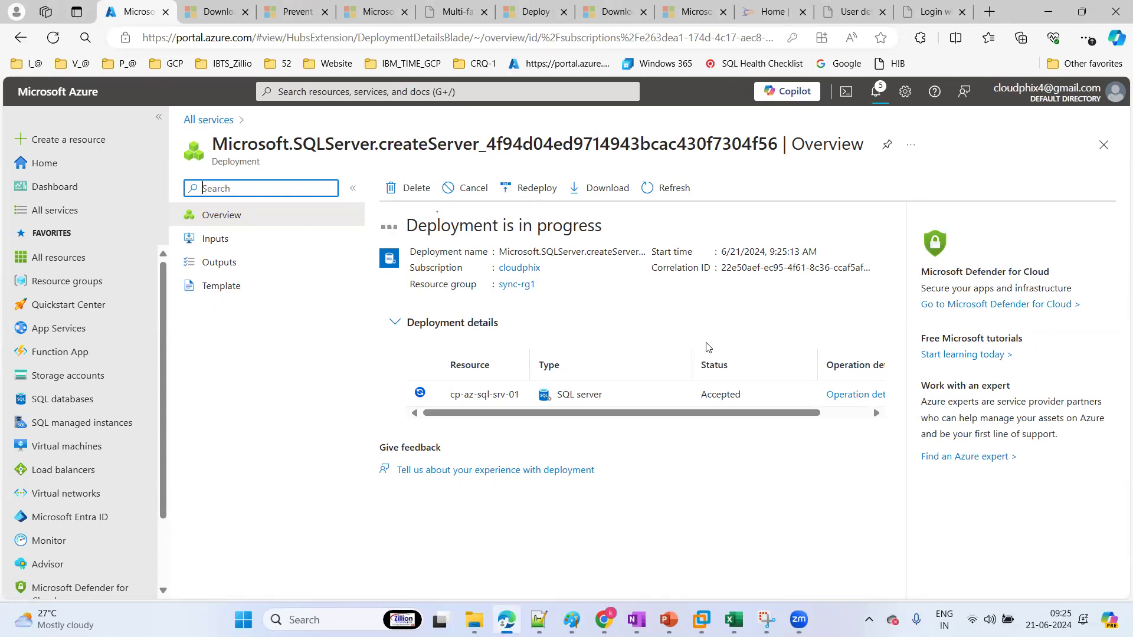
click(666, 188)
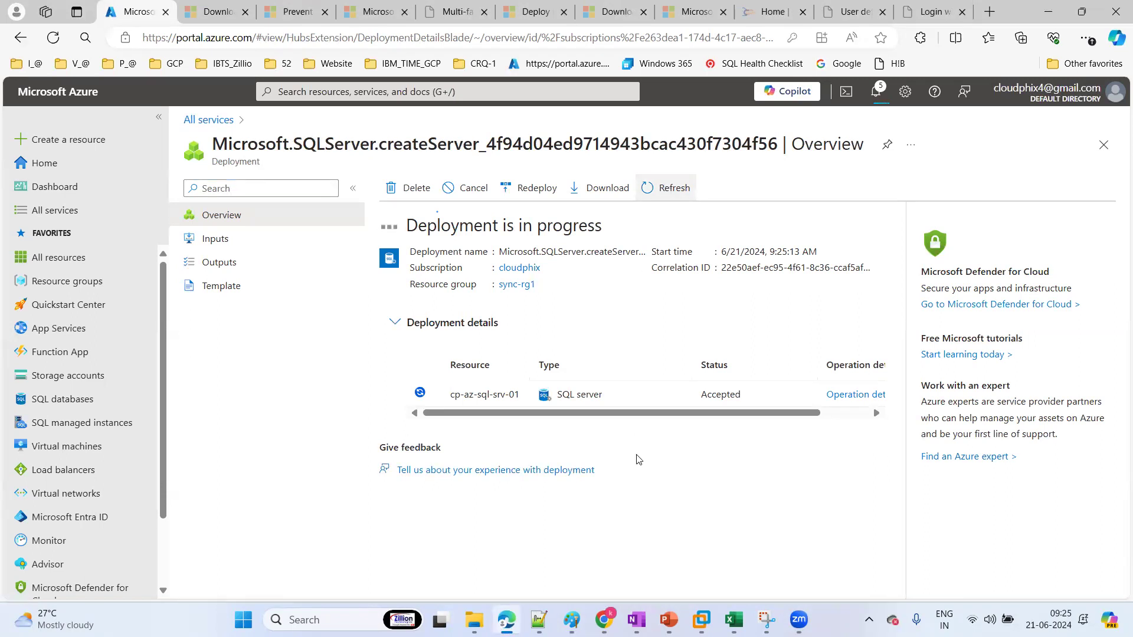
Return to the Azure Data Sync drawing in Paint and pencil a cross beside the lower rectangle of case-2
mouse_move(572, 619)
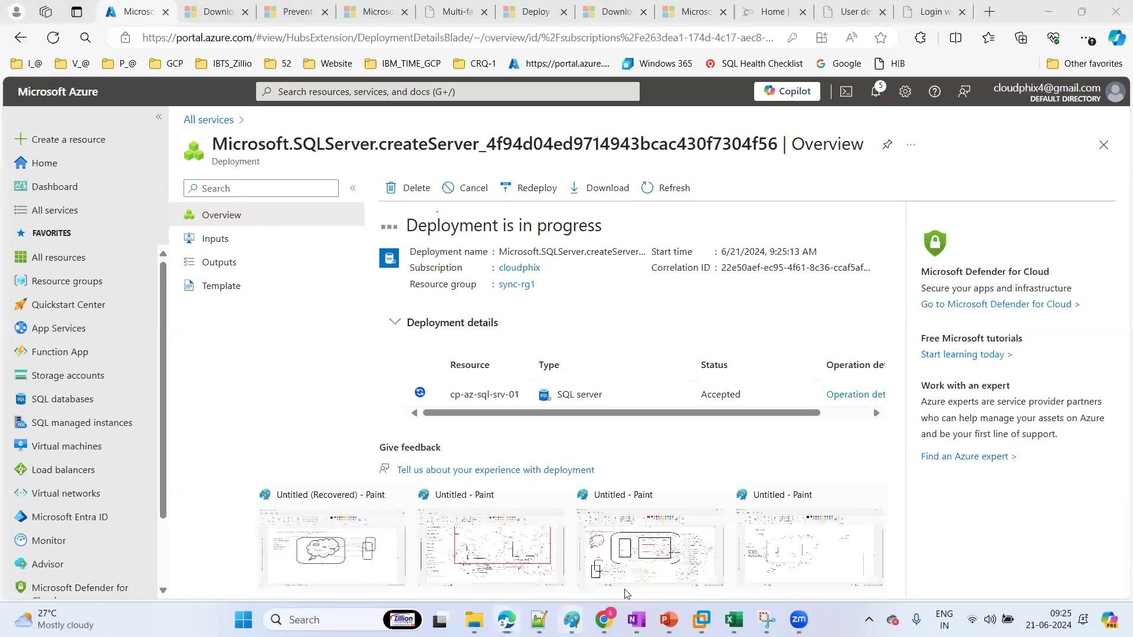
click(796, 552)
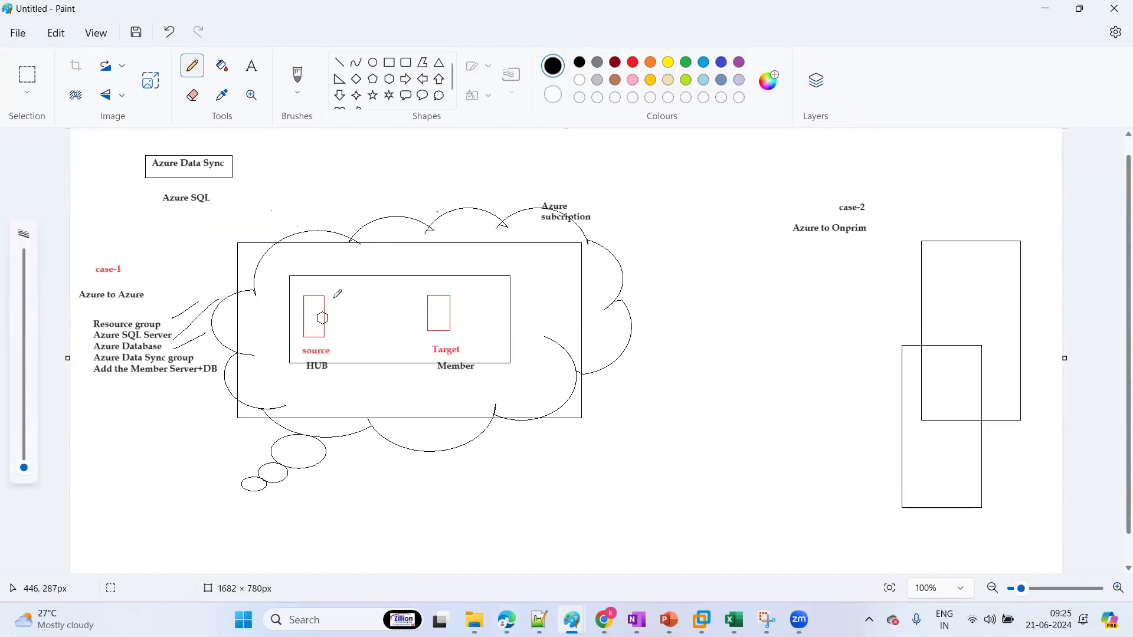
drag(874, 485, 857, 533)
drag(849, 495, 898, 508)
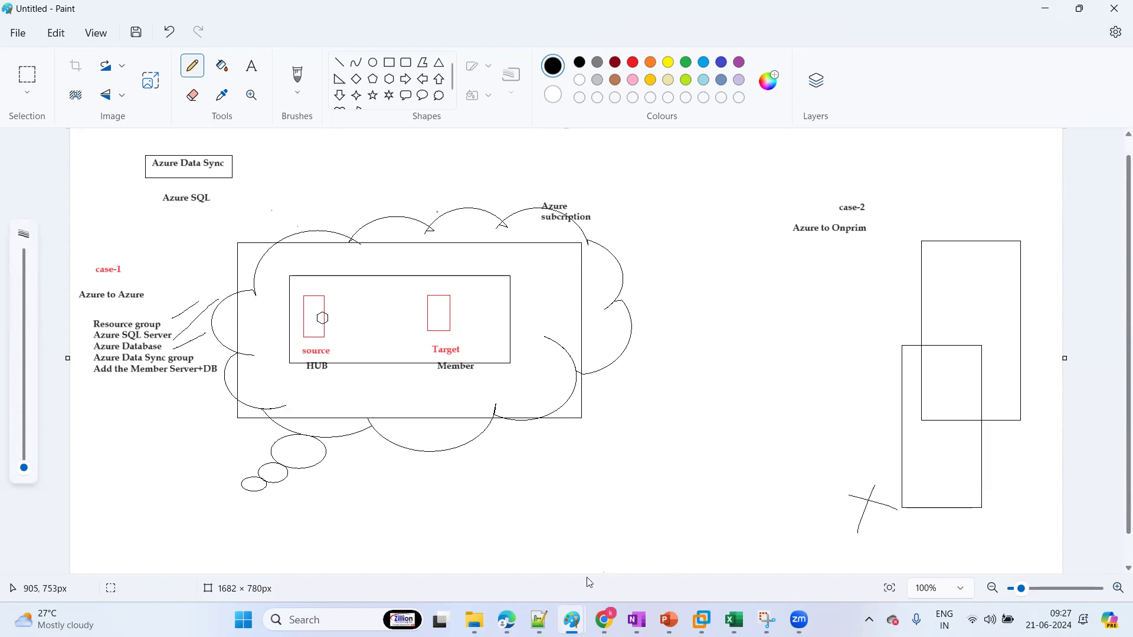
Switch to the Azure portal in Edge and open the deployed server cp-az-sql-srv-01 from its deployment overview
mouse_move(507, 620)
click(507, 549)
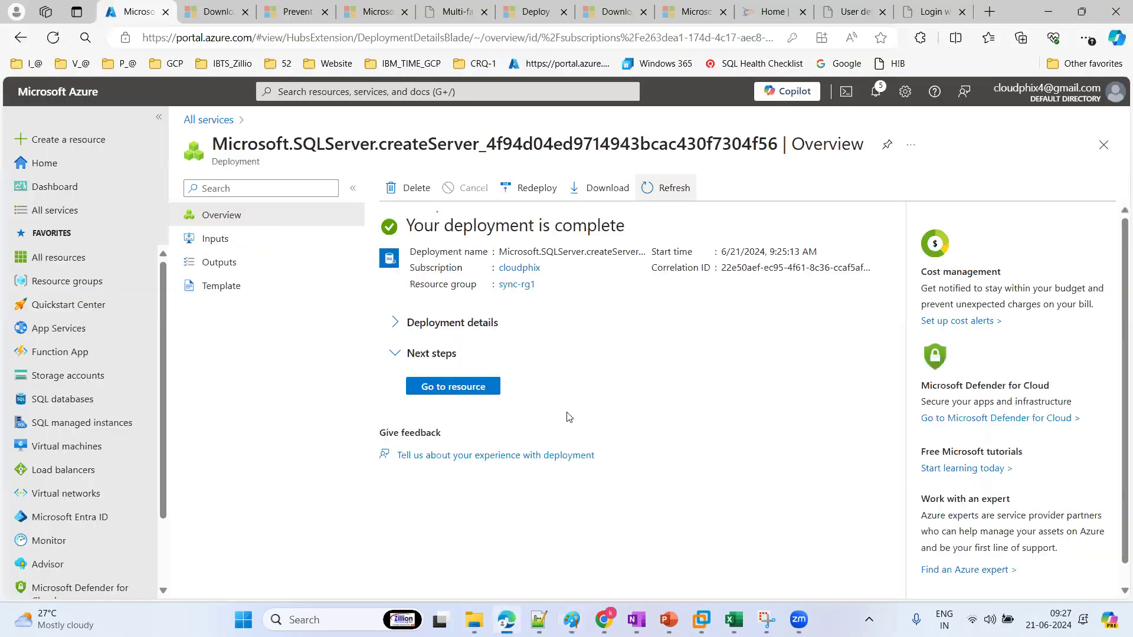
click(447, 389)
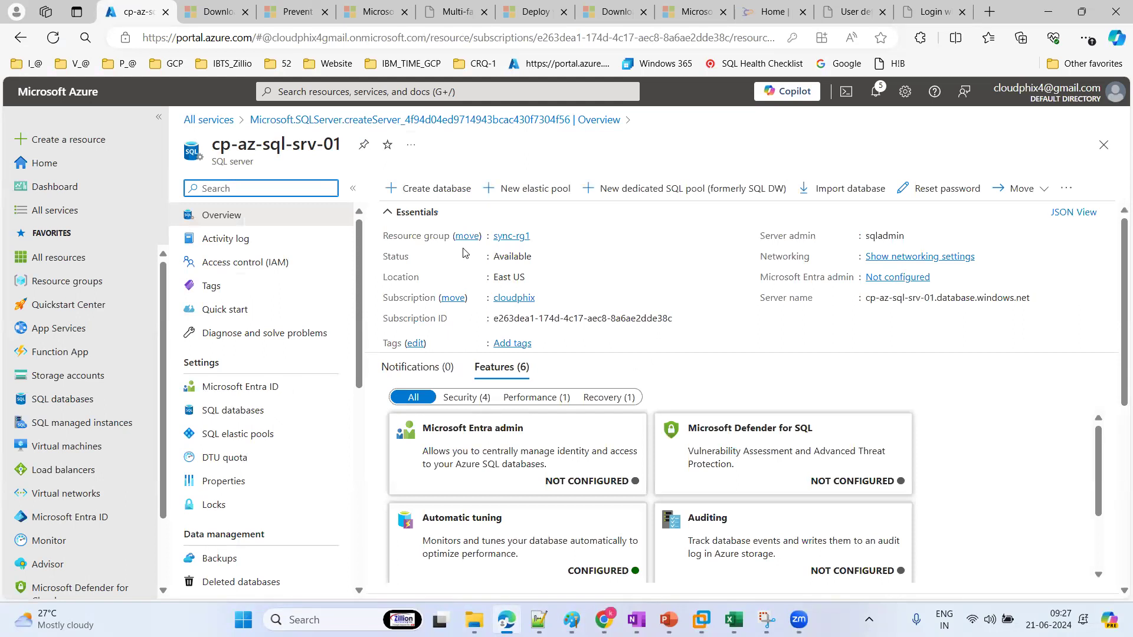
Start a new SQL database on server cp-az-sql-srv-01, review the basic settings and cost summary, and name it db1
click(428, 192)
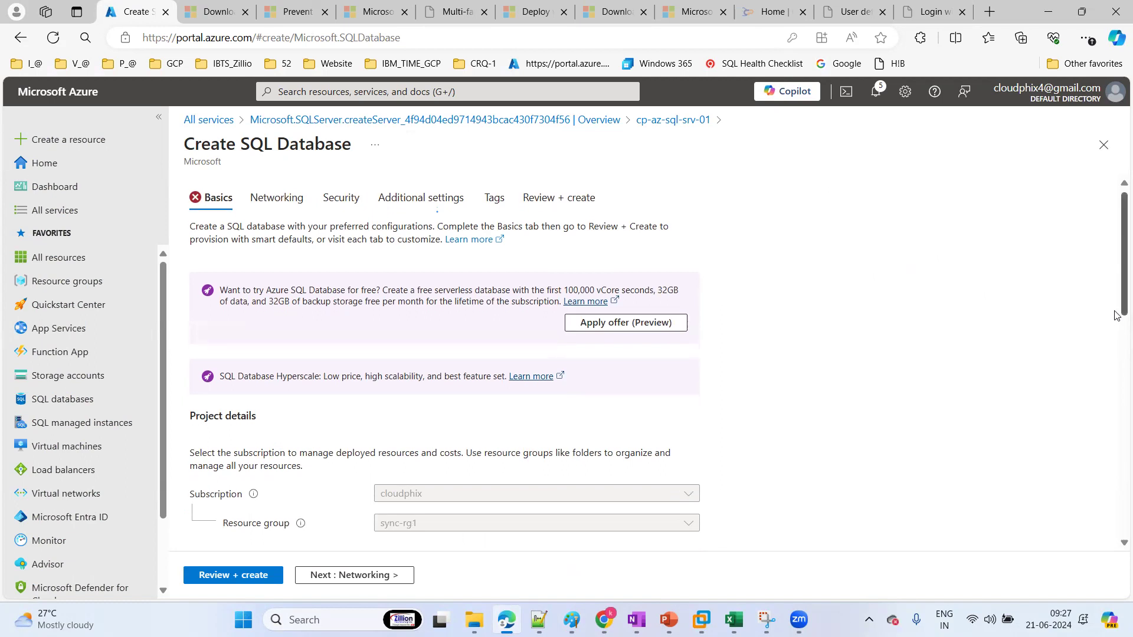
scroll(1115, 289, down, 10)
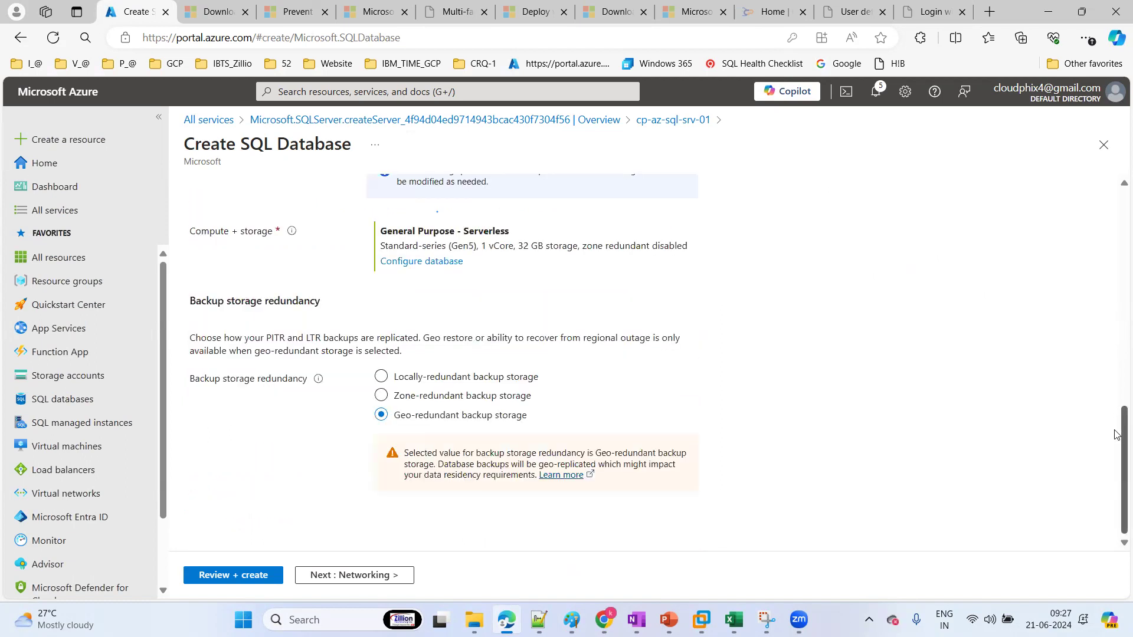
scroll(1115, 367, up, 4)
scroll(1117, 367, up, 2)
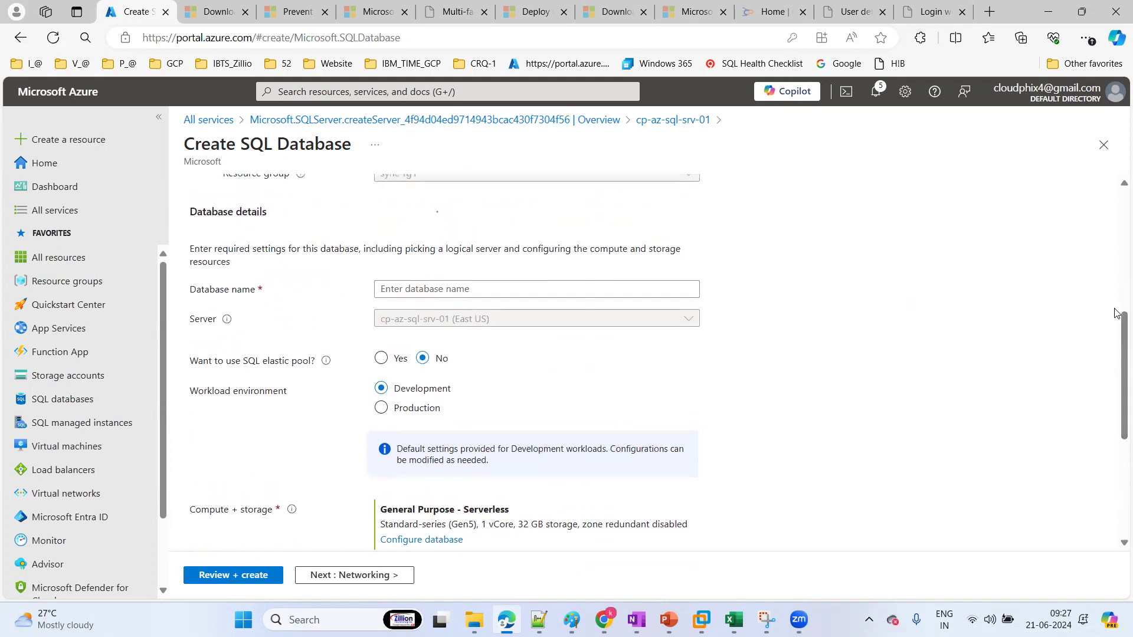
scroll(1117, 340, up, 3)
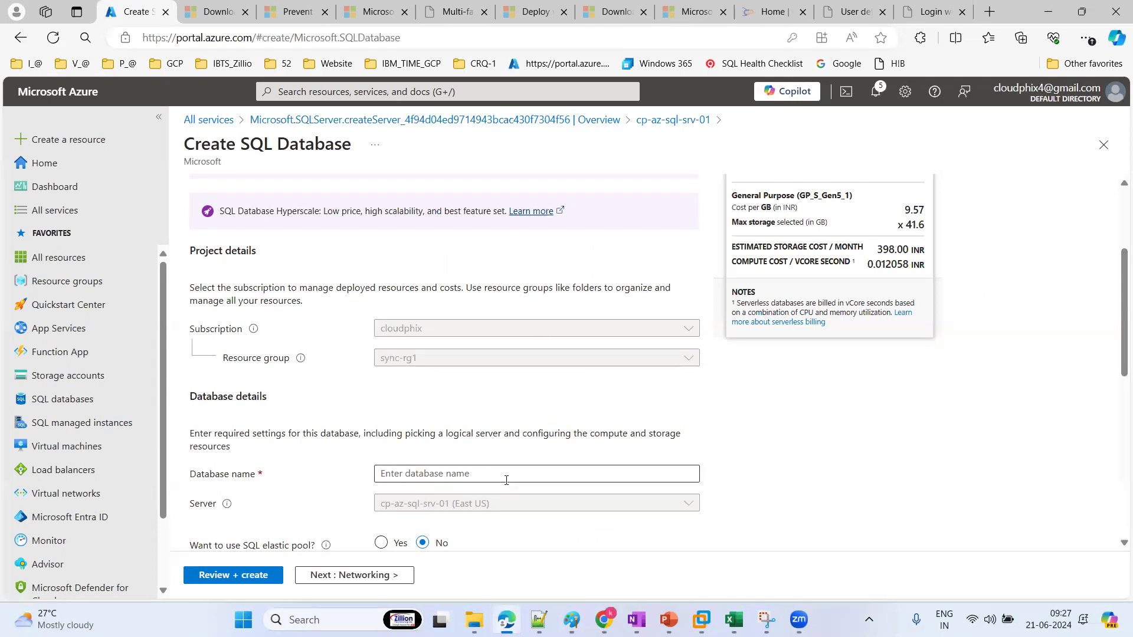
drag(1117, 319, 1115, 282)
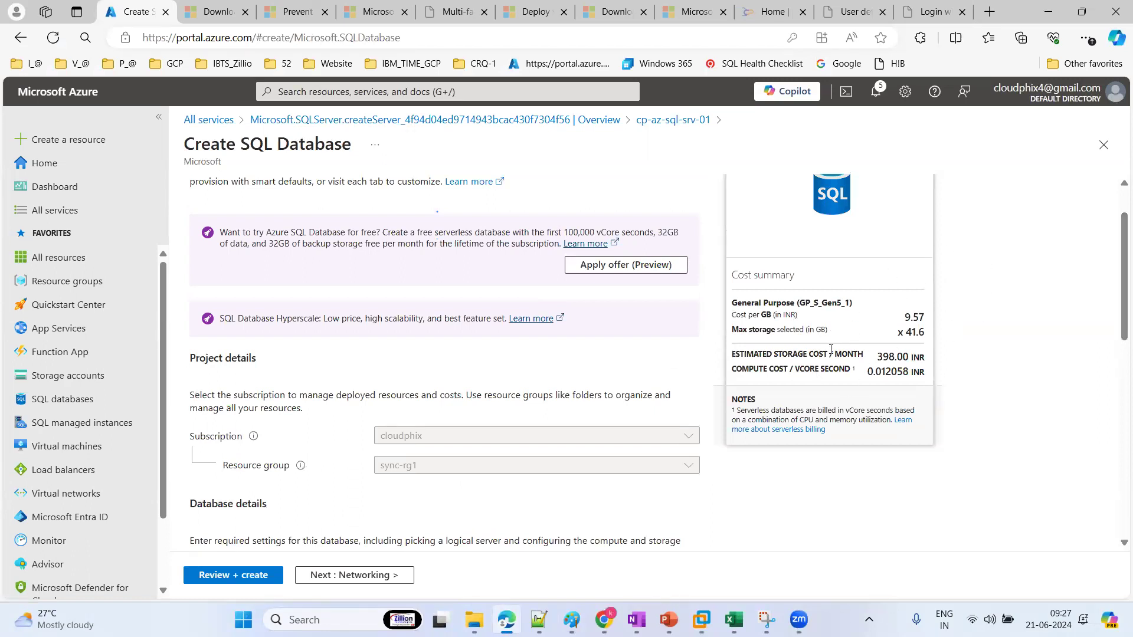
drag(1117, 284, 1116, 366)
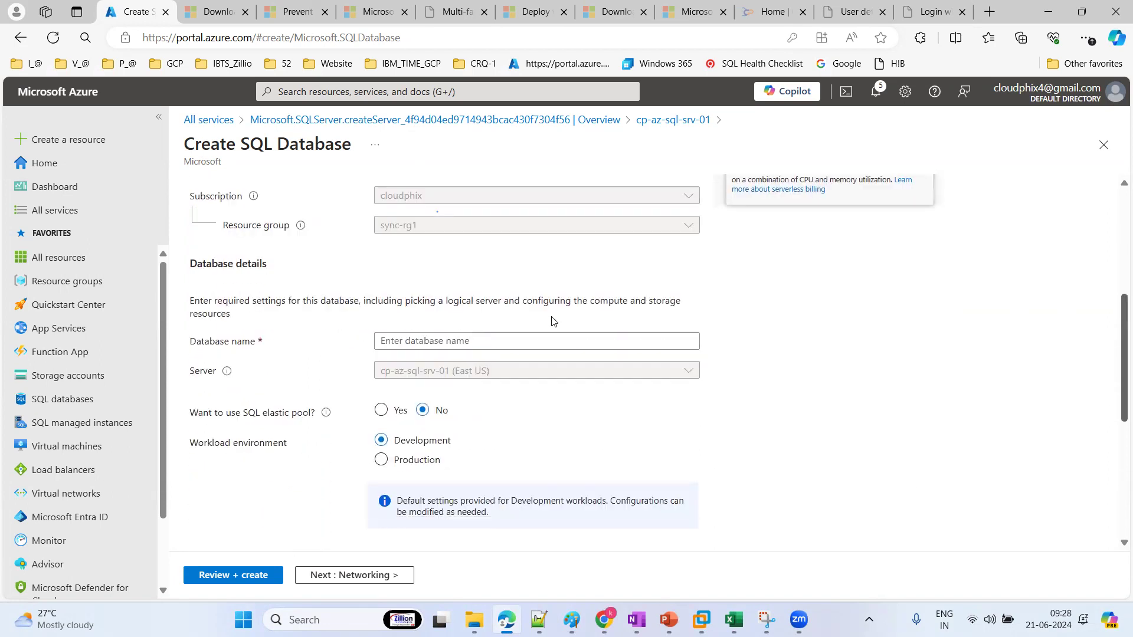
click(416, 338)
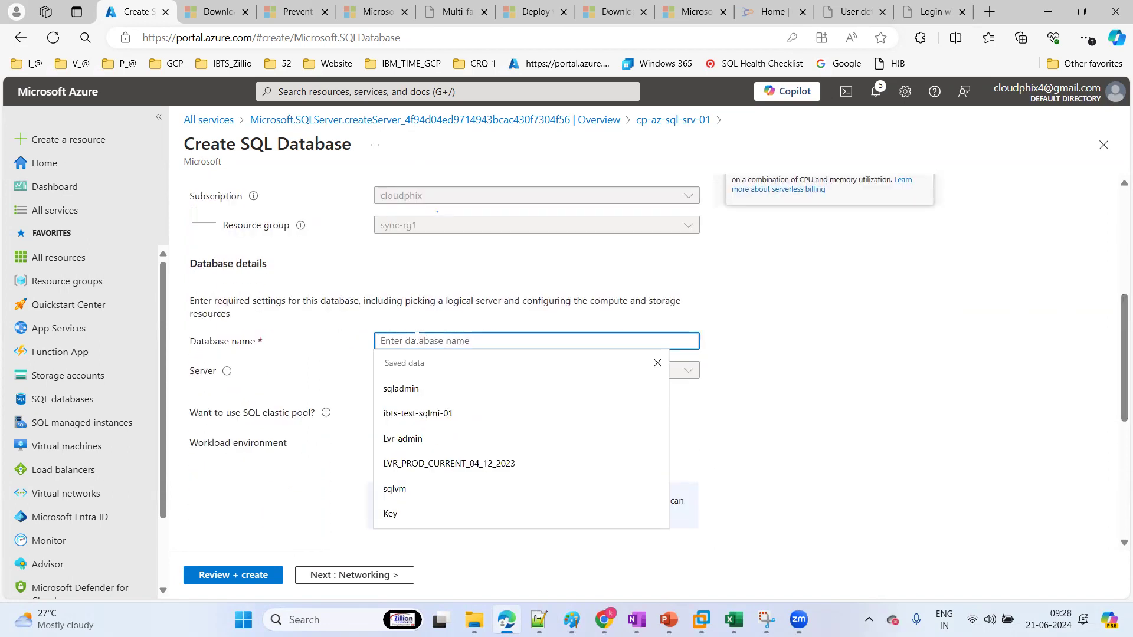
text(db1)
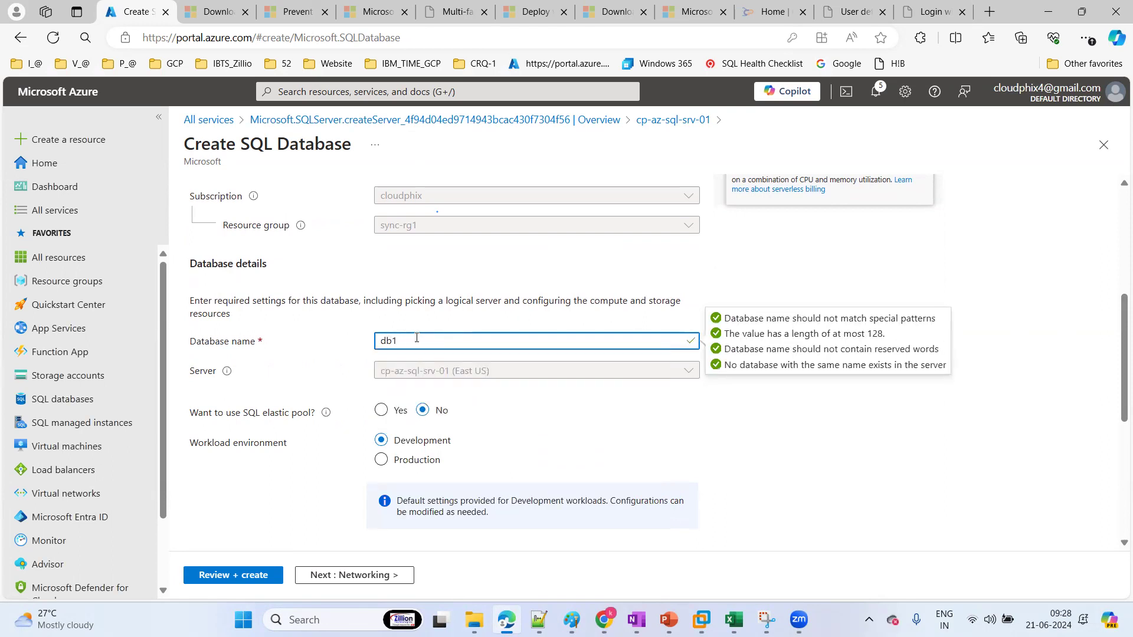
click(716, 412)
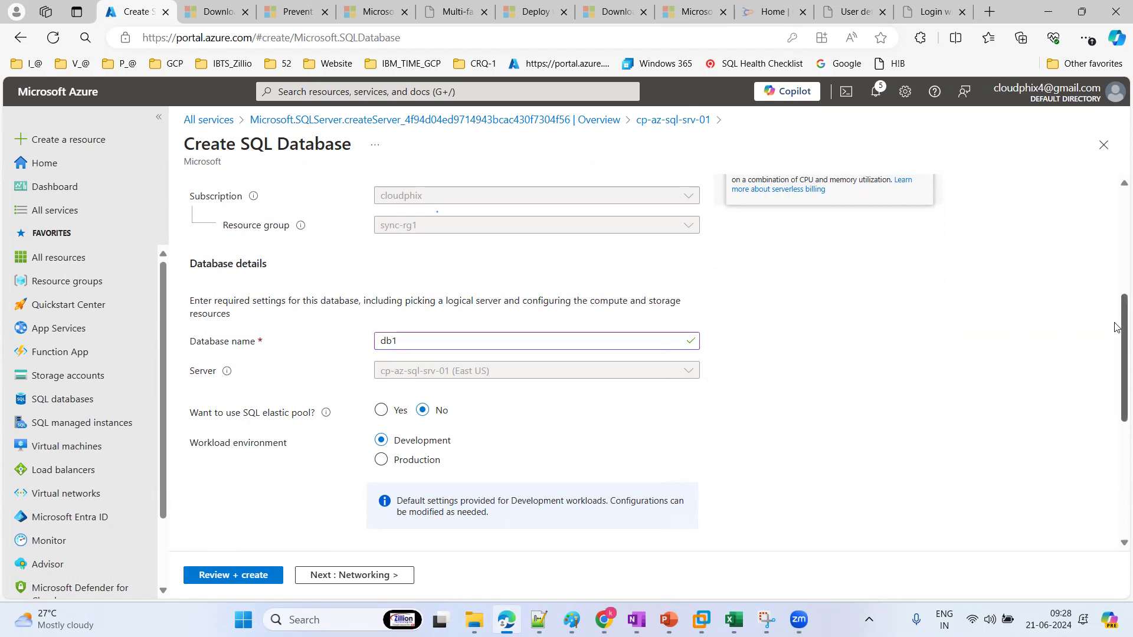
Configure db1's compute and storage with the Standard (Budget friendly) service tier and a 40 GB maximum data size, and apply it
drag(1115, 328, 1117, 384)
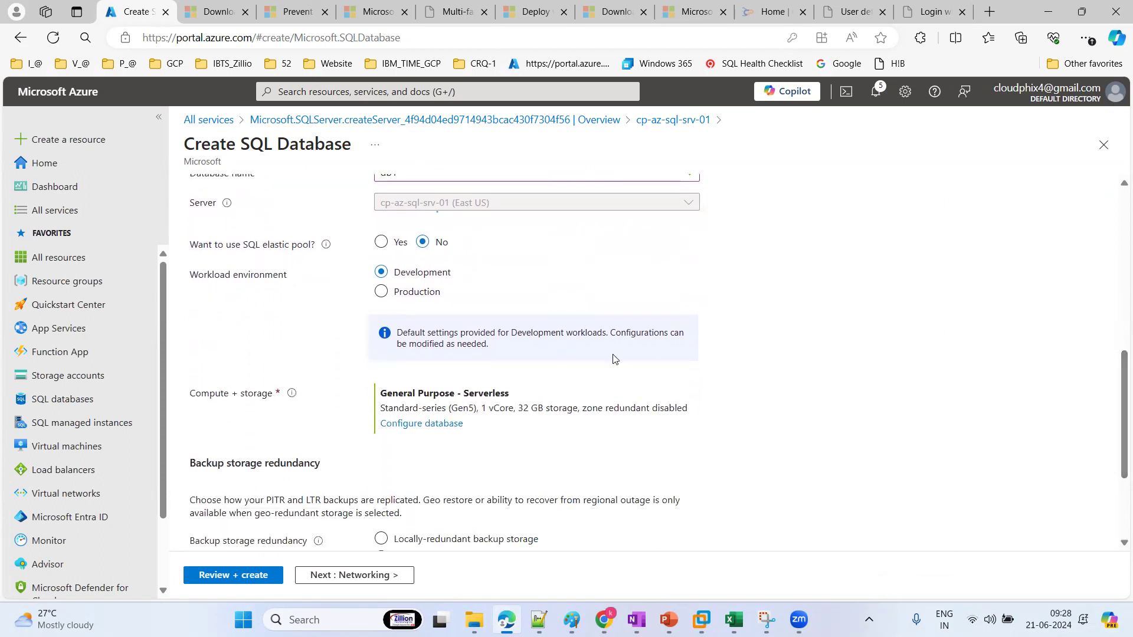
click(413, 425)
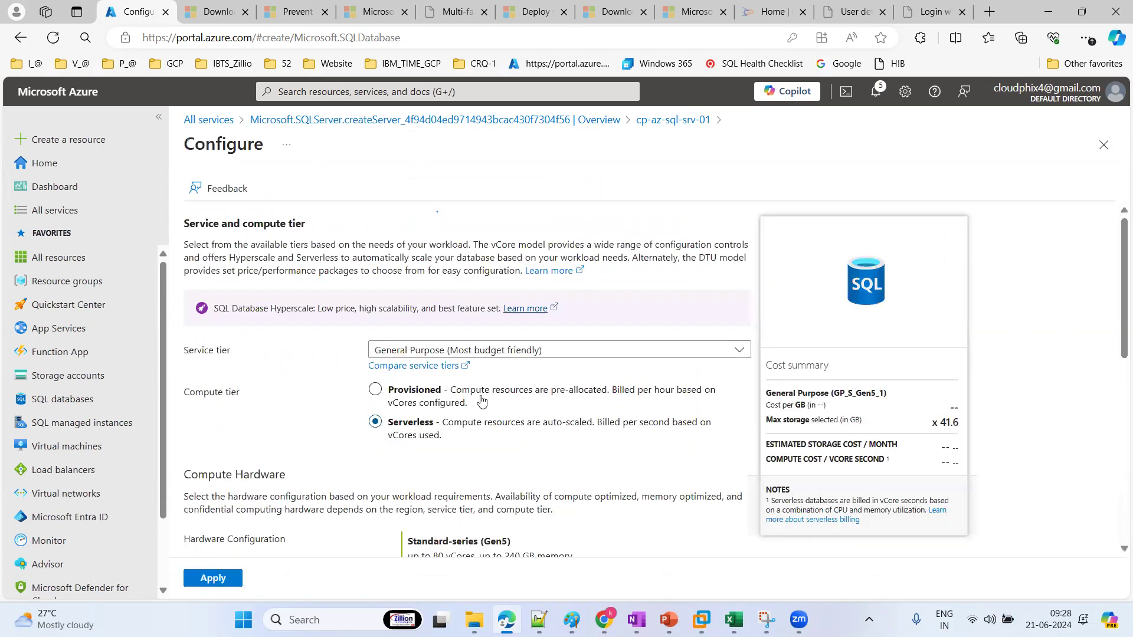
click(506, 350)
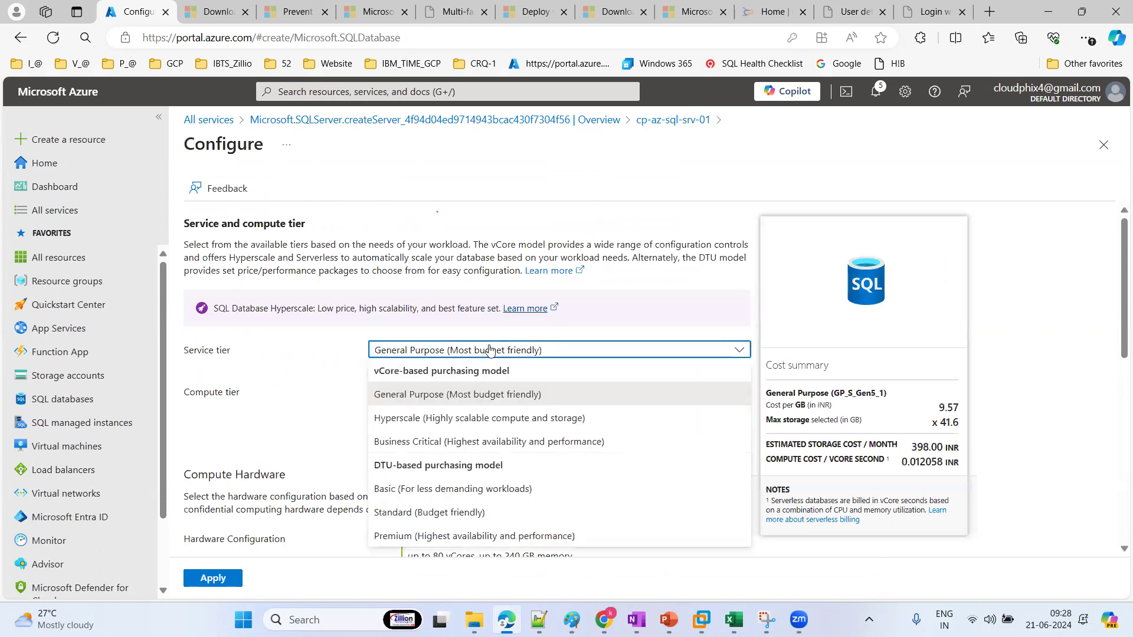
click(416, 512)
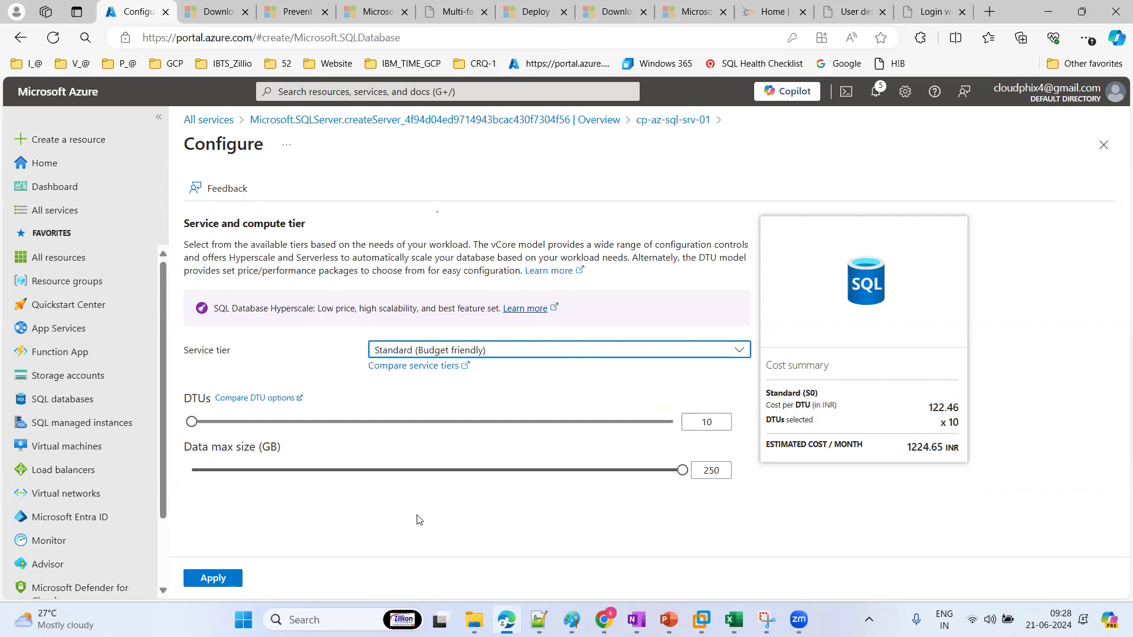
drag(683, 472, 499, 479)
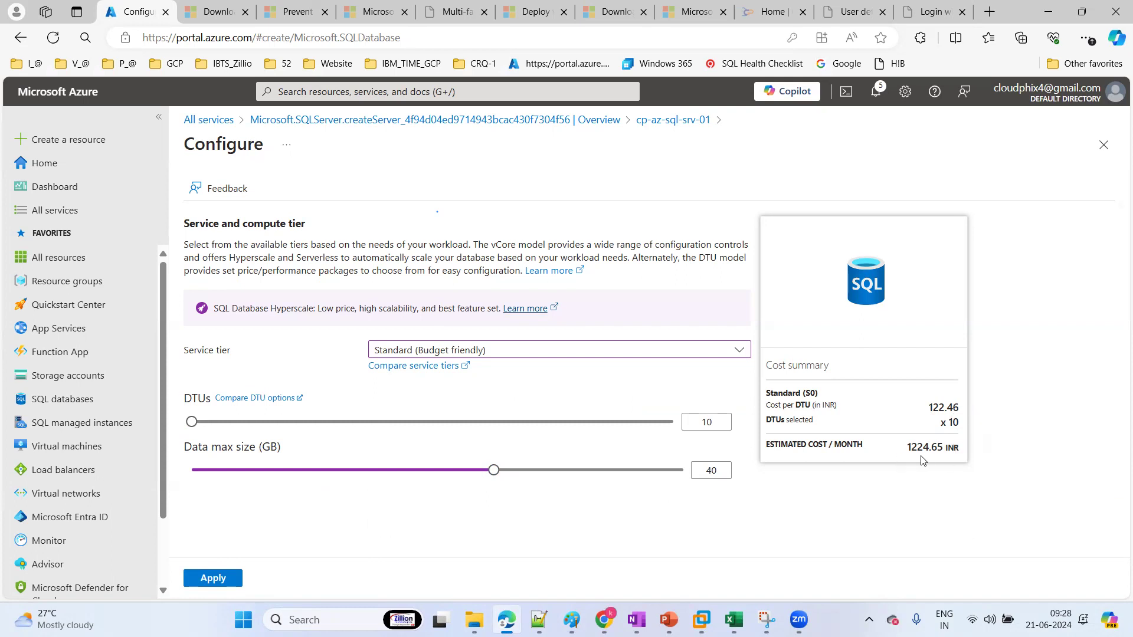
click(213, 581)
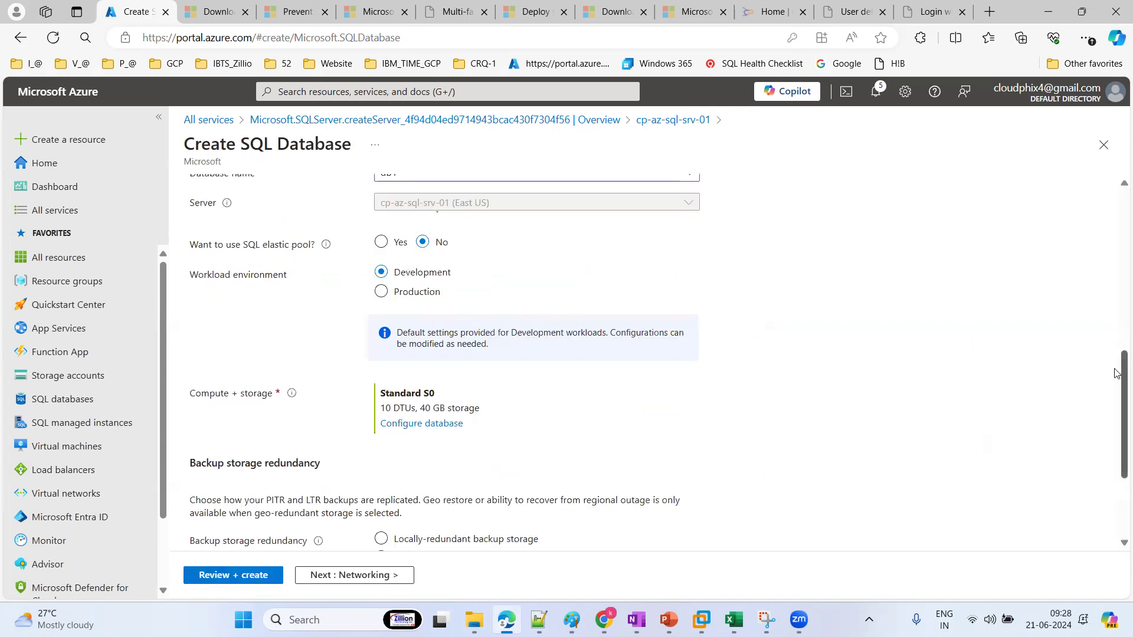
Choose locally-redundant backup storage for the database and add the current client IP address to the firewall rules
drag(1116, 414, 1116, 486)
click(413, 383)
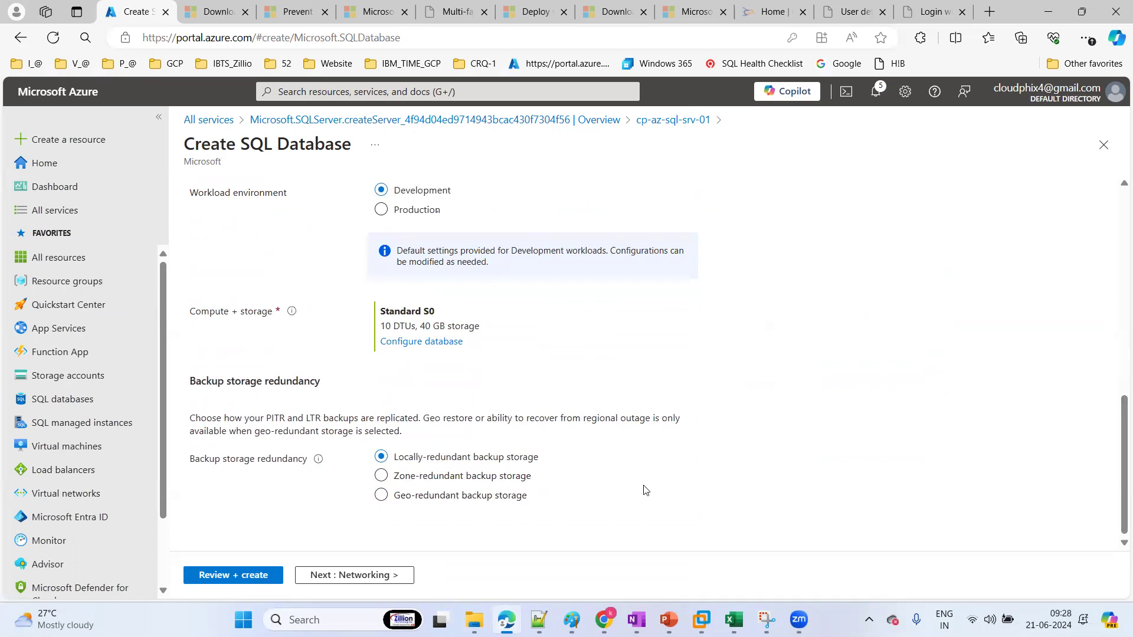
click(353, 578)
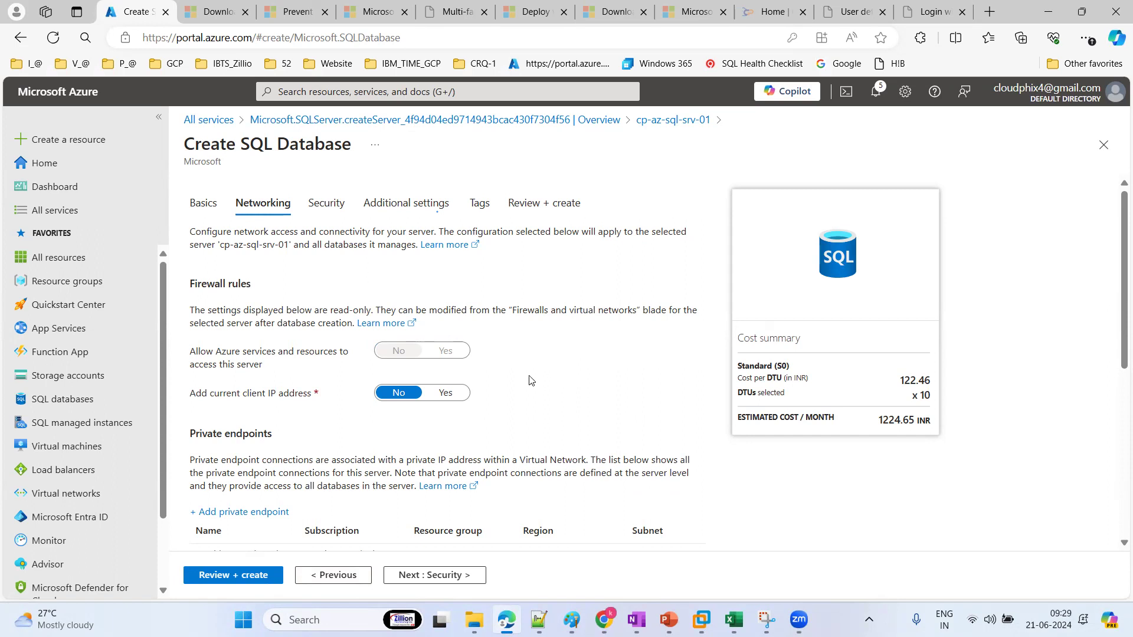
click(451, 393)
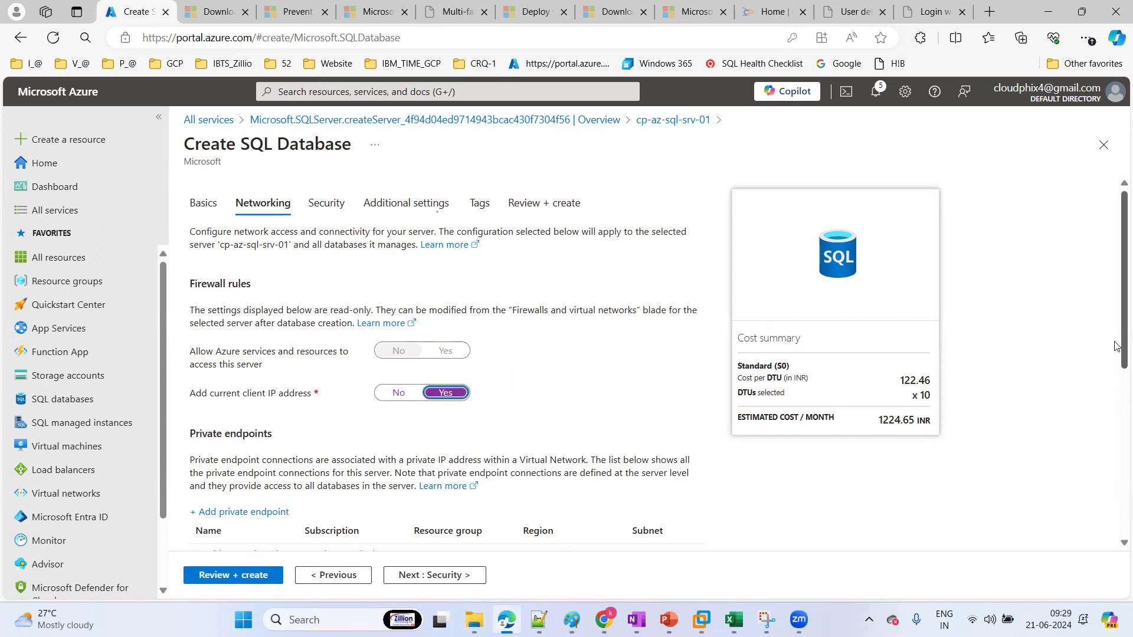
Accept the networking and security settings and proceed to the database's additional settings
drag(1118, 329, 1110, 274)
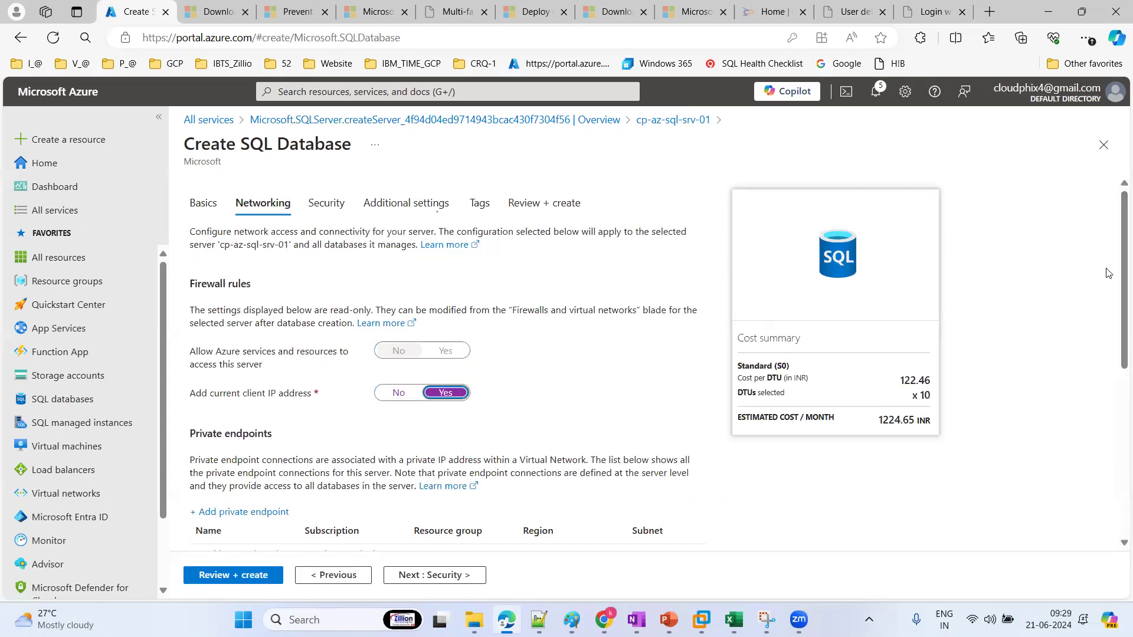
click(442, 575)
click(444, 576)
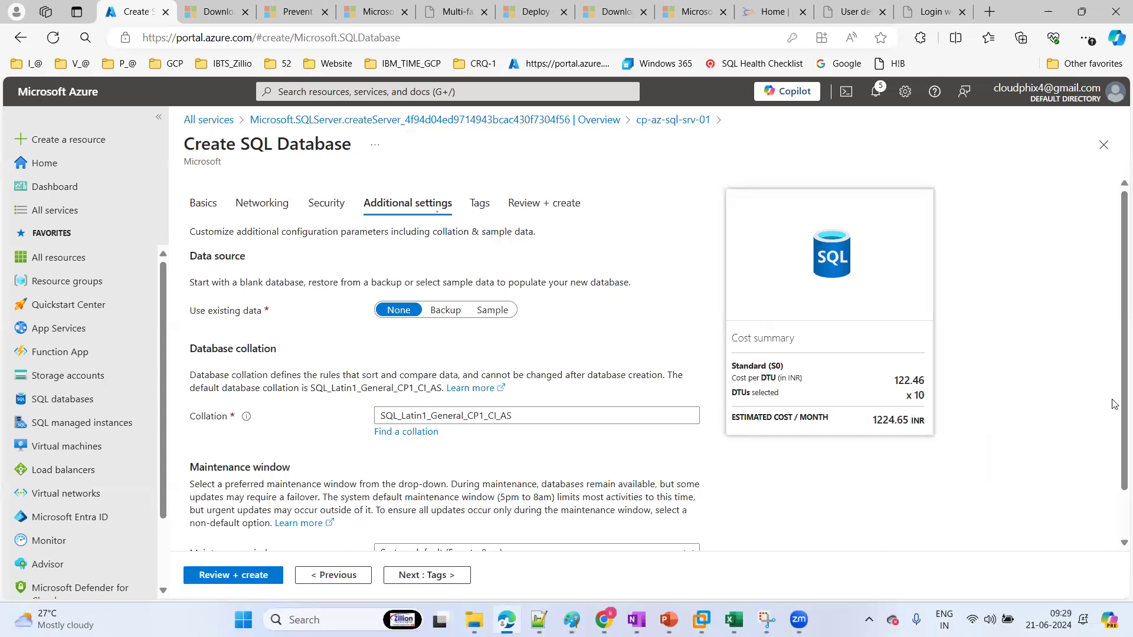
Accept the additional settings for db1, leave the tags empty, and review and create the database
scroll(1115, 361, down, 1)
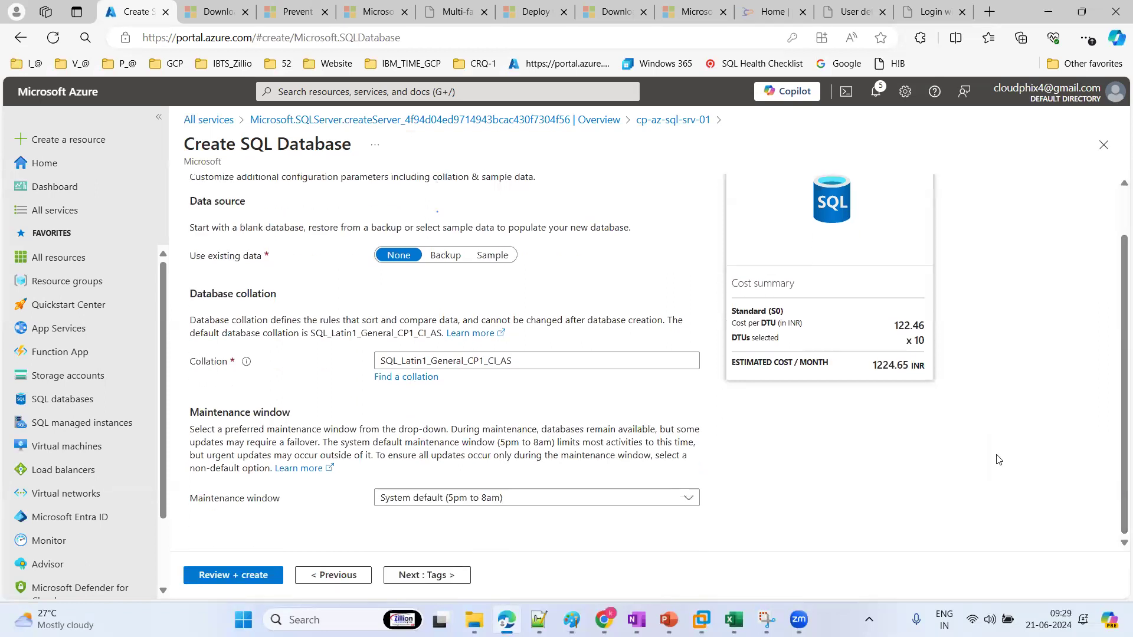
click(432, 577)
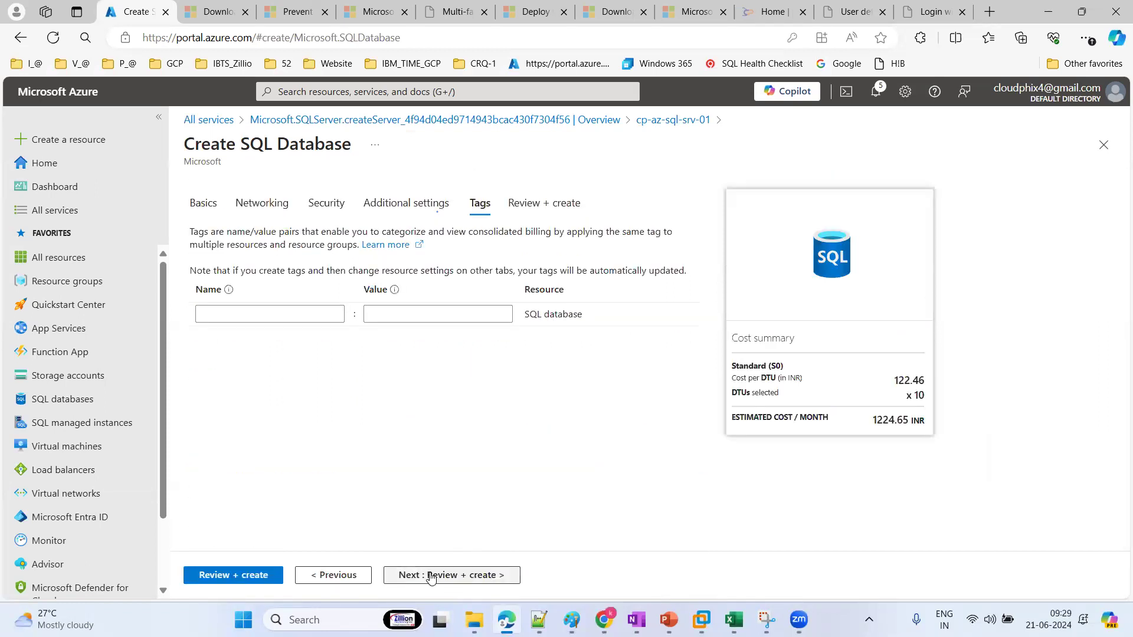
click(242, 576)
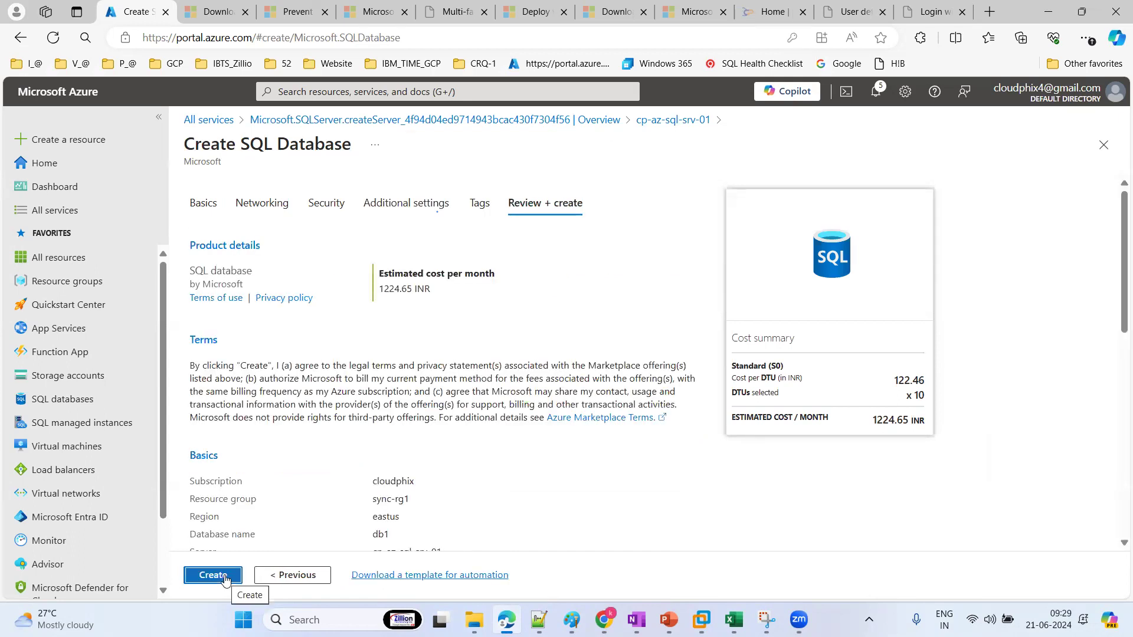
click(225, 577)
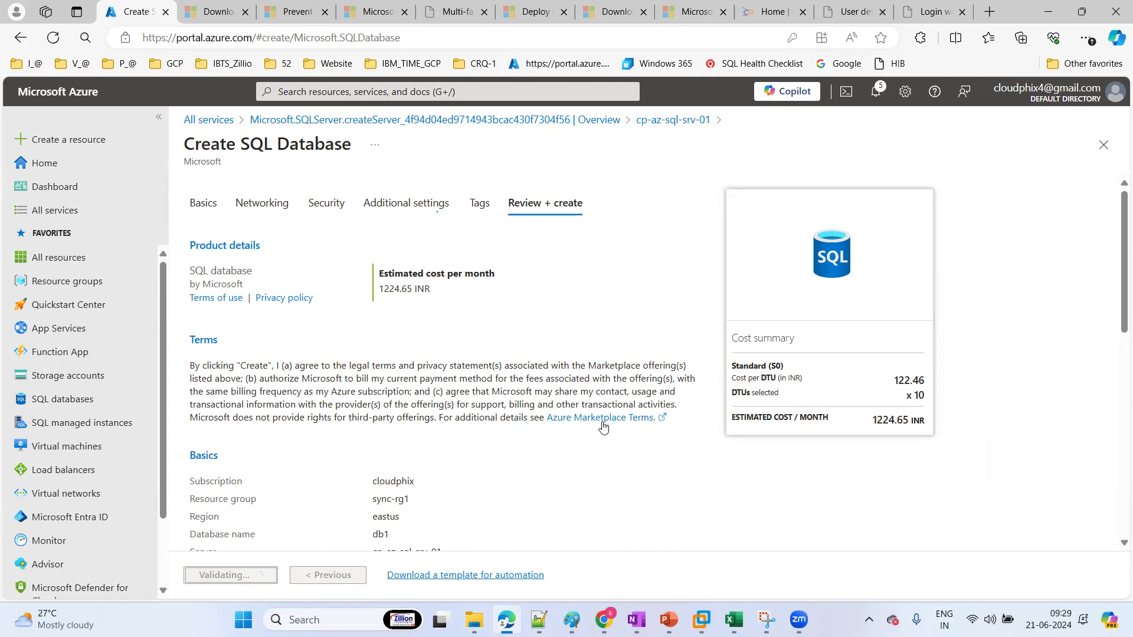
Switch to the Azure Data Sync diagram in Paint and draw a short pencil stroke beside the Target box
click(571, 621)
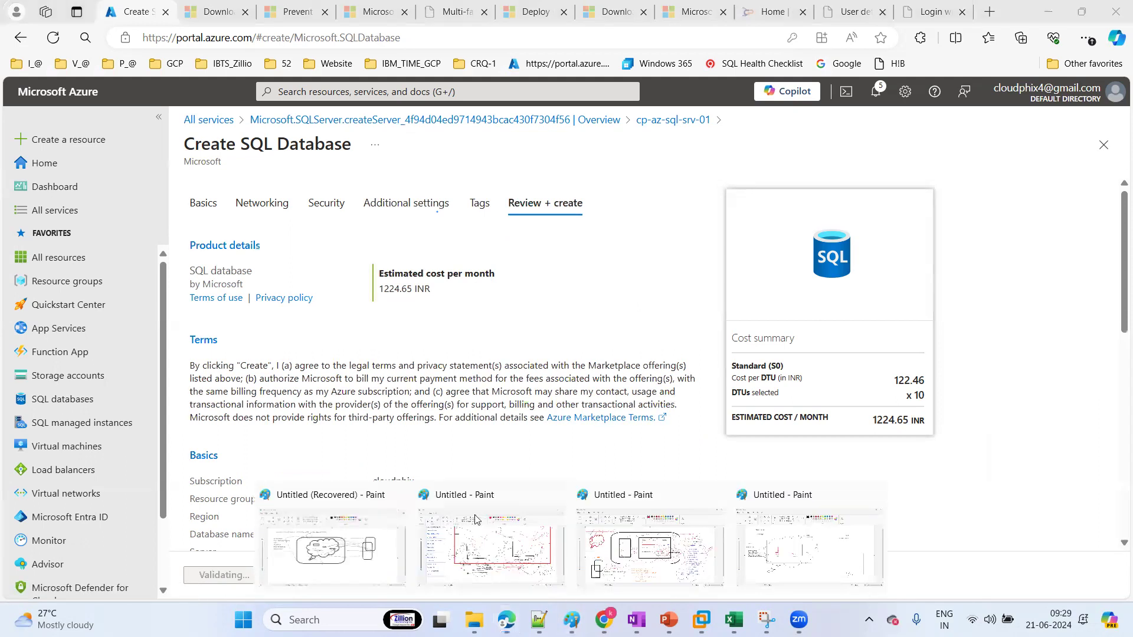
click(788, 562)
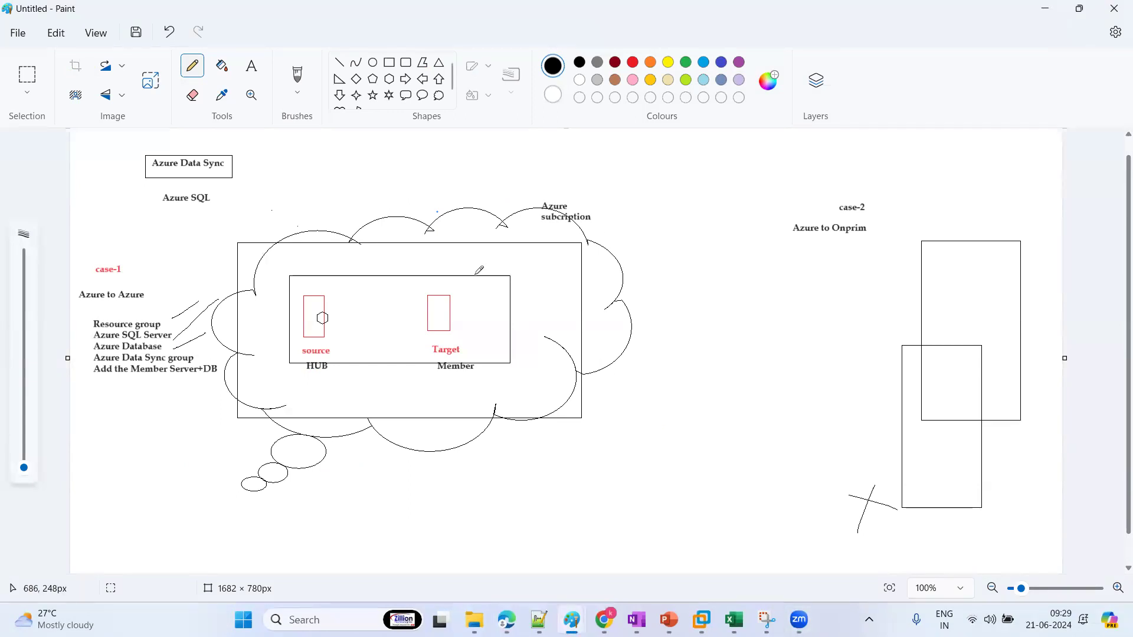
drag(468, 295, 493, 288)
mouse_move(604, 619)
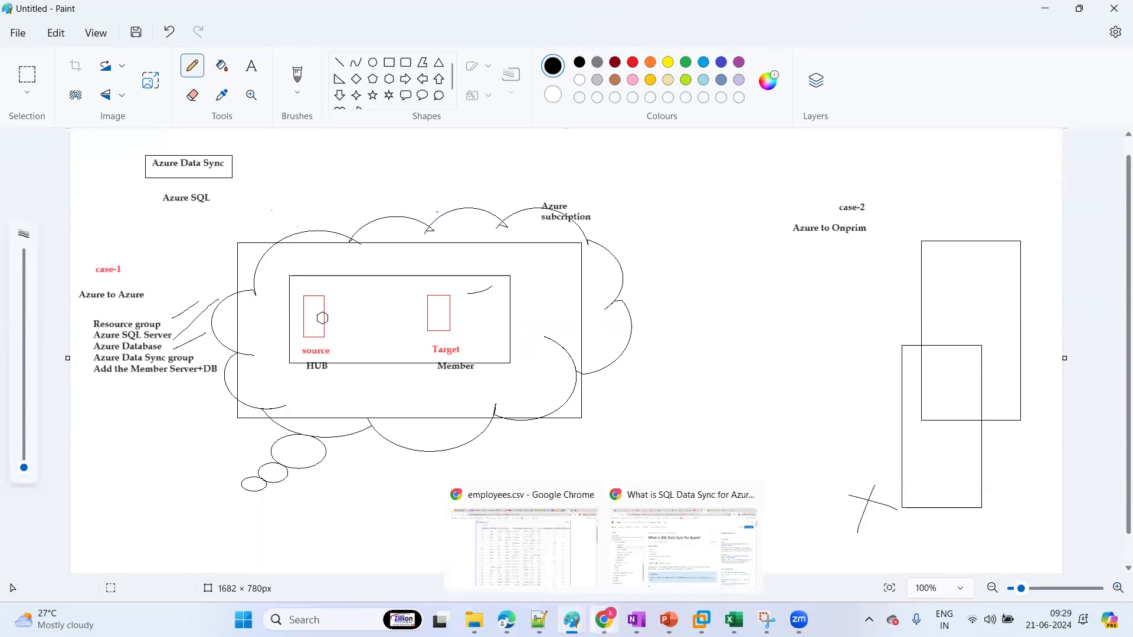
Return to the Azure portal and refresh db1's deployment page to check its status
click(530, 502)
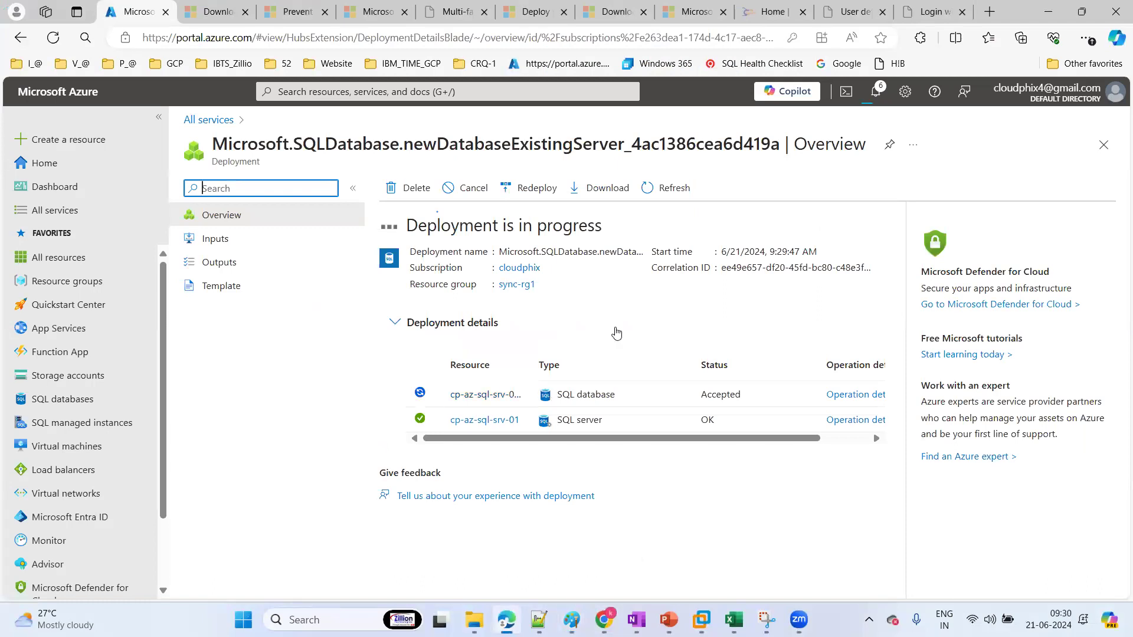
click(675, 191)
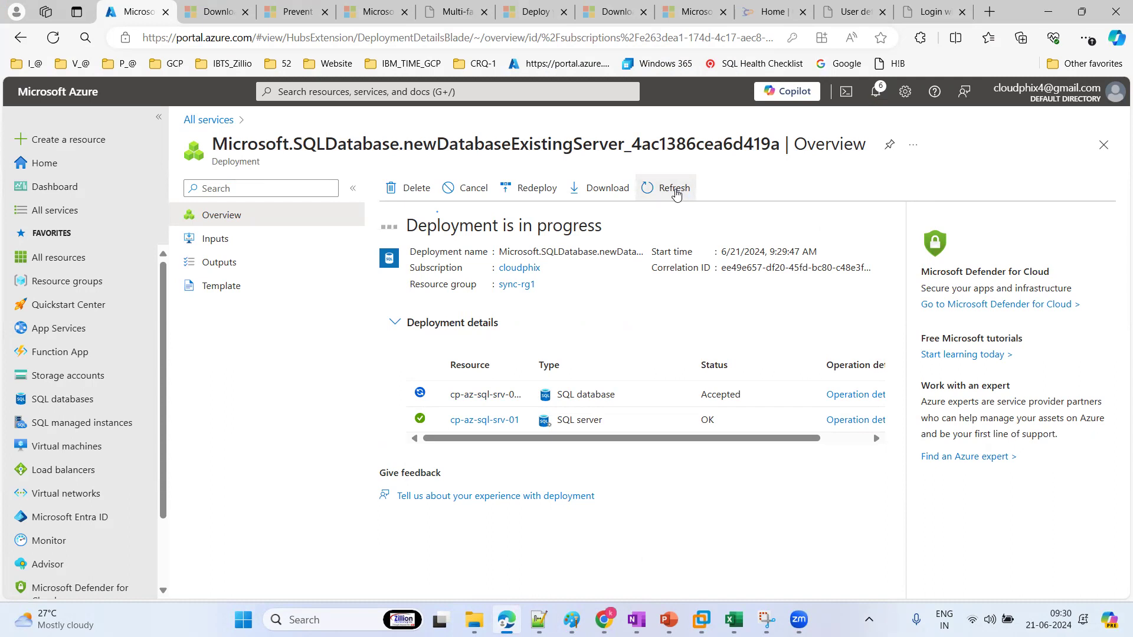
click(53, 38)
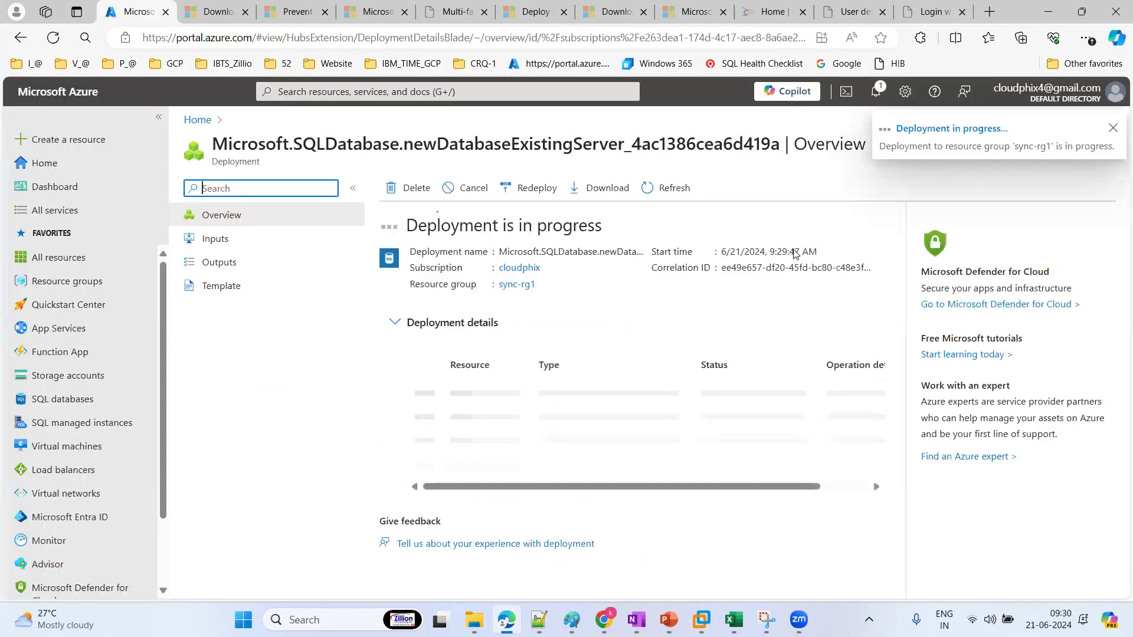
click(670, 190)
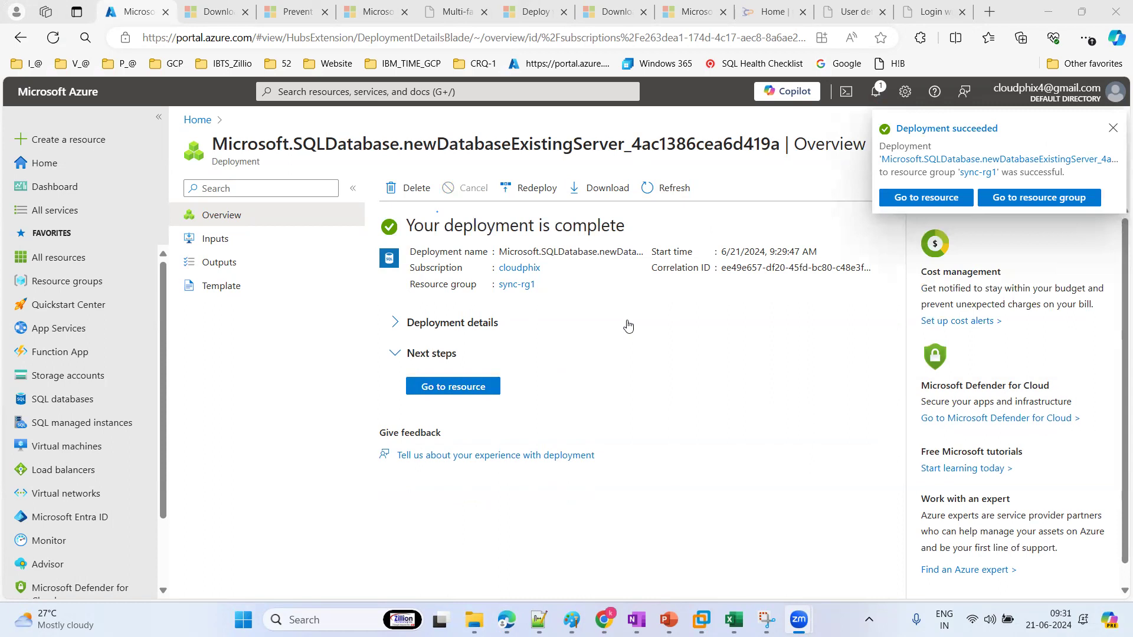
Open the overview of the deployed db1 database, then close it and the deployment page to return to the portal home
click(453, 388)
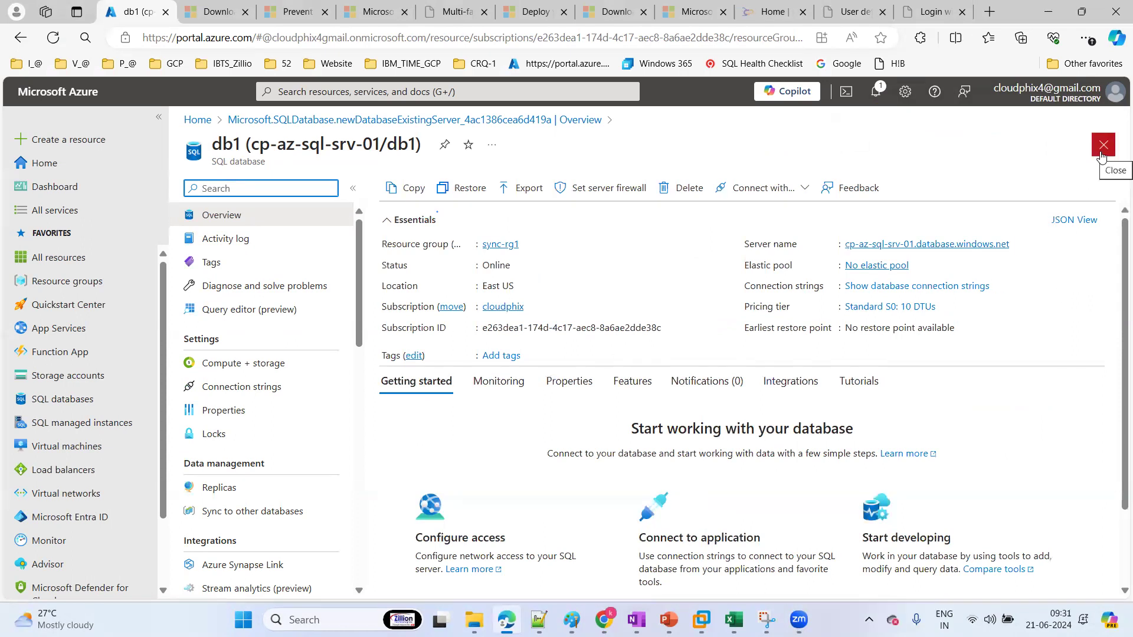
click(1101, 148)
click(443, 390)
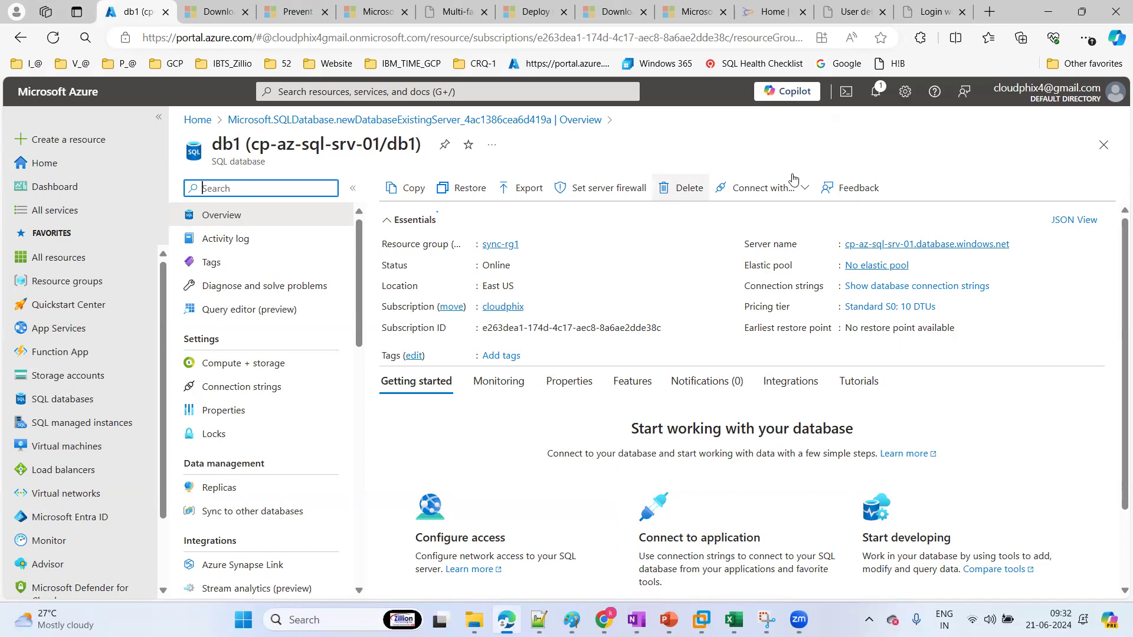
click(1104, 144)
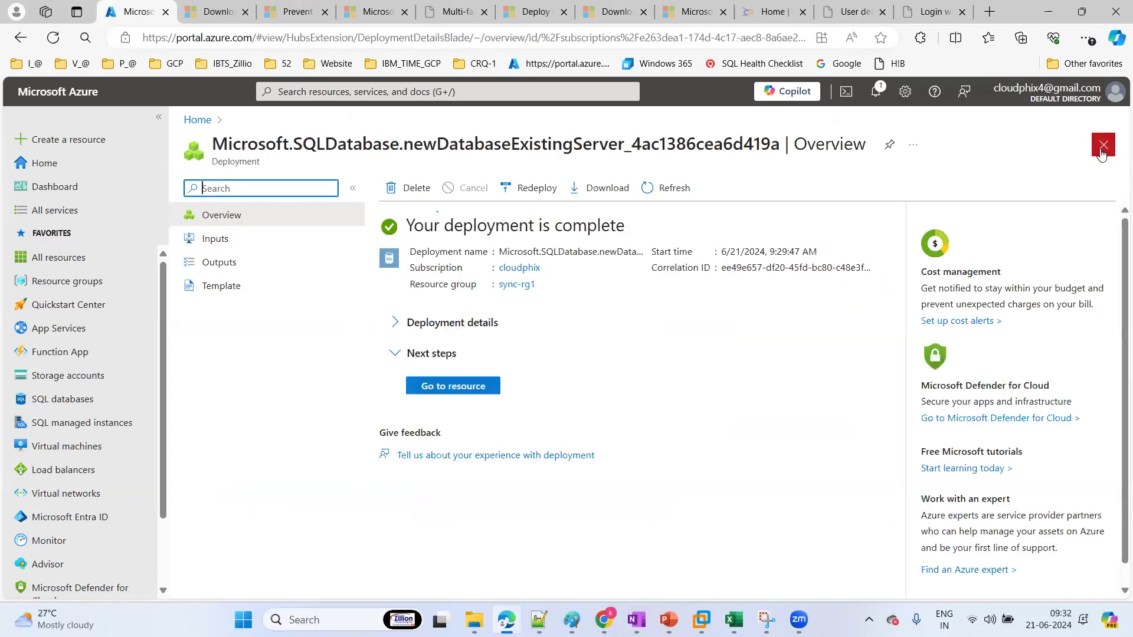
click(459, 390)
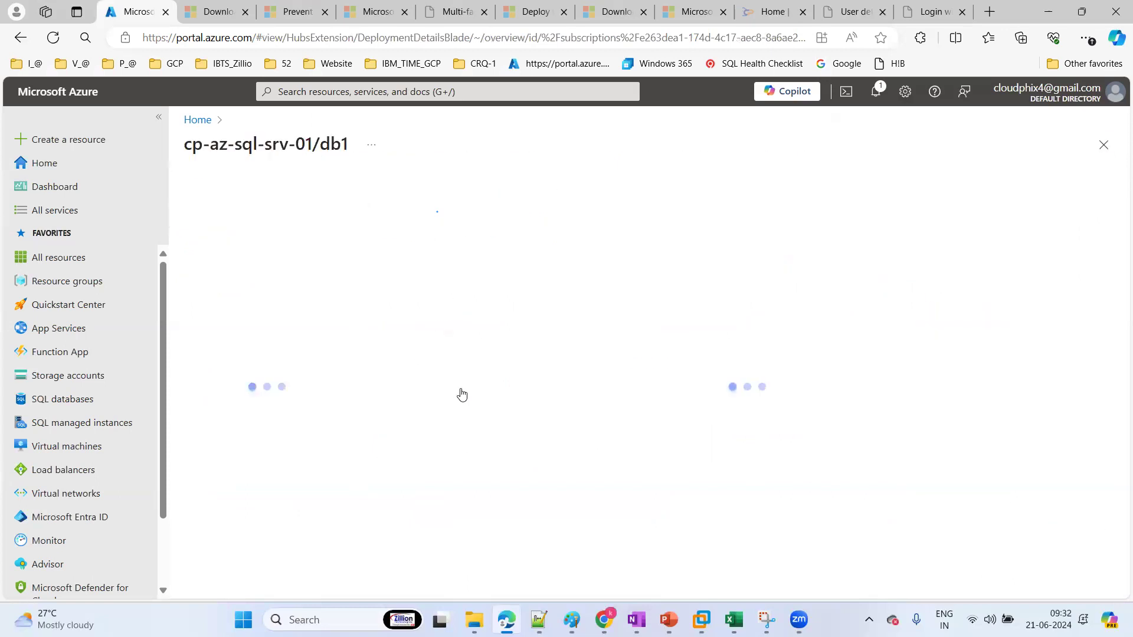
click(1103, 144)
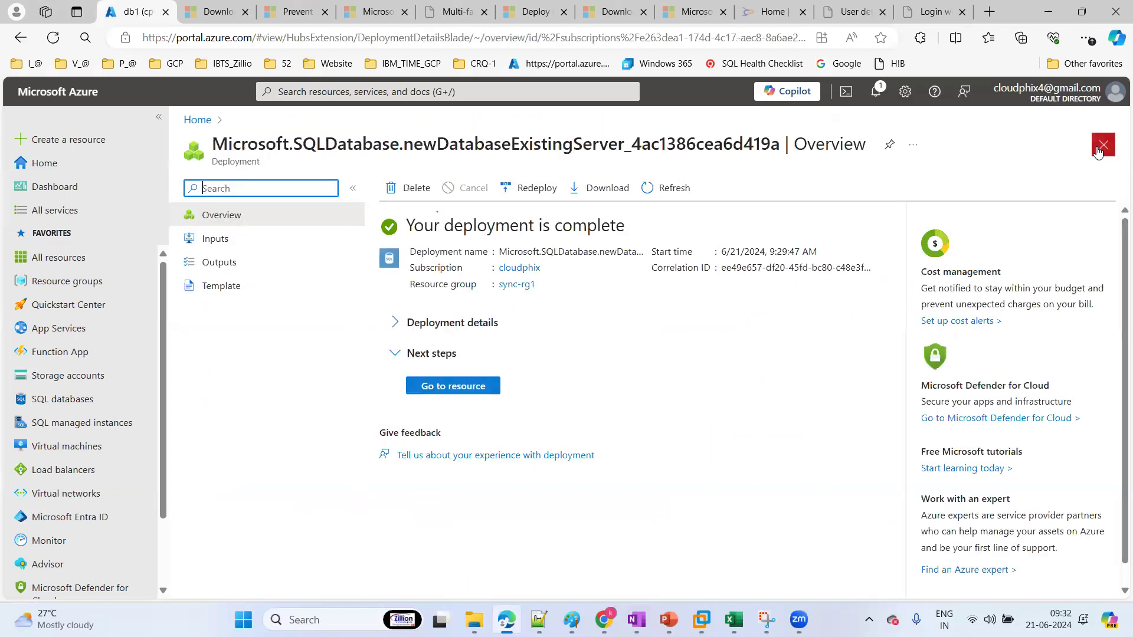
click(1103, 144)
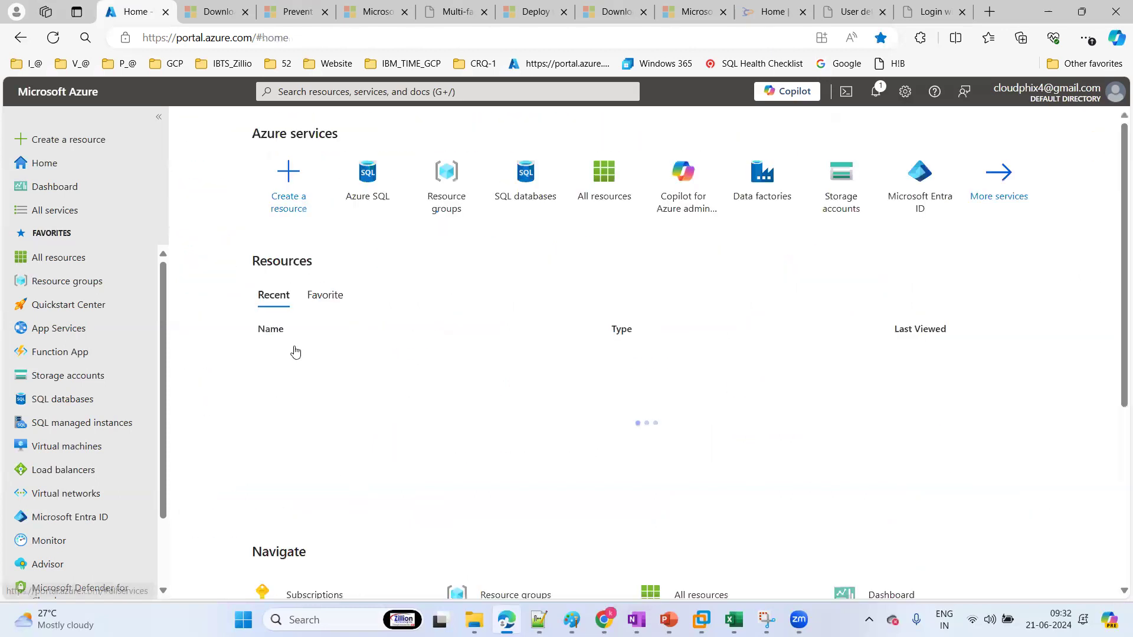
Switch to the Paint diagram and review the source and target layout of the Azure to Azure case
mouse_move(572, 620)
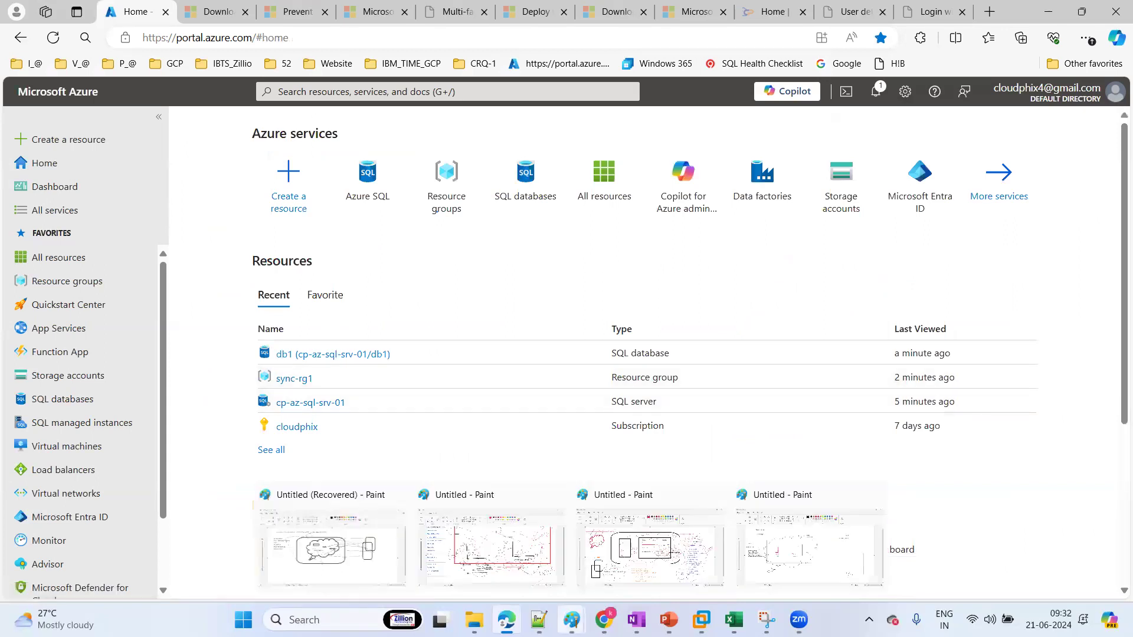
click(619, 555)
click(797, 547)
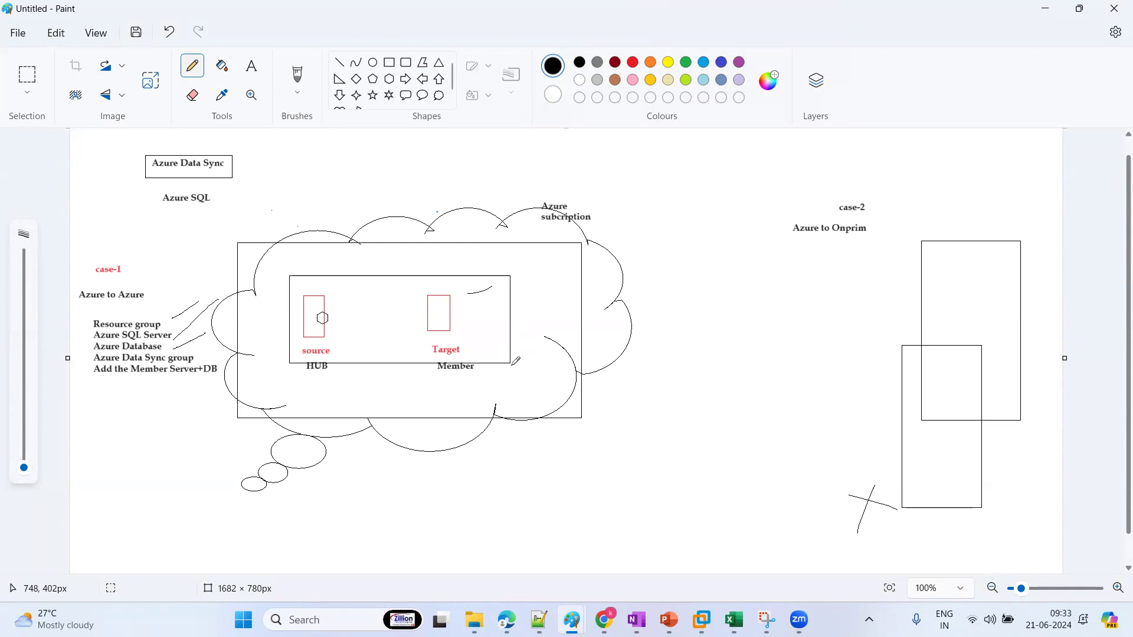
Switch back to the Azure portal and inspect the SQL databases list, widening the columns to read the full server name
mouse_move(507, 620)
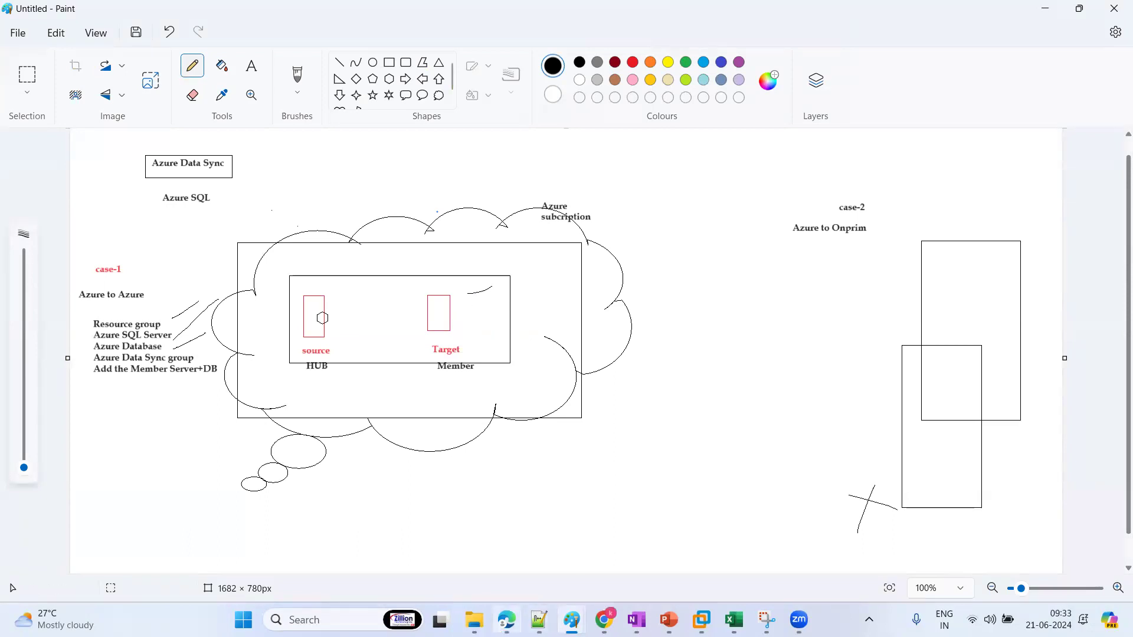
click(506, 620)
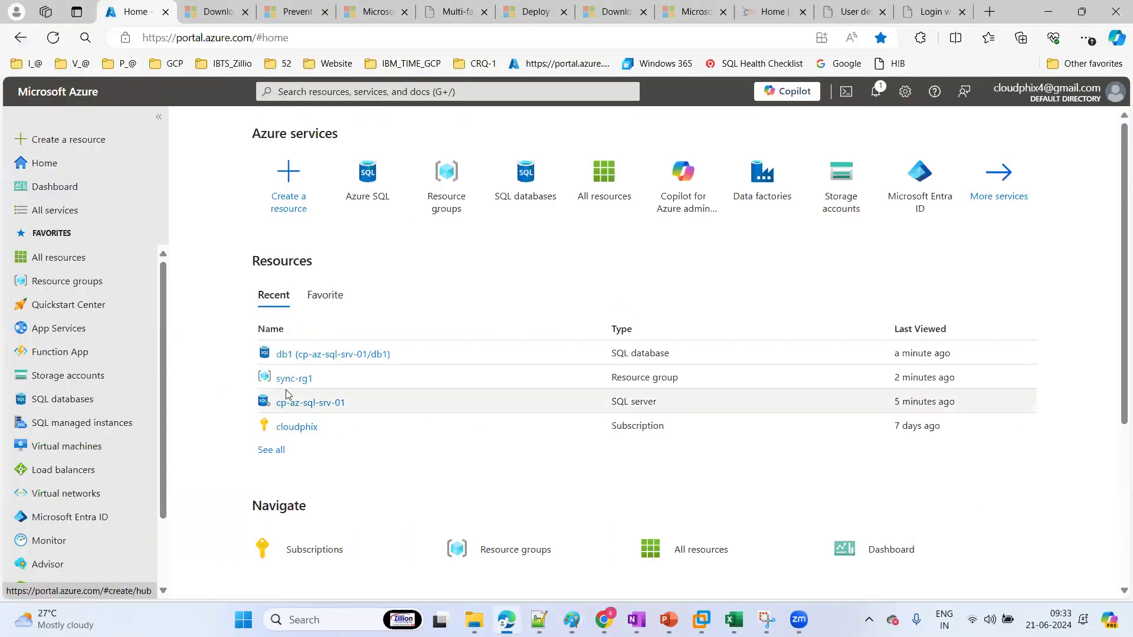
click(70, 401)
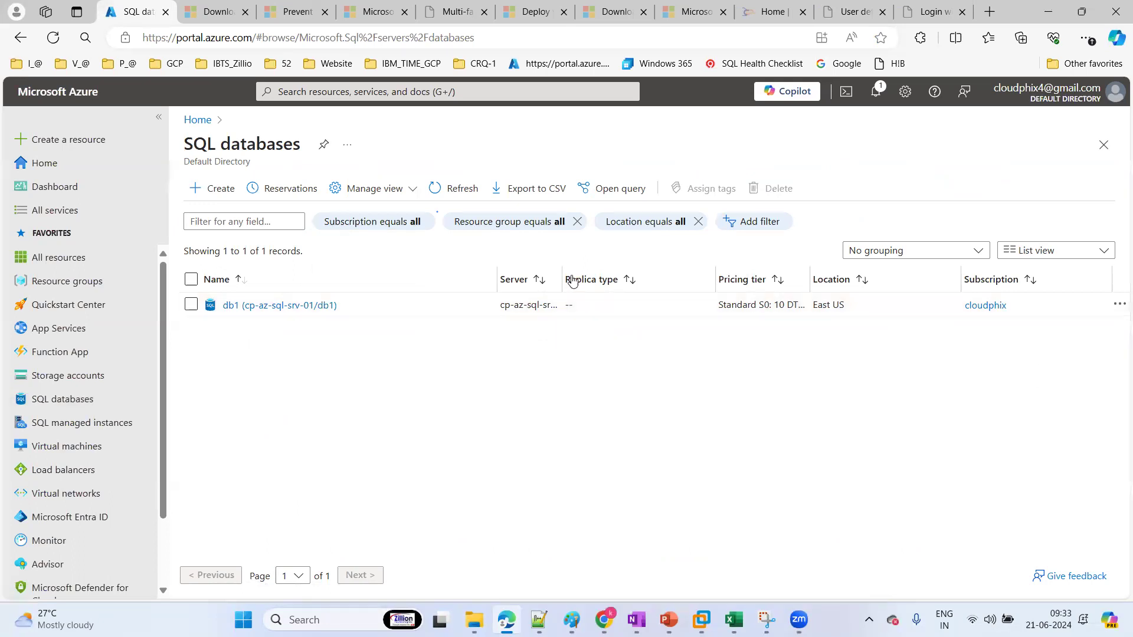
drag(563, 268, 668, 260)
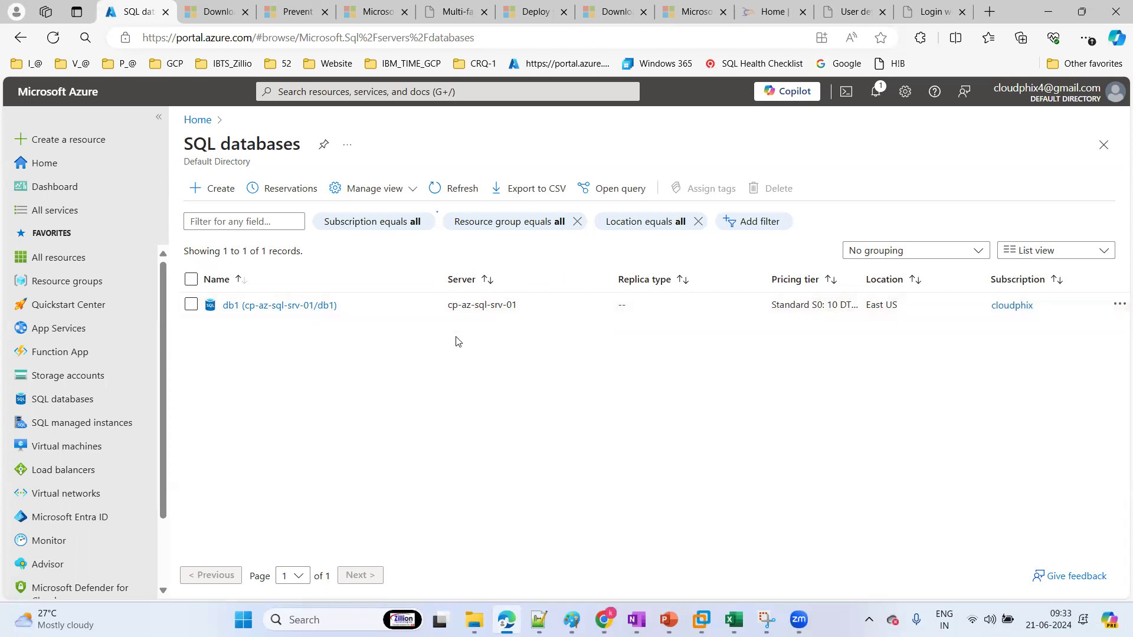
Start a new SQL database in resource group sync-rg1, review the basic settings, and name it target-db2
click(69, 399)
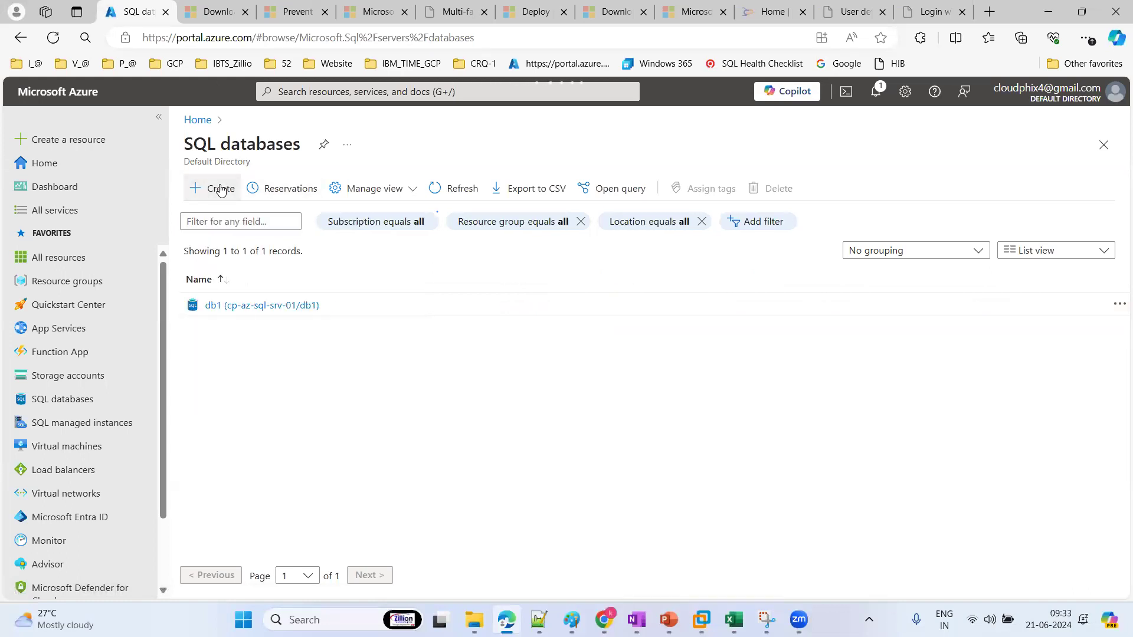
click(221, 190)
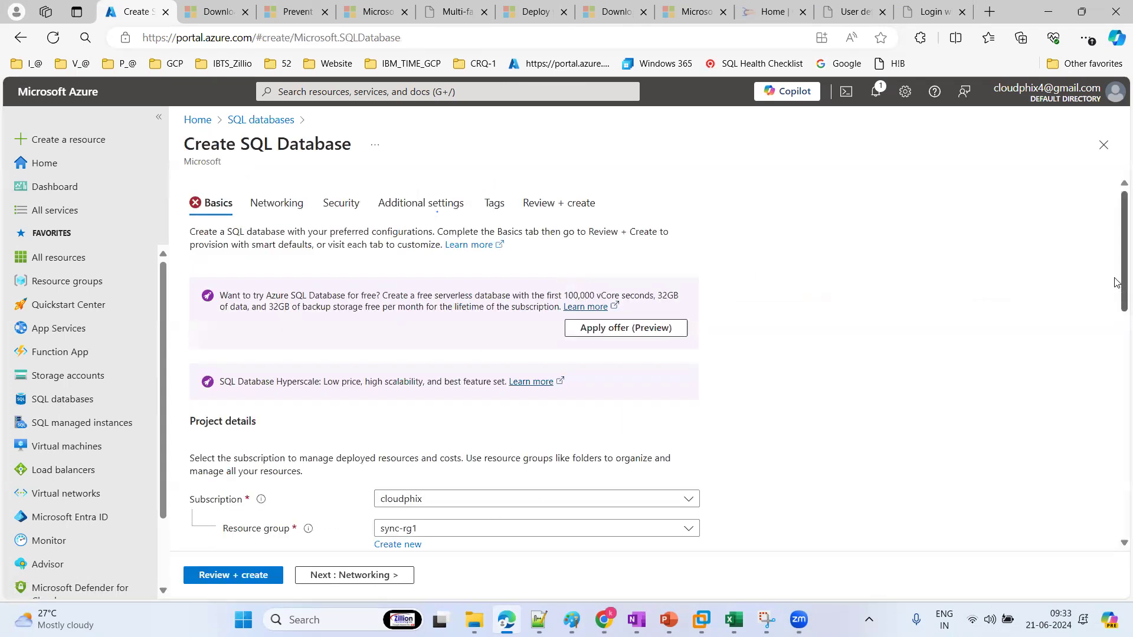
scroll(1116, 389, down, 6)
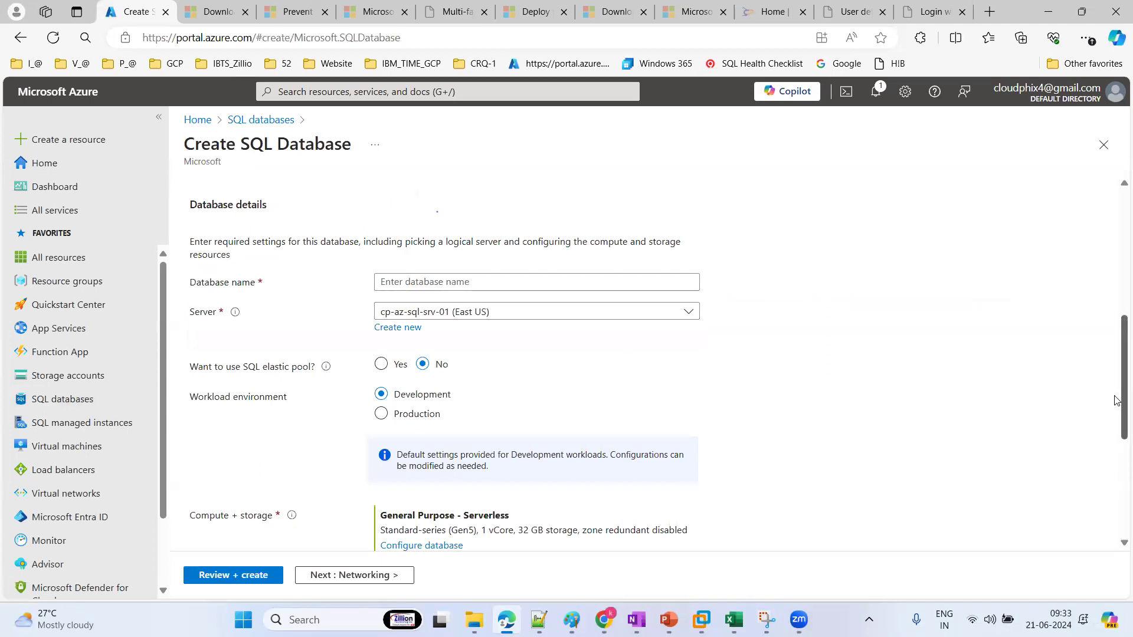
scroll(1117, 339, up, 4)
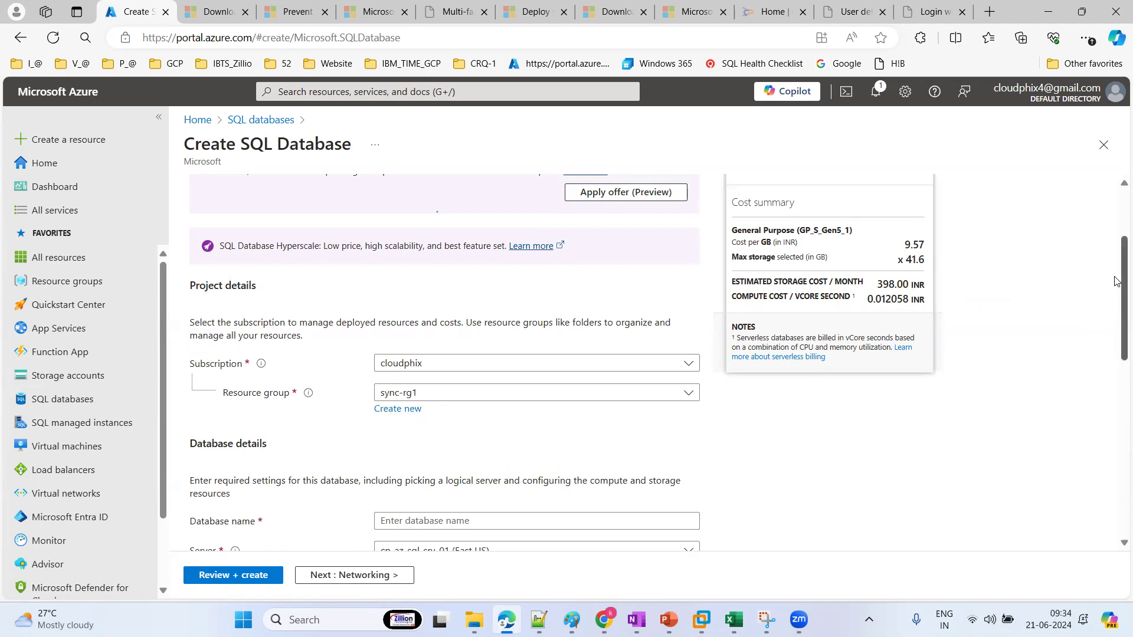
scroll(1116, 295, down, 2)
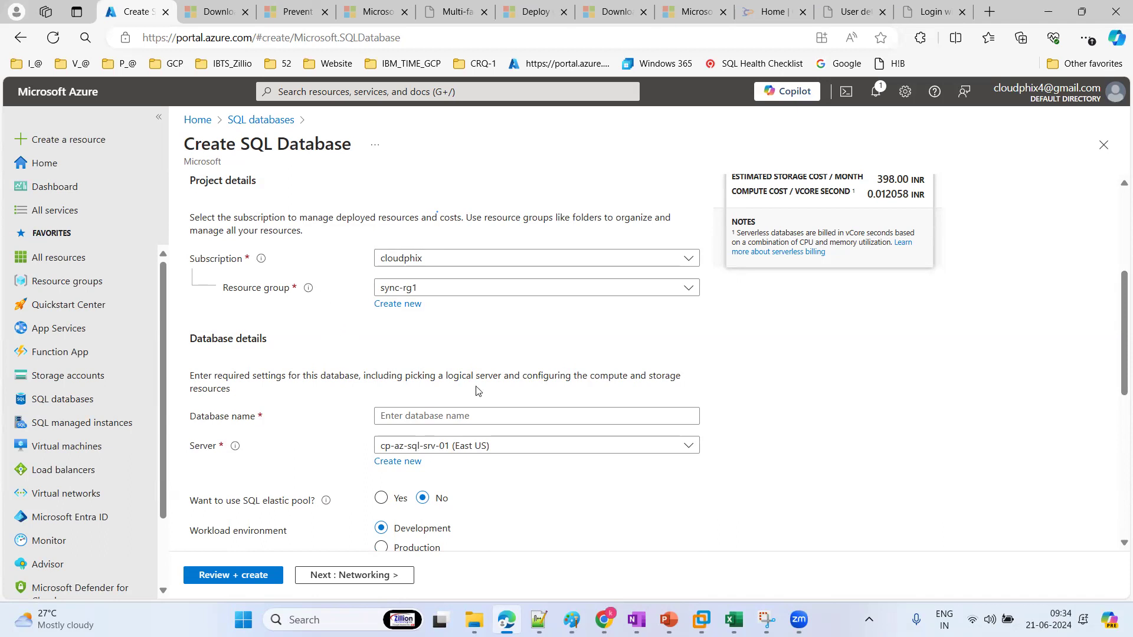
click(479, 414)
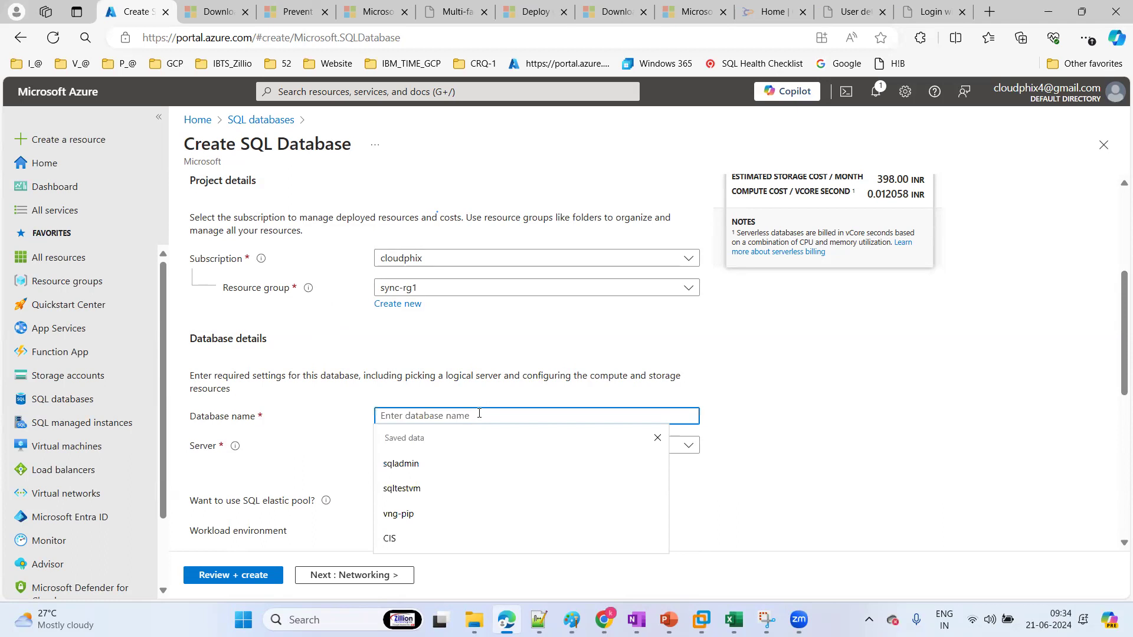
text(tar)
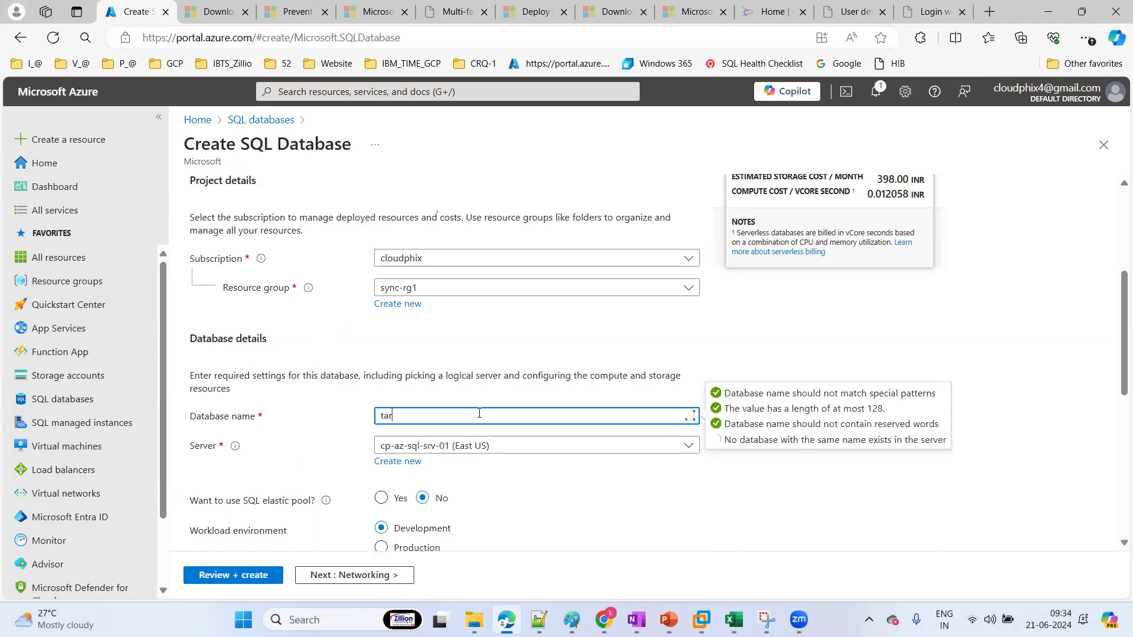
text(get-db2)
click(649, 491)
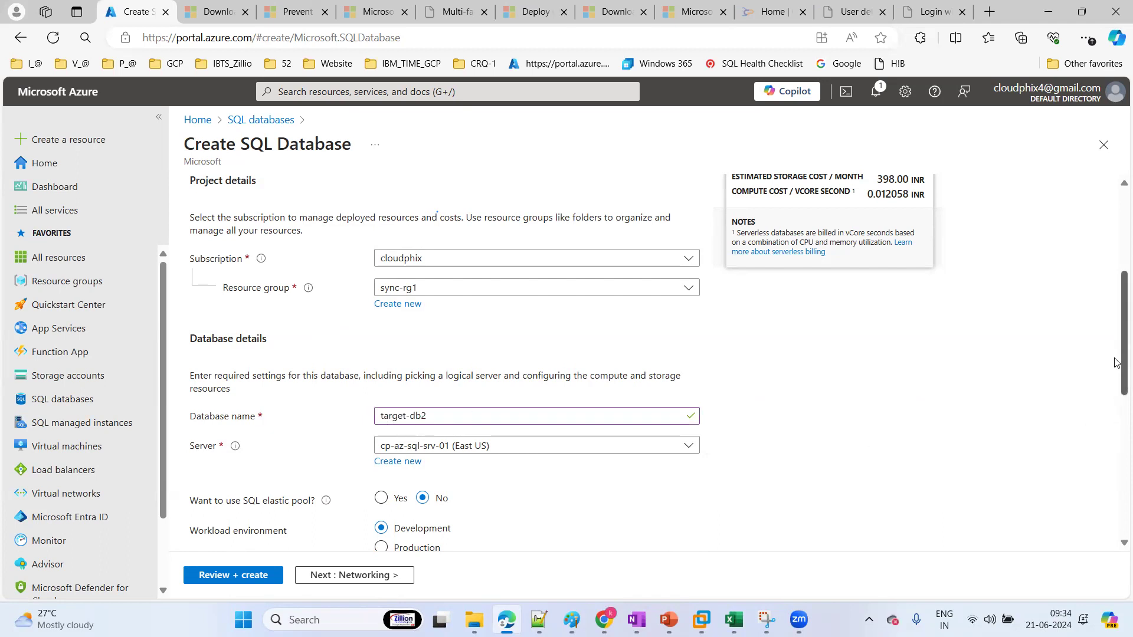
Start a new logical server for target-db2 and name it target-sql-srv-02, keeping the location East US
scroll(1116, 356, down, 2)
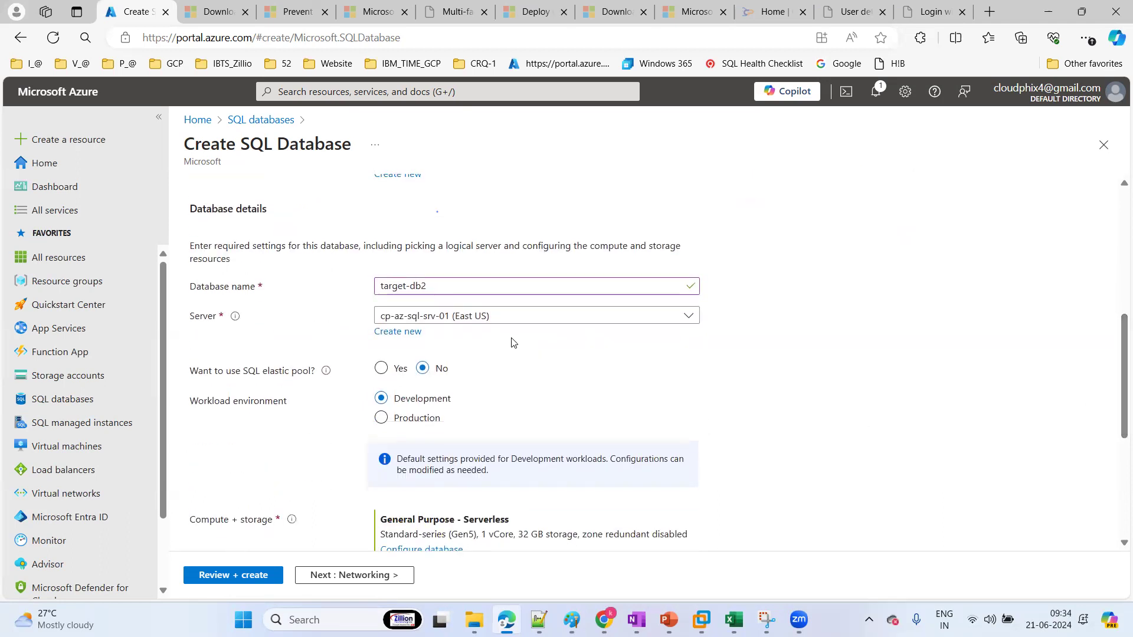
click(437, 287)
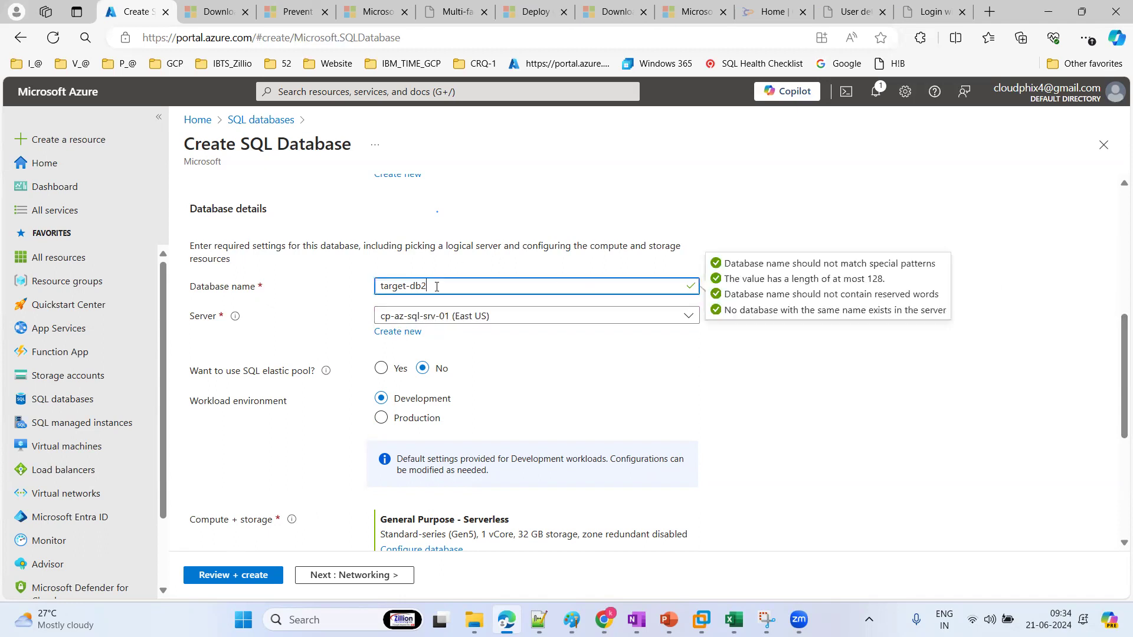
click(399, 332)
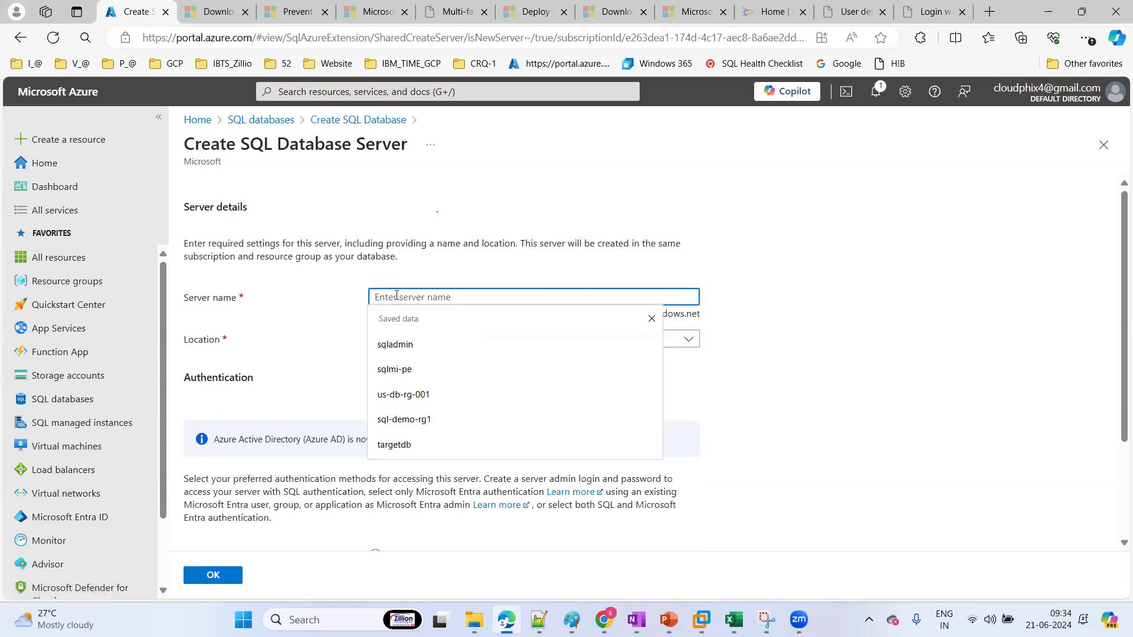
text(t)
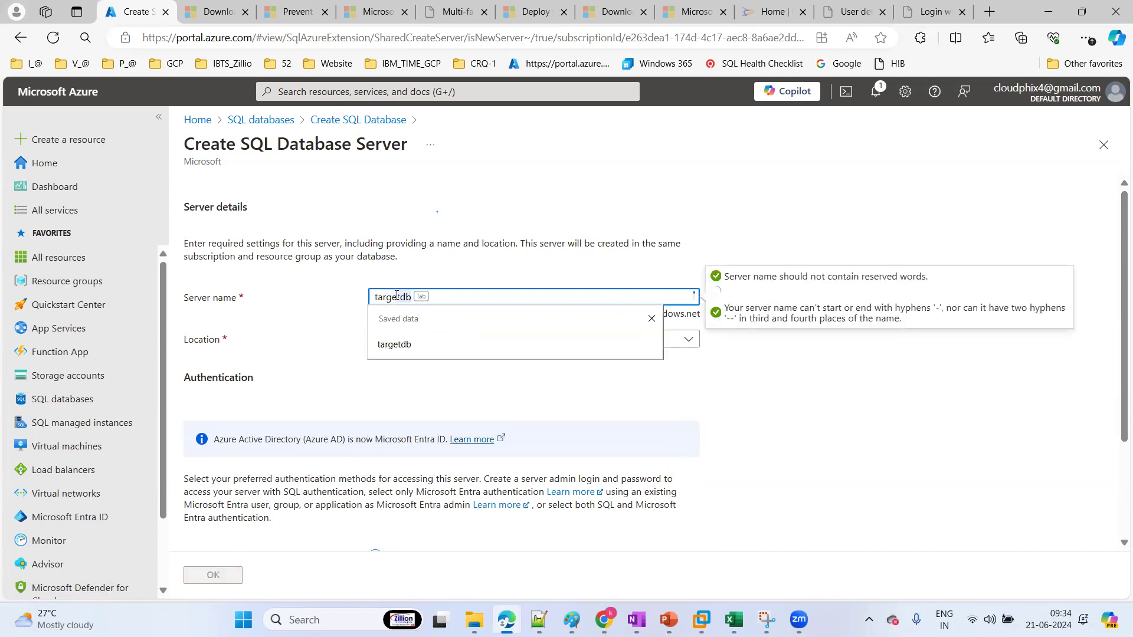
text(-)
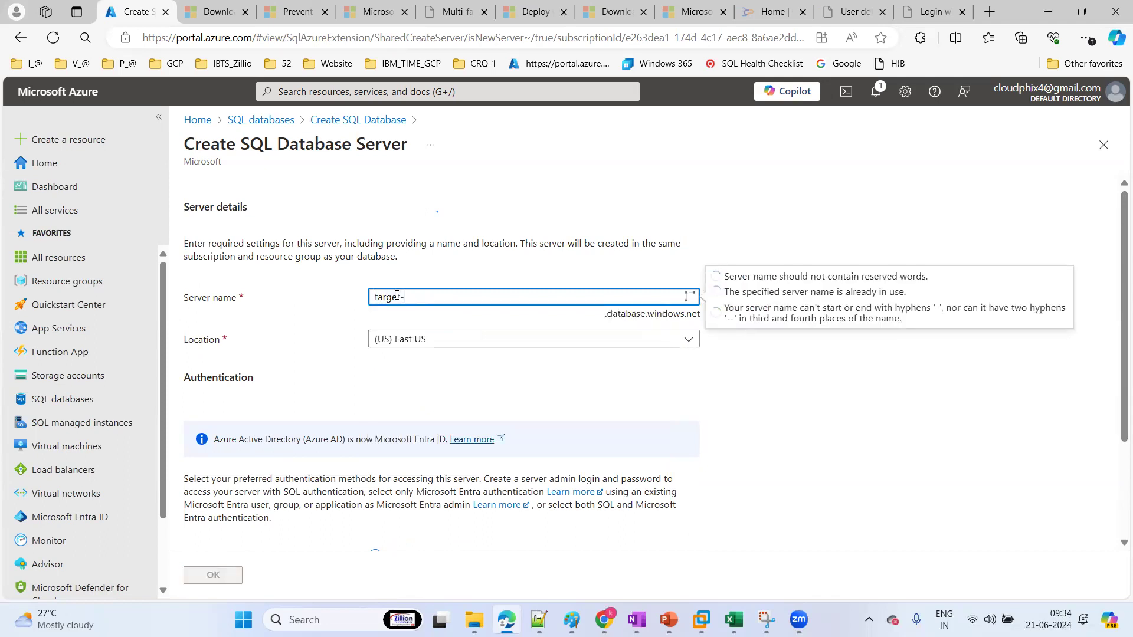
text(sql-srv-02)
click(412, 392)
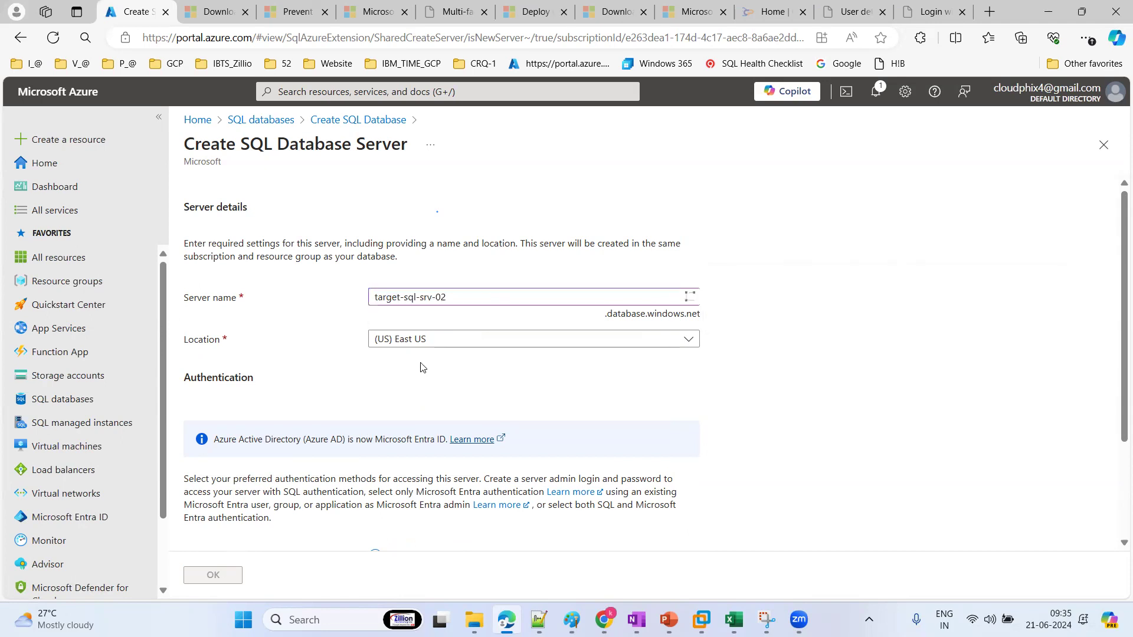
Use SQL authentication for the new server with admin login sqladmin, enter and confirm the admin password, and accept the server settings
scroll(738, 408, down, 2)
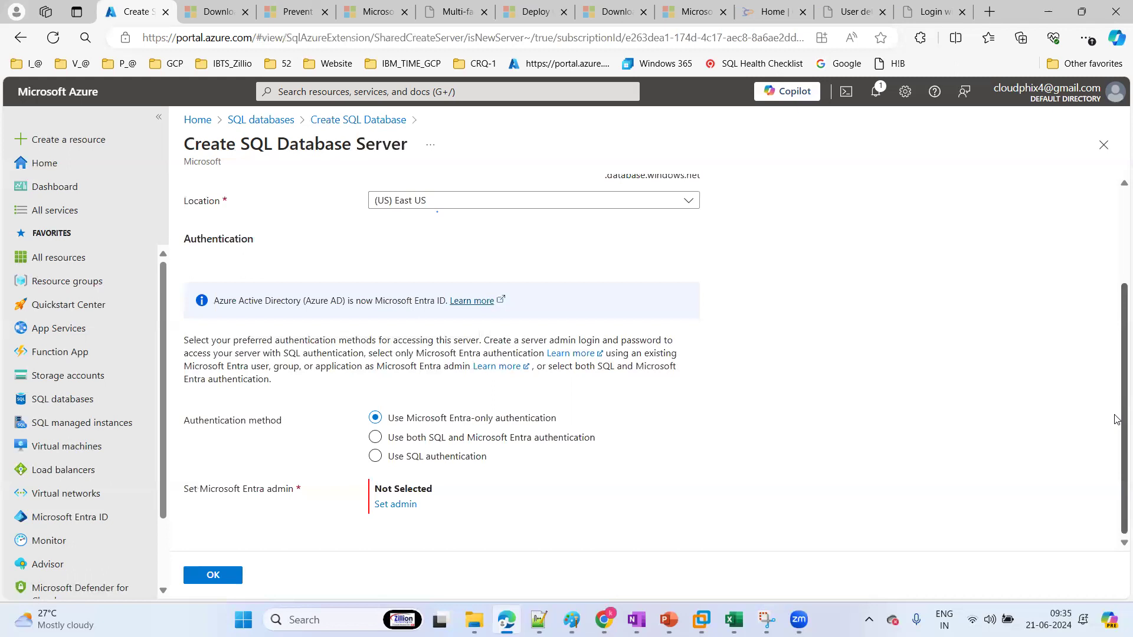
click(411, 459)
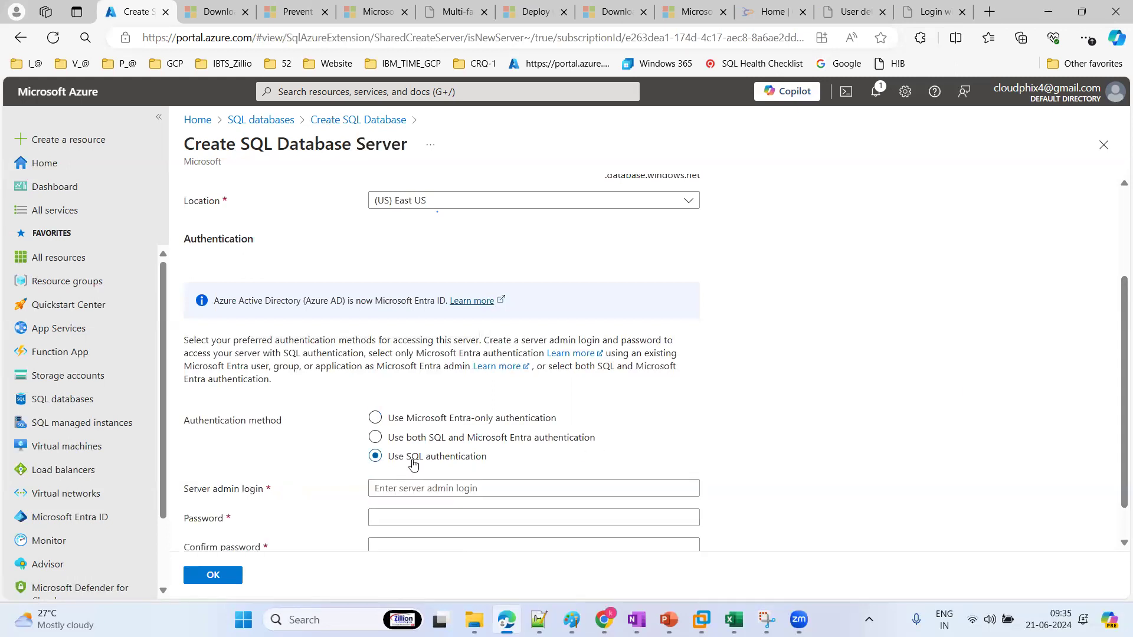
click(391, 489)
text(sqladmin)
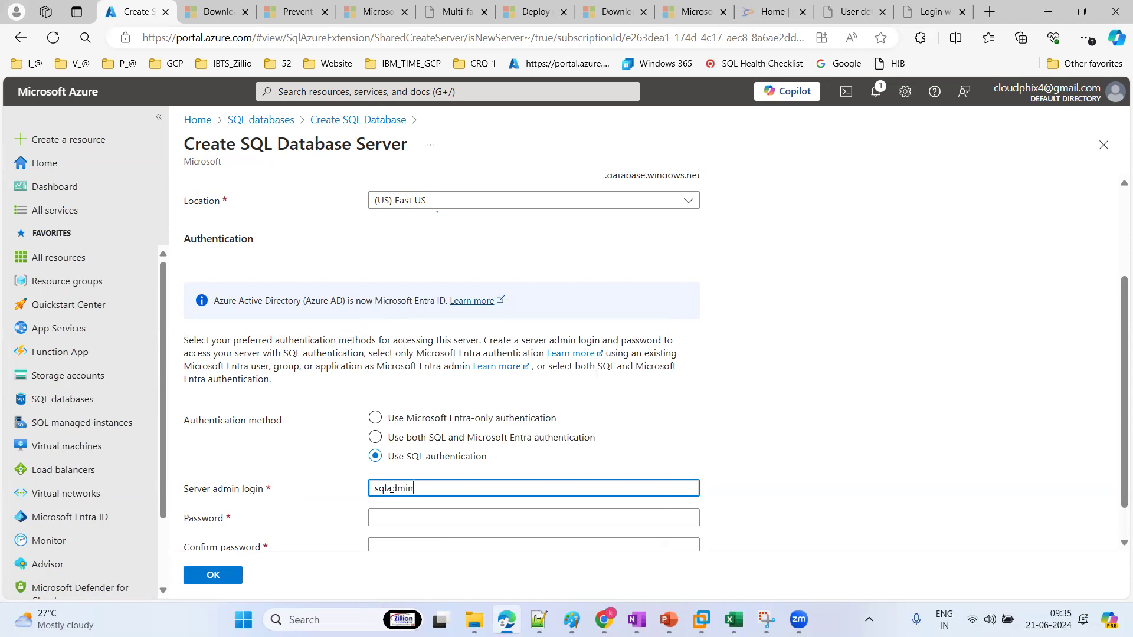
key(Tab)
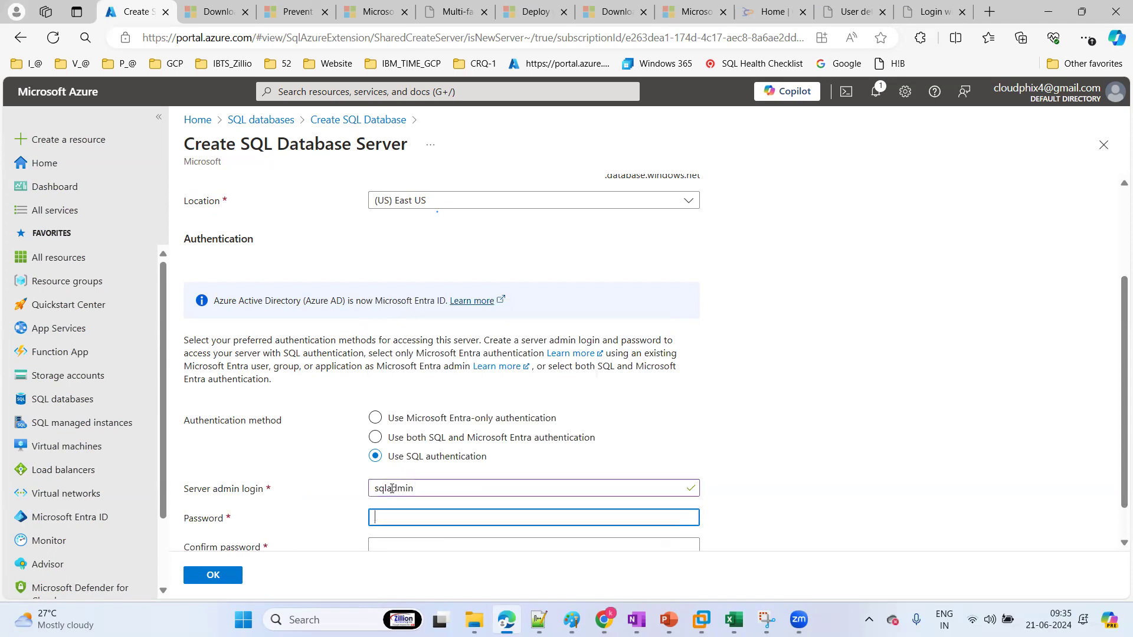
text(•••••••••••)
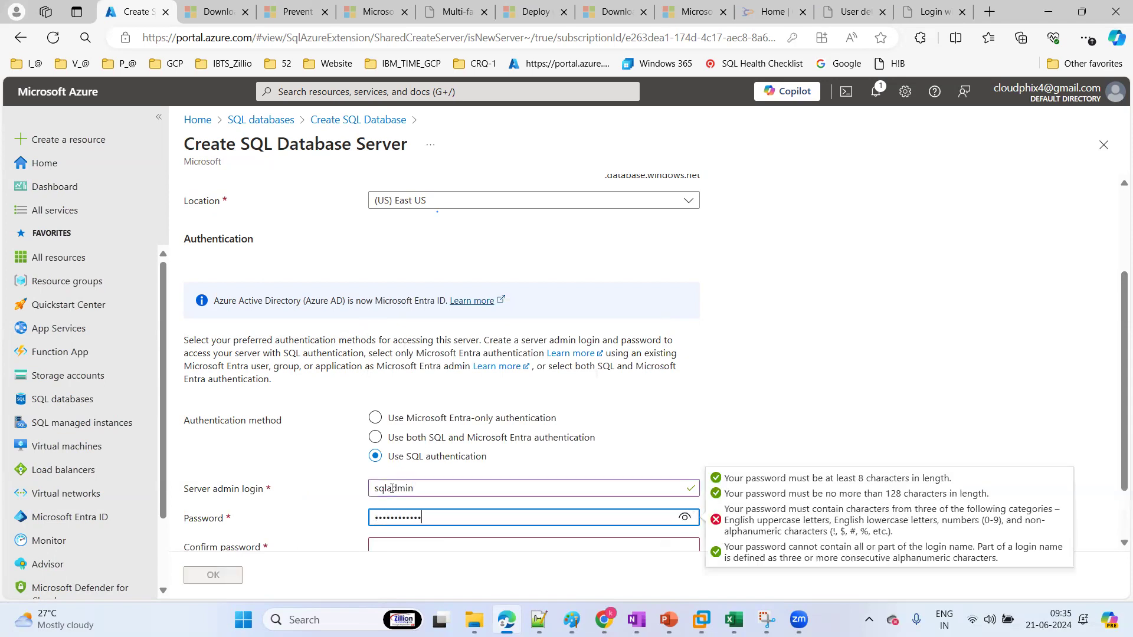
key(Tab)
text(••••••••••)
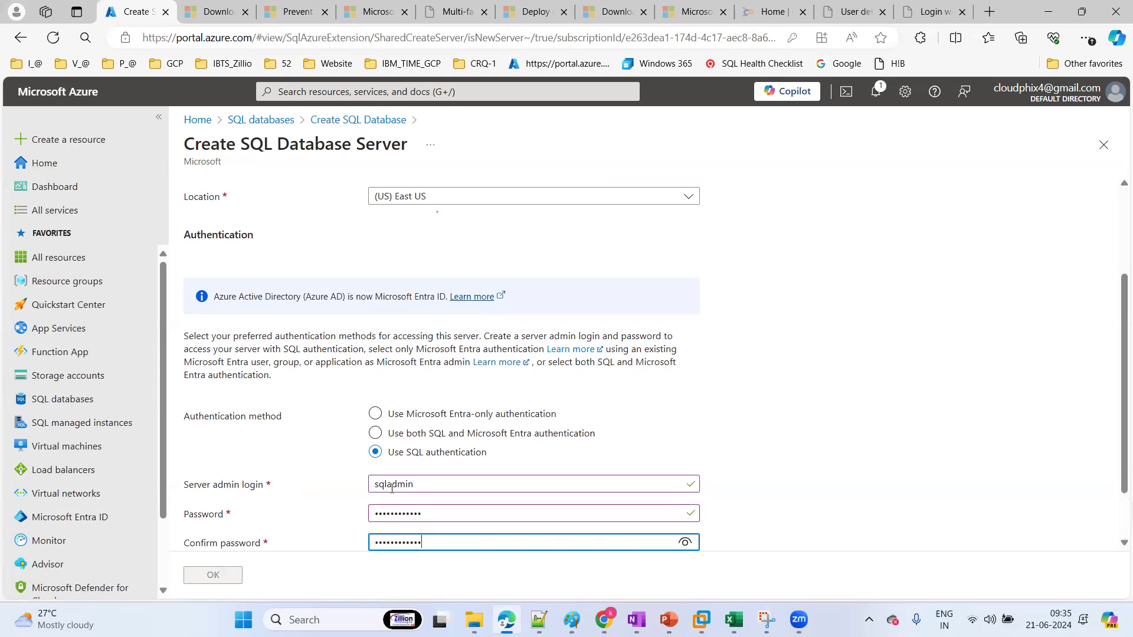
drag(1114, 392, 1114, 462)
click(215, 573)
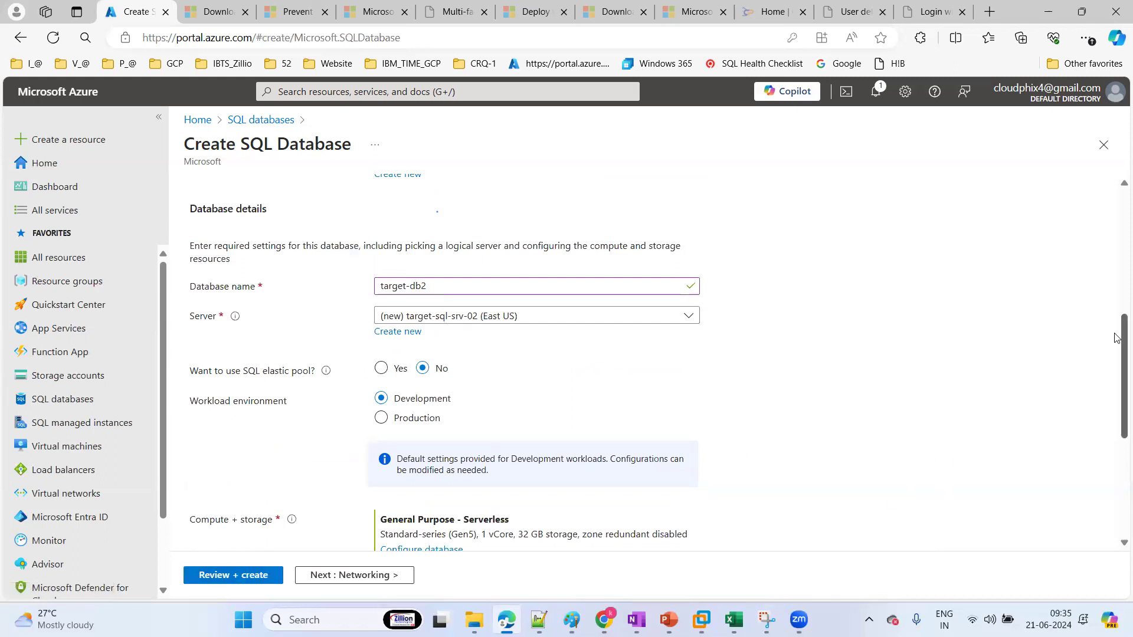
Configure target-db2 with the Standard service tier at 10 DTUs and 250 GB, and choose locally-redundant backup storage
scroll(1117, 337, down, 5)
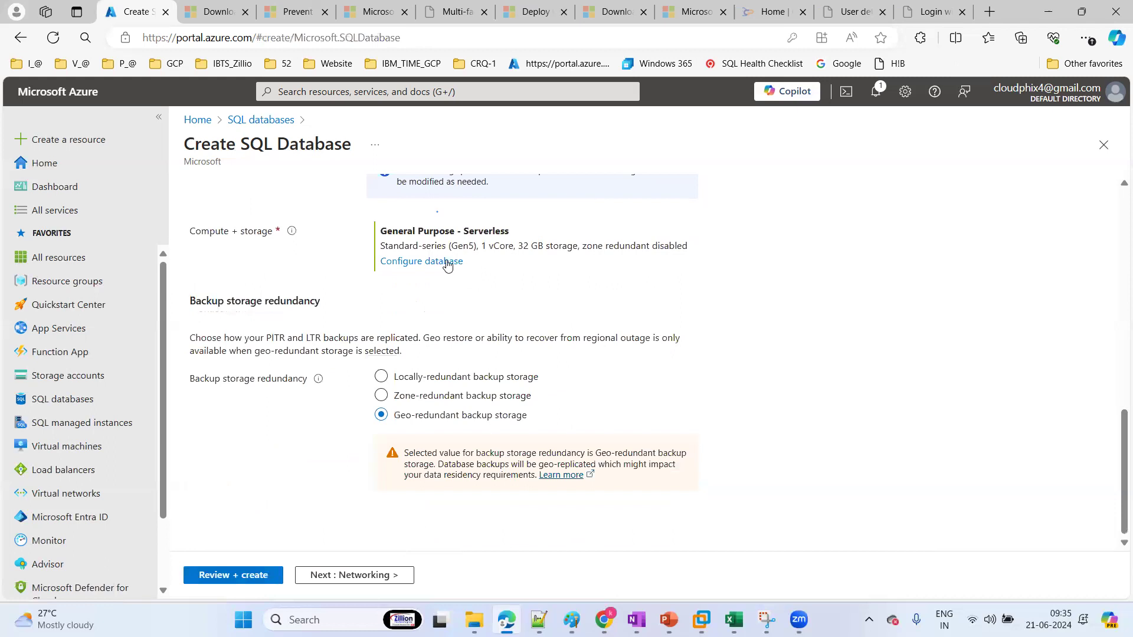
click(421, 262)
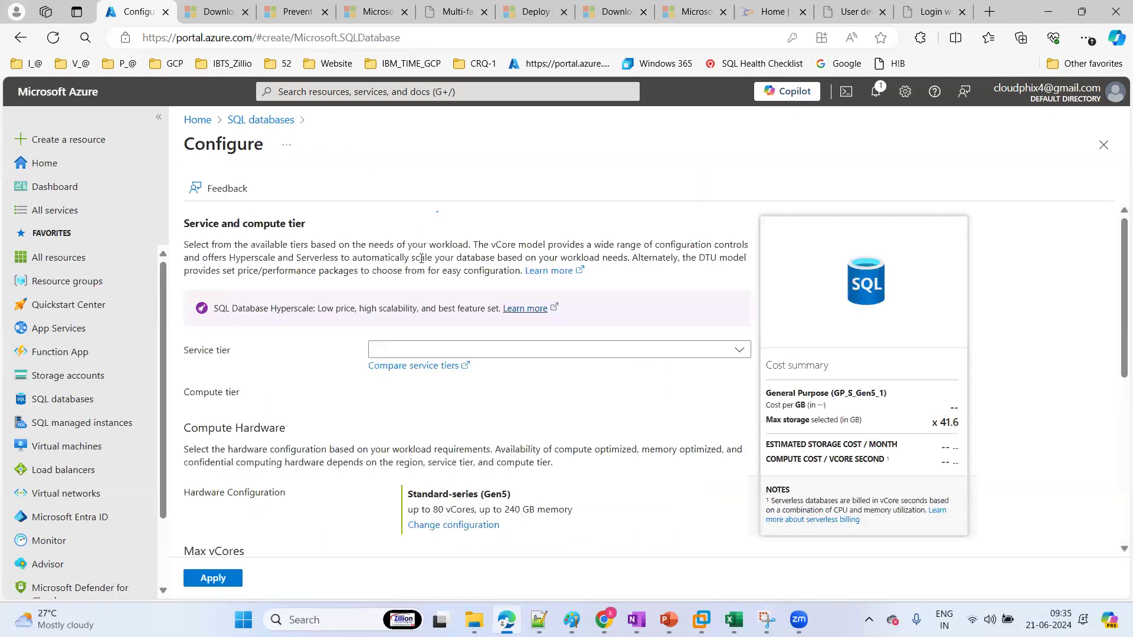
click(518, 352)
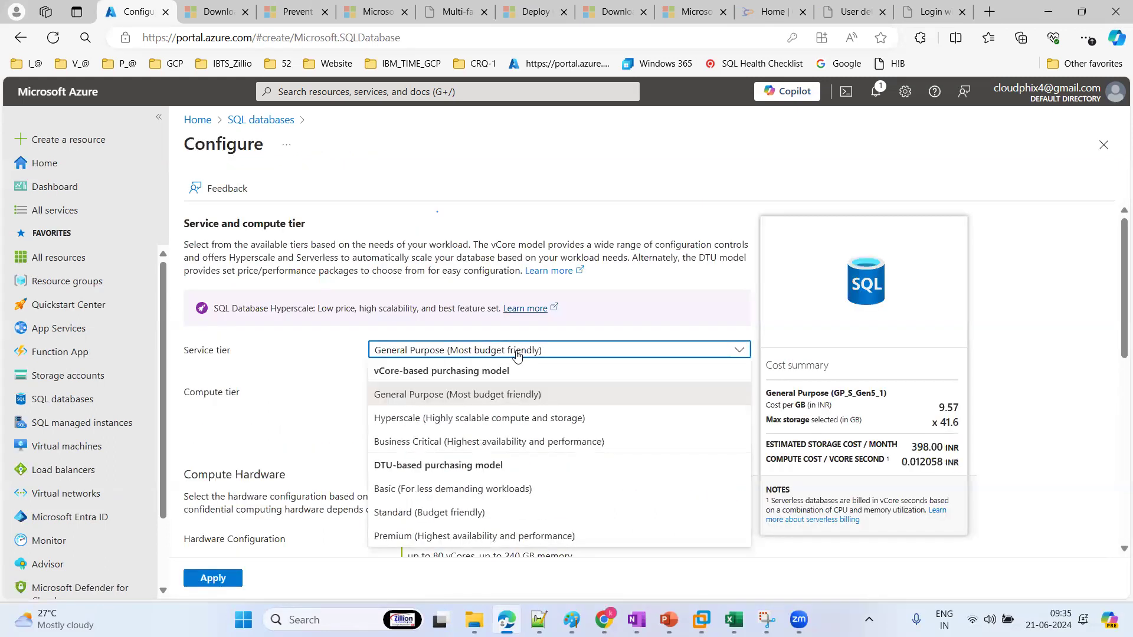
click(443, 512)
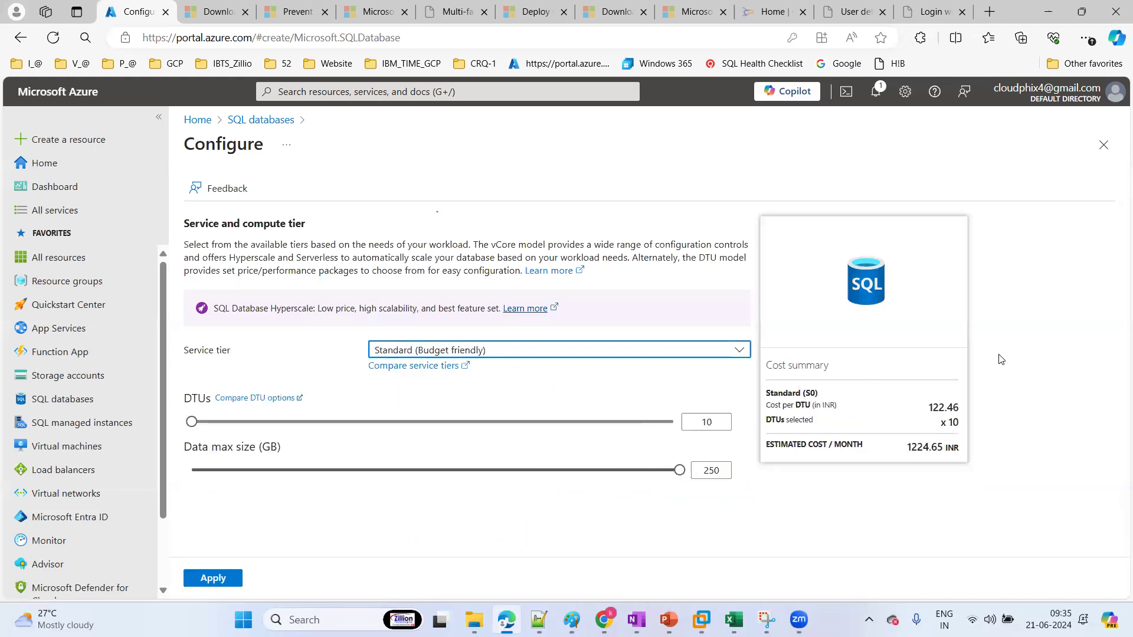
click(213, 578)
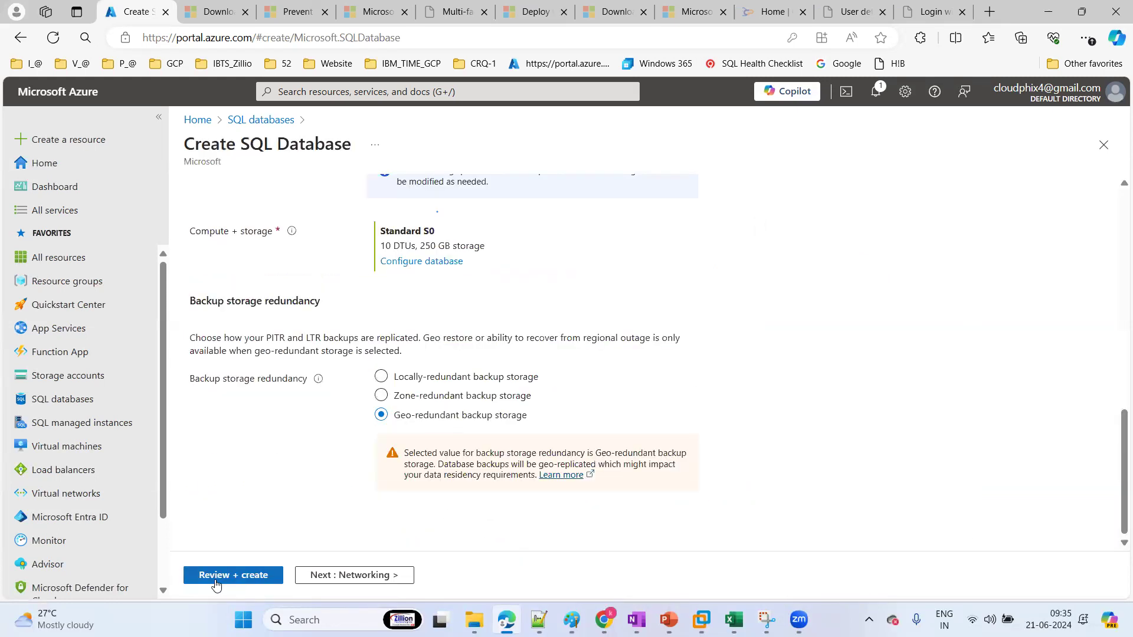
click(426, 377)
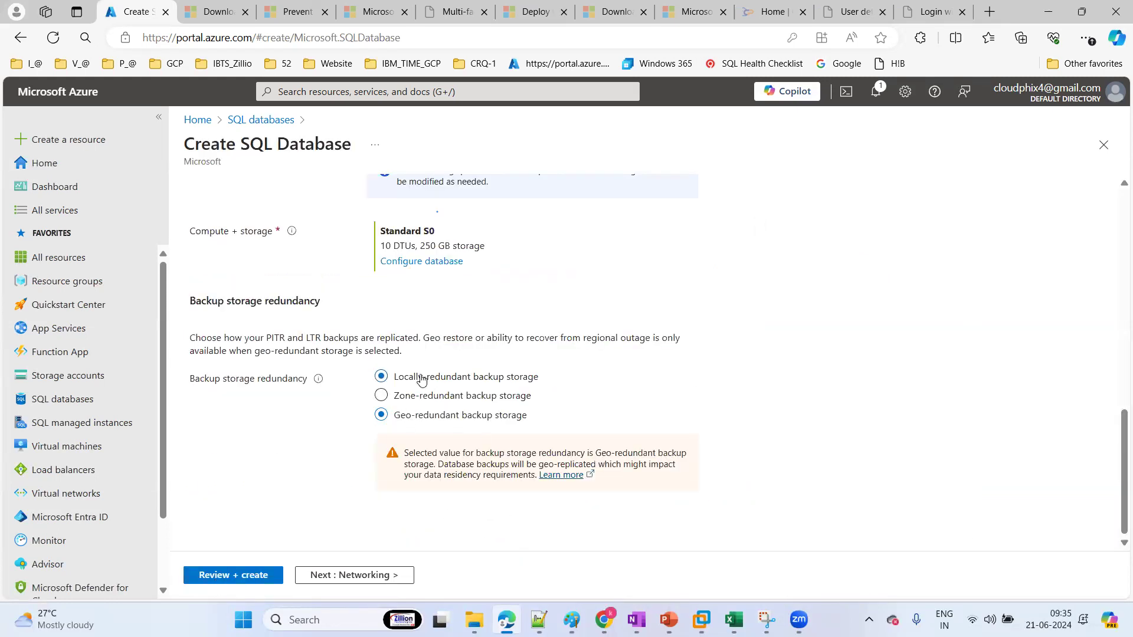
Set the networking to a public endpoint, allow Azure services to access the server, and add the current client IP address
click(358, 575)
click(418, 353)
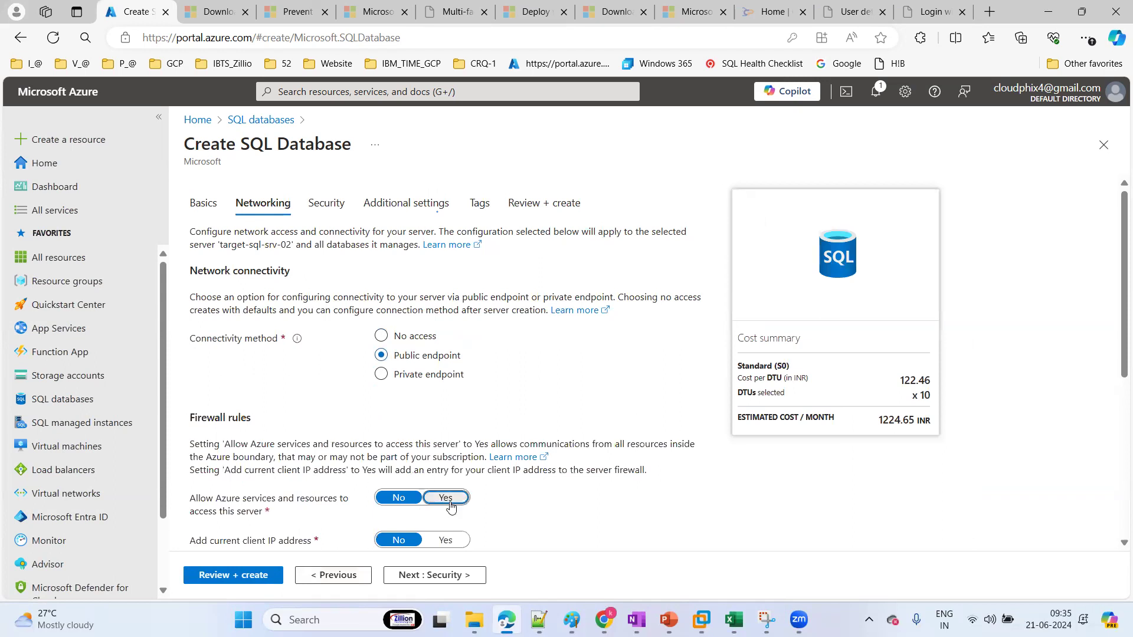
click(446, 498)
click(448, 541)
Keep the default security and additional settings, then review and create the target-db2 database
click(439, 577)
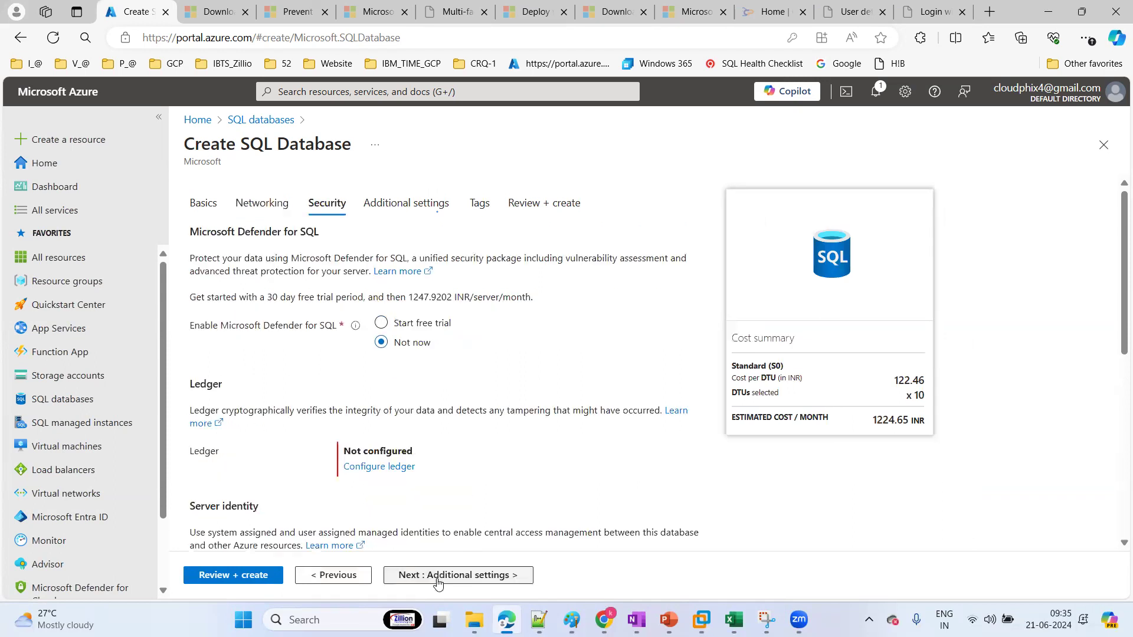
click(438, 583)
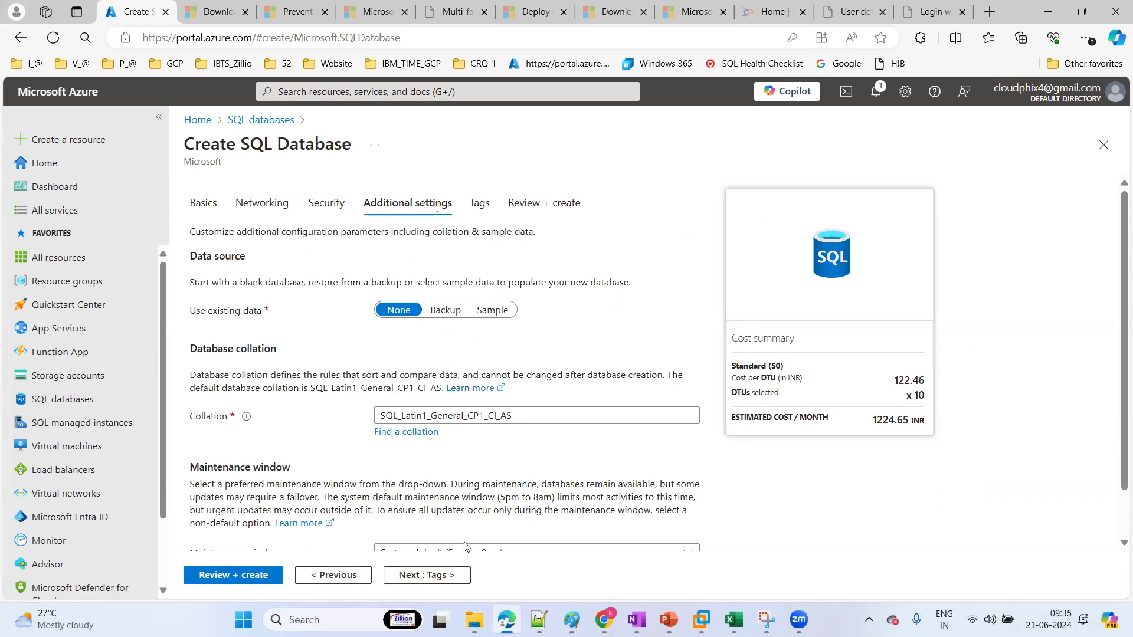
click(413, 575)
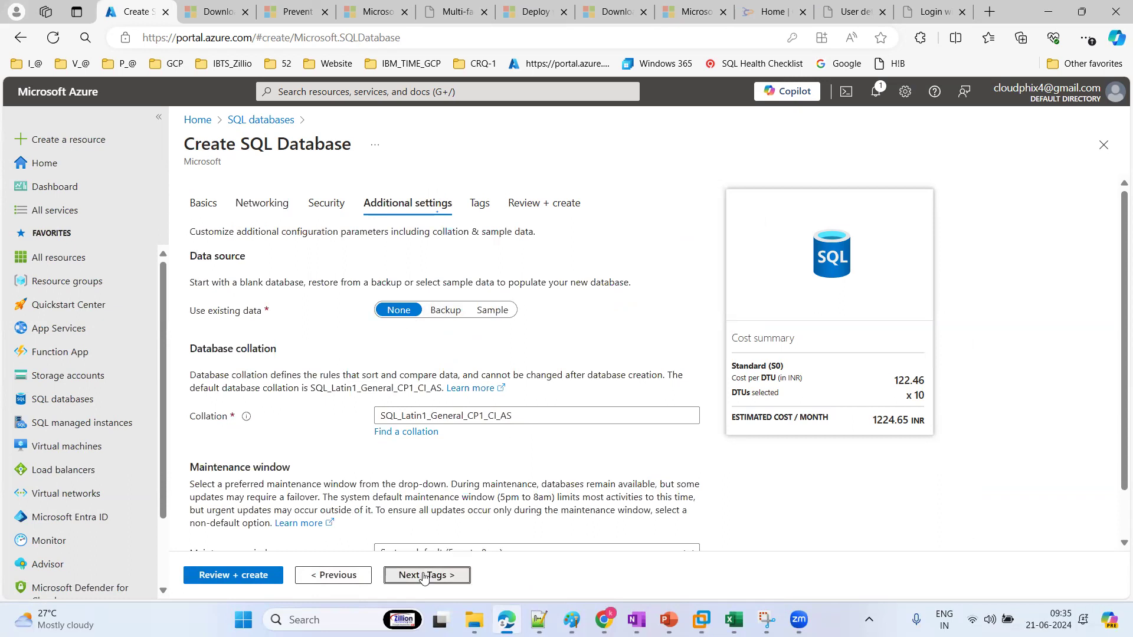
click(228, 575)
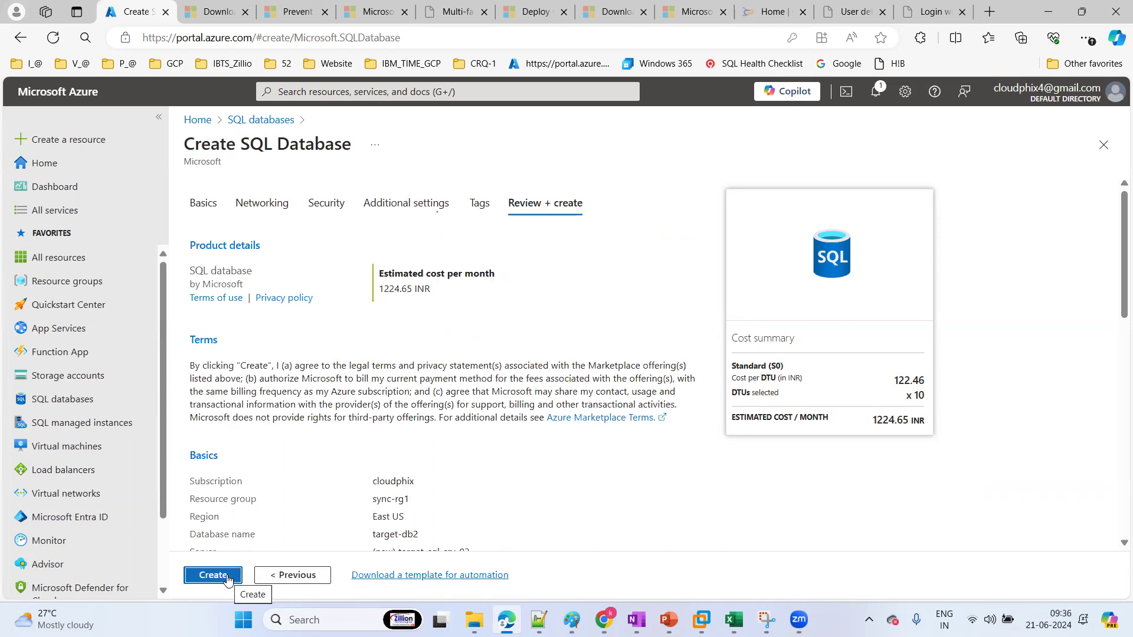
click(213, 575)
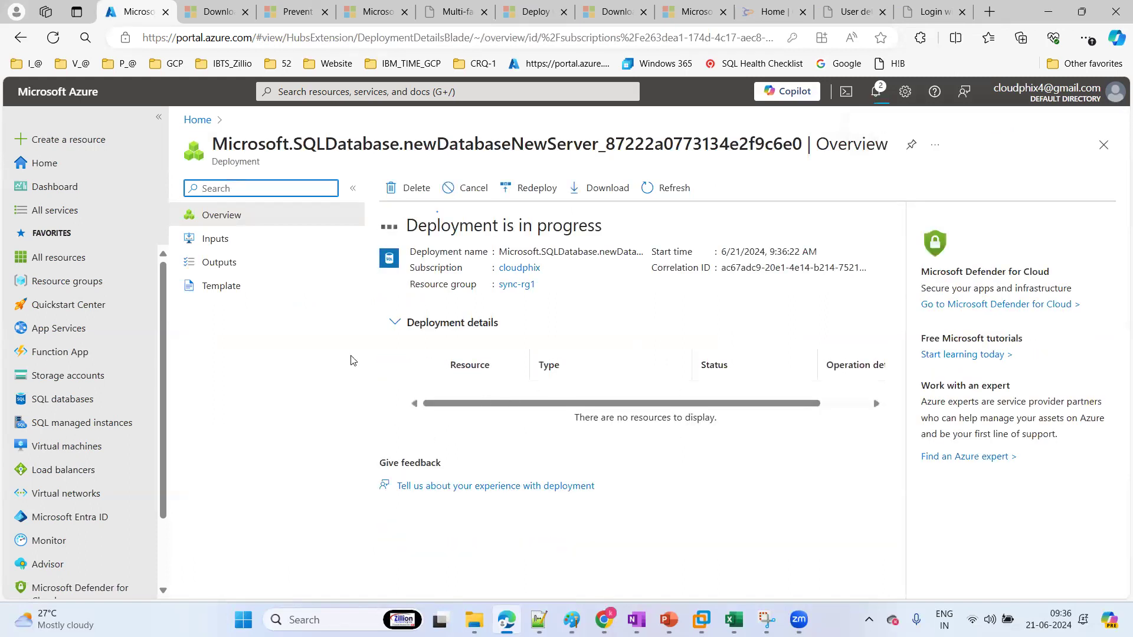
Open the SQL databases list, then switch to Paint and review the source and target layout in the Azure to Azure diagram
click(52, 401)
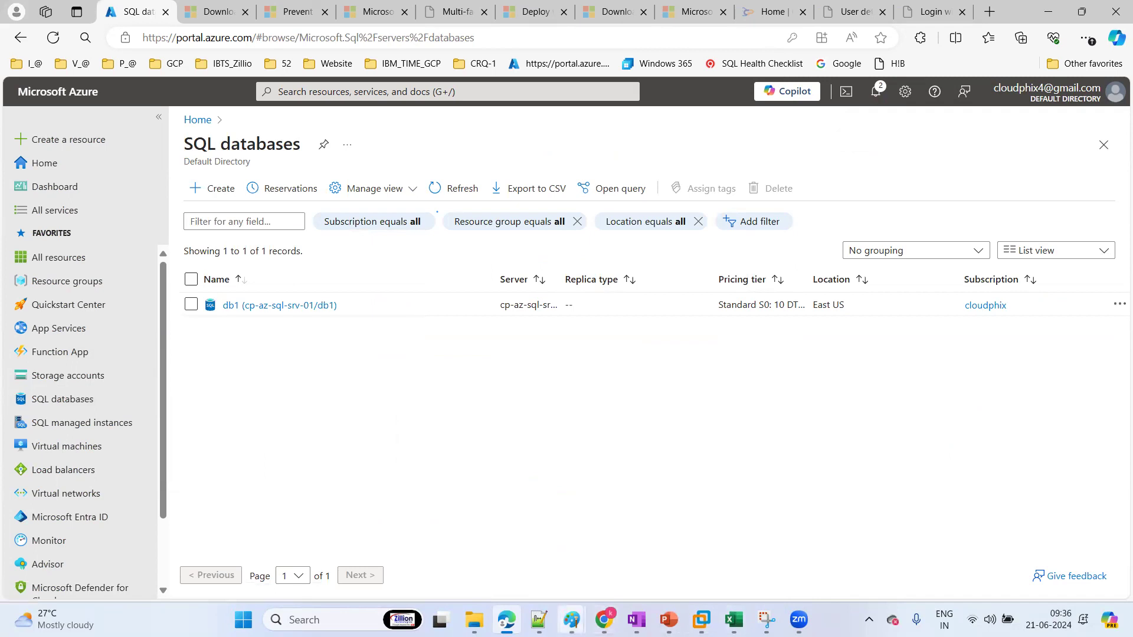
click(571, 620)
click(782, 561)
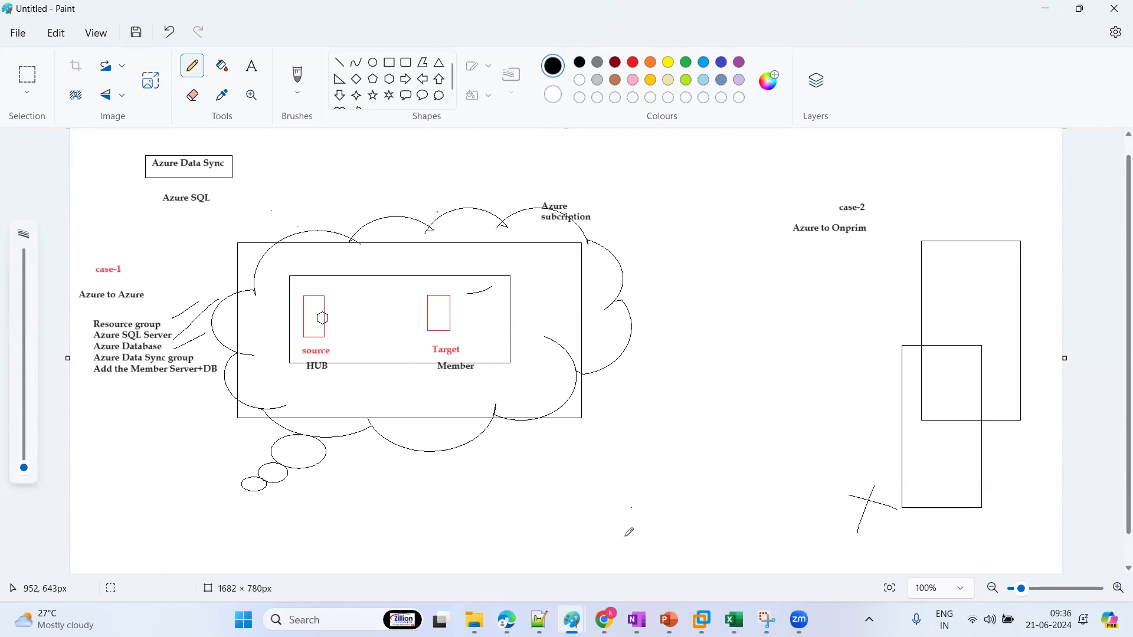
Switch back to the Azure portal, open the db1 database overview, and copy its full server name
click(507, 619)
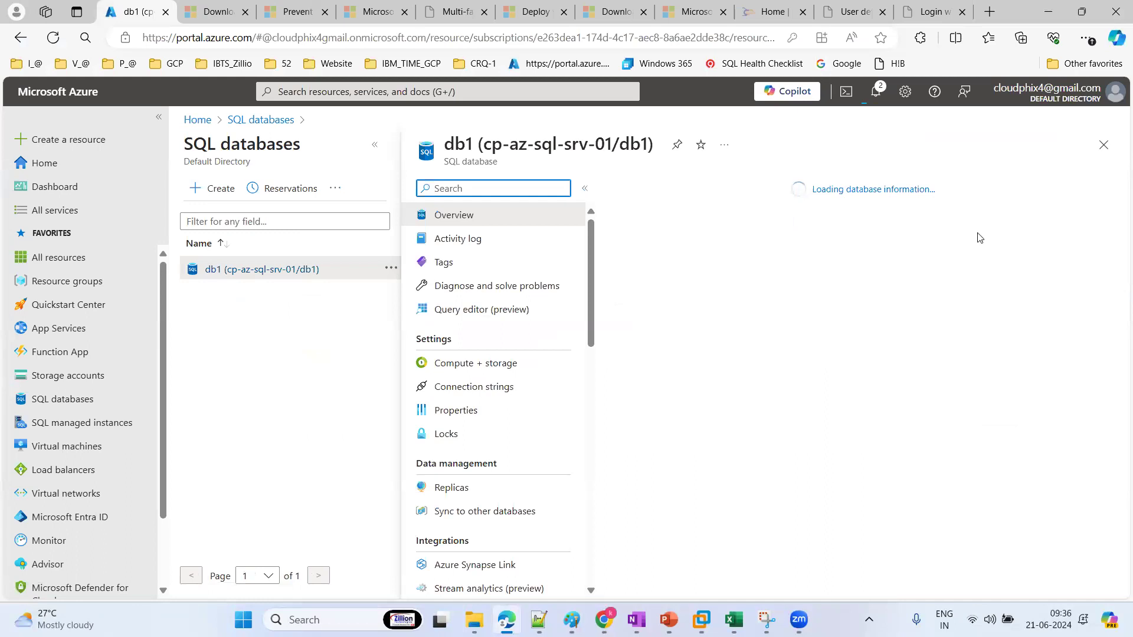
click(1034, 262)
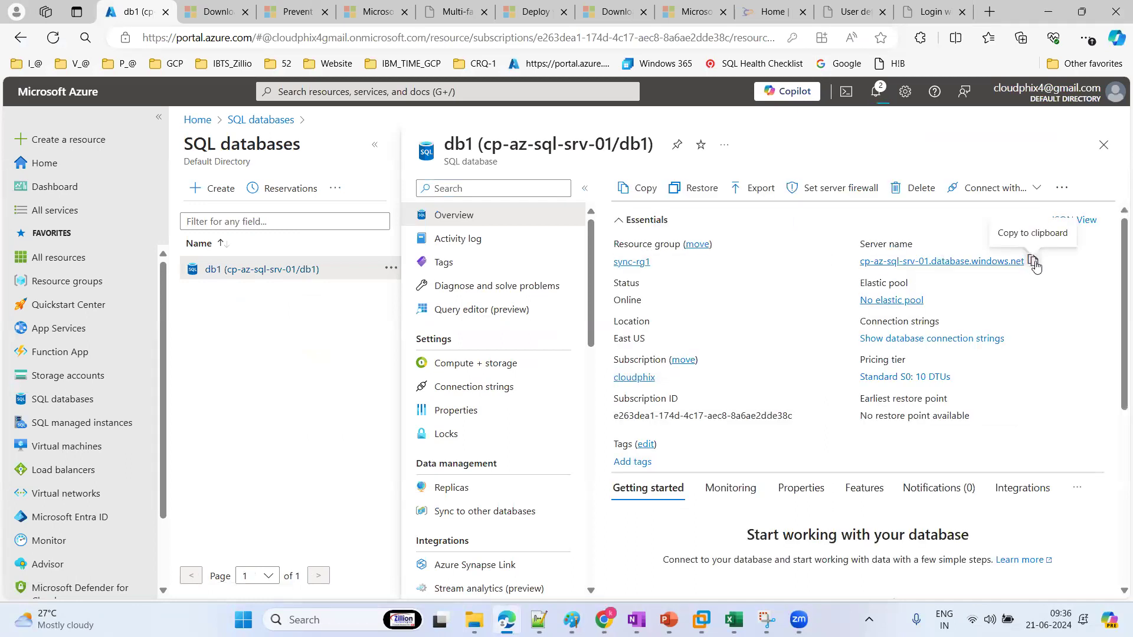
Switch to SQL Server Management Studio in the virtual machine and disconnect the existing servers from Object Explorer
click(702, 619)
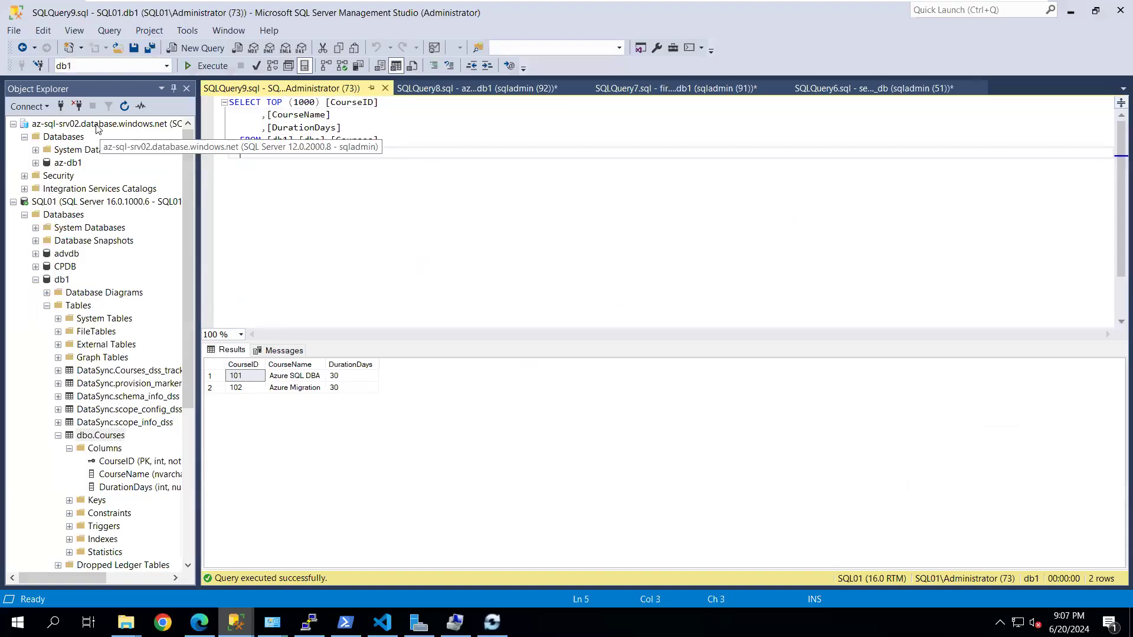
click(96, 124)
click(77, 105)
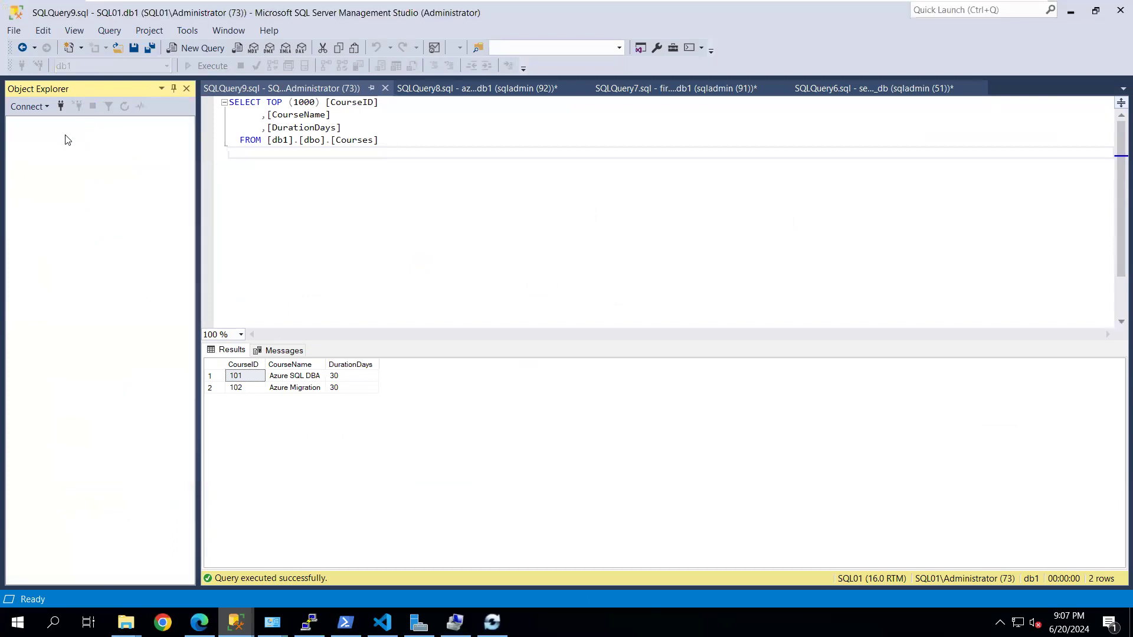
Try connecting to the Database Engine at cp-az-sql-srv-01.database.windows.net with SQL Server Authentication, entering the login sqladmin and the account password
click(43, 105)
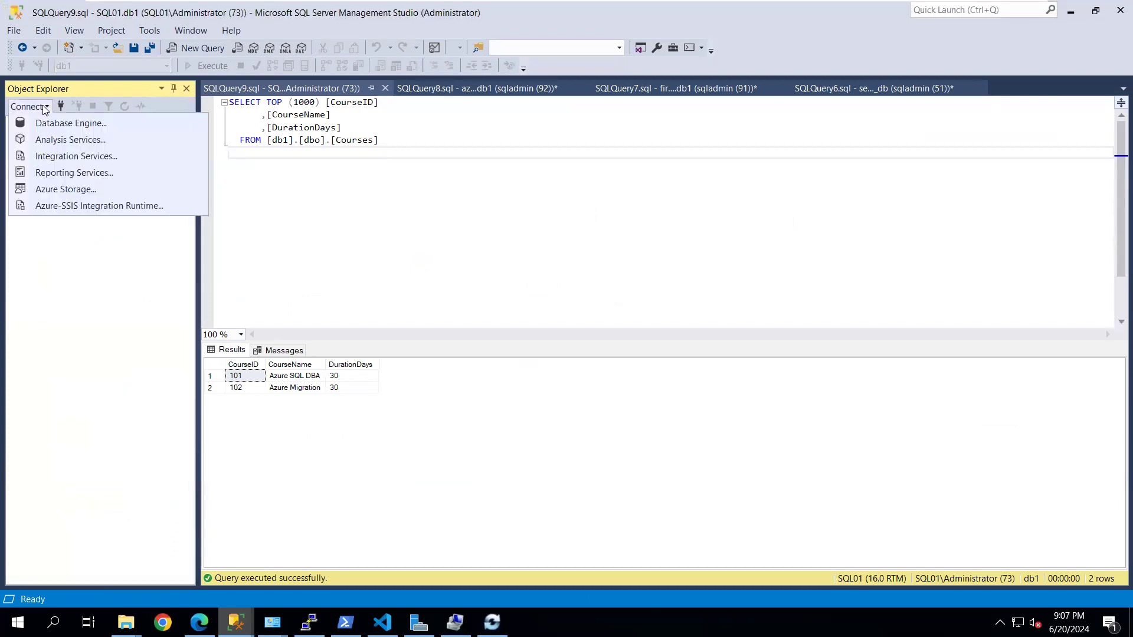
click(72, 126)
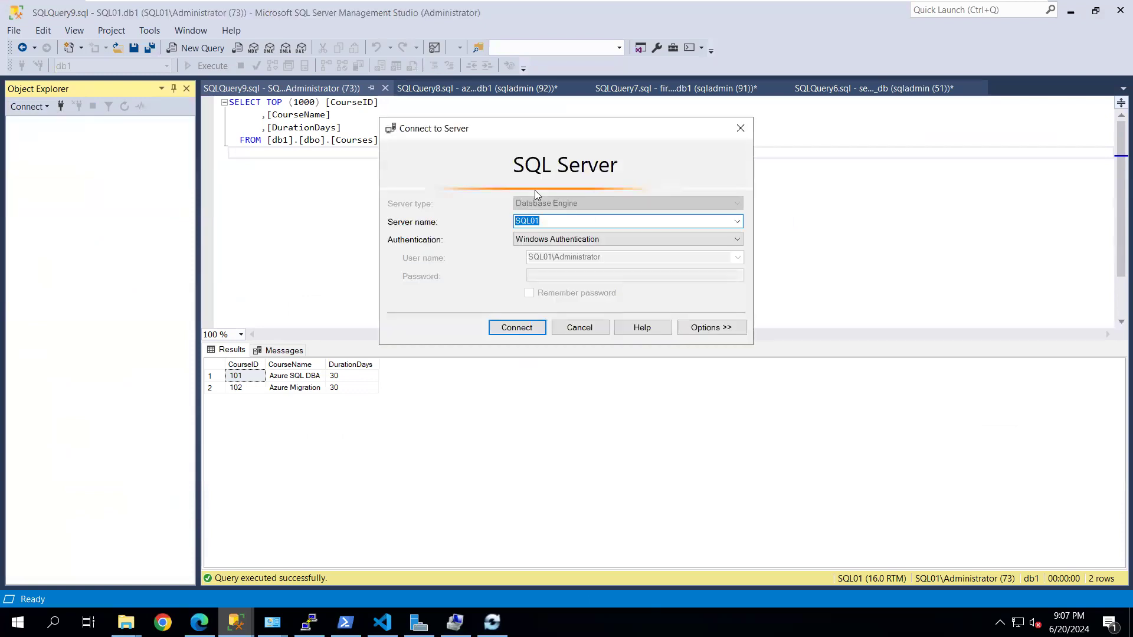
key(ctrl+v)
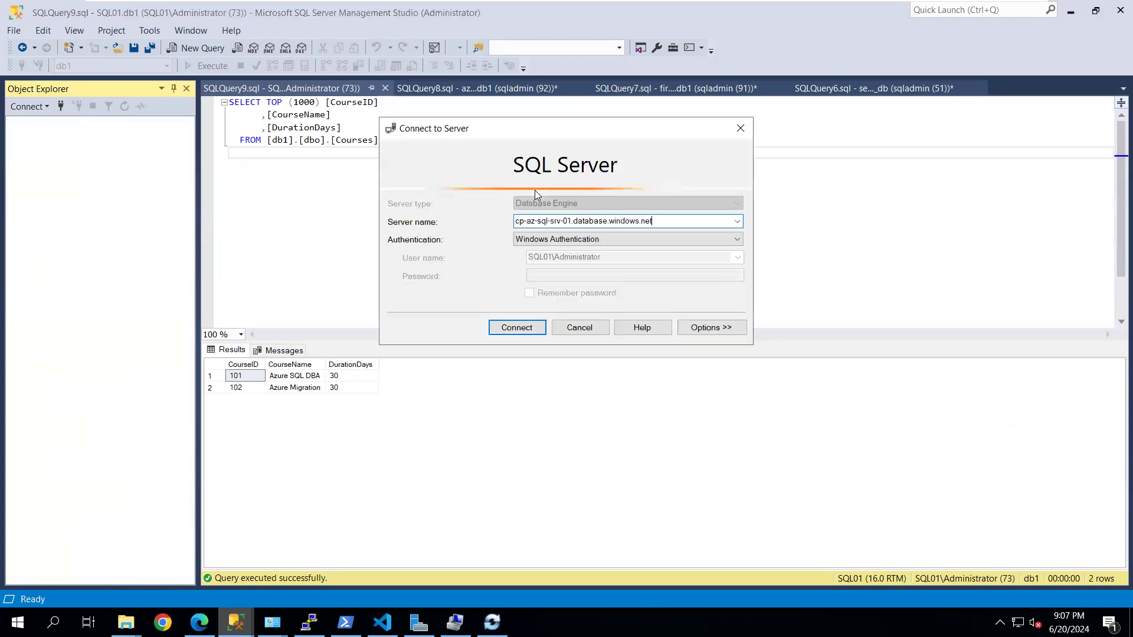
click(595, 239)
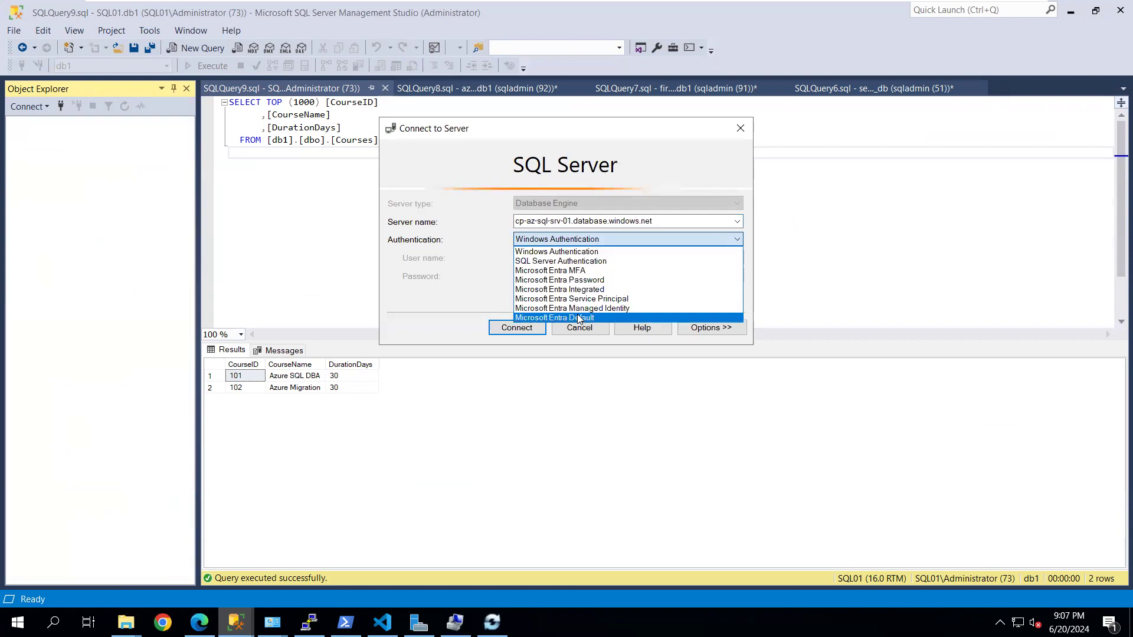
click(577, 262)
click(553, 258)
text(sqladmin)
key(Tab)
text(***********)
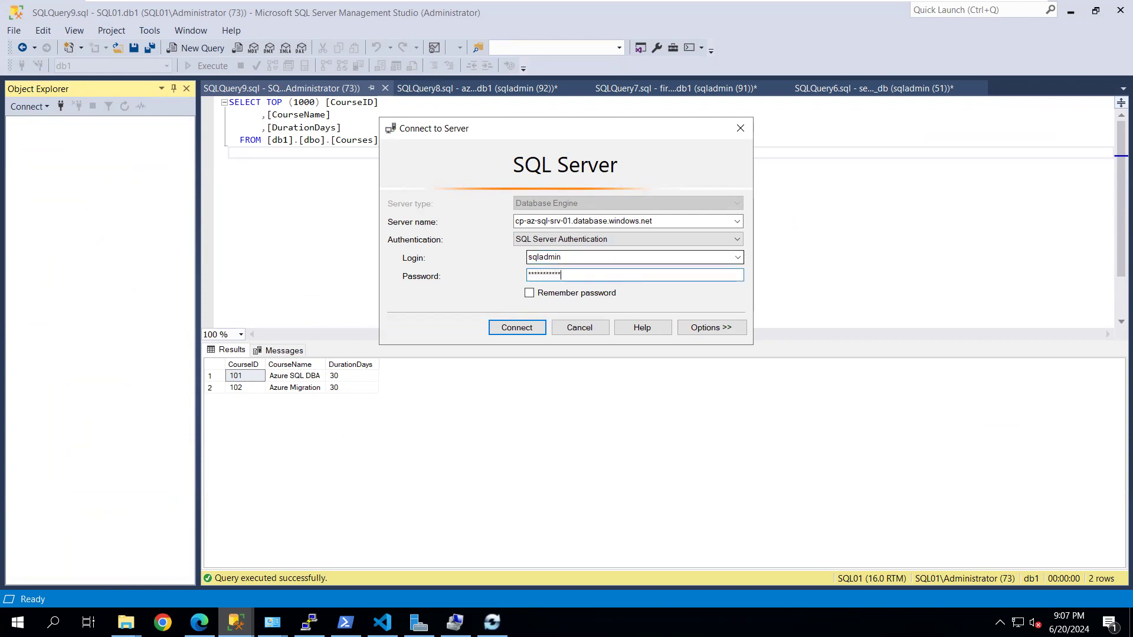
key(Return)
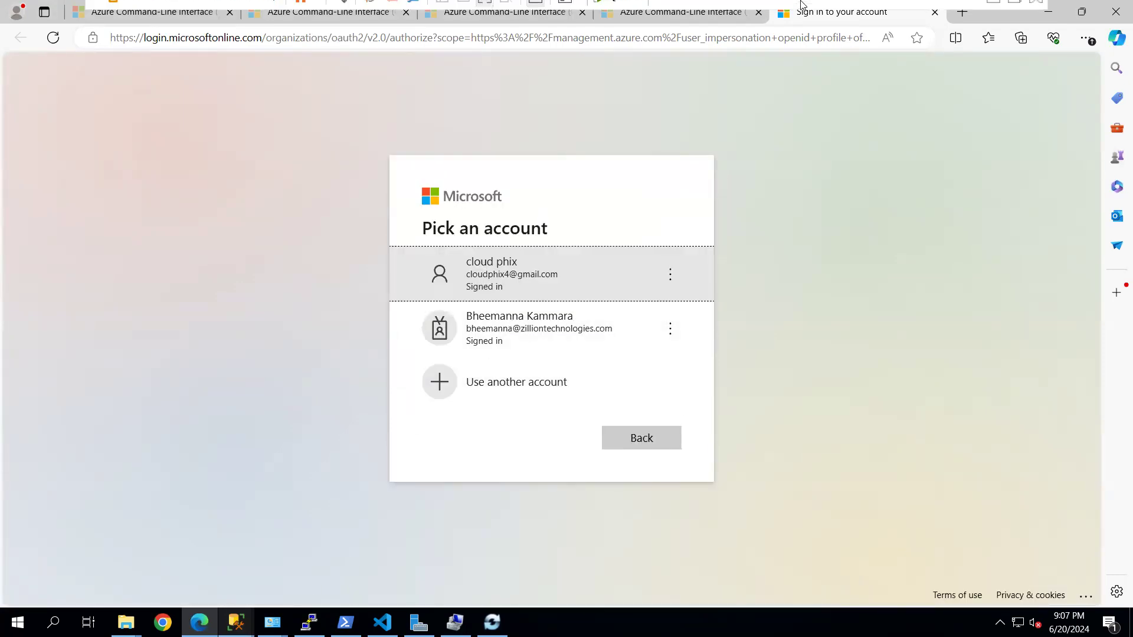
Switch to the Azure portal, open the server firewall settings from db1, then add and save a rule for the current client IPv4 address
click(995, 13)
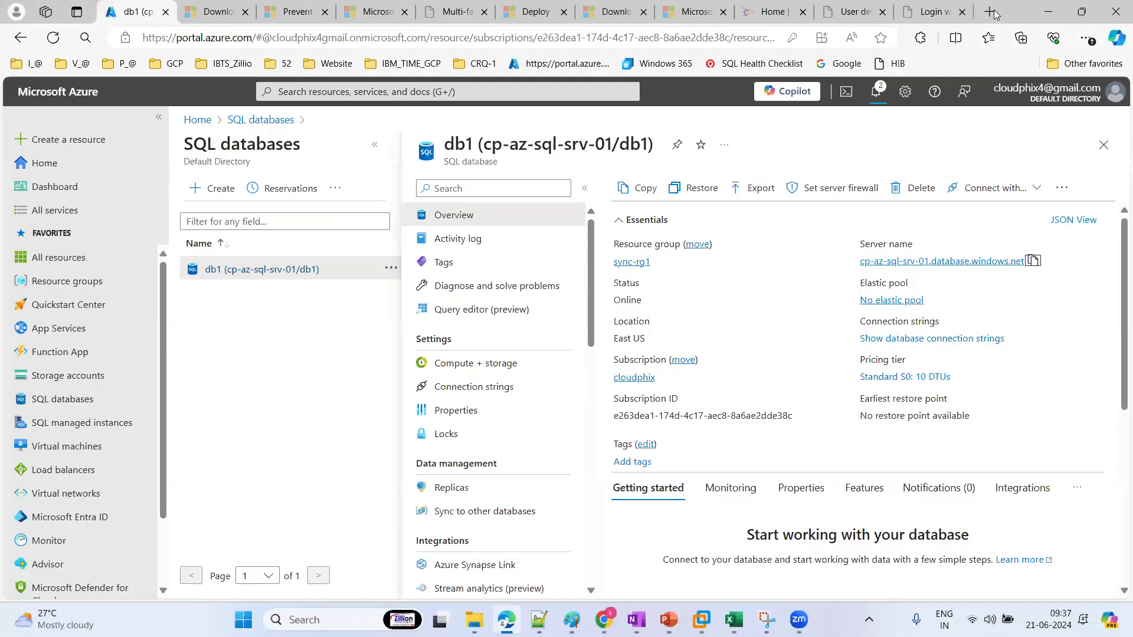
click(841, 188)
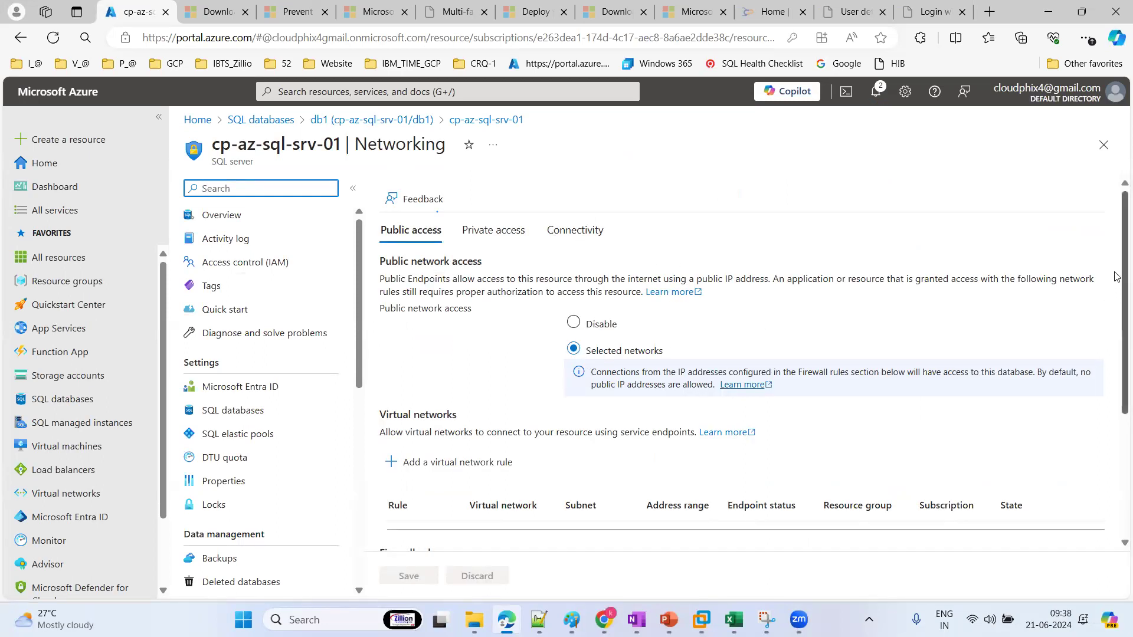
drag(1117, 271, 1116, 407)
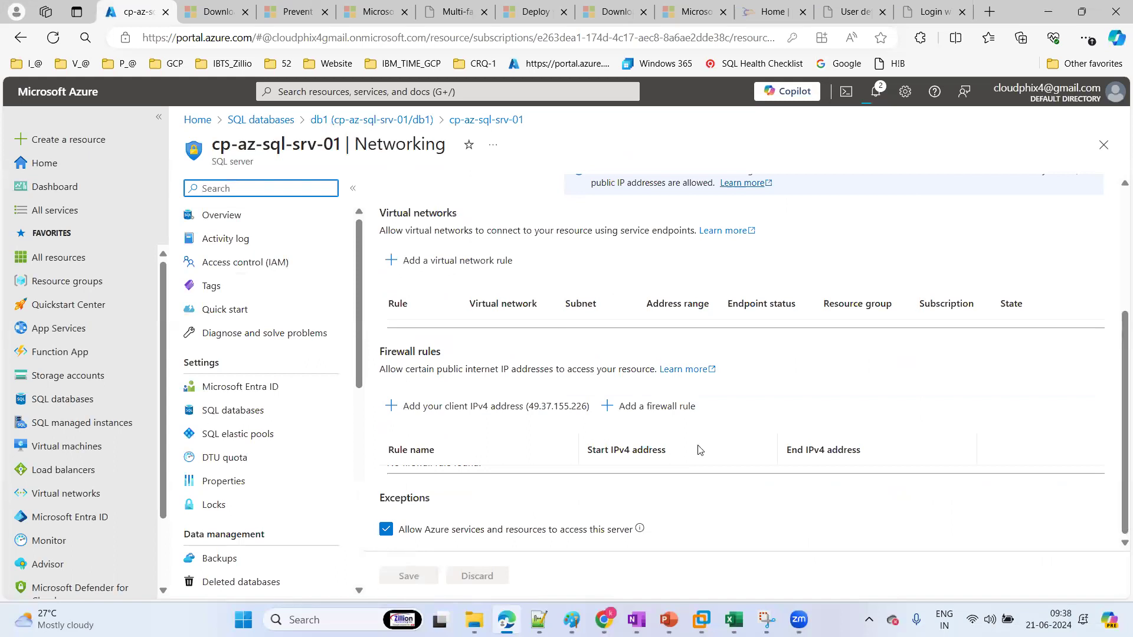
click(527, 411)
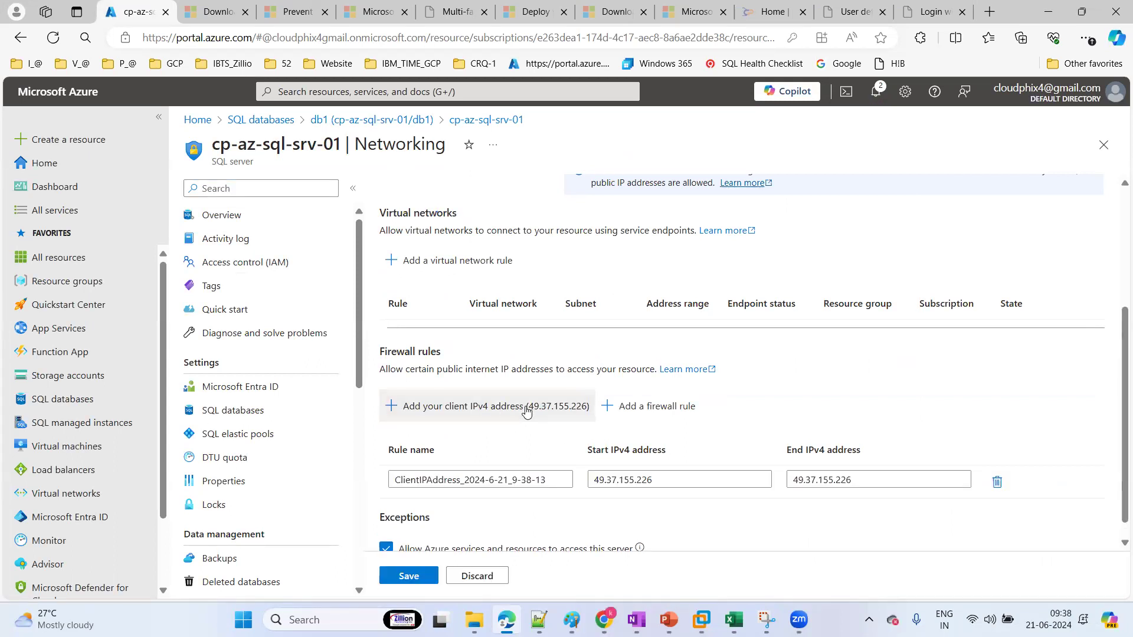
click(407, 577)
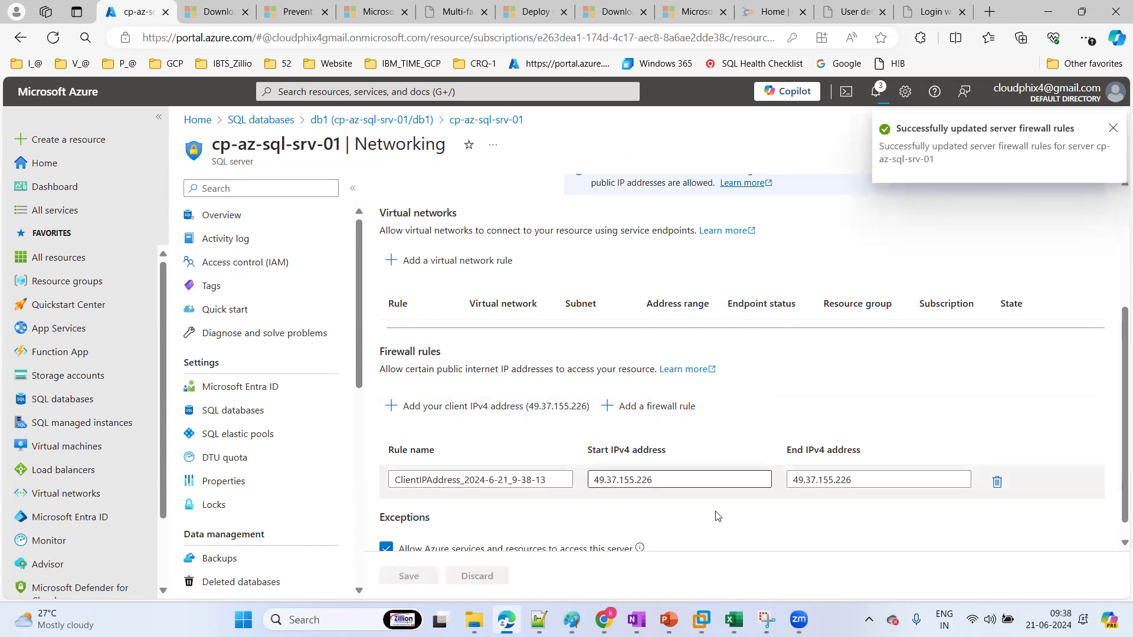
Switch back to SQL Server Management Studio in the virtual machine, dismiss the New Firewall Rule prompt and retry the connection to cp-az-sql-srv-01
click(701, 619)
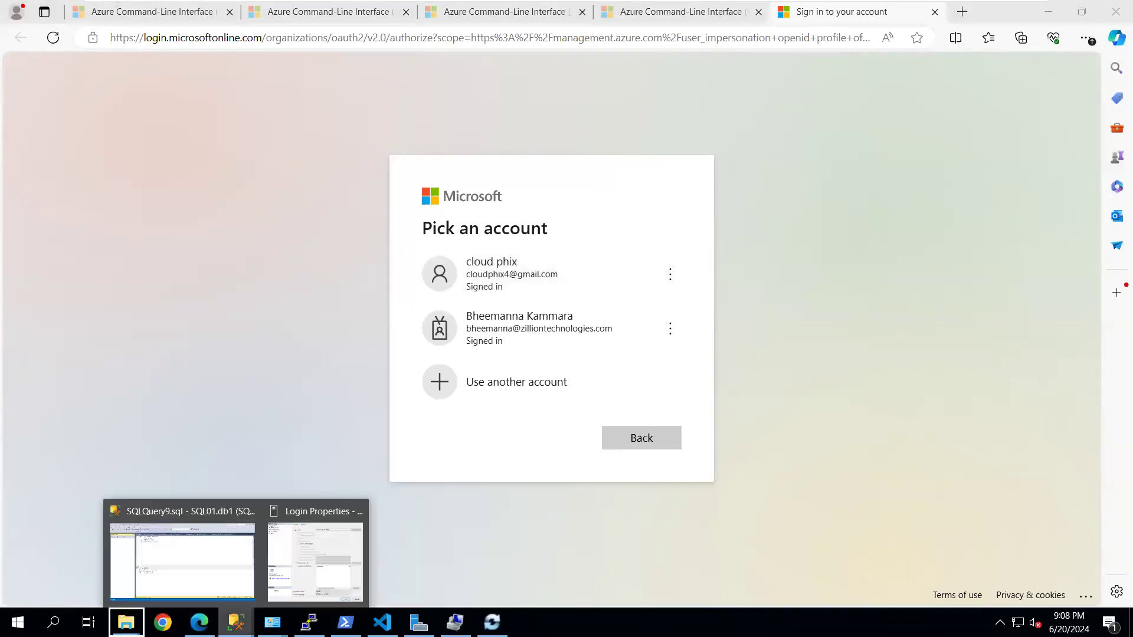
mouse_move(235, 618)
click(222, 547)
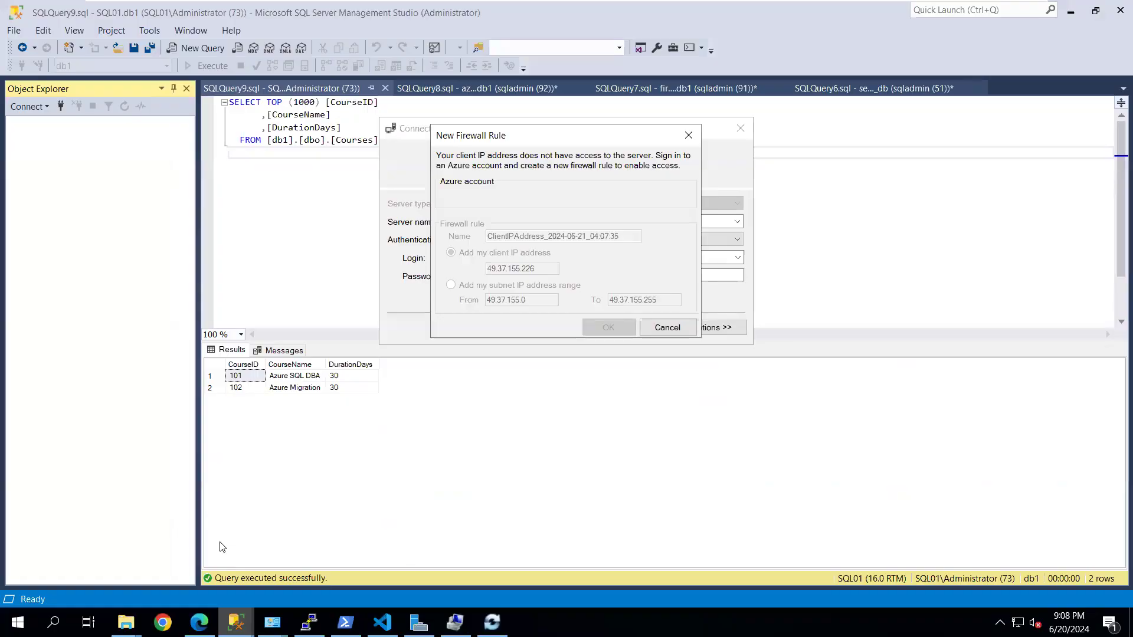
click(669, 328)
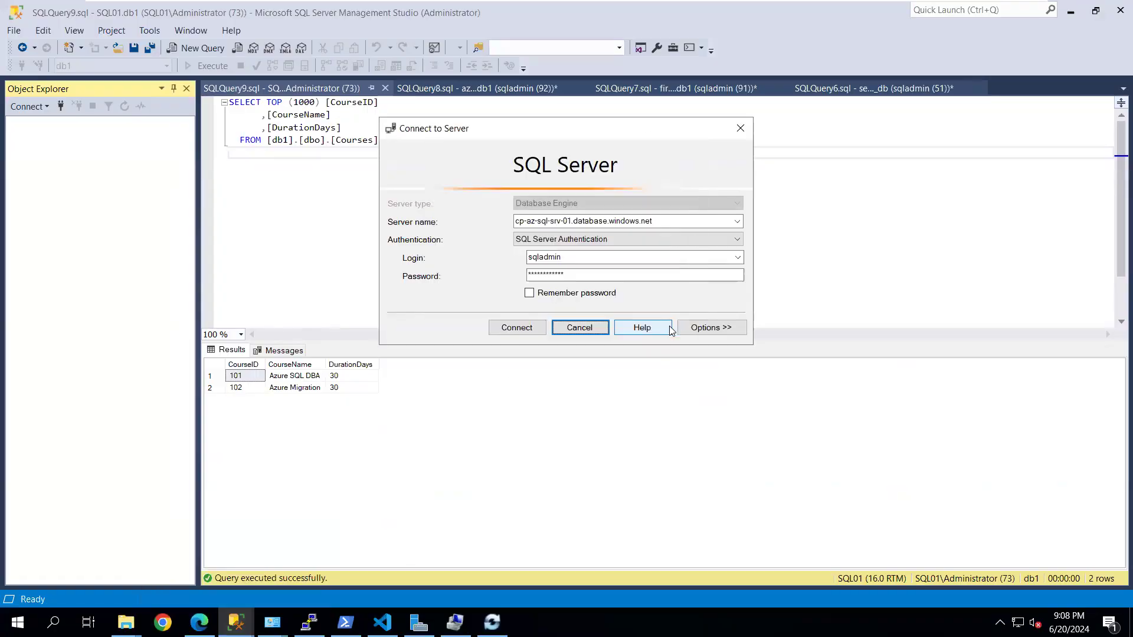
click(515, 329)
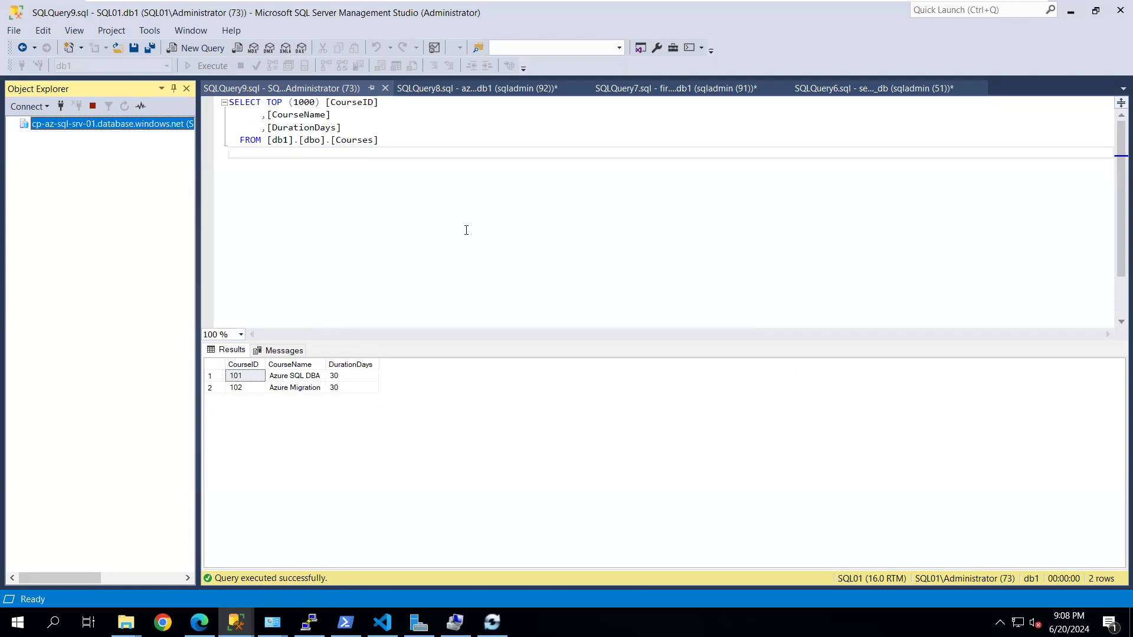
Bring up the leftover Login Properties window for the old SQL01 server and close it without saving
mouse_move(233, 621)
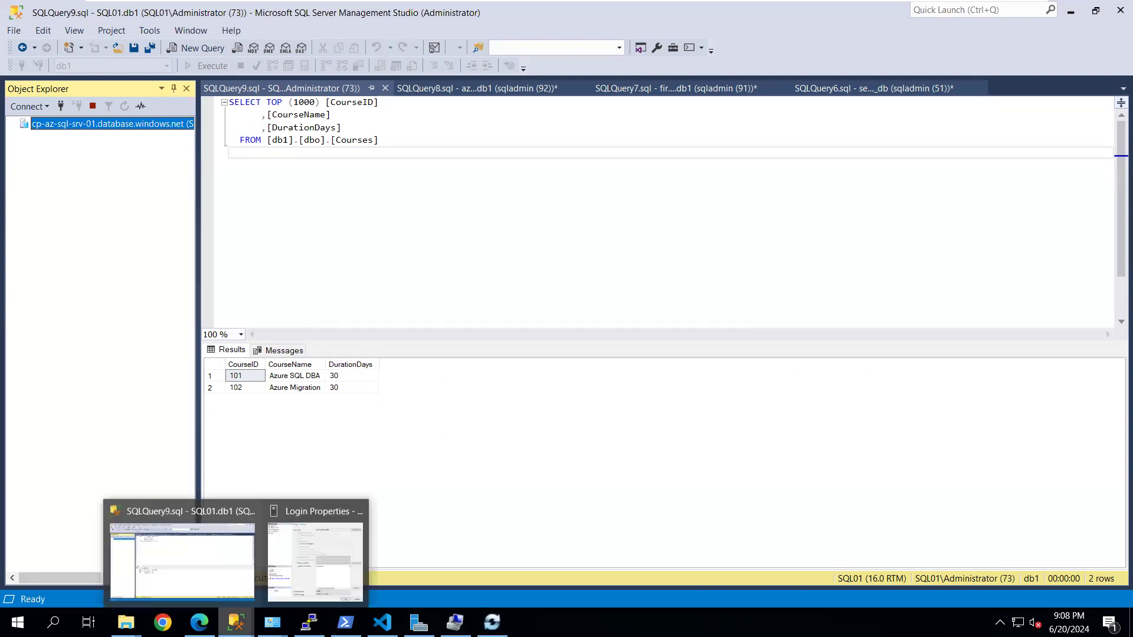
click(327, 544)
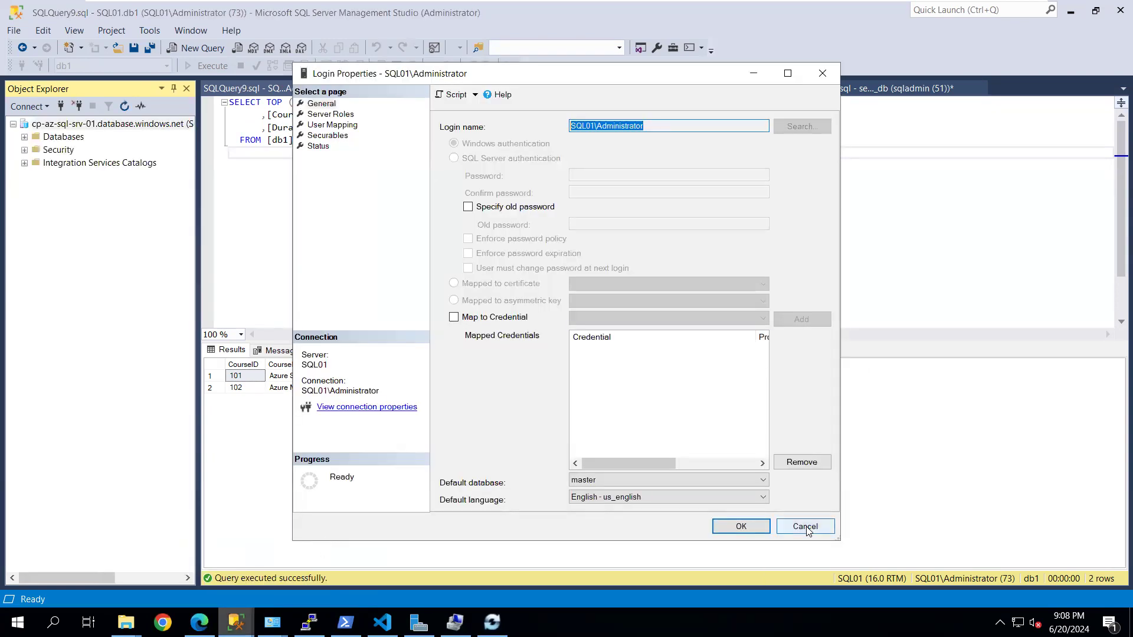
click(805, 527)
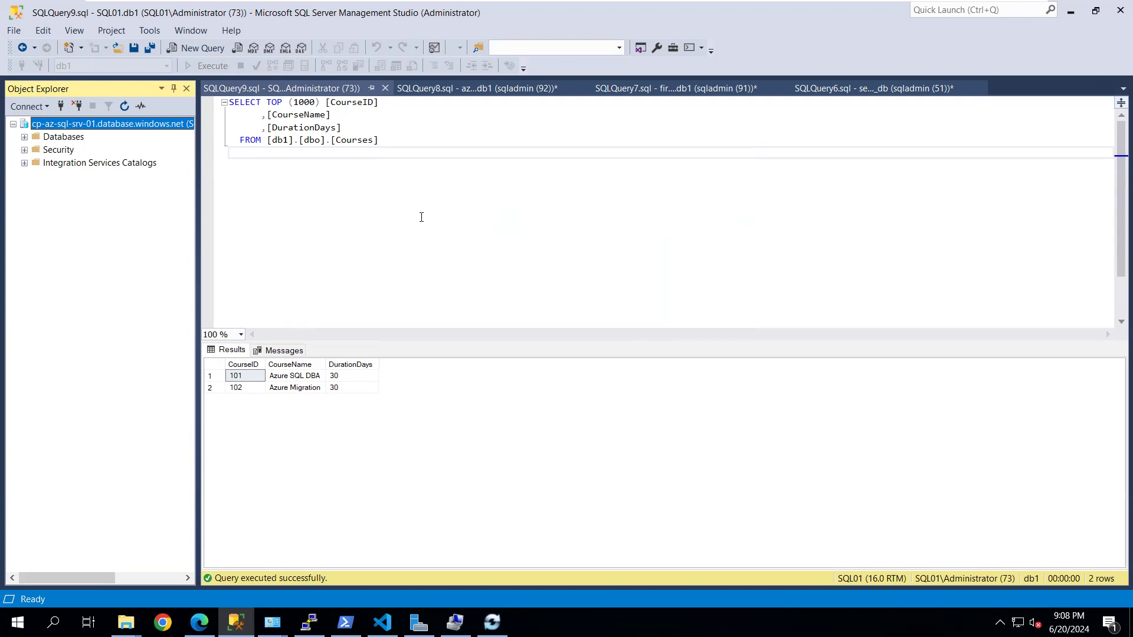
Expand the databases of cp-az-sql-srv-01 down to the tables of db1 to check what they contain
click(24, 137)
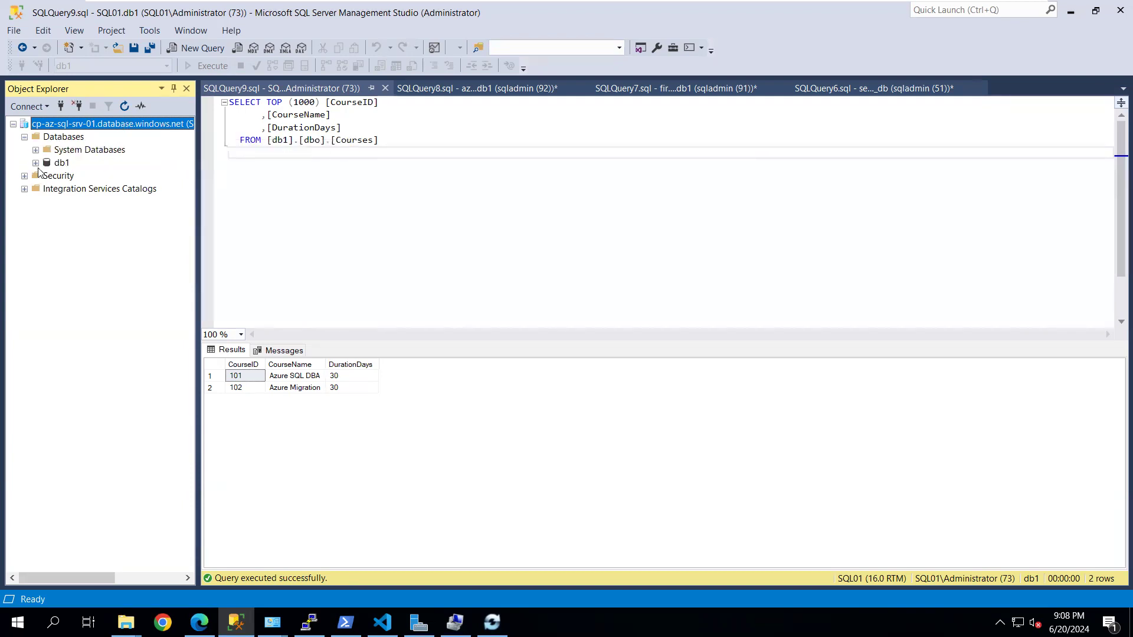
click(35, 163)
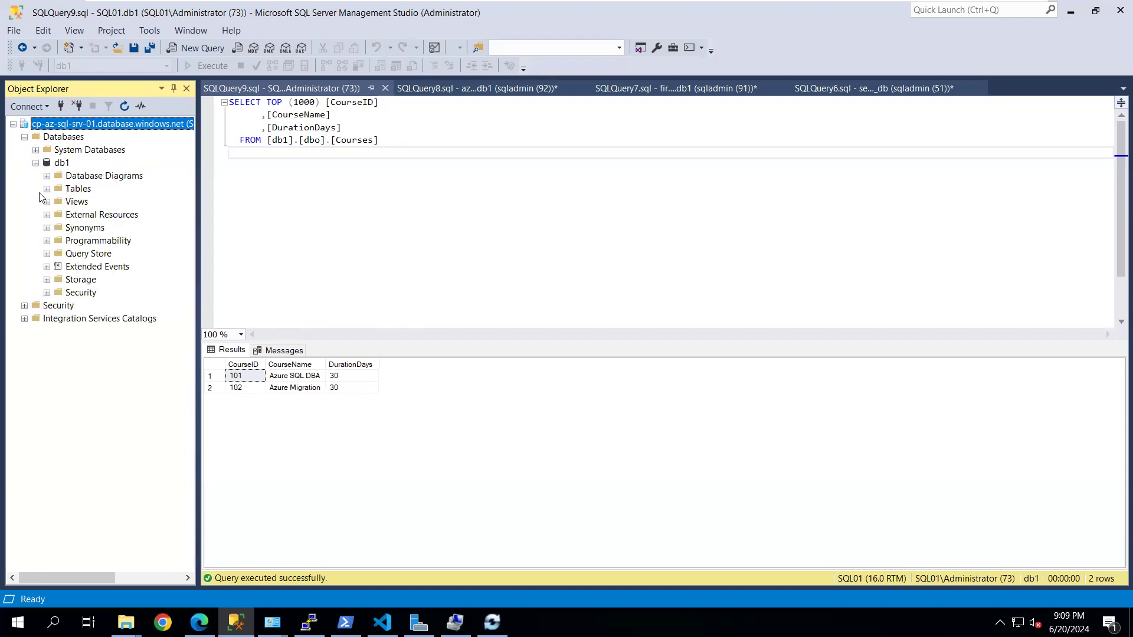
click(47, 189)
Copy the entire script that creates and fills the Students and Courses tables from the SQLQuery8 query
click(319, 222)
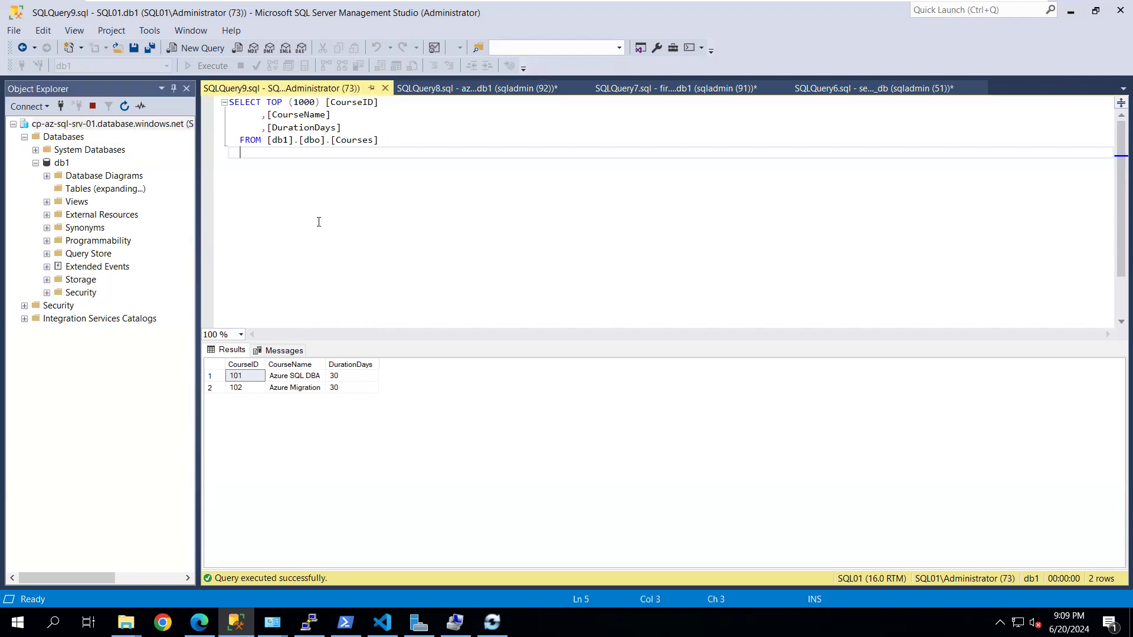
click(475, 87)
click(432, 289)
key(ctrl+a)
key(ctrl+c)
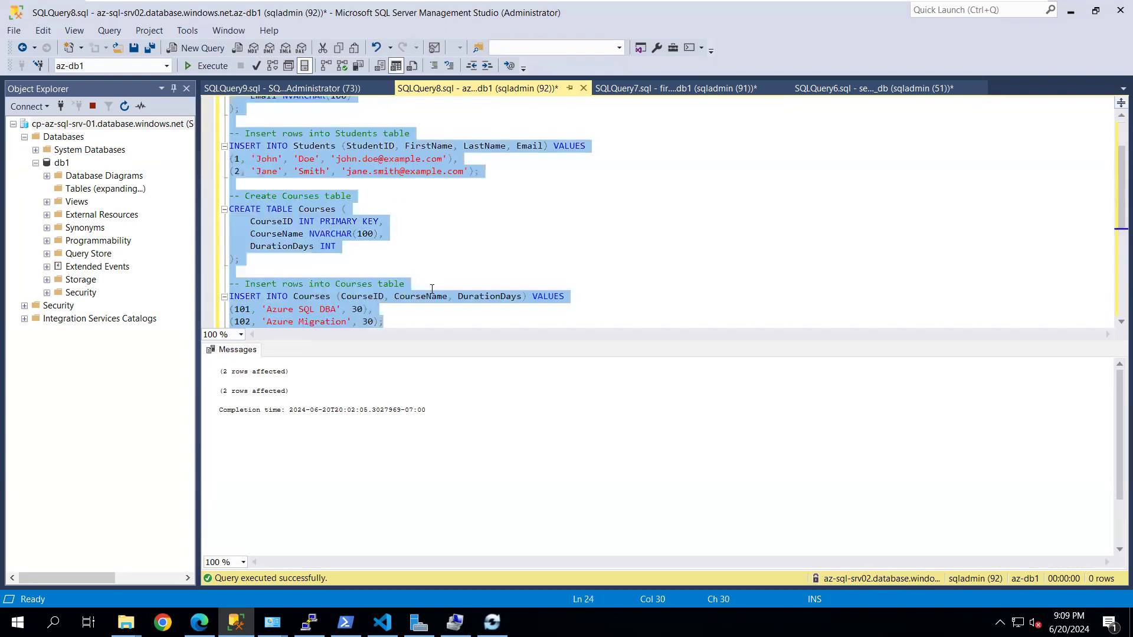
Open a new query against db1 on cp-az-sql-srv-01 and paste the Students and Courses table script into it
click(65, 164)
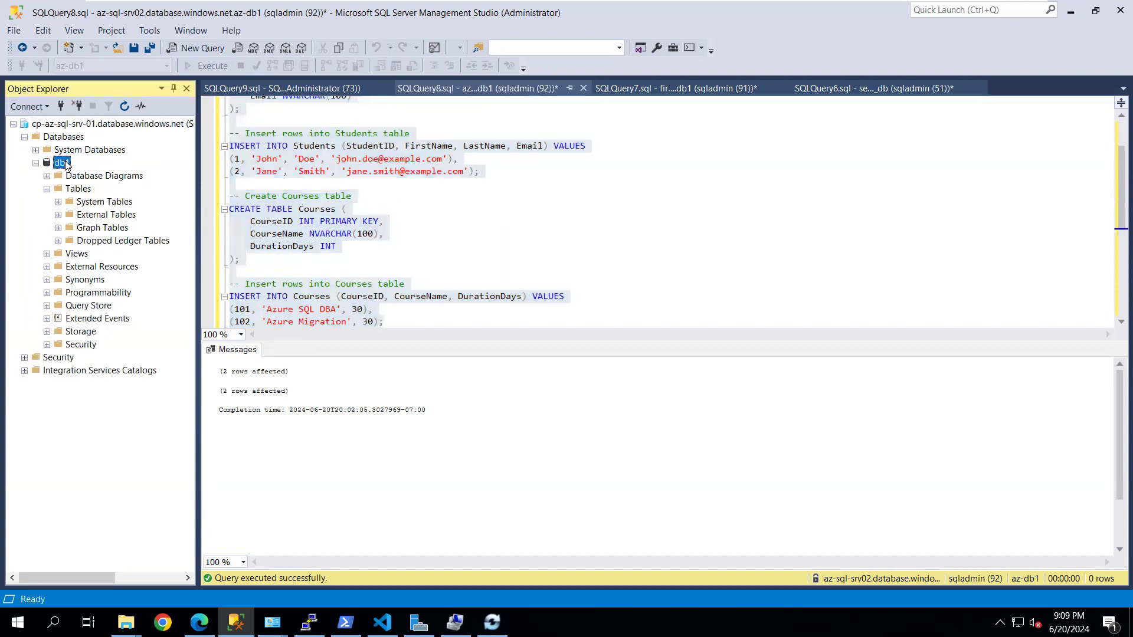
click(196, 48)
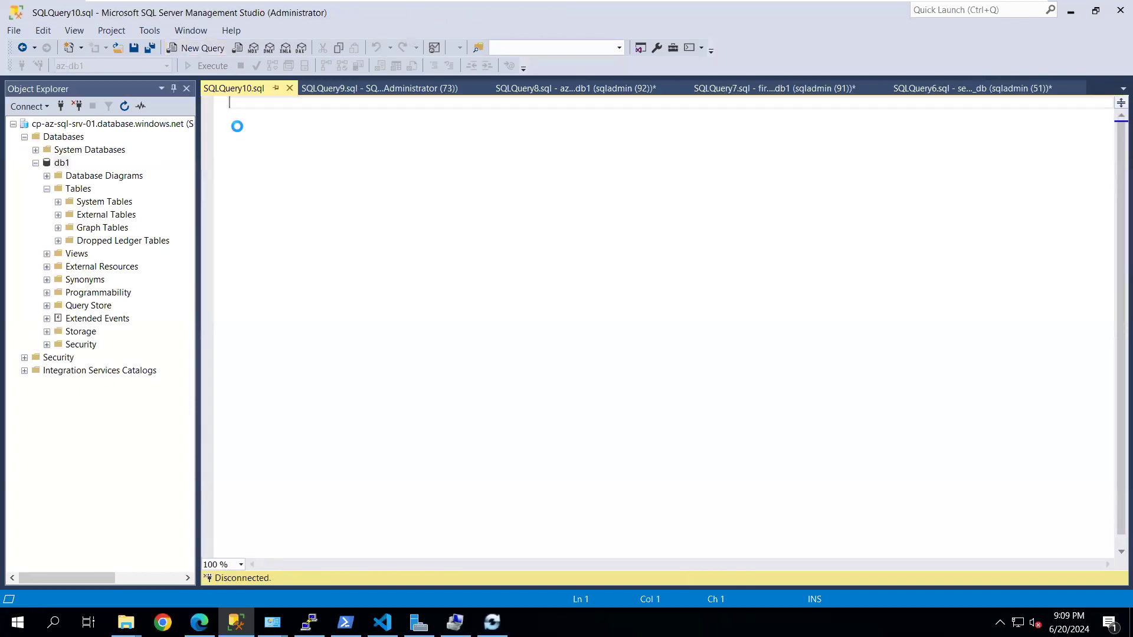
key(ctrl+v)
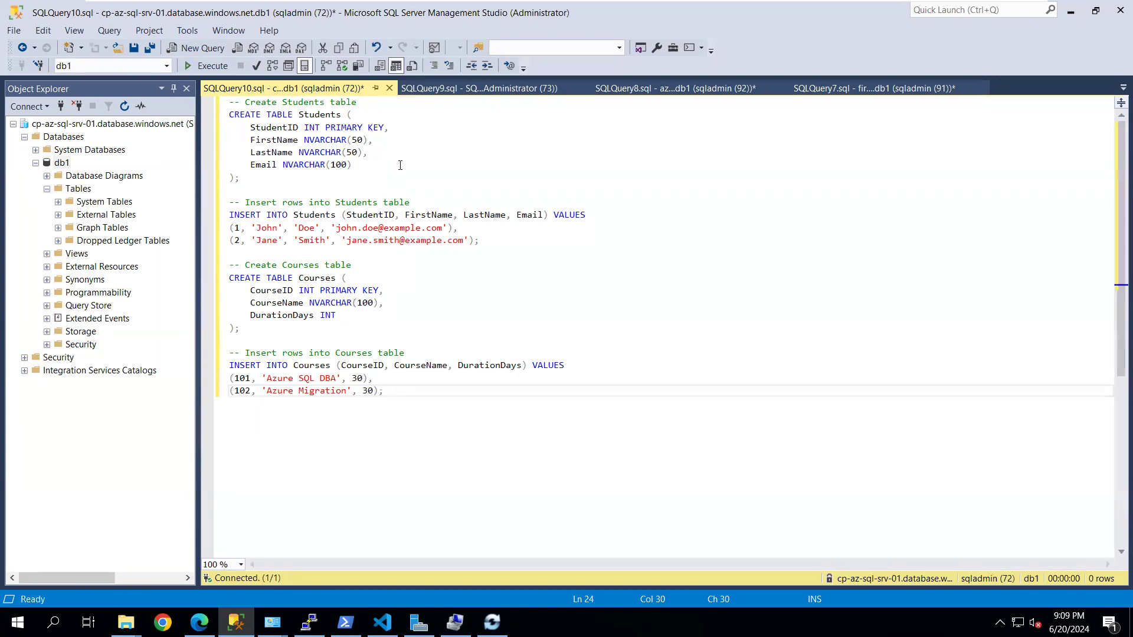
mouse_move(680, 5)
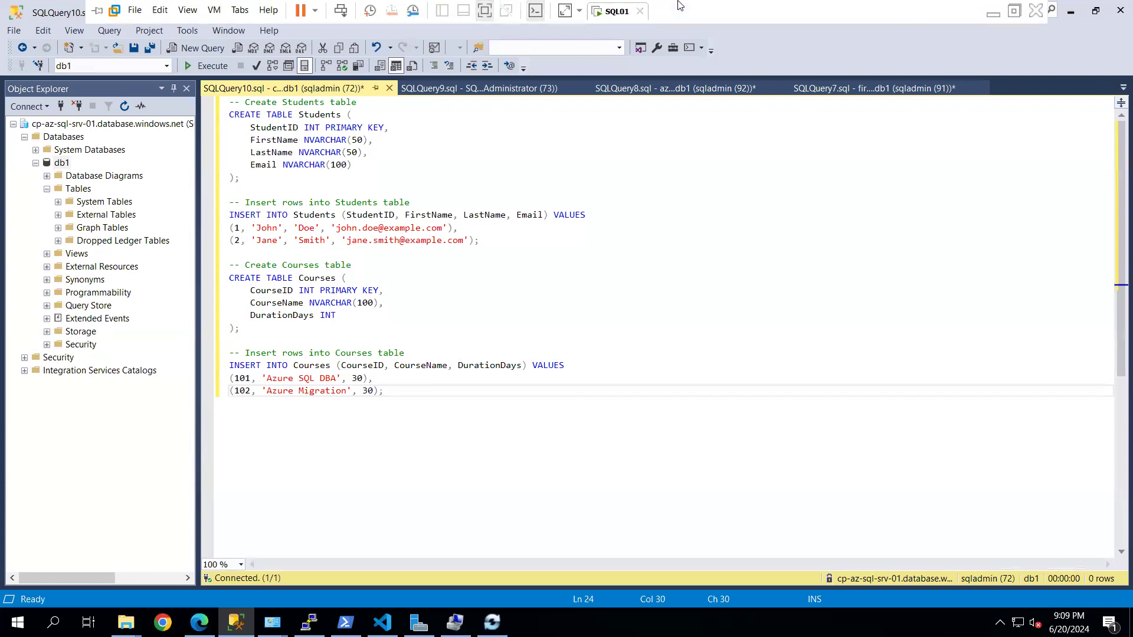